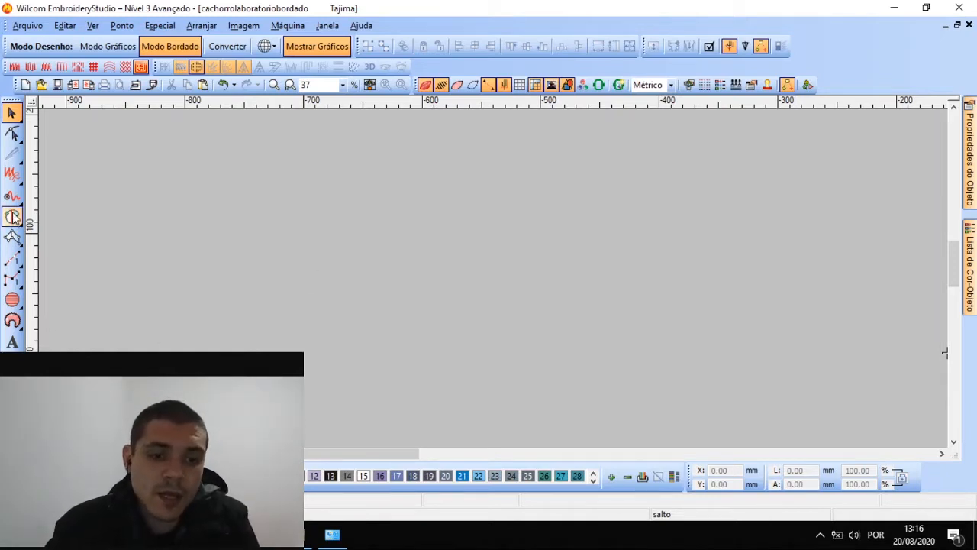
Start a complex-fill square outline by placing four corners, then cancel it with Esc
left_click(12, 217)
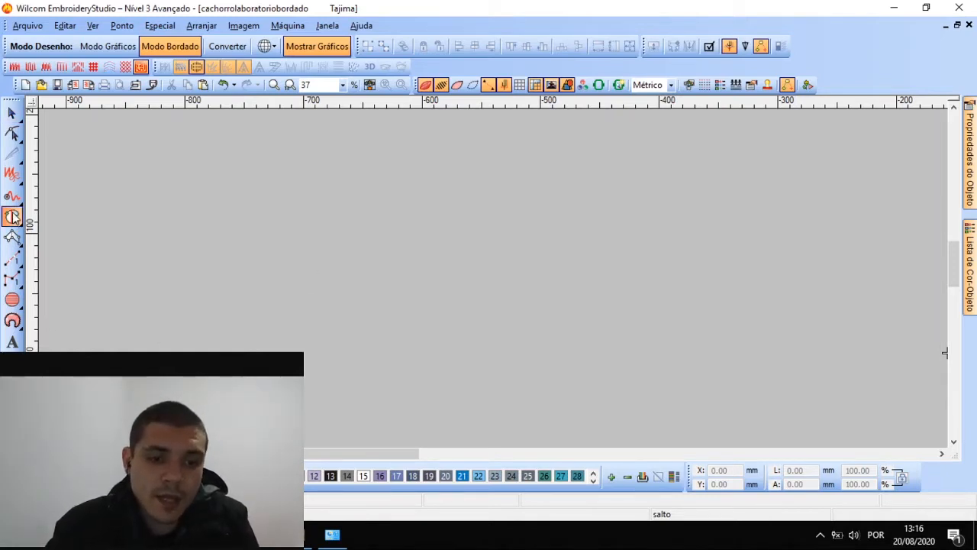
left_click(265, 172)
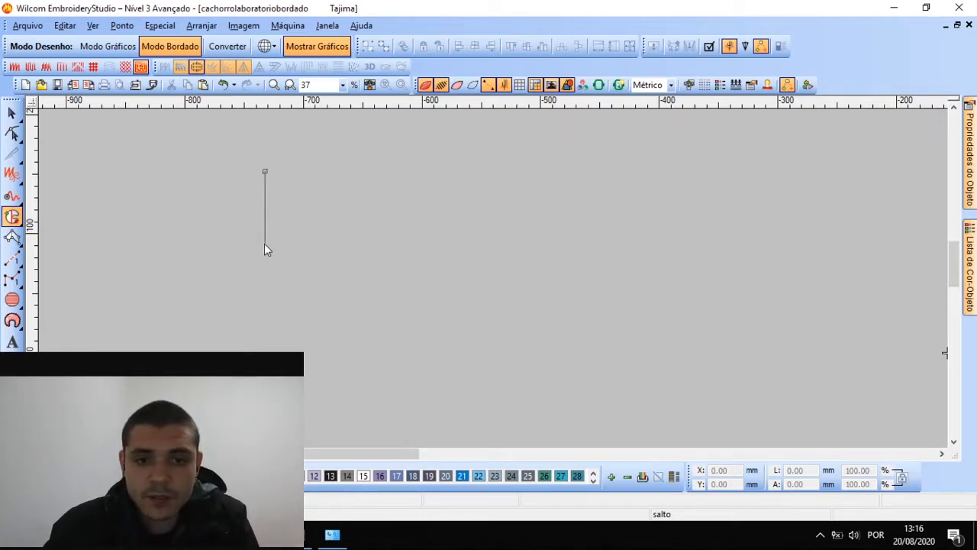
left_click(264, 308)
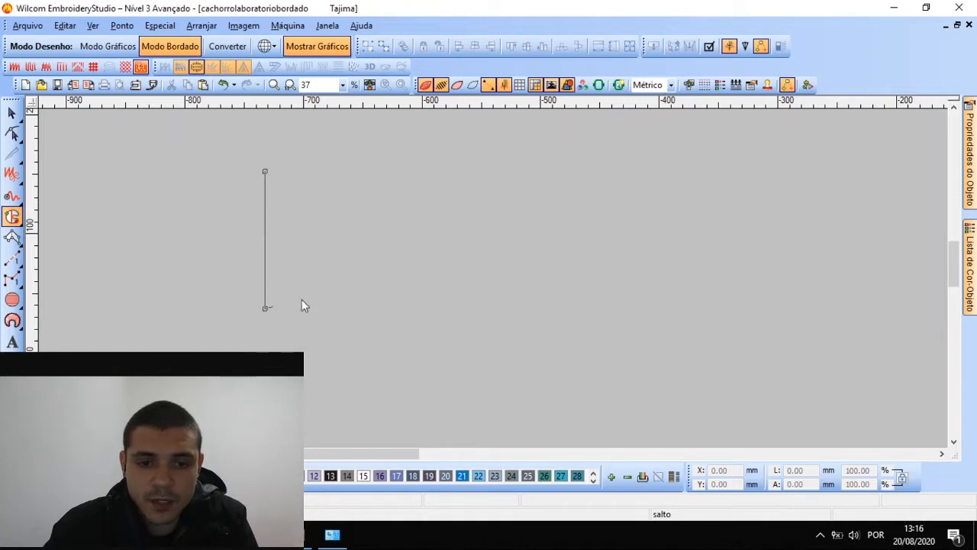
left_click(420, 308)
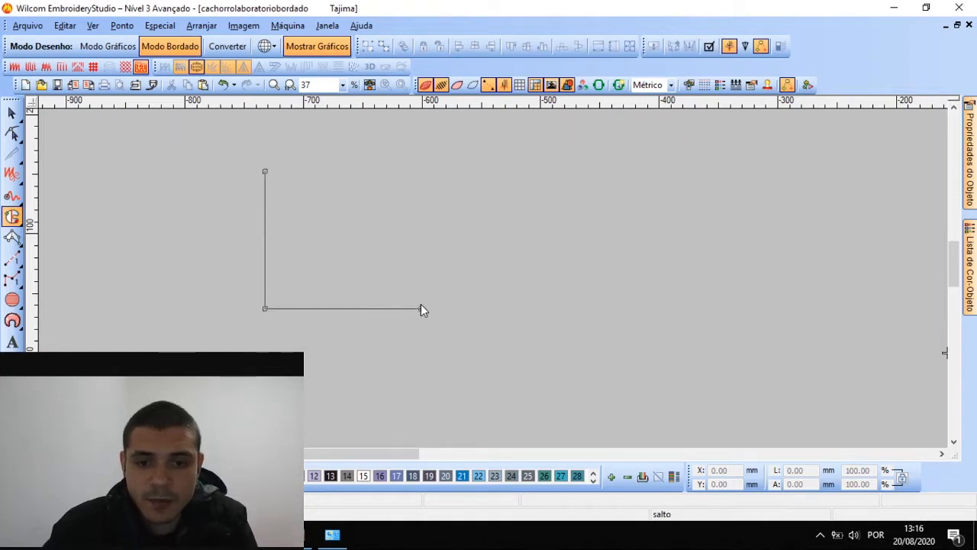
left_click(421, 168)
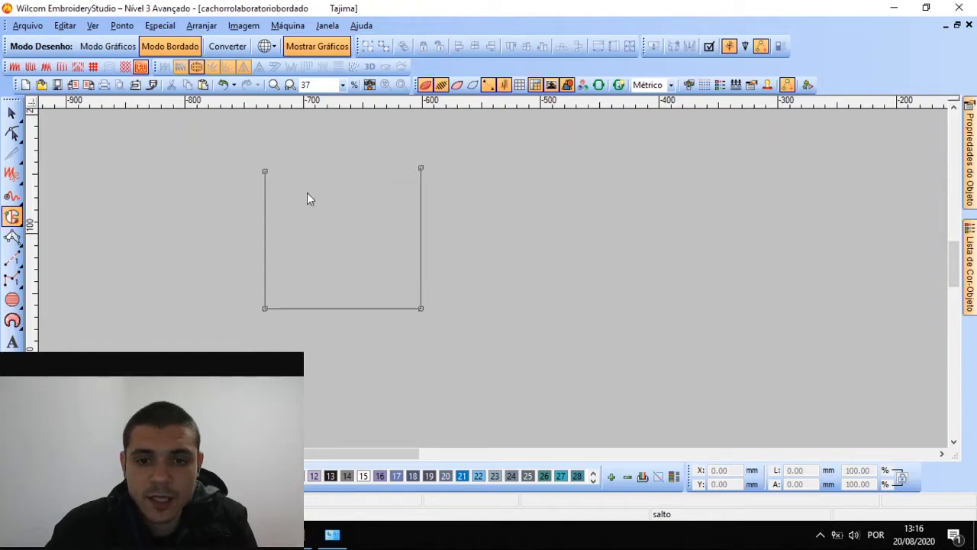
key("Escape")
Redraw the square's corners, close it into a stipple-filled object, and select it
left_click(265, 171)
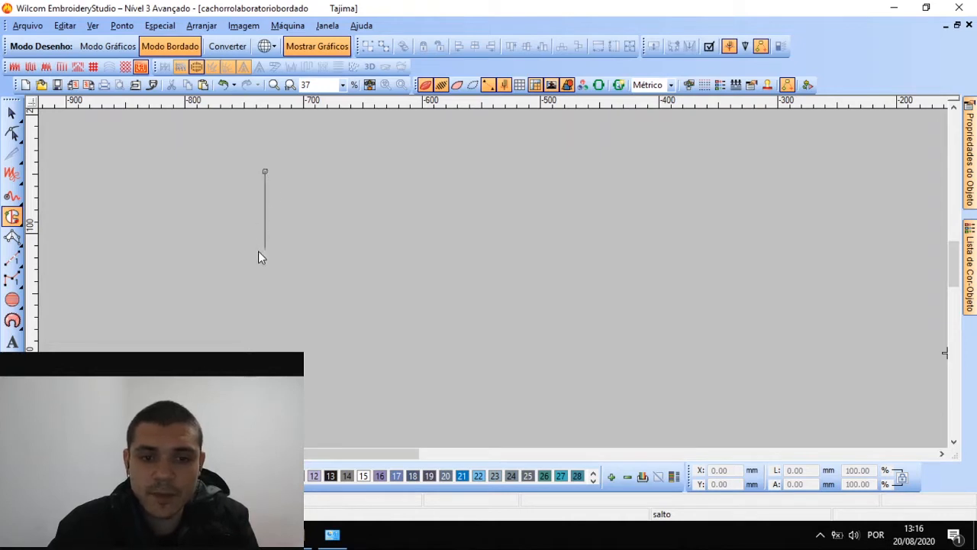
left_click(440, 333)
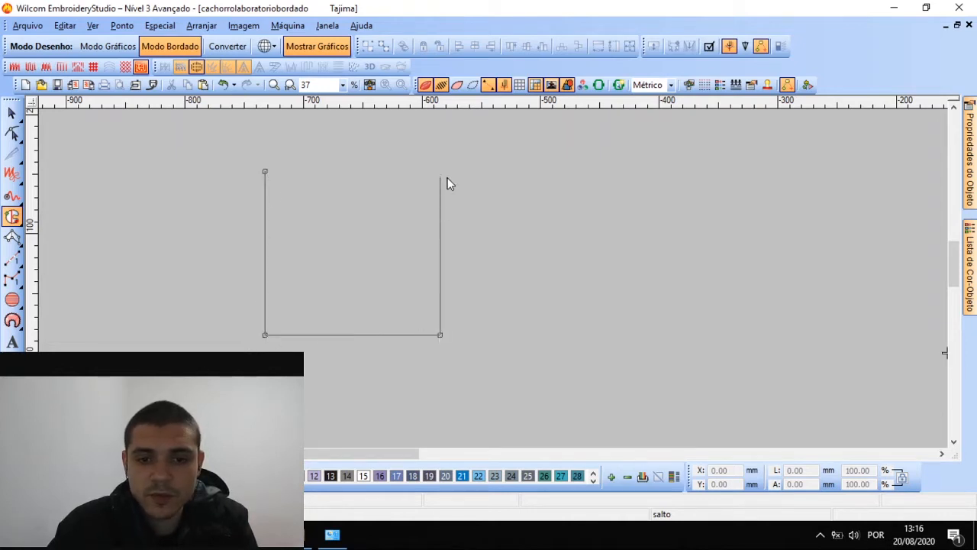
left_click(441, 167)
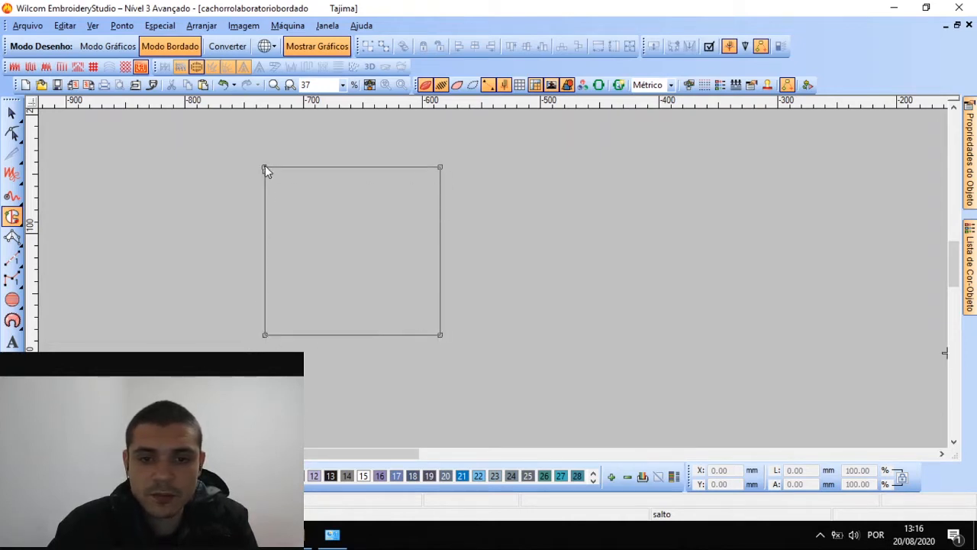
key("Return")
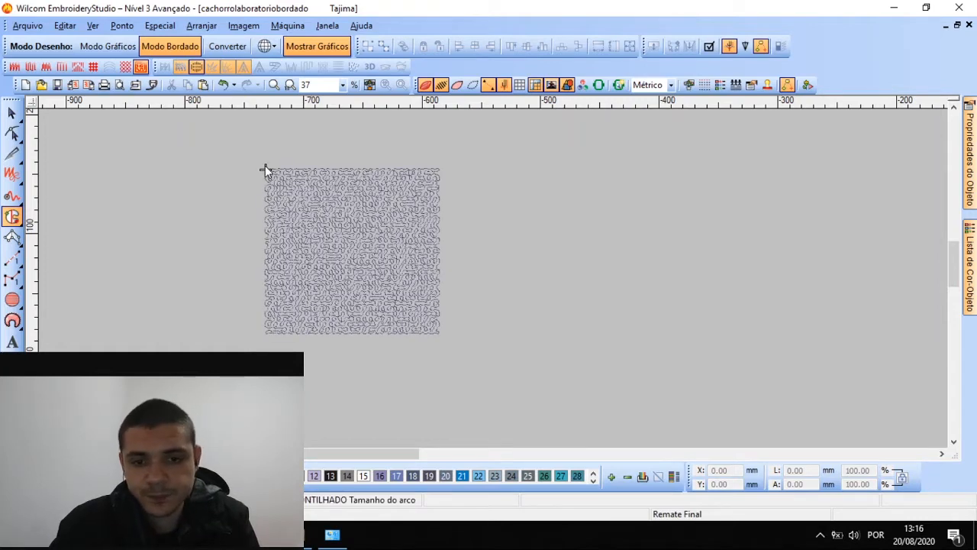
left_click(11, 112)
left_click(342, 215)
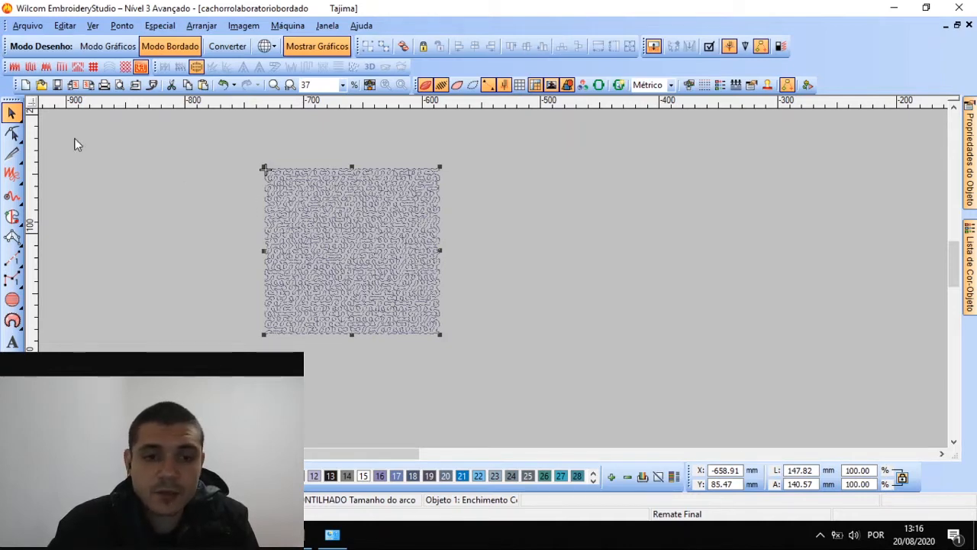
Switch the square's fill to Ponto Cheio satin stitches
scroll(349, 249, "up", 1)
scroll(568, 276, "down", 1)
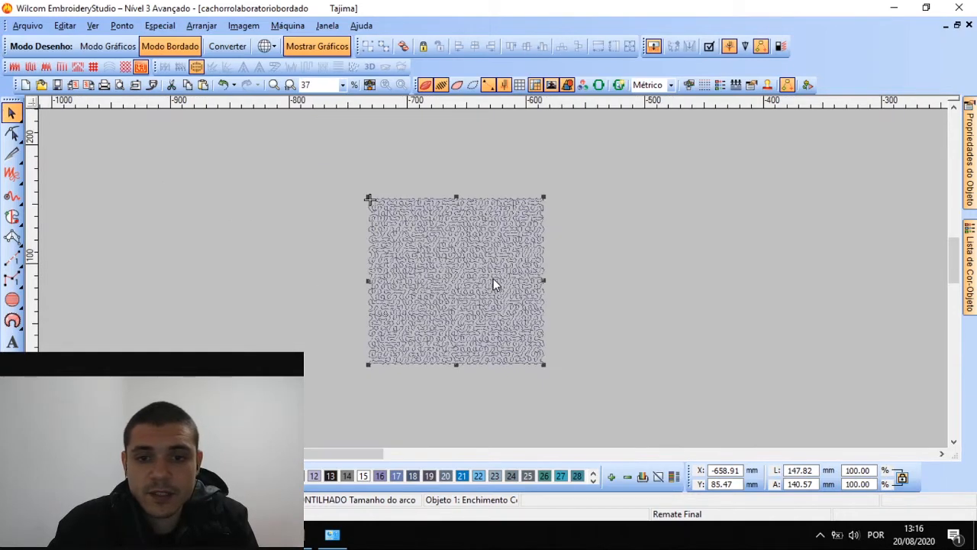
left_click(14, 67)
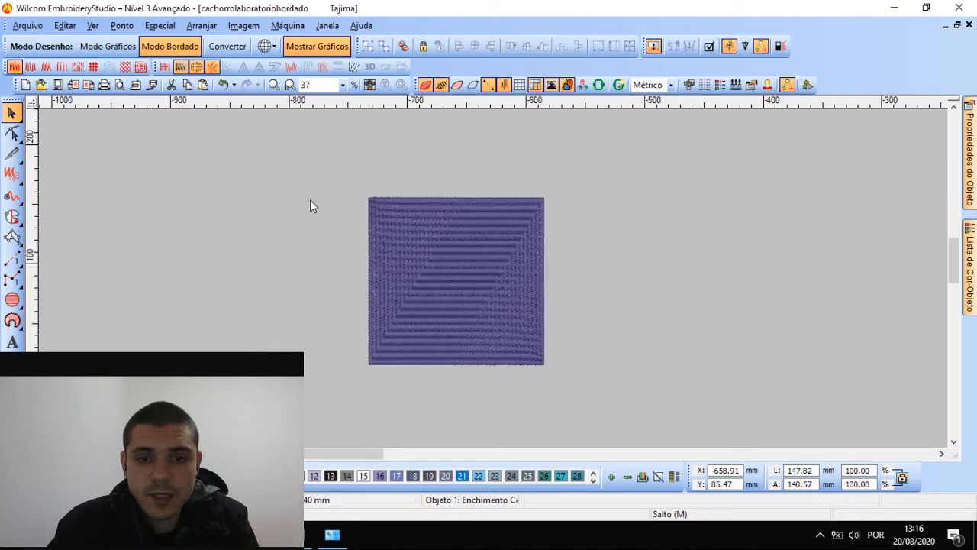
scroll(493, 279, "up", 1)
scroll(493, 284, "down", 2)
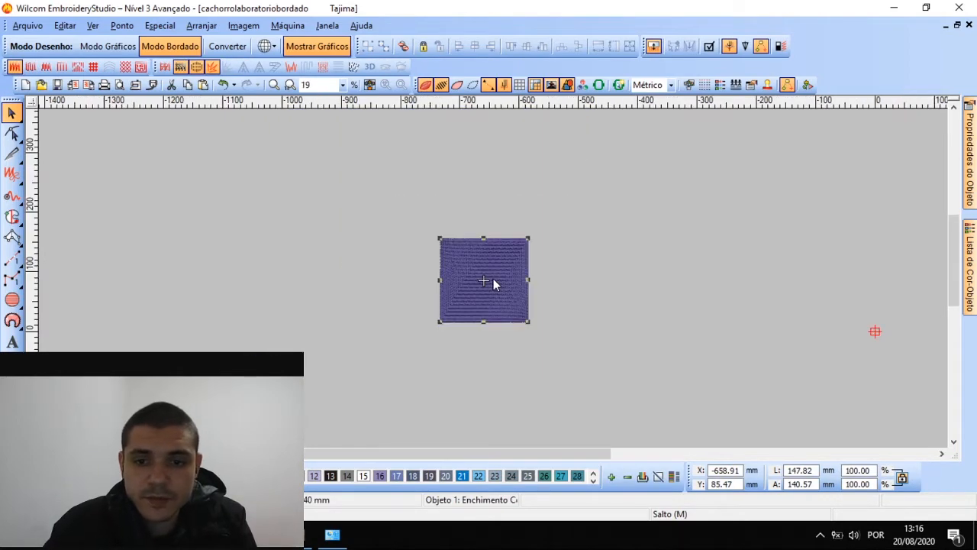
Zoom in on the satin stitches, then reselect the square and show its fill properties
left_click(563, 249)
scroll(499, 281, "up", 1)
scroll(499, 286, "up", 2)
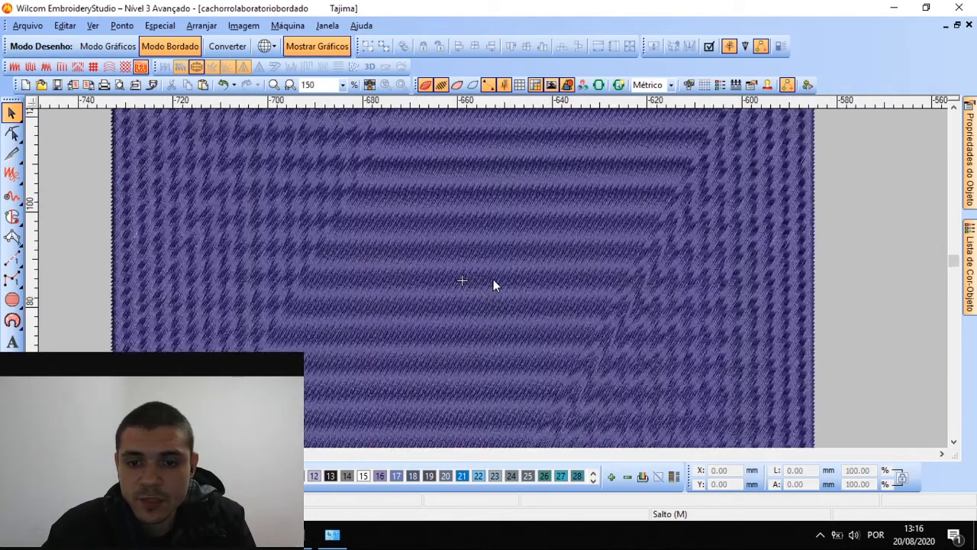
scroll(493, 282, "down", 2)
scroll(493, 279, "up", 2)
left_click(486, 242)
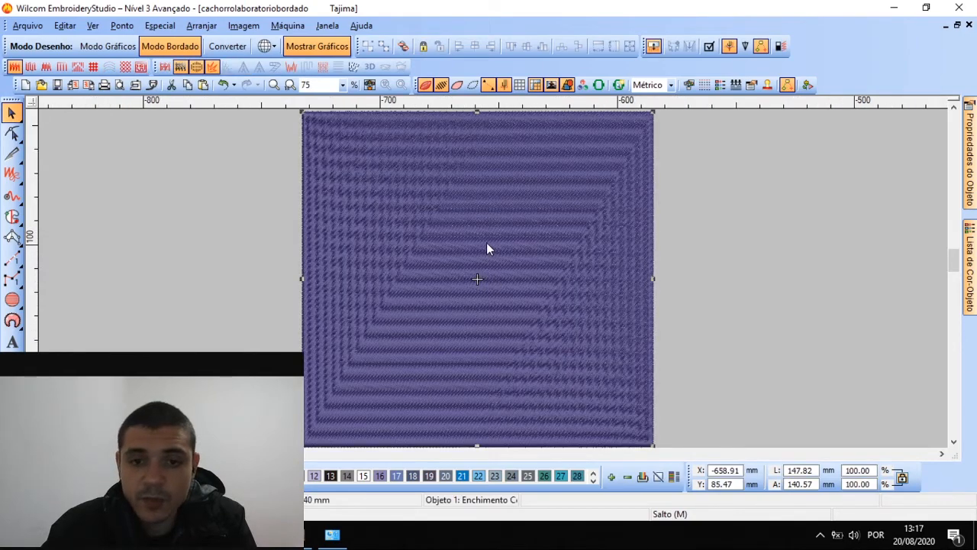
scroll(493, 284, "down", 2)
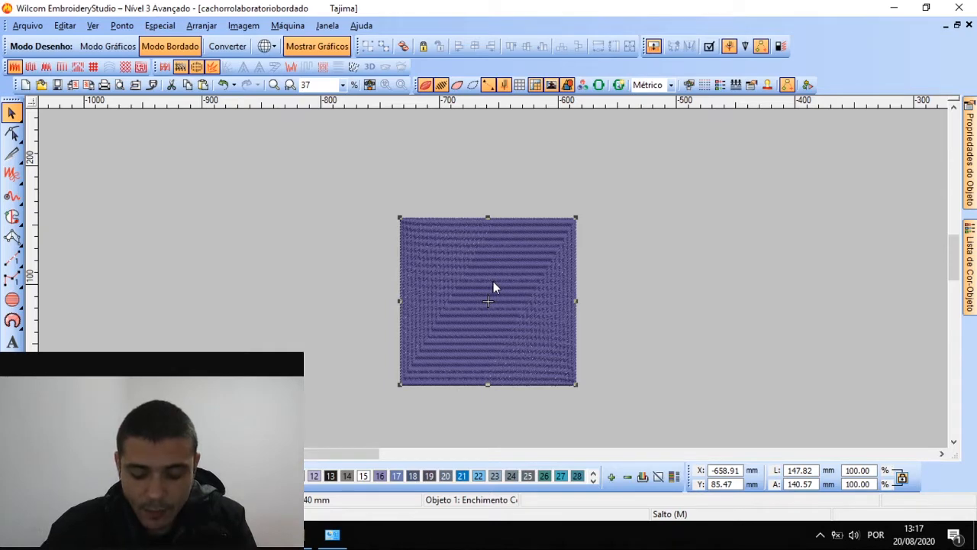
mouse_move(969, 117)
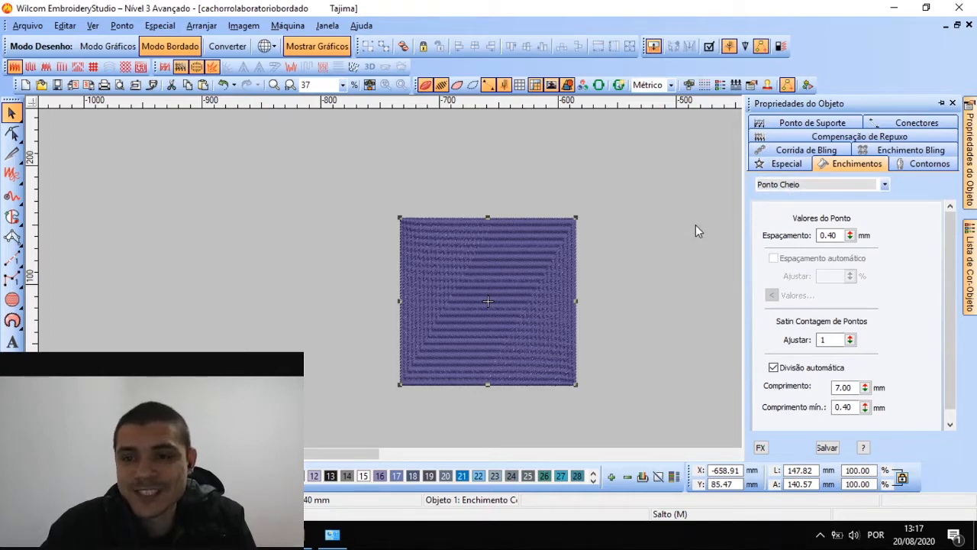
Keep Ponto Cheio as the fill type and put the square into Reshape mode
mouse_move(972, 176)
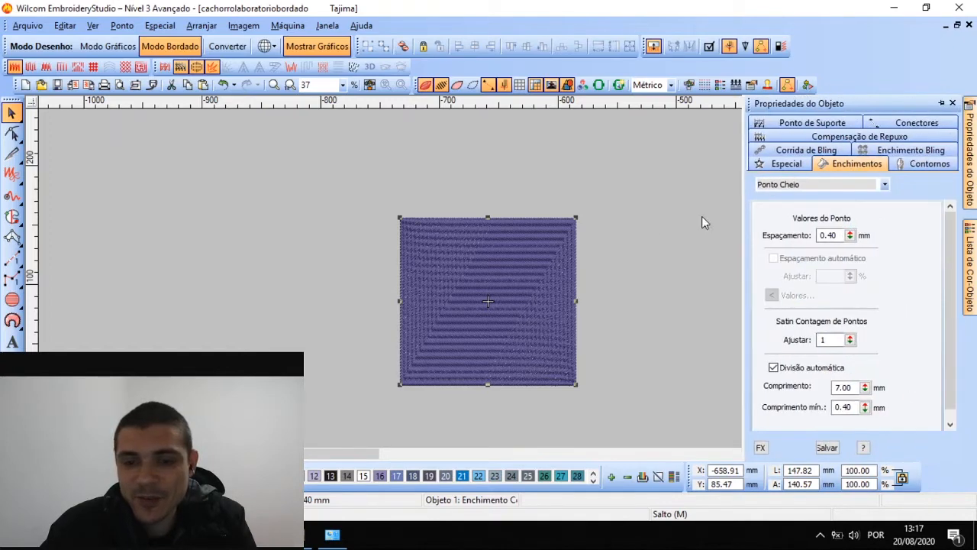
left_click(848, 184)
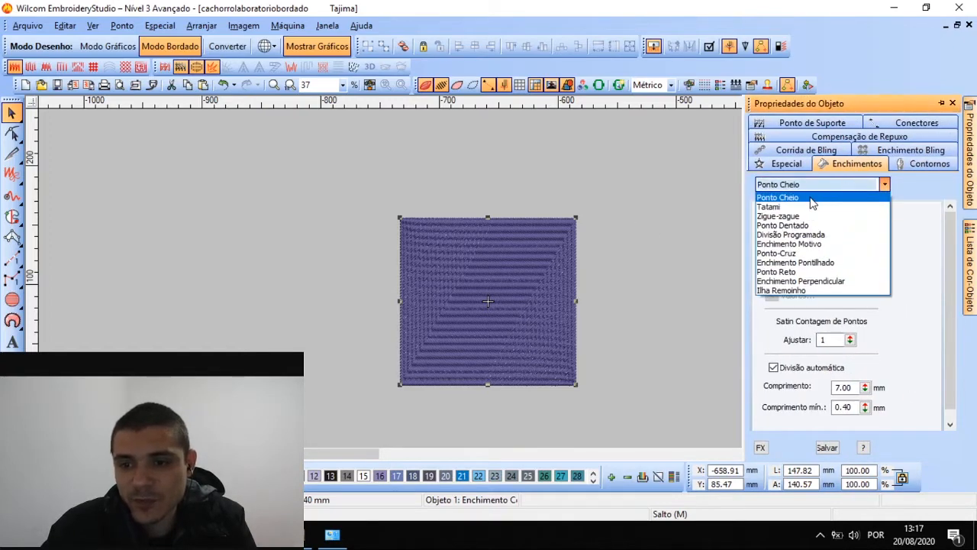
left_click(809, 200)
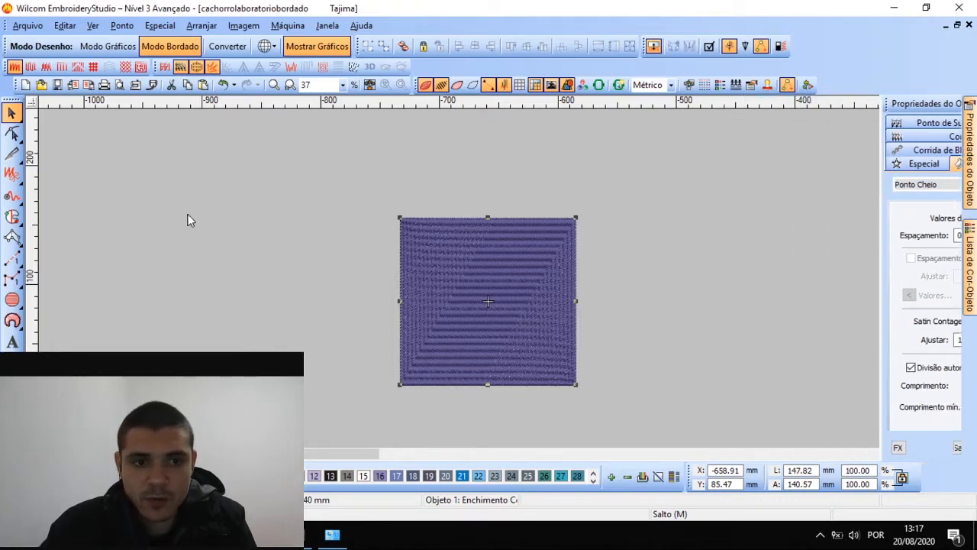
left_click(12, 134)
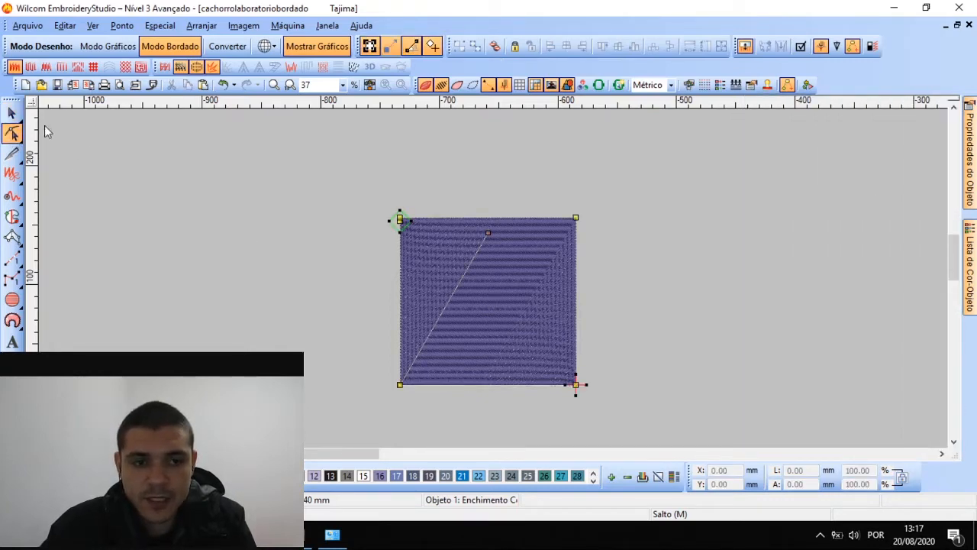
Reset the satin stitch angle so the stitches run vertically
left_click(11, 113)
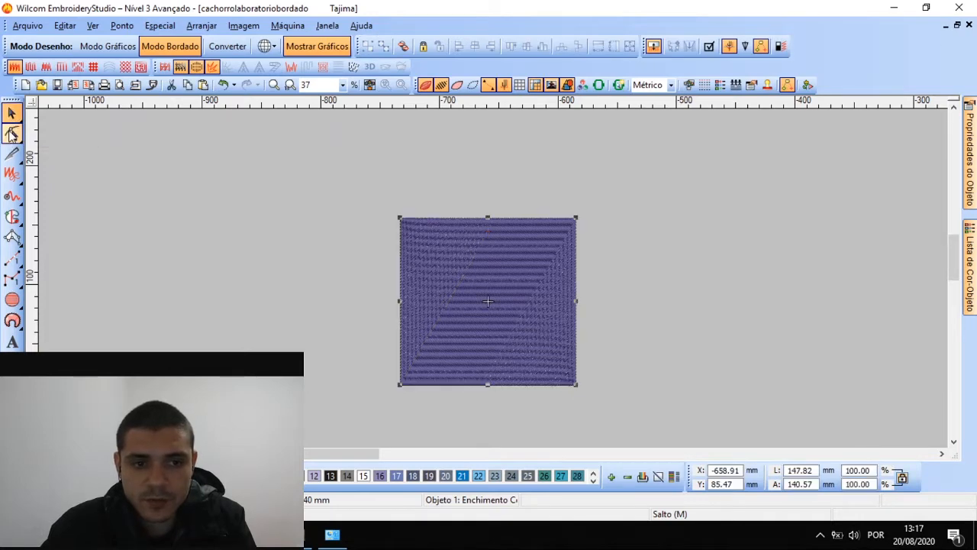
left_click(11, 134)
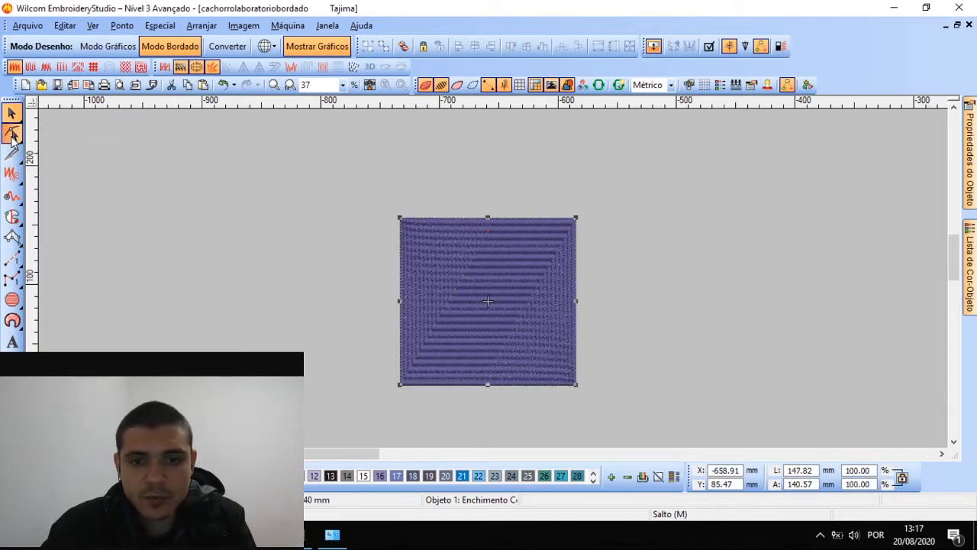
left_click_drag(478, 240, 604, 198)
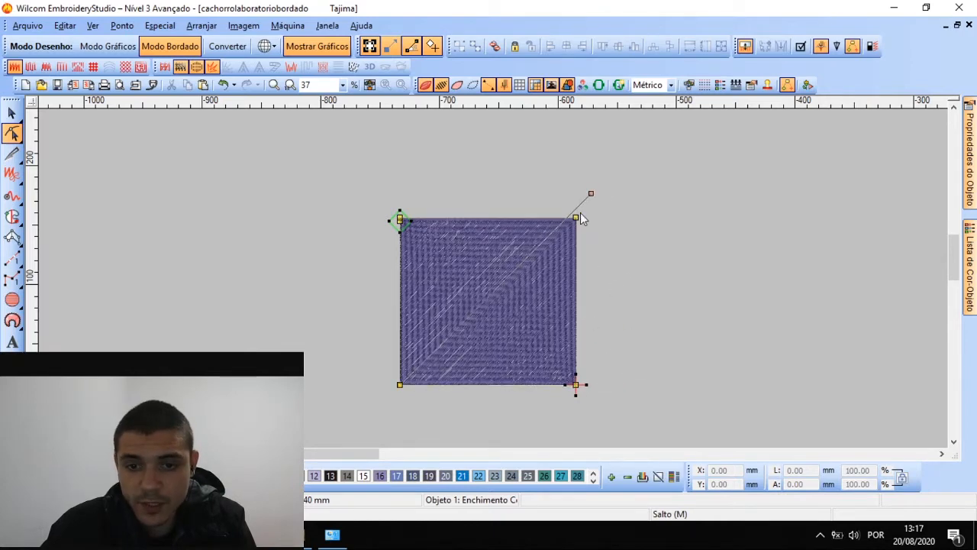
scroll(493, 278, "up", 1)
scroll(493, 279, "down", 1)
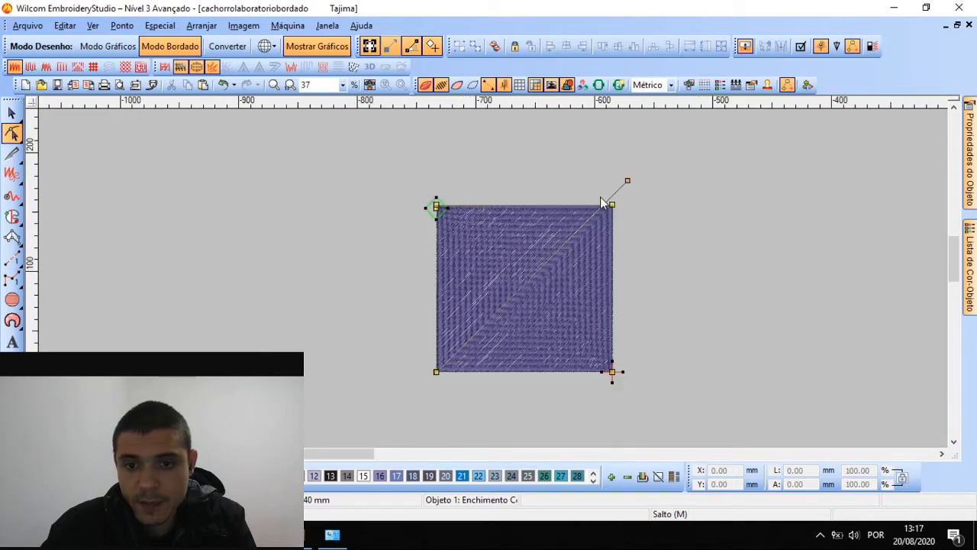
left_click_drag(634, 177, 685, 359)
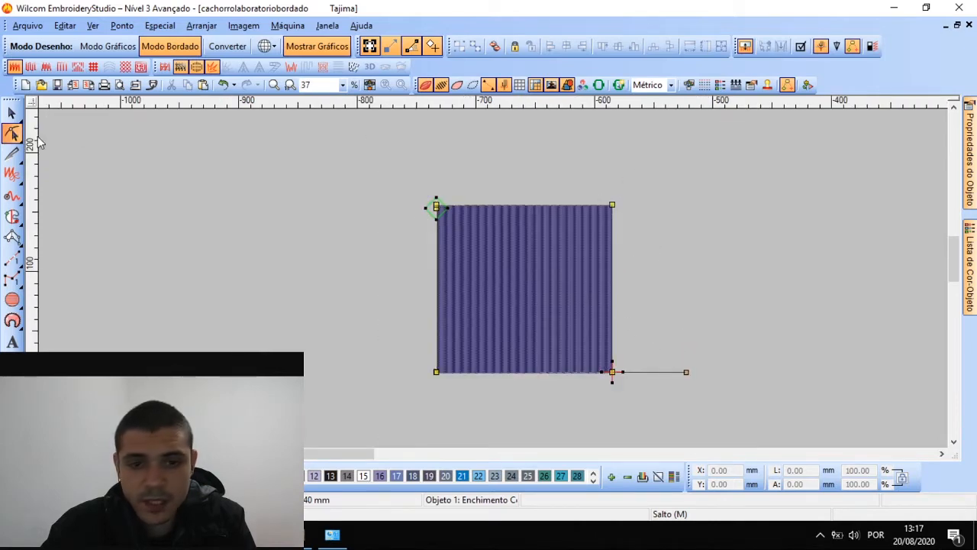
scroll(493, 284, "up", 1)
scroll(493, 285, "down", 1)
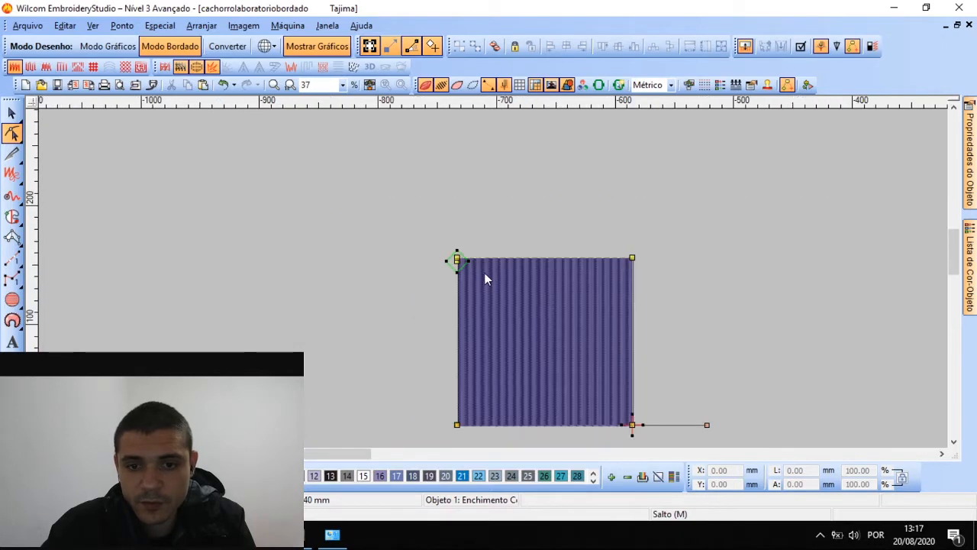
Move the entry point off the top-left corner and the exit just below bottom-right, then select the block
left_click(437, 242)
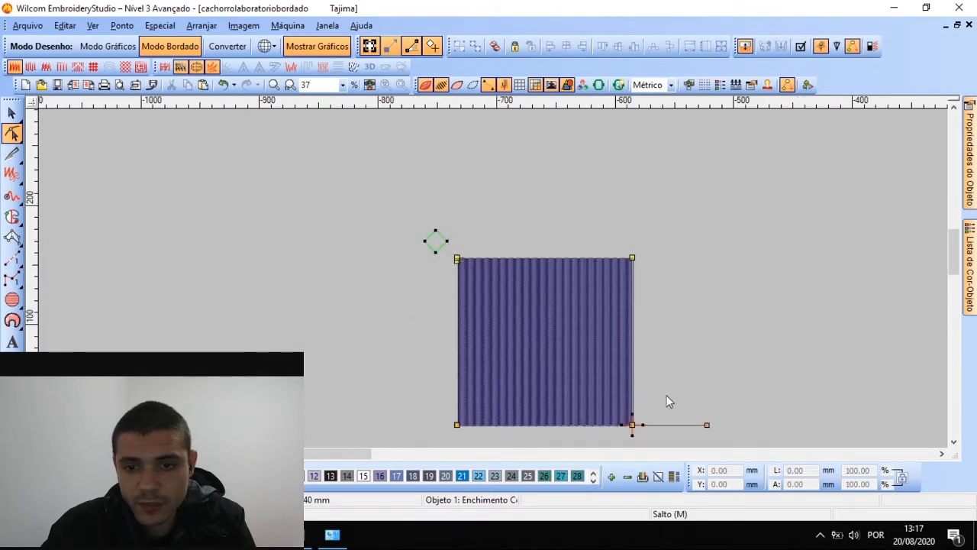
left_click_drag(634, 435, 583, 366)
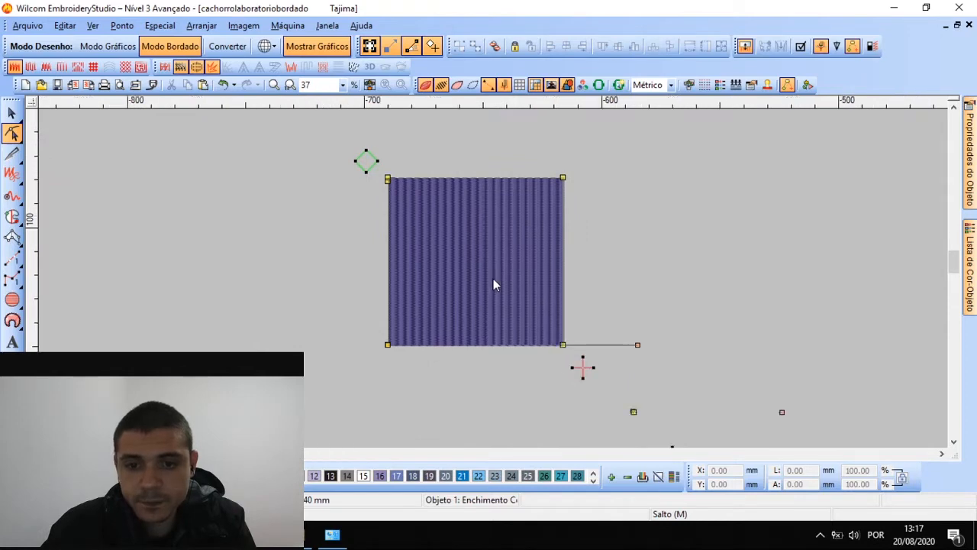
scroll(493, 281, "up", 1)
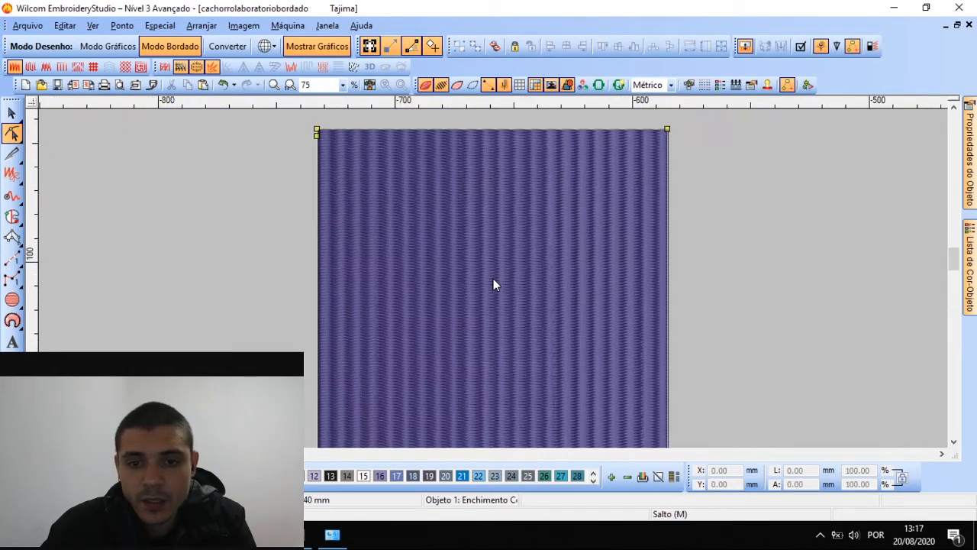
left_click(13, 112)
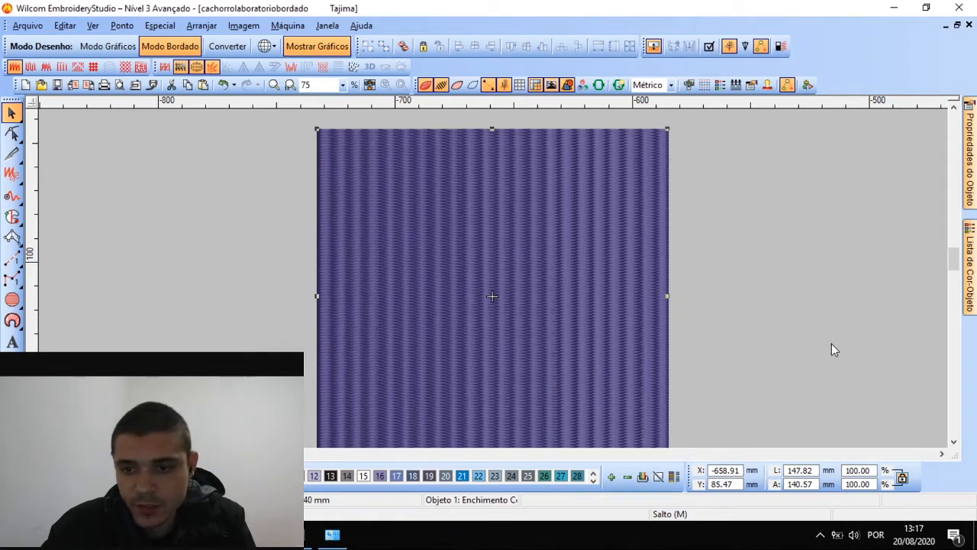
Resize the block to 100 × 100 mm with proportions unlocked, move it left, and show its properties
left_click(801, 471)
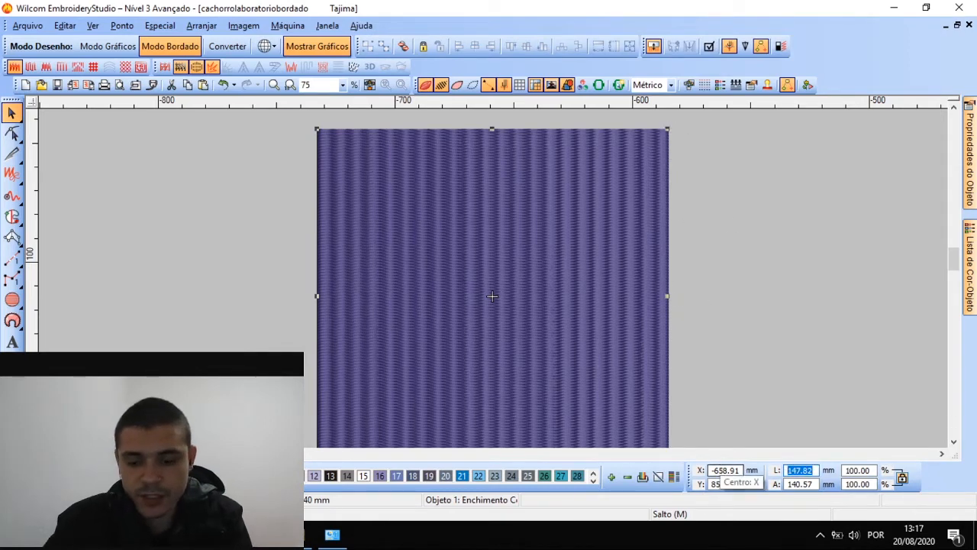
type("100")
key("Return")
left_click(902, 479)
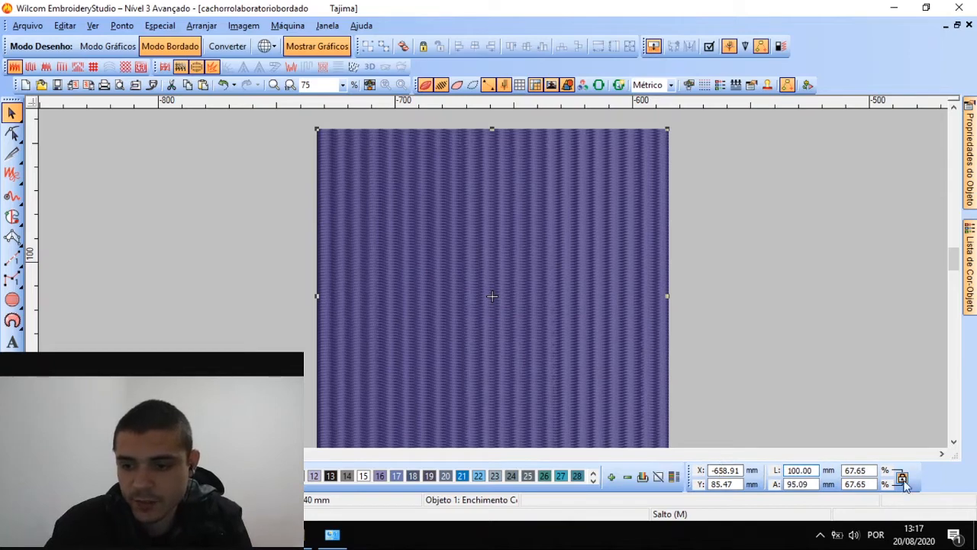
left_click(814, 484)
type("100")
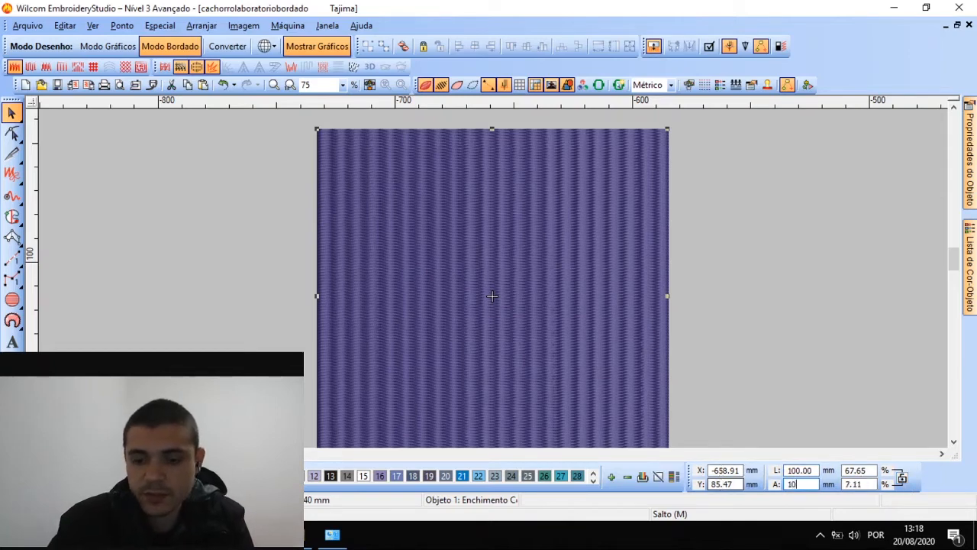
key("Return")
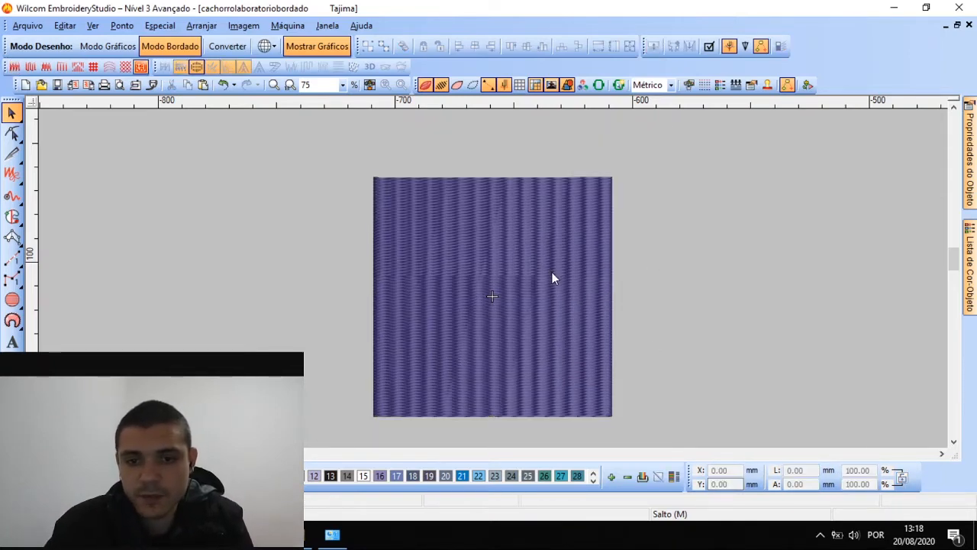
left_click_drag(550, 272, 370, 222)
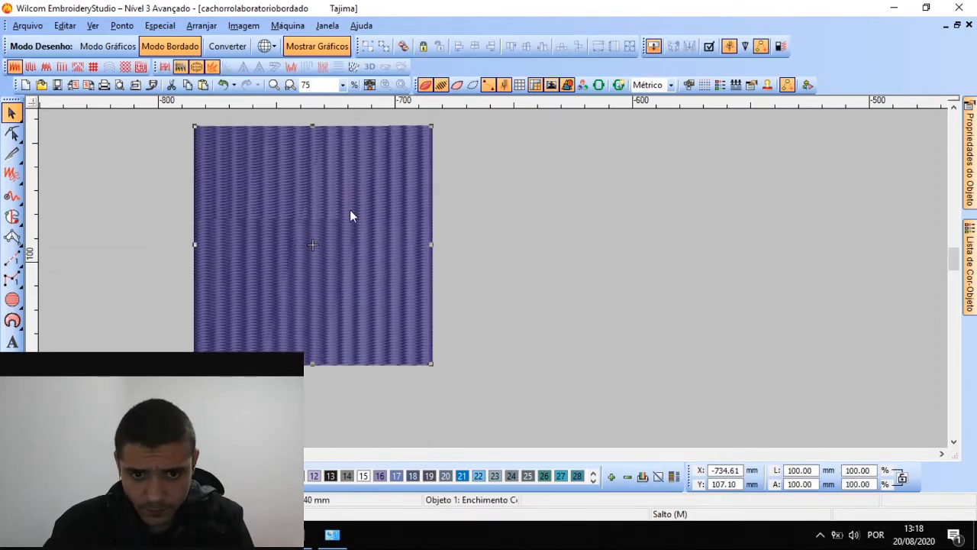
mouse_move(967, 160)
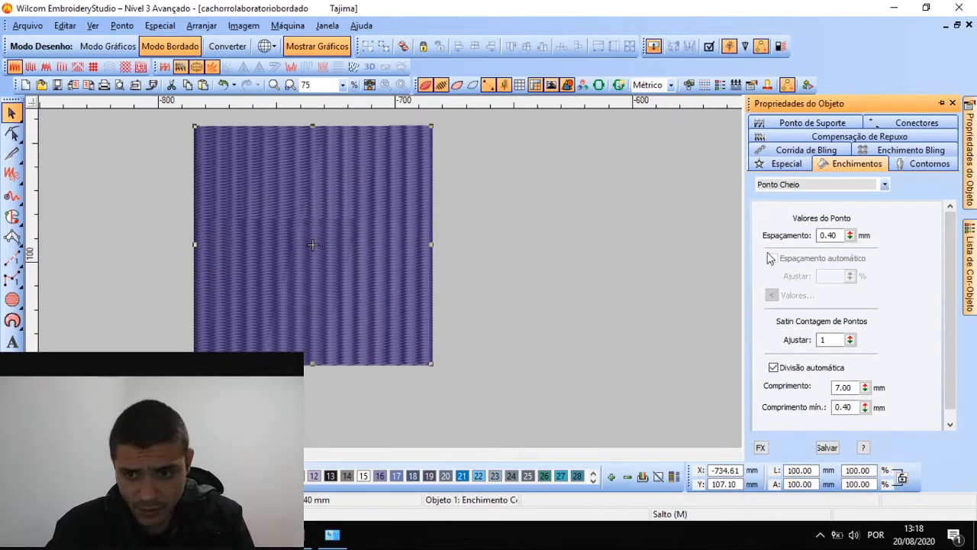
Duplicate the square with Ctrl+D and place the copy to the right of the original
left_click_drag(840, 235, 776, 232)
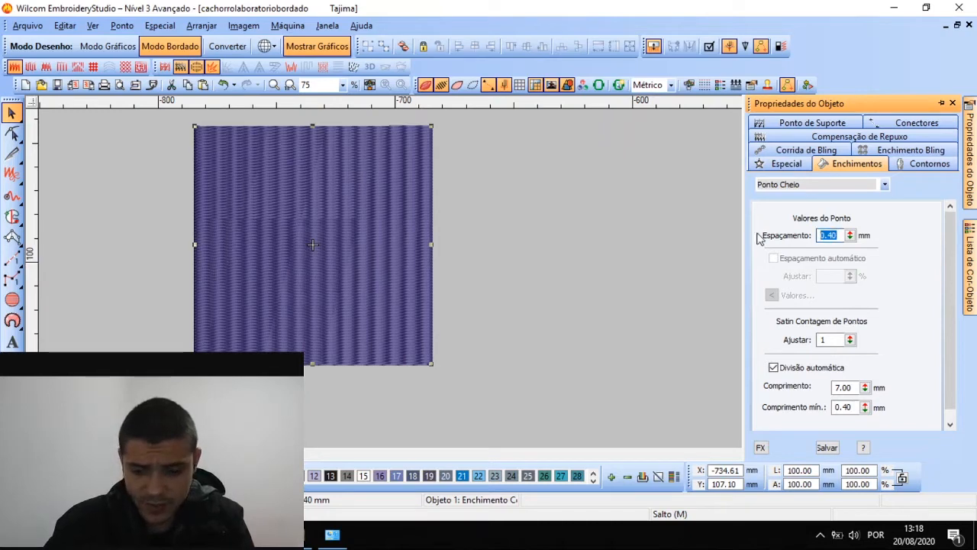
left_click(479, 219)
left_click(321, 222)
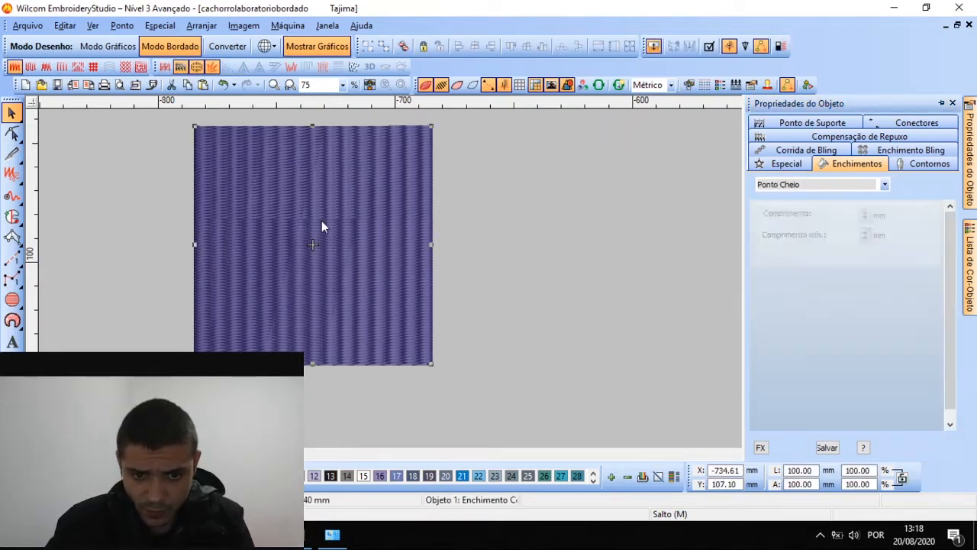
key("ctrl+d")
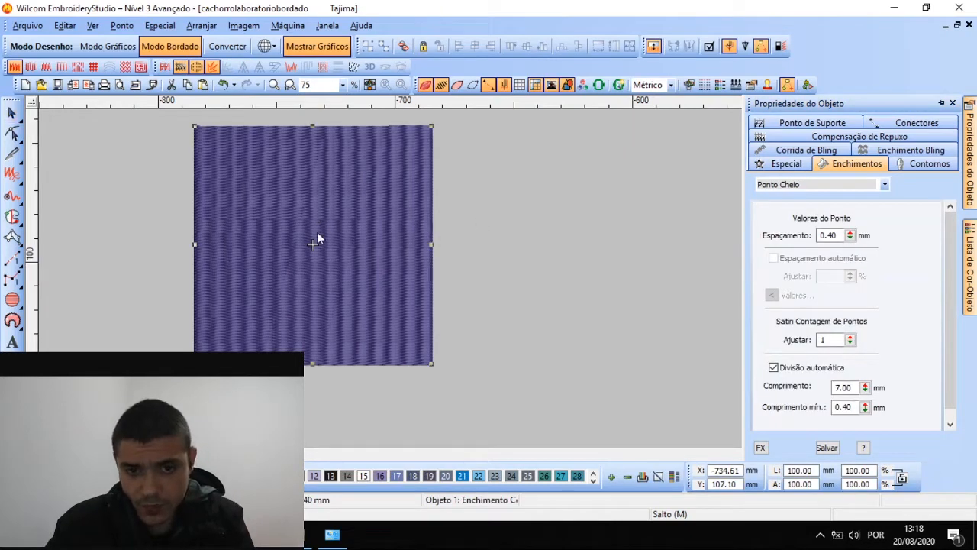
left_click_drag(313, 235, 570, 245)
Set the copy's stitch spacing to 1.00 mm
left_click(375, 187)
left_click(542, 199)
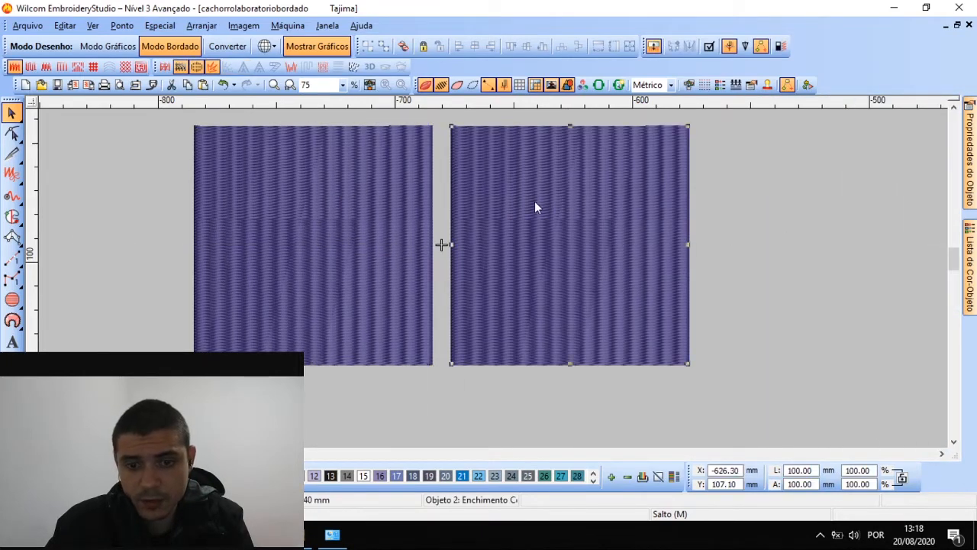
mouse_move(970, 190)
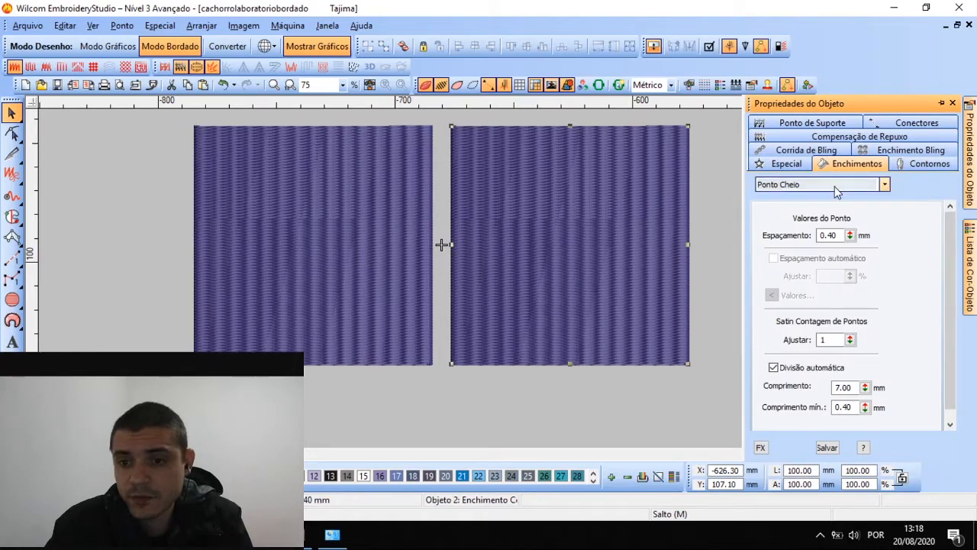
left_click_drag(840, 237, 767, 246)
type("1")
key("Return")
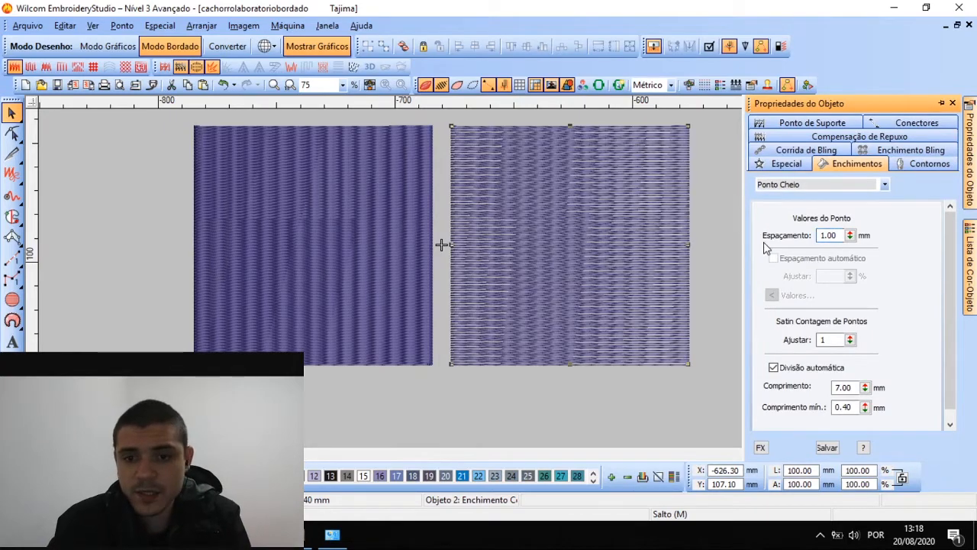
scroll(493, 278, "up", 1)
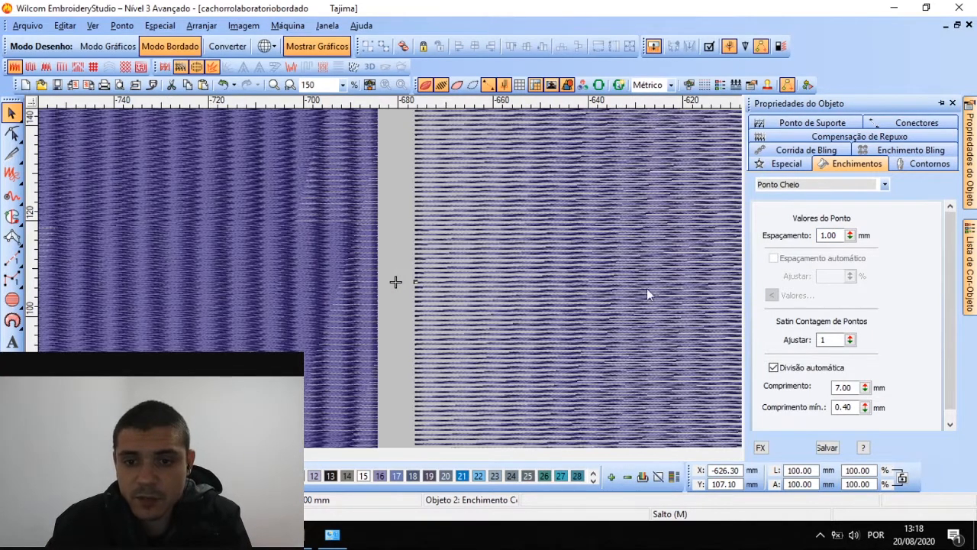
scroll(700, 297, "up", 1)
scroll(494, 279, "down", 2)
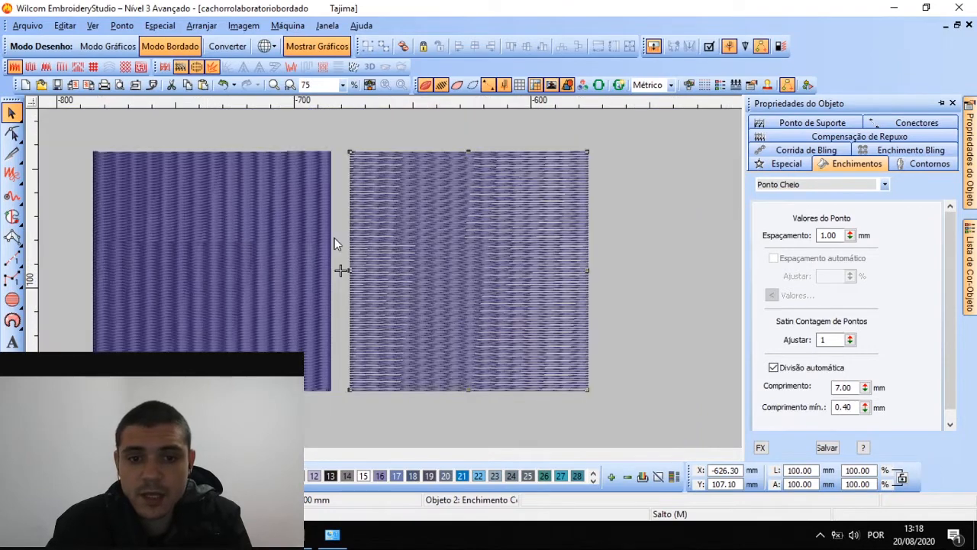
scroll(375, 238, "up", 1)
scroll(492, 278, "down", 1)
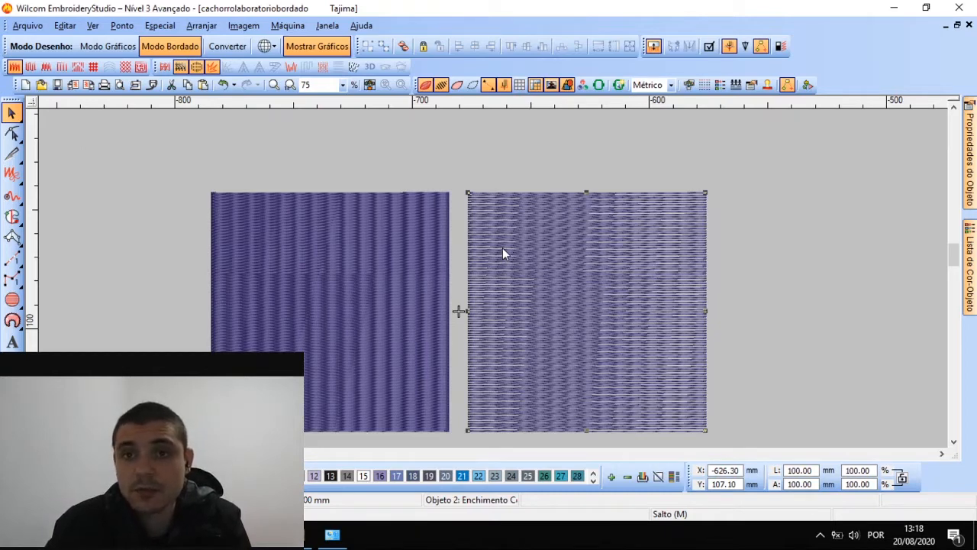
Zoom in to compare both squares' stitching, then select the right square and show its fill properties
left_click(366, 151)
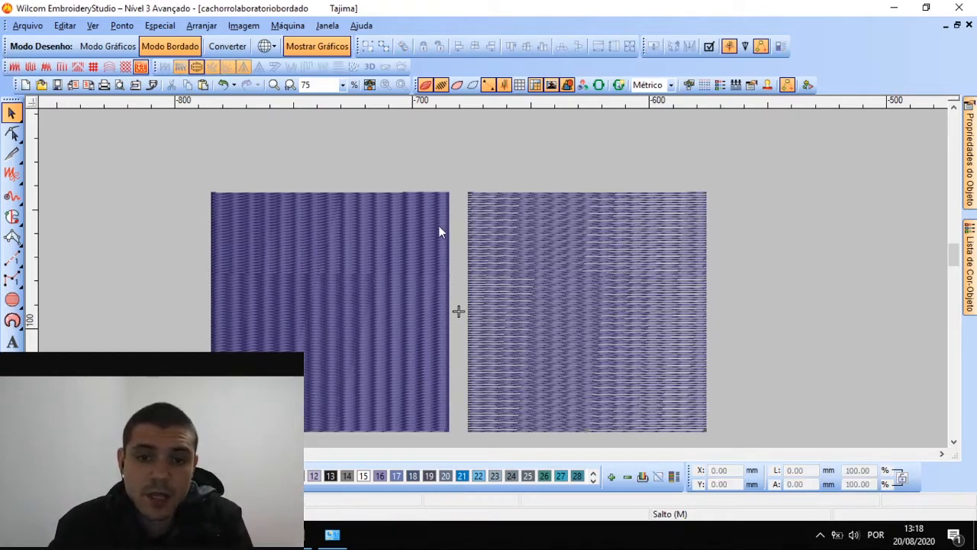
scroll(490, 269, "up", 1)
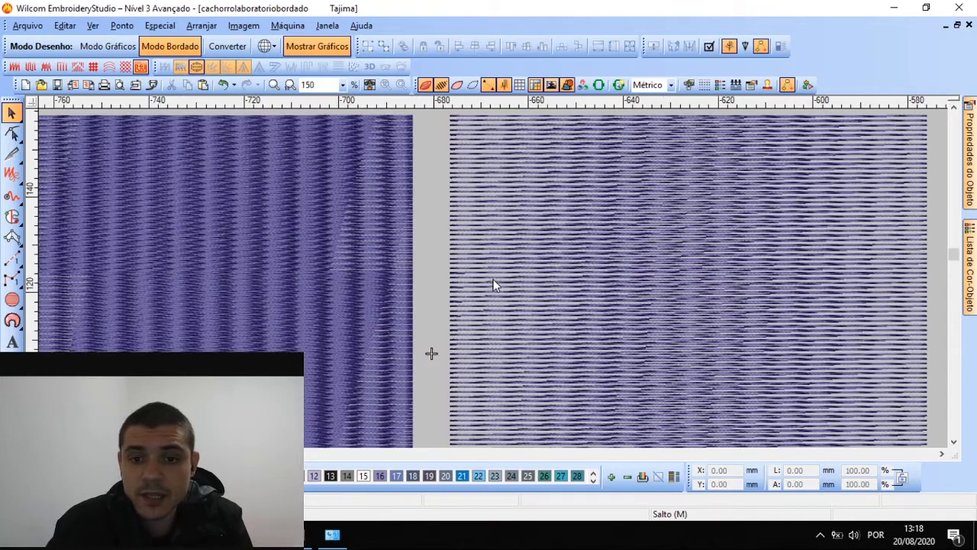
left_click(600, 261)
mouse_move(971, 175)
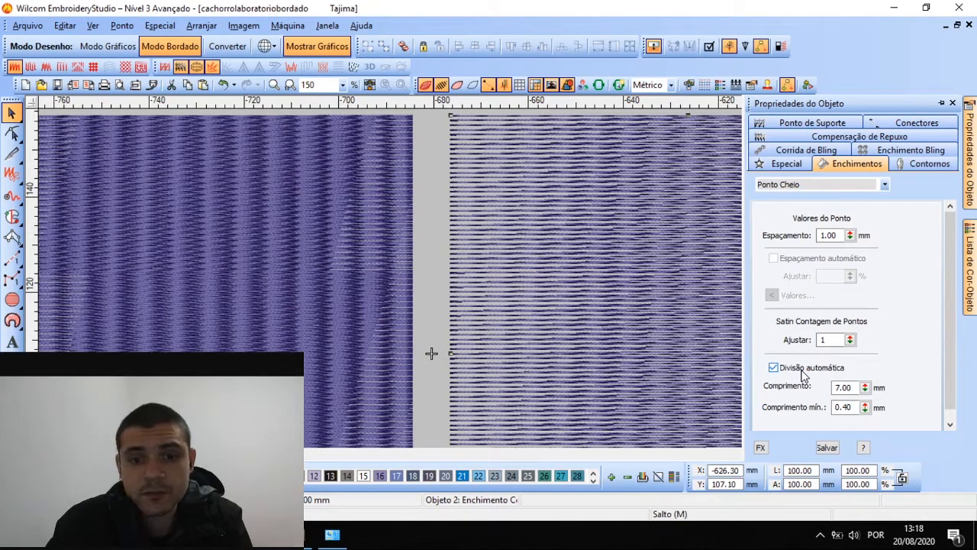
scroll(492, 278, "down", 1)
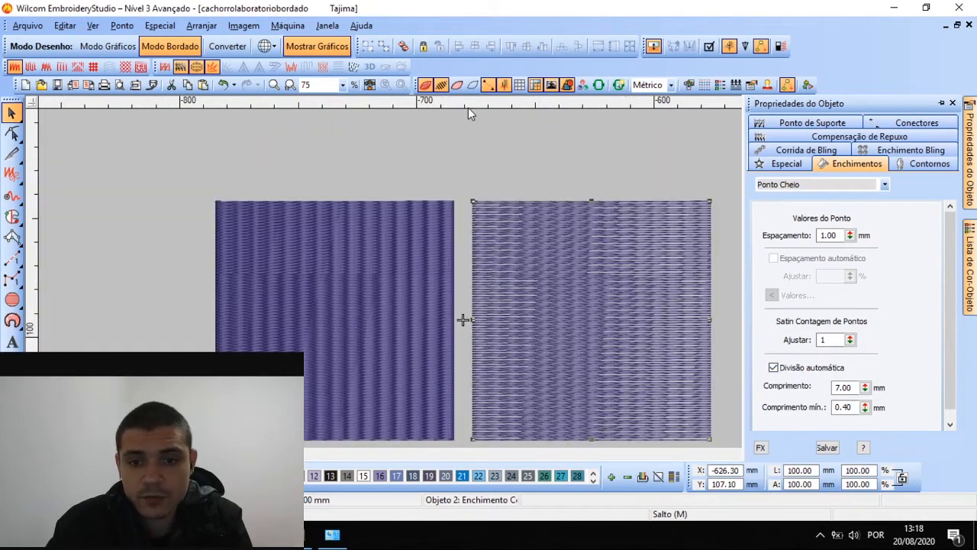
left_click(501, 165)
scroll(588, 260, "down", 1)
scroll(481, 310, "up", 1)
left_click(492, 278)
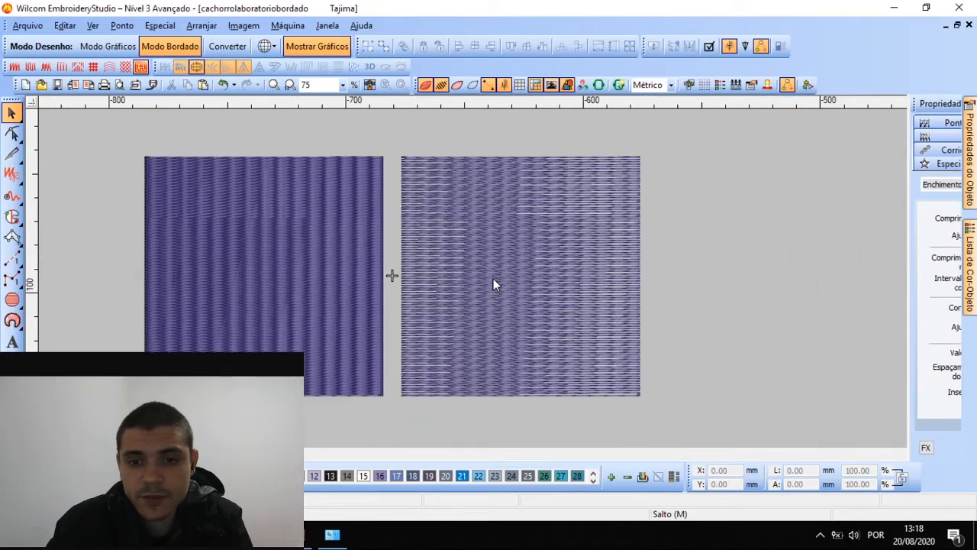
mouse_move(970, 153)
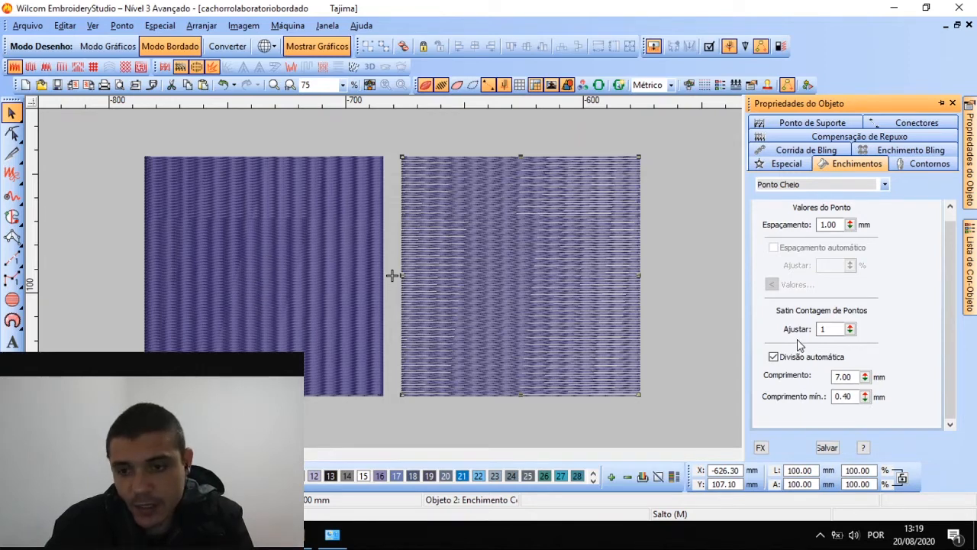
Set the right square's auto-split stitch length to 3.00 mm
double_click(853, 376)
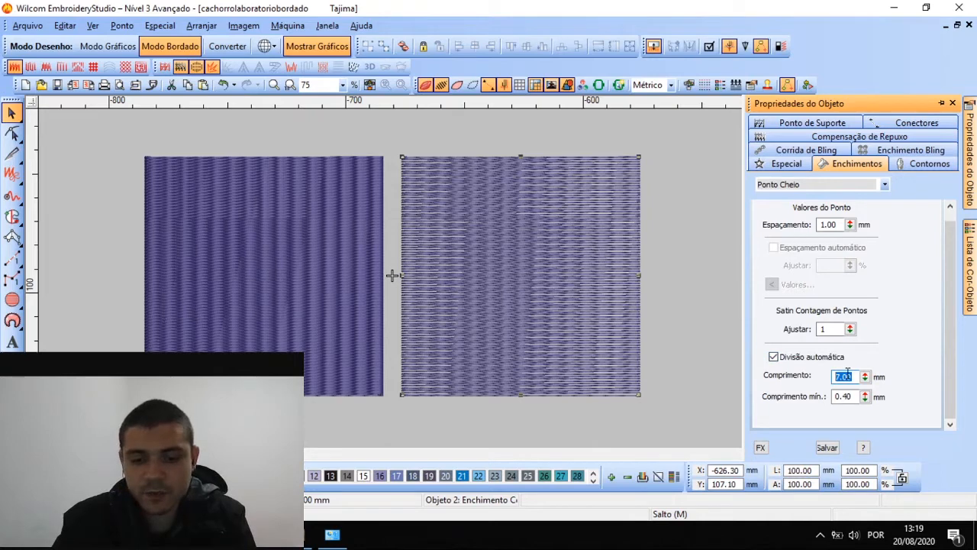
type("3")
key("Return")
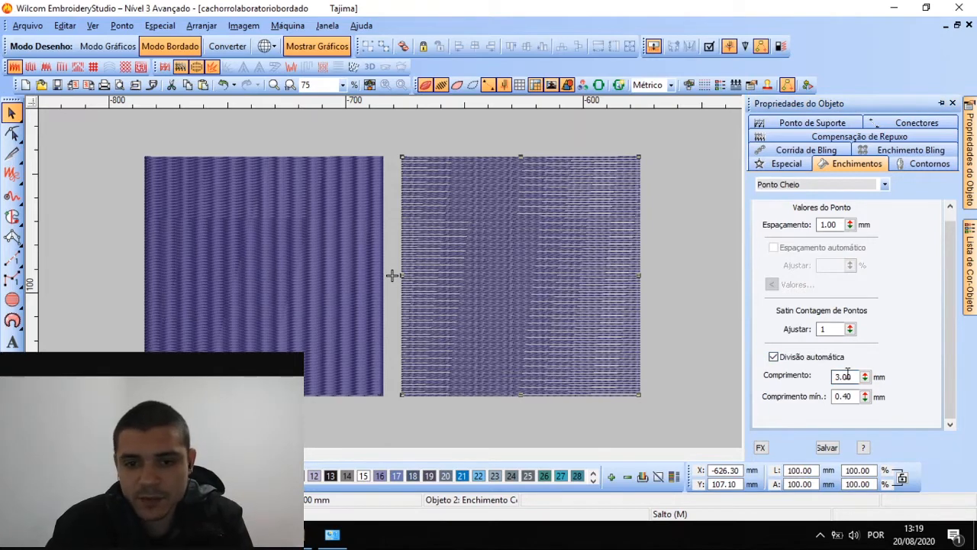
Set the left square's auto-split stitch length to 3.00 mm as well
left_click(247, 243)
double_click(843, 376)
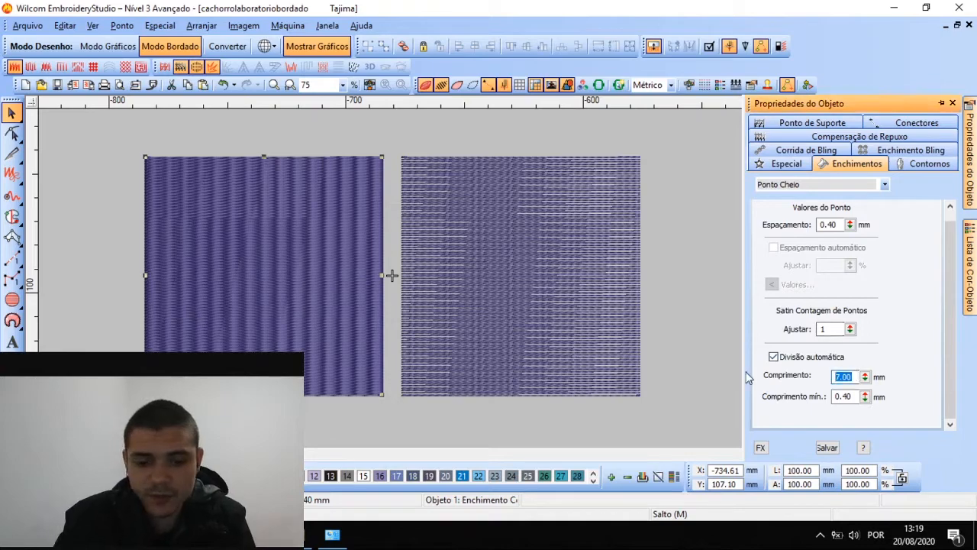
type("3")
key("Return")
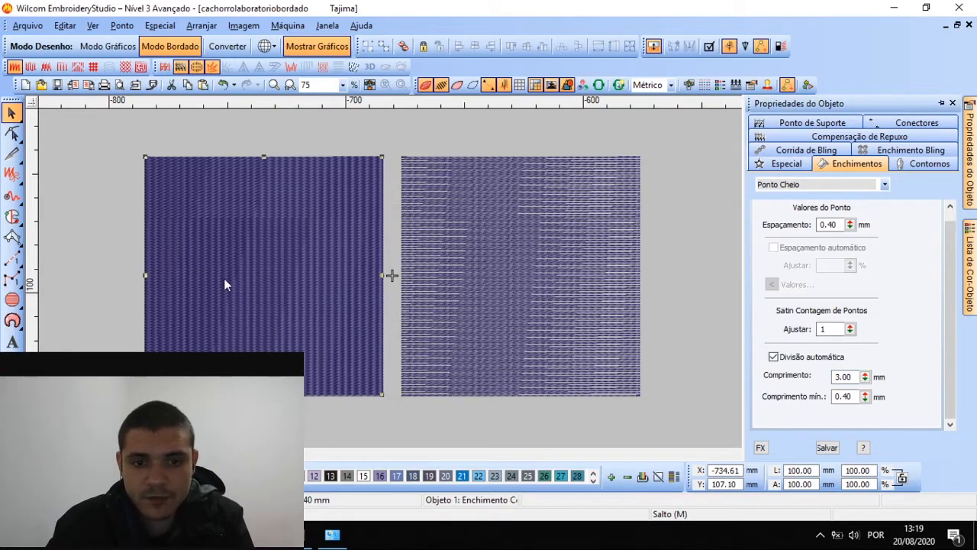
scroll(225, 283, "up", 2)
scroll(494, 282, "down", 2)
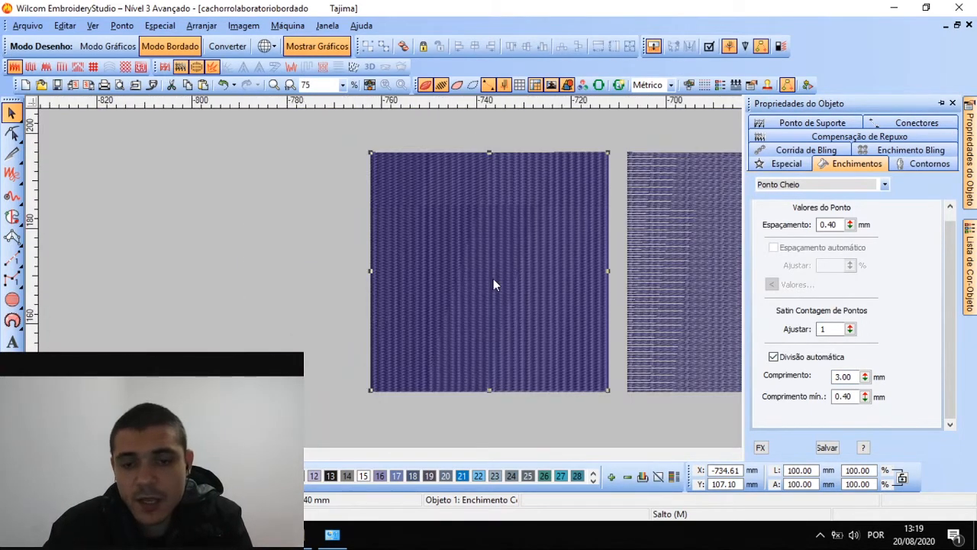
scroll(494, 283, "up", 2)
scroll(497, 283, "down", 2)
scroll(458, 284, "up", 2)
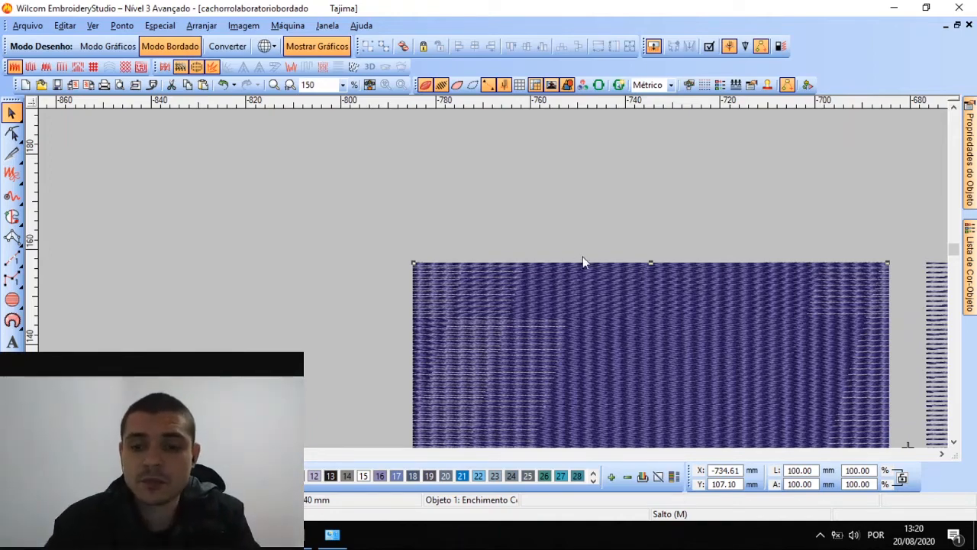
Raise the left square's auto-split length through 12.50 and 18.00 to 23.70 mm, then deselect it
scroll(582, 258, "down", 2)
scroll(495, 280, "up", 1)
left_click(535, 277)
mouse_move(969, 187)
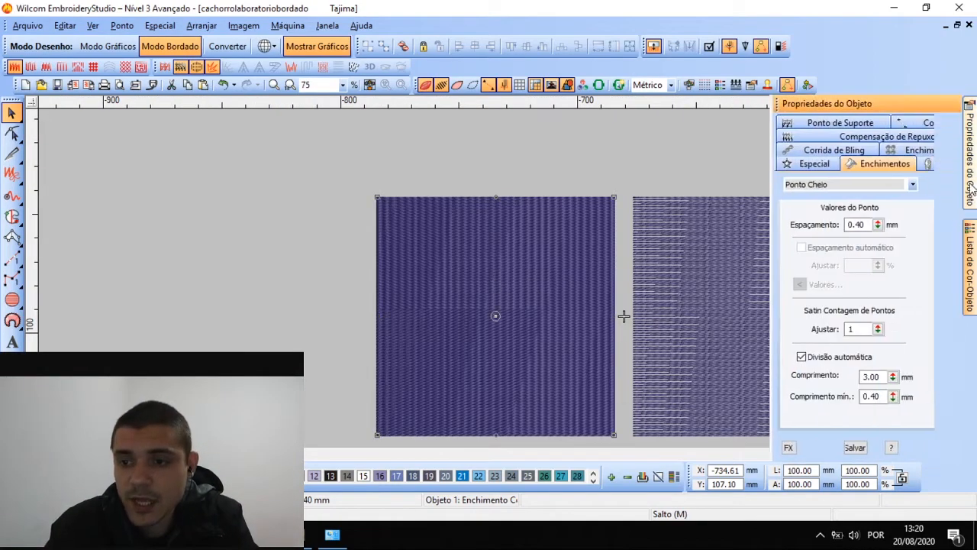
left_click(867, 380)
left_click_drag(867, 380, 793, 307)
left_click_drag(867, 379, 796, 304)
left_click_drag(868, 379, 797, 305)
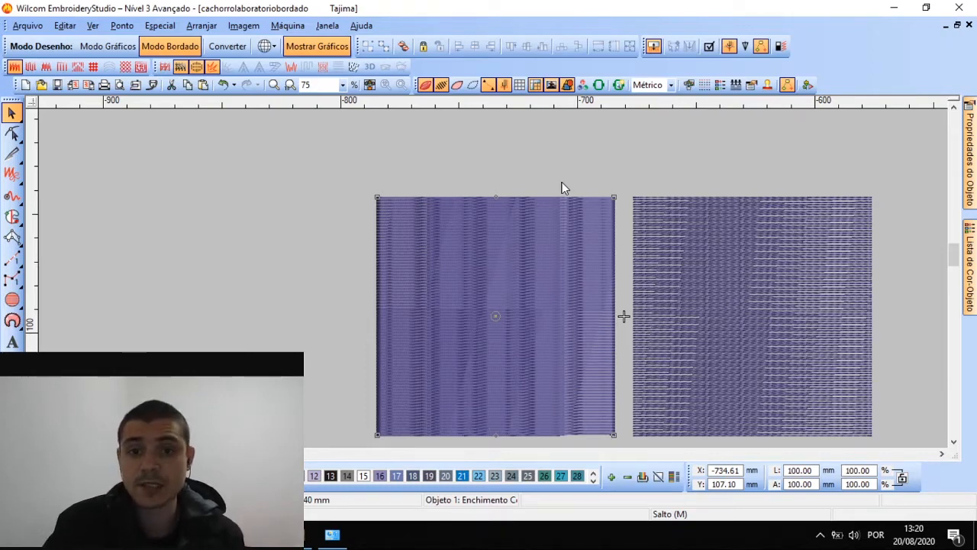
left_click(562, 186)
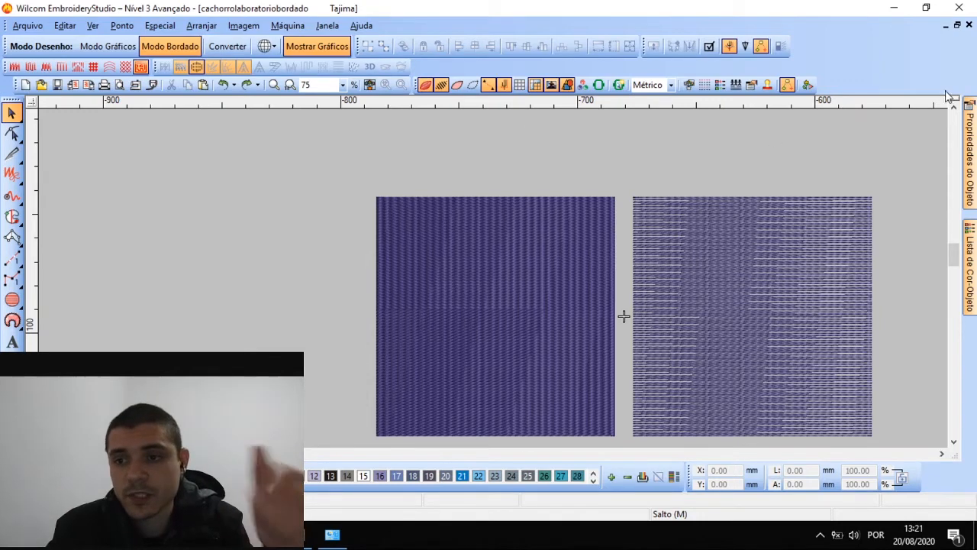
Check the special stitch settings and keep Ponto Cheio as the default fill type
mouse_move(969, 152)
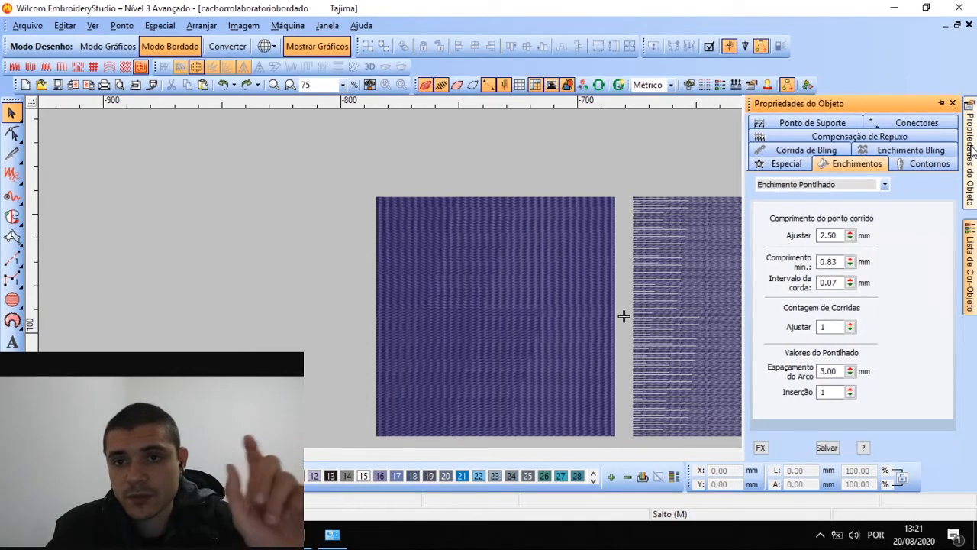
left_click(788, 163)
left_click(851, 163)
left_click(832, 186)
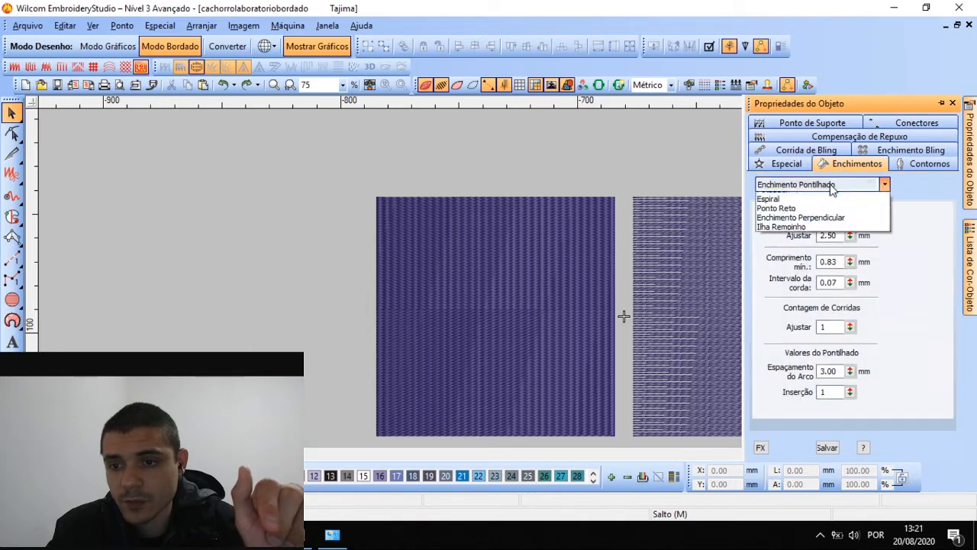
left_click(819, 199)
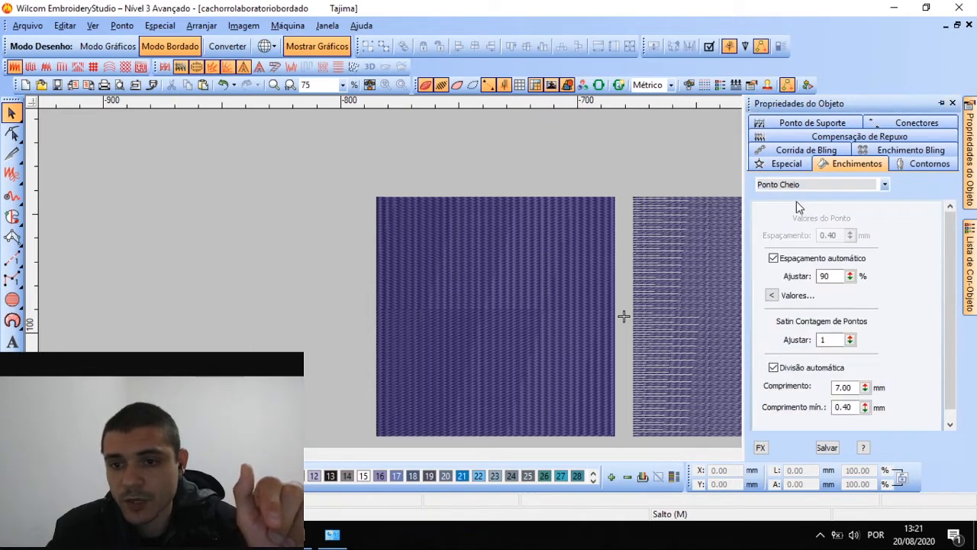
Set the left square's minimum stitch length to 6.50 mm, then change its fill to Tatami
left_click(570, 227)
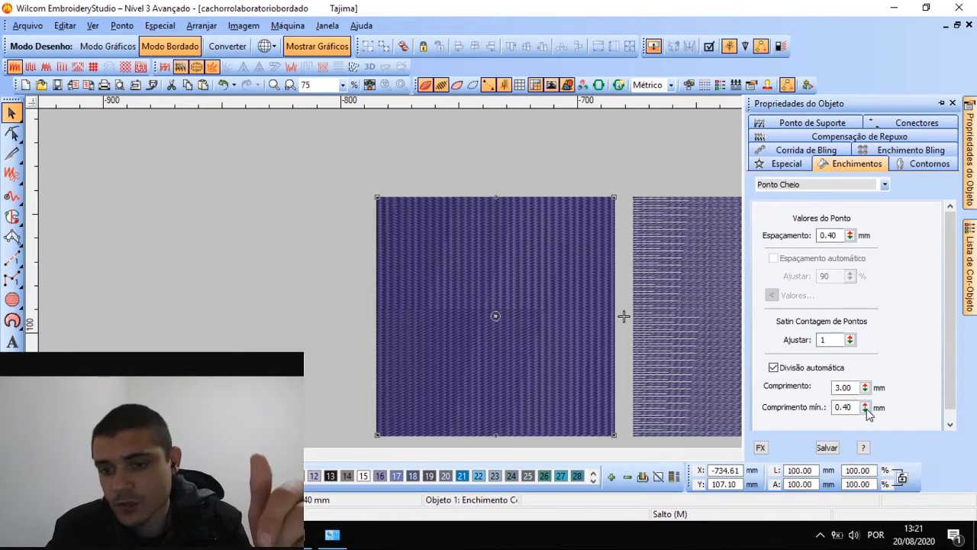
left_click_drag(866, 408, 797, 428)
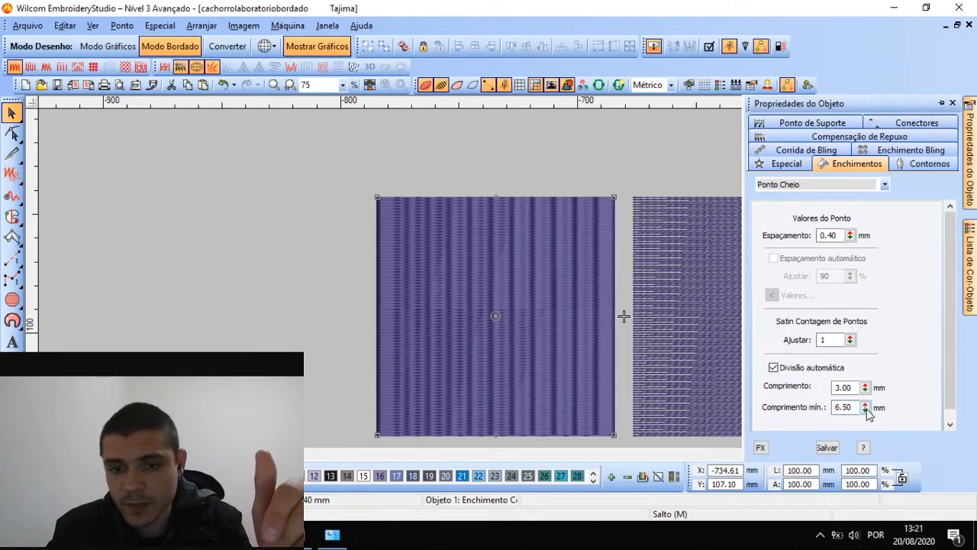
left_click(510, 175)
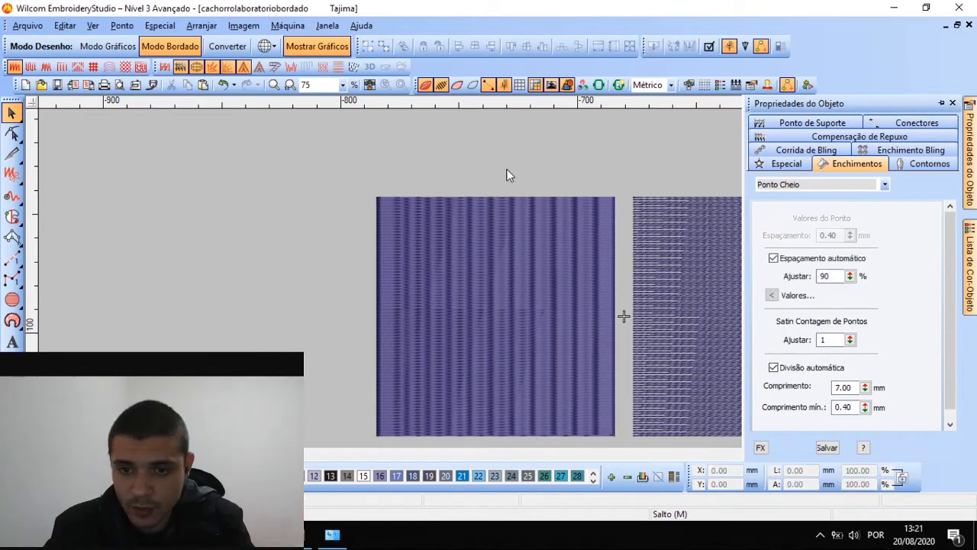
left_click(544, 246)
left_click(859, 186)
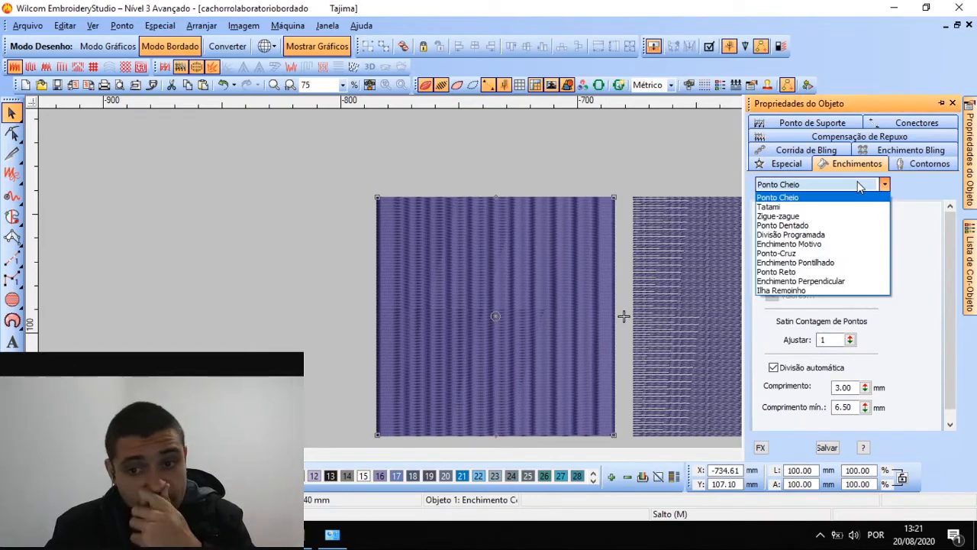
left_click(768, 206)
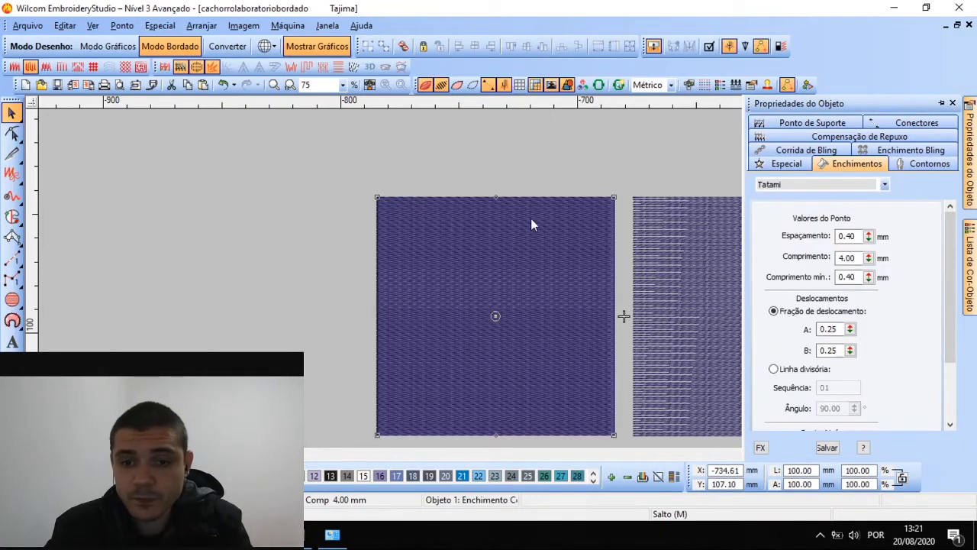
Reselect the left Tatami square and zoom in to inspect its stitching
left_click(516, 163)
scroll(493, 283, "up", 2)
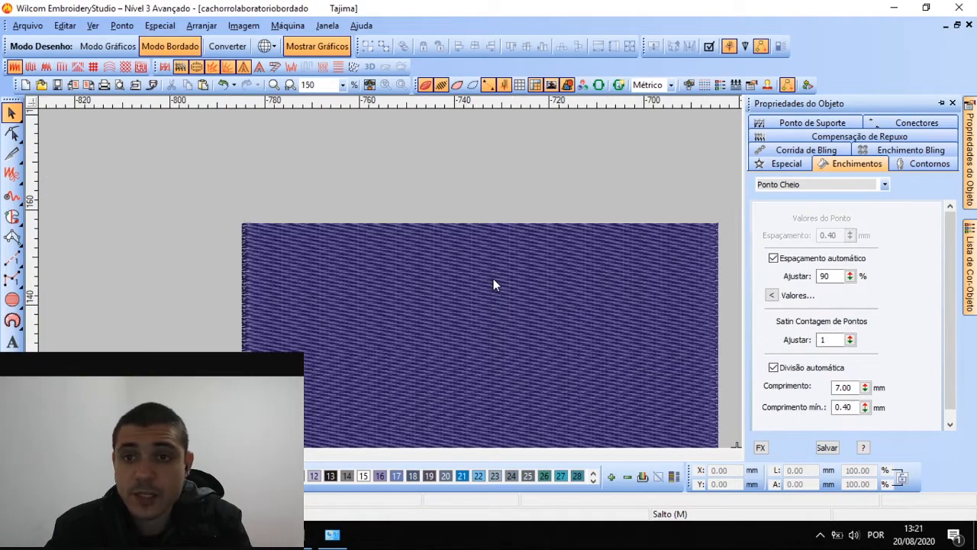
scroll(493, 283, "down", 2)
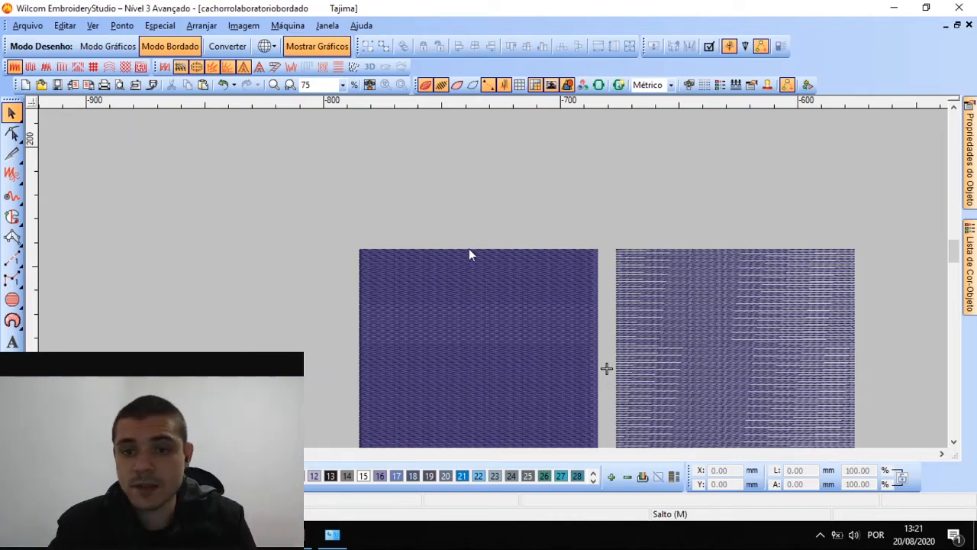
left_click(494, 289)
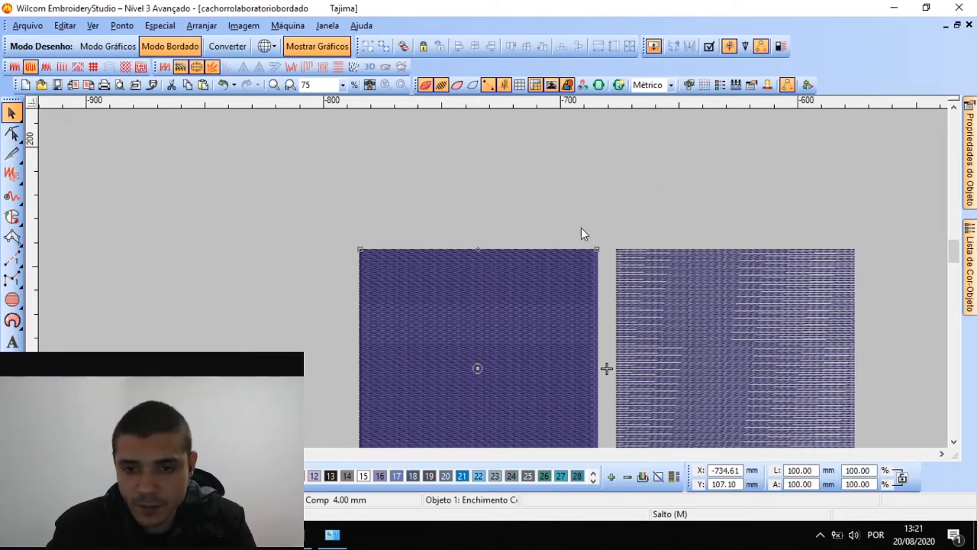
scroll(581, 228, "down", 1)
scroll(475, 313, "up", 1)
scroll(421, 295, "up", 1)
scroll(494, 279, "down", 1)
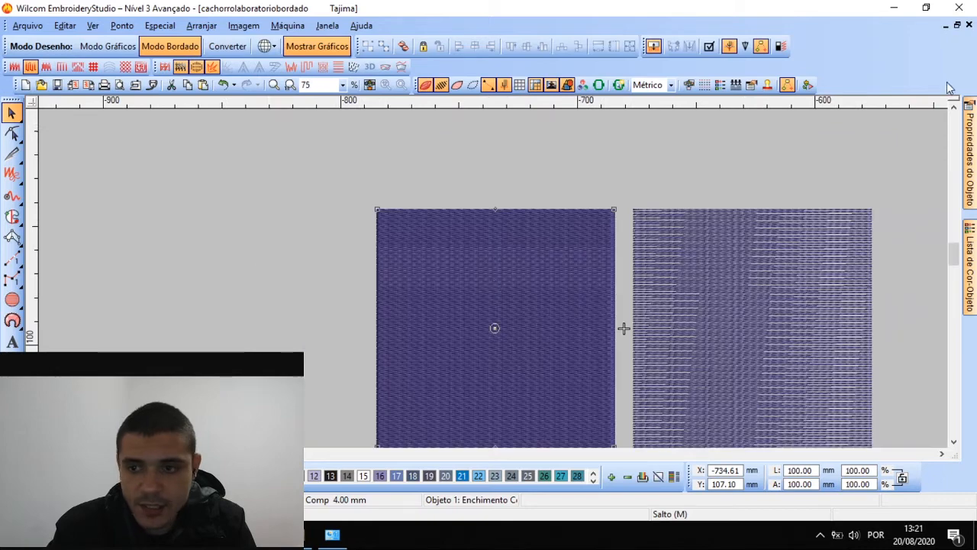
left_click(516, 193)
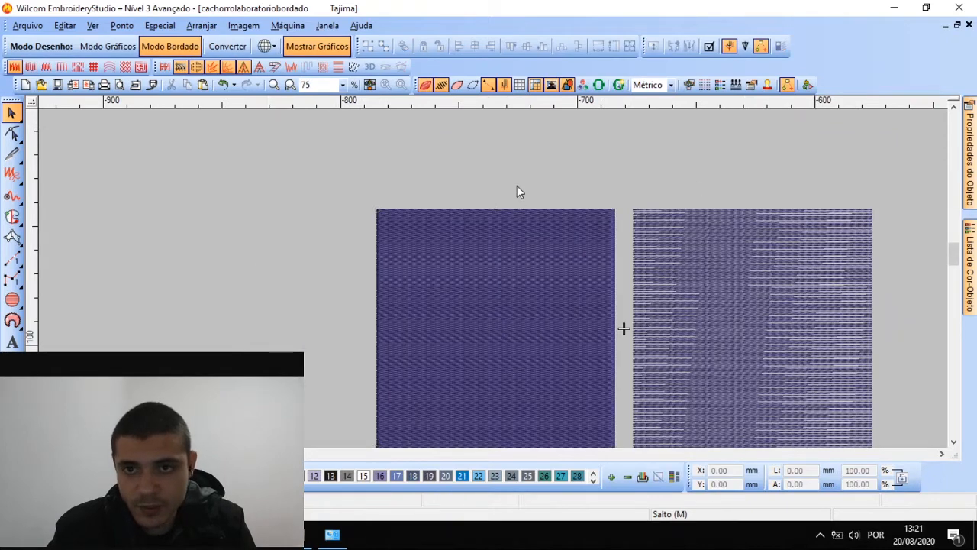
left_click(519, 291)
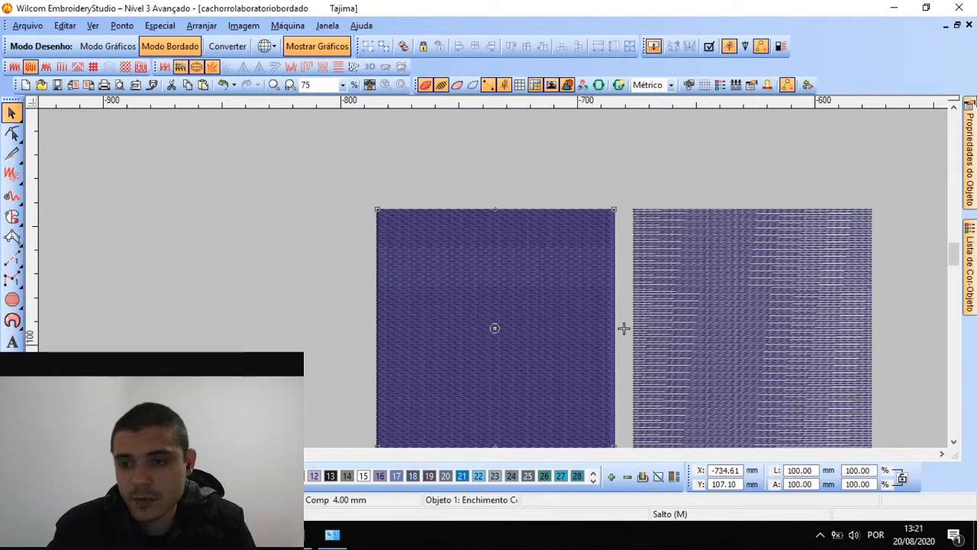
Try minimum stitch lengths between 0.10 and 4.80 mm, settling on 1.80 mm
mouse_move(969, 152)
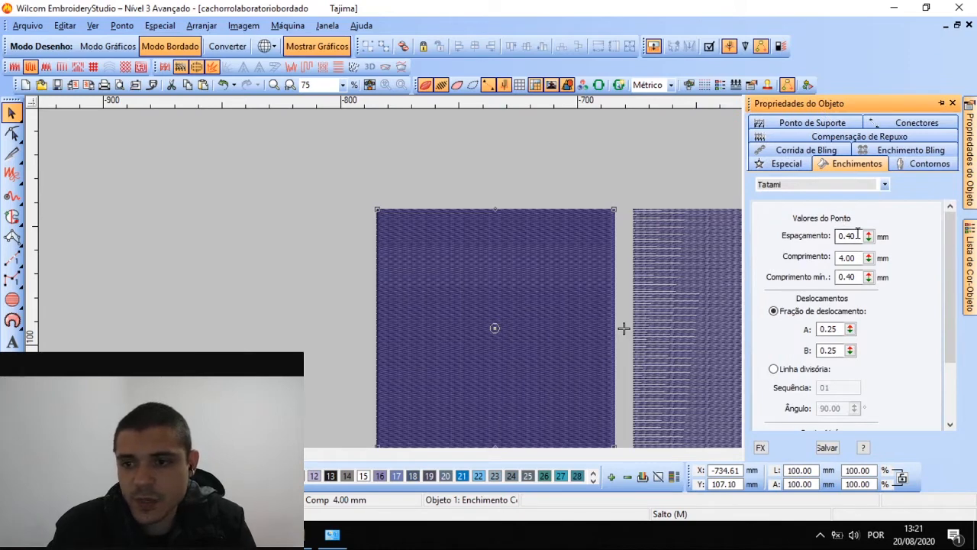
left_click_drag(858, 235, 838, 279)
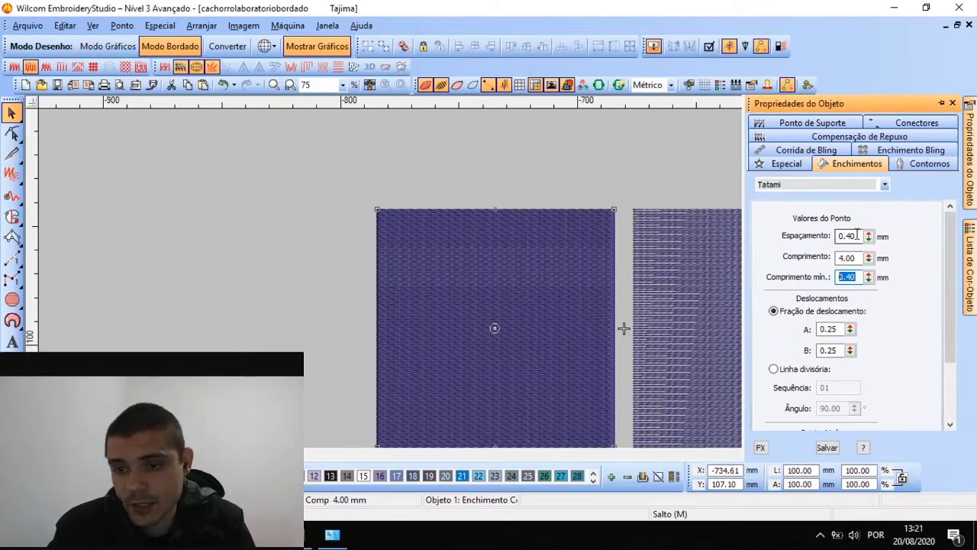
left_click_drag(869, 280, 870, 280)
key("ctrl+z")
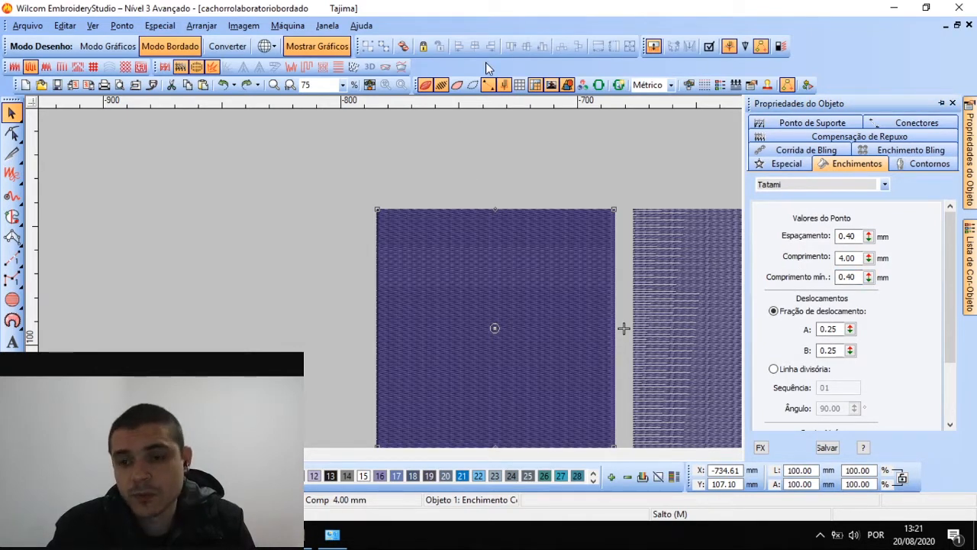
left_click_drag(869, 279, 802, 352)
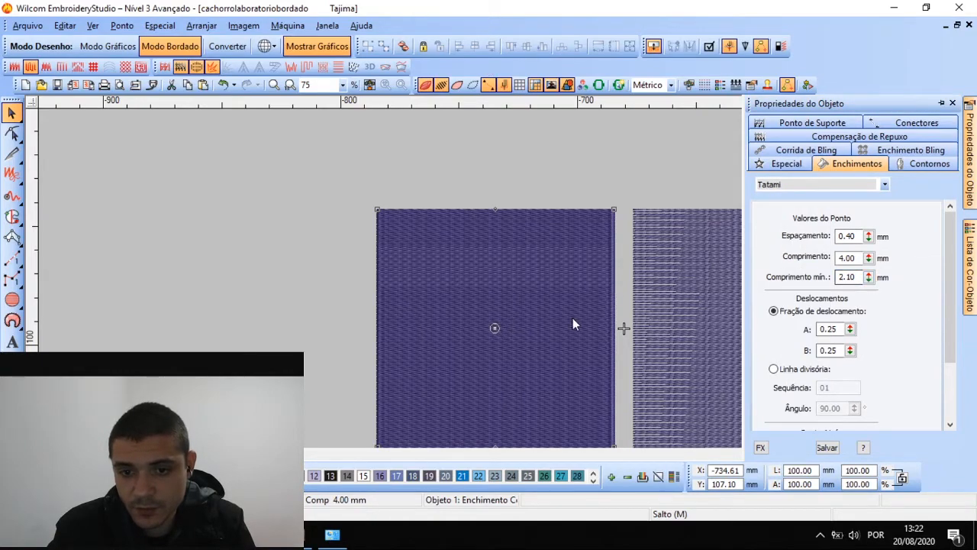
scroll(572, 318, "up", 2)
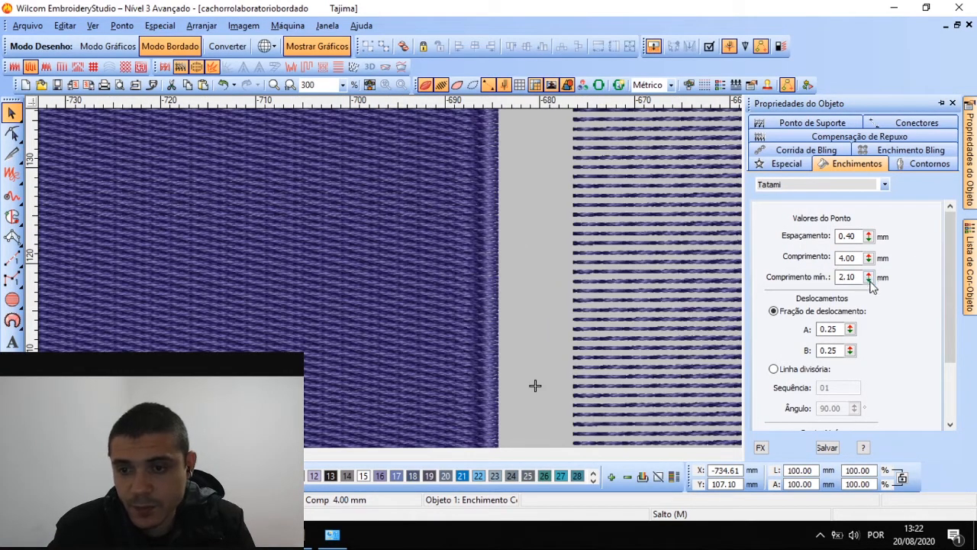
left_click_drag(869, 279, 803, 324)
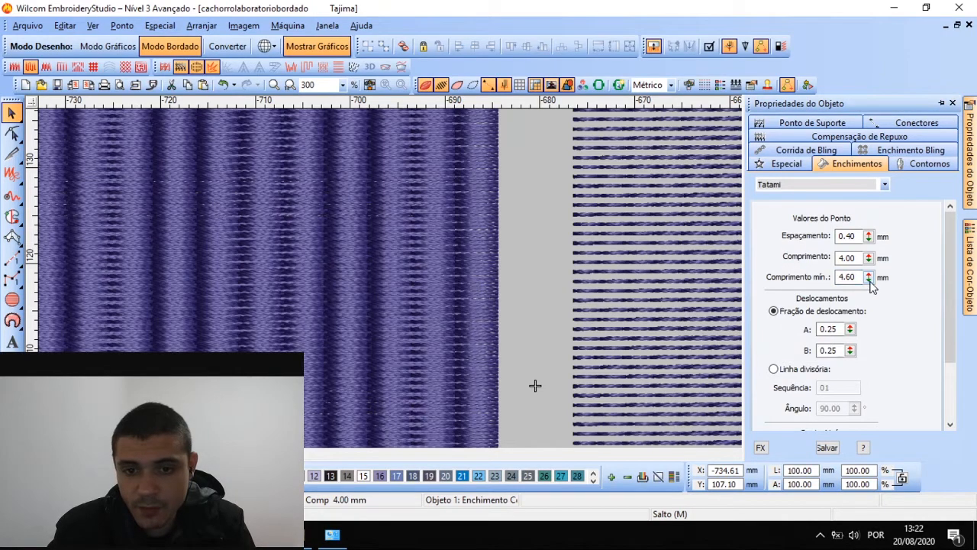
left_click_drag(868, 279, 805, 349)
left_click_drag(869, 279, 803, 369)
scroll(494, 283, "down", 1)
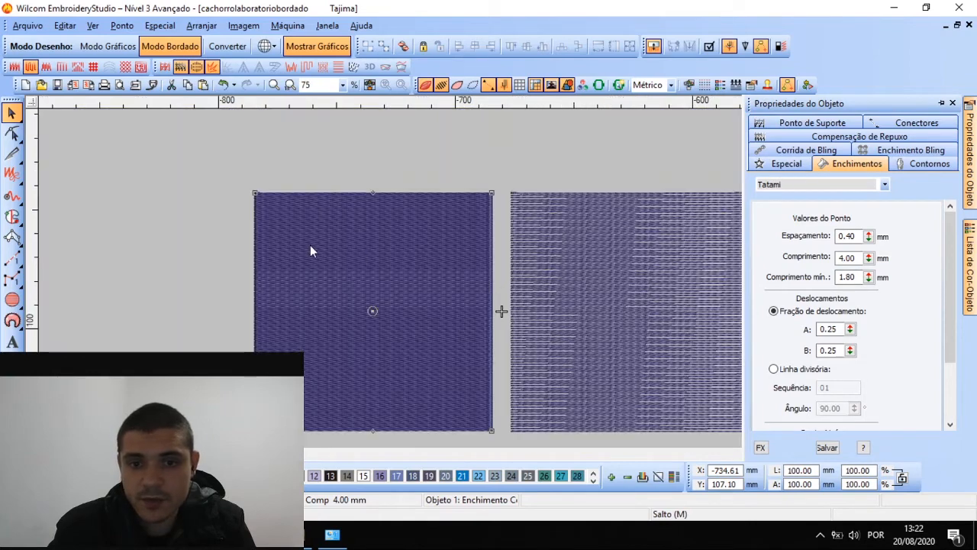
Retype the minimum stitch length and drag it back down to a small value
scroll(258, 253, "up", 1)
double_click(857, 273)
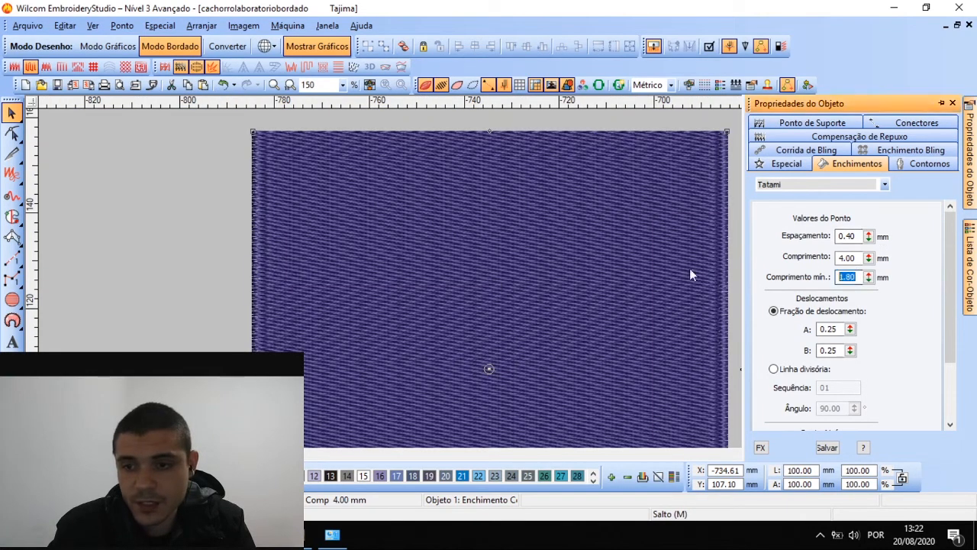
type("0,4")
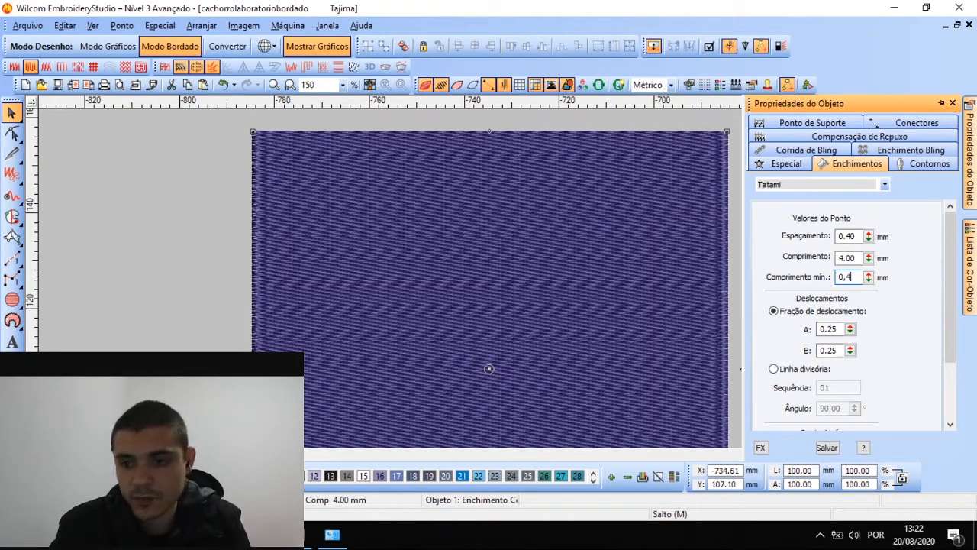
key("Return")
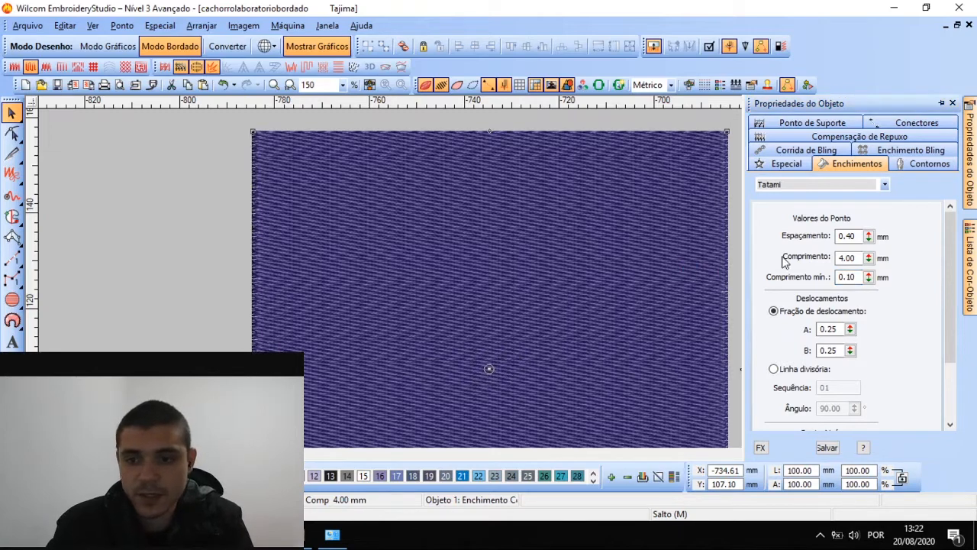
left_click_drag(868, 277, 804, 386)
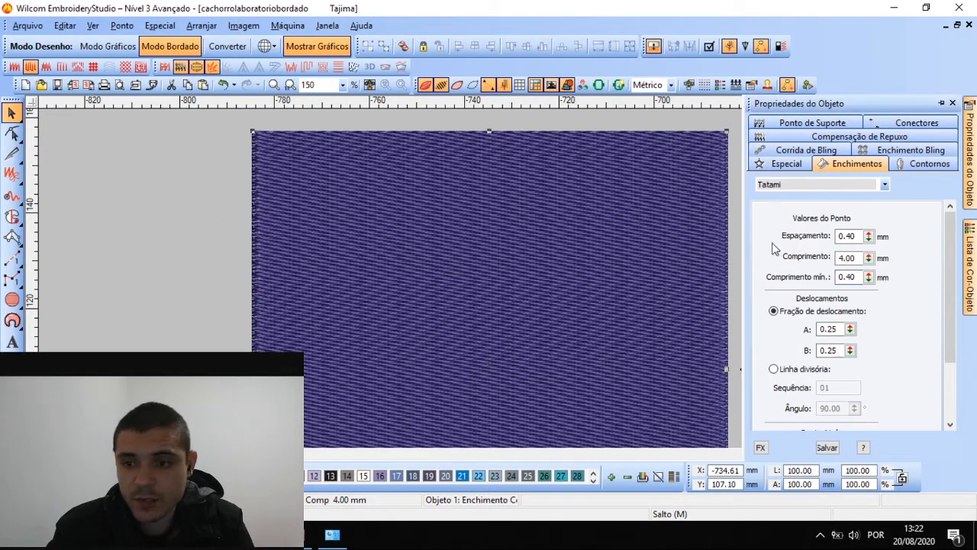
Raise the Tatami spacing to 0.70 mm and then 0.80 mm, zooming to compare
left_click_drag(868, 239, 802, 246)
left_click_drag(869, 239, 802, 236)
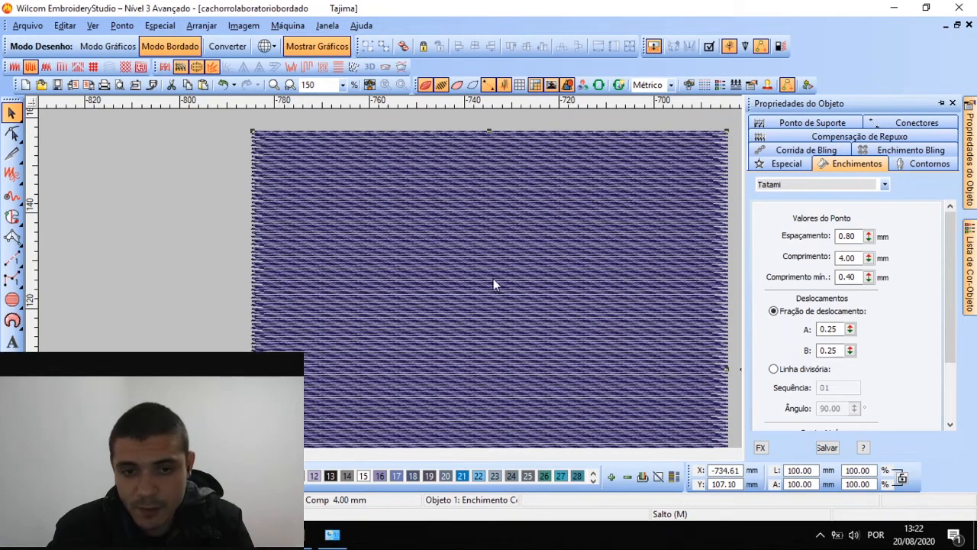
scroll(493, 279, "up", 2)
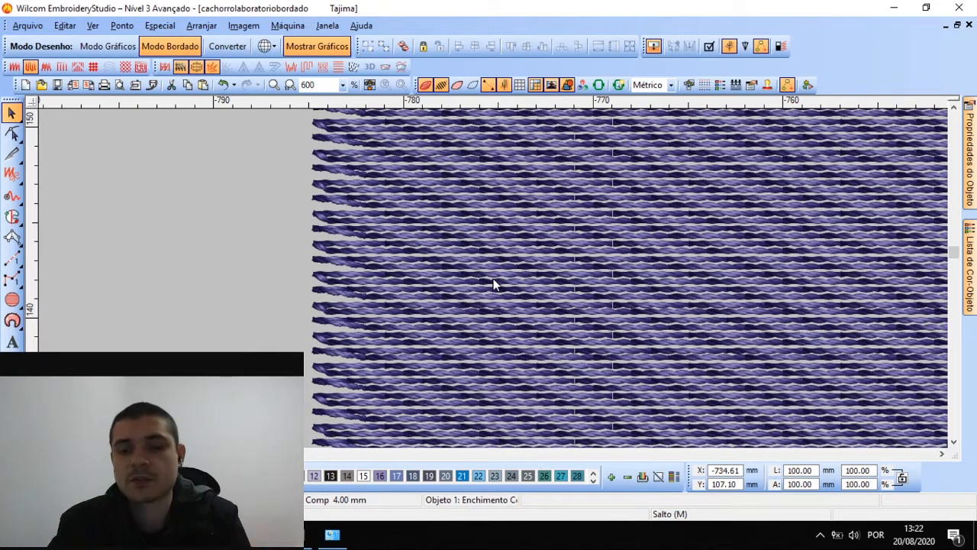
scroll(493, 281, "down", 1)
mouse_move(974, 191)
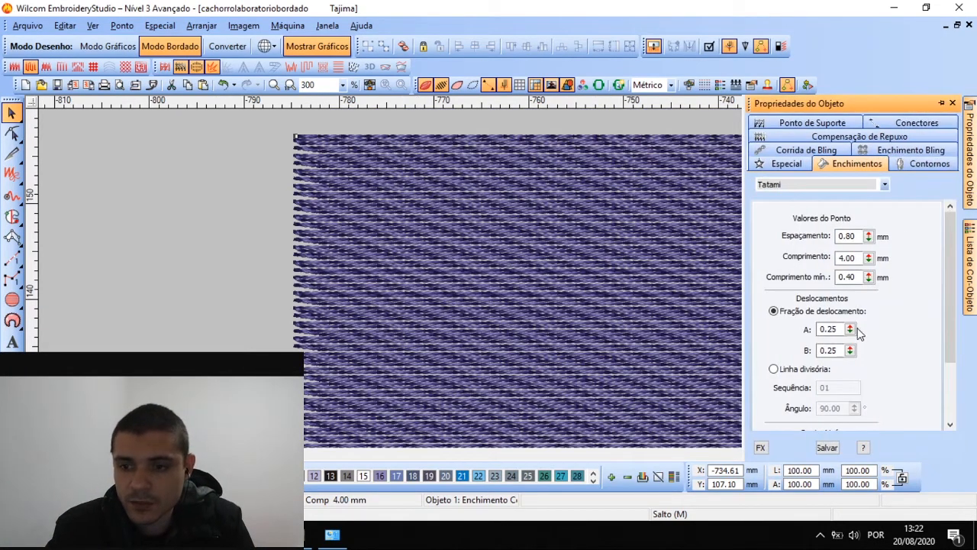
scroll(842, 217, "down", 1)
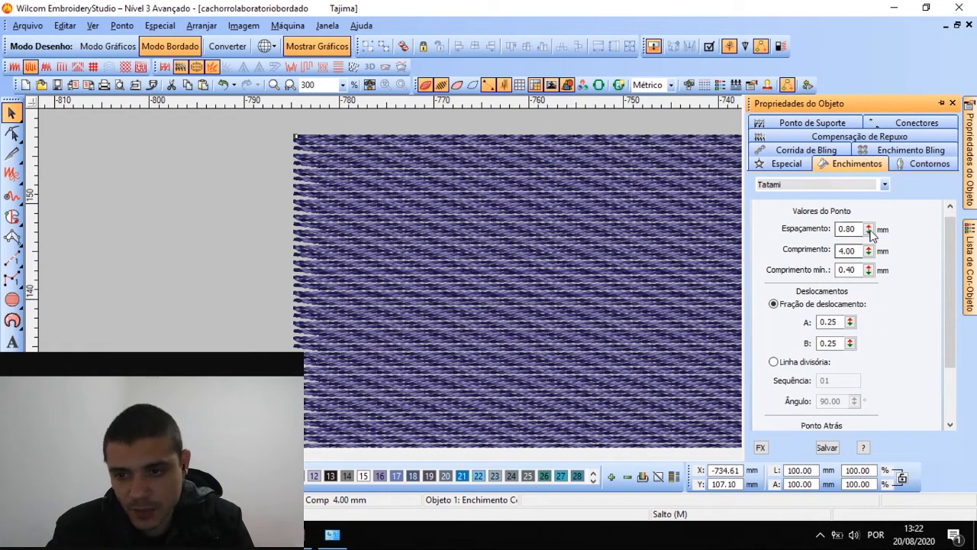
Enter a stitch spacing of 1.00 mm, then replace it with 2.00 mm
left_click_drag(870, 230, 803, 202)
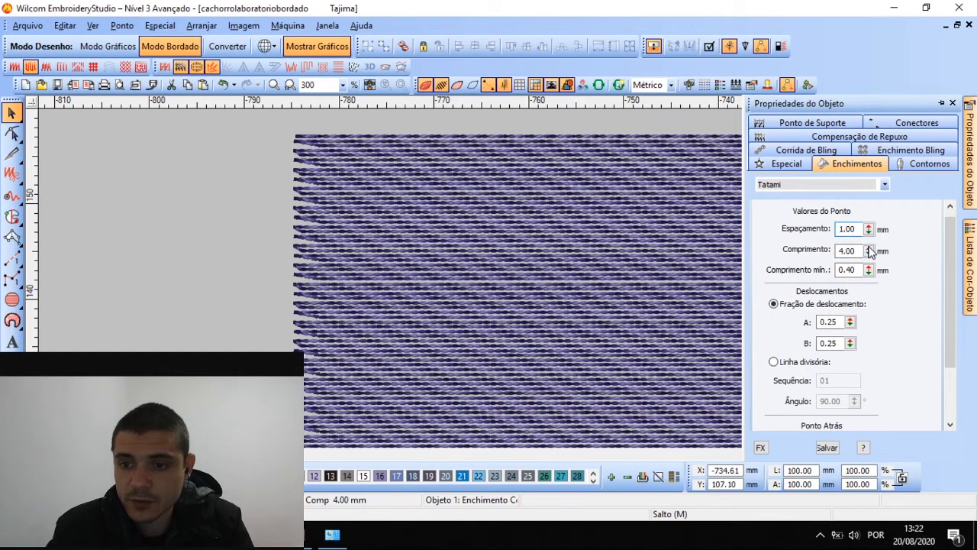
left_click_drag(859, 229, 764, 221)
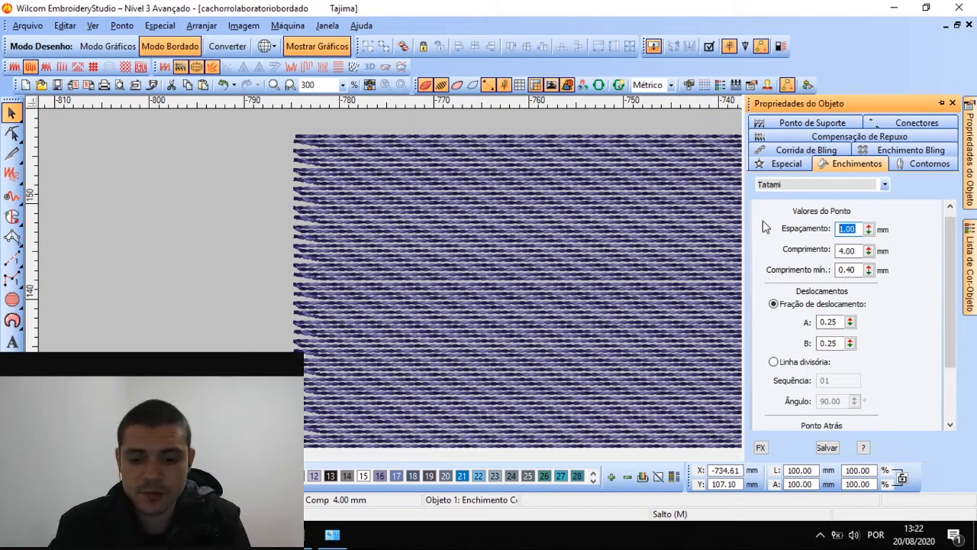
type("1")
key("Return")
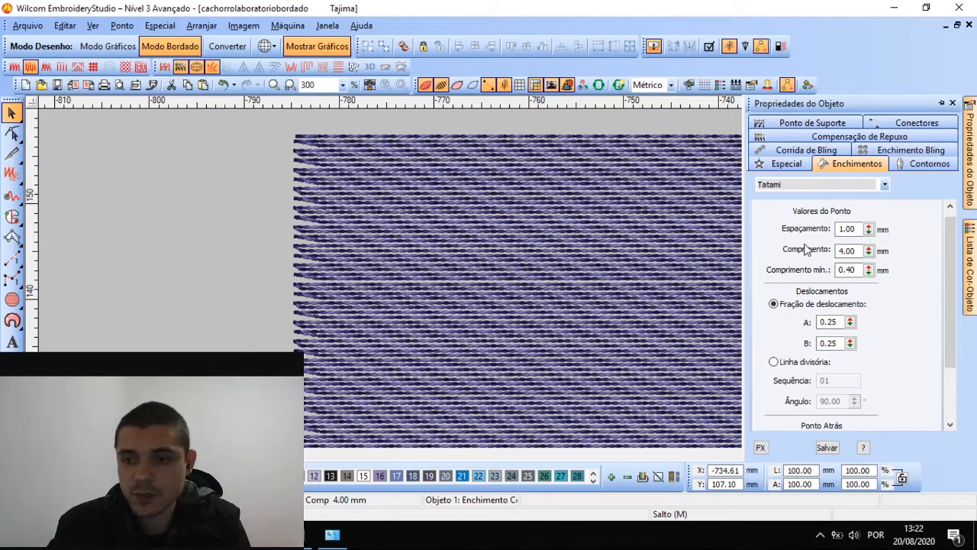
left_click_drag(864, 229, 774, 227)
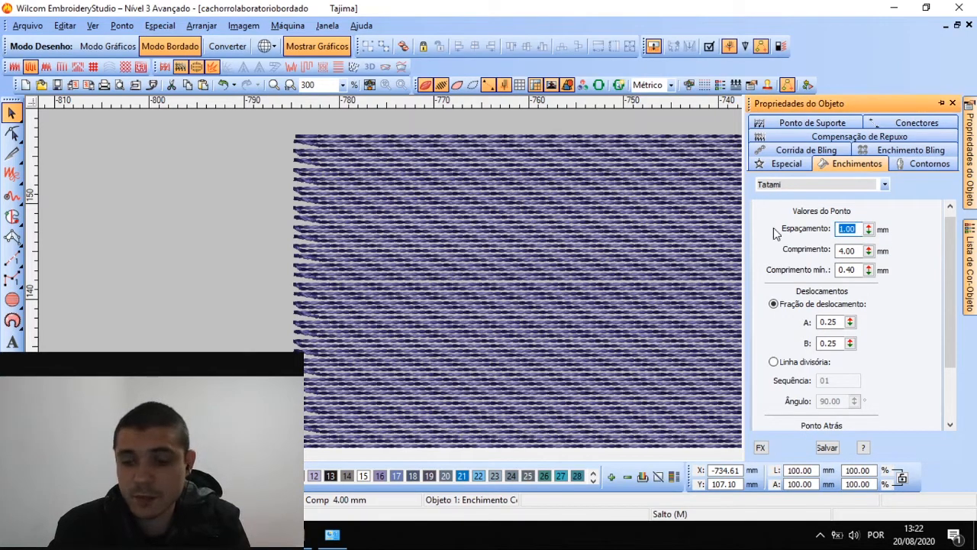
type("2")
key("Return")
scroll(453, 296, "down", 2)
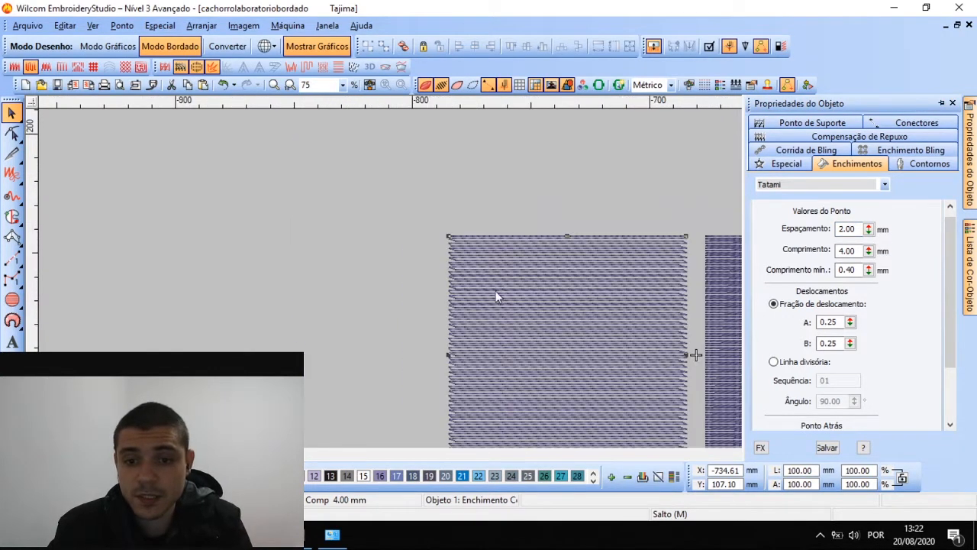
scroll(497, 293, "up", 1)
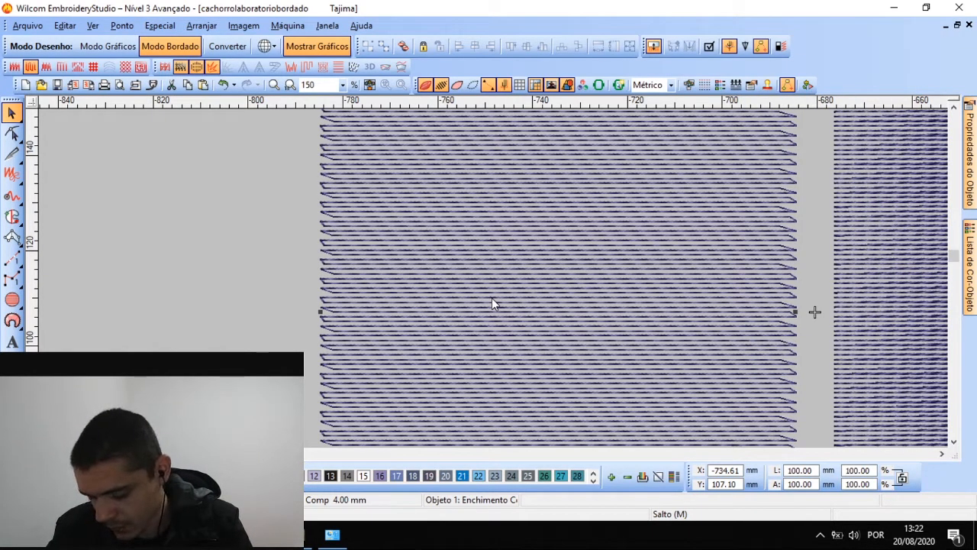
scroll(492, 298, "down", 1)
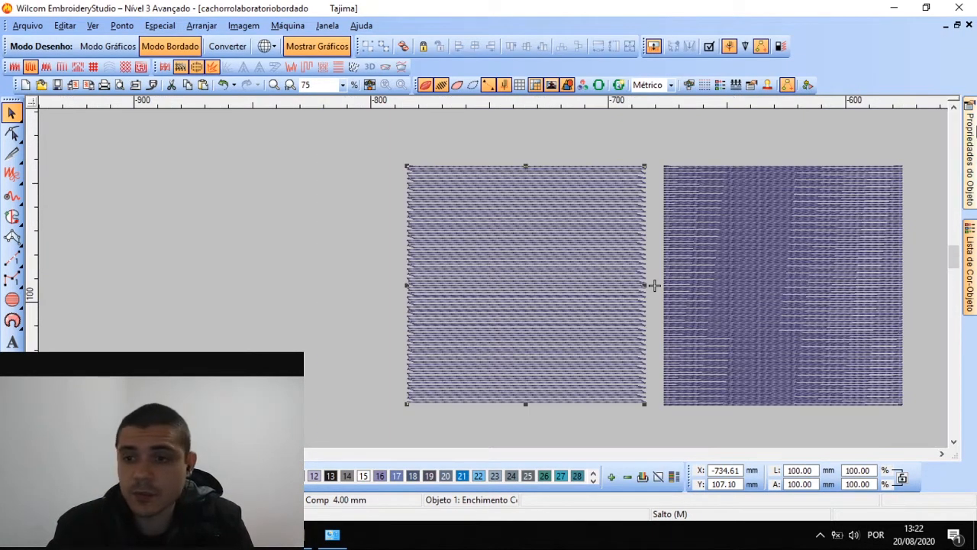
mouse_move(969, 153)
scroll(841, 306, "down", 3)
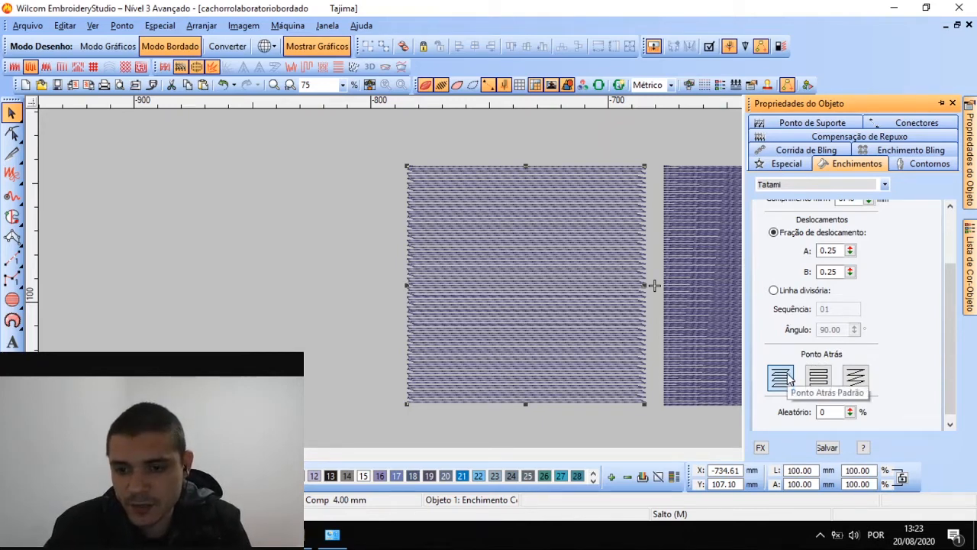
Switch the Ponto Atrás backstitch to the Borda style and zoom to inspect it
left_click(819, 378)
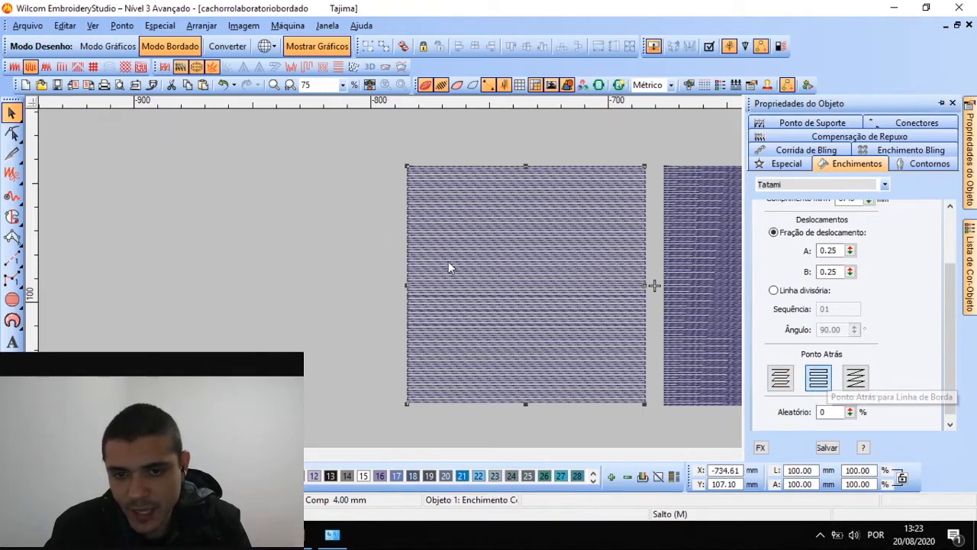
scroll(492, 284, "up", 2)
scroll(661, 304, "down", 2)
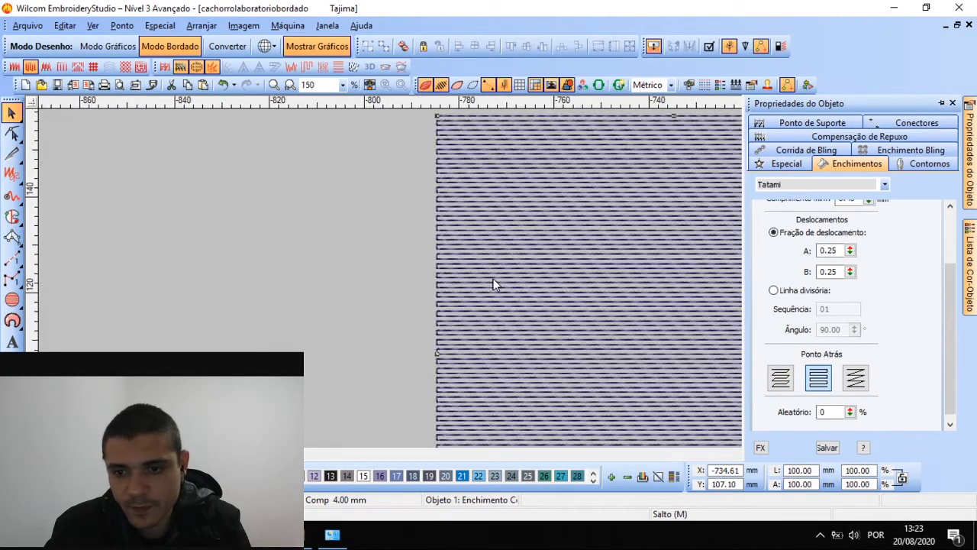
scroll(727, 273, "up", 2)
scroll(623, 332, "down", 1)
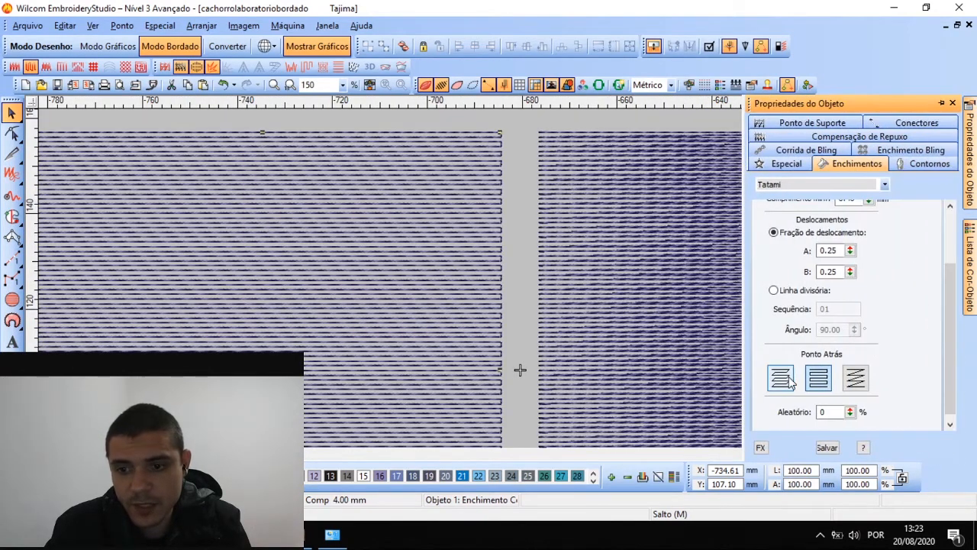
Compare the Diagonal and Padrão backstitches, finishing on Diagonal, then deselect the square
left_click(855, 377)
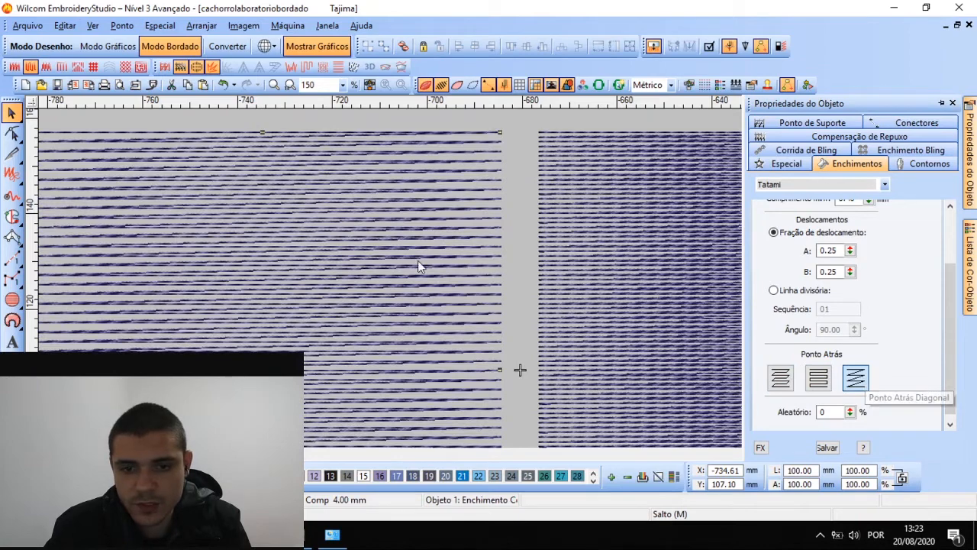
scroll(494, 284, "down", 1)
scroll(494, 284, "up", 1)
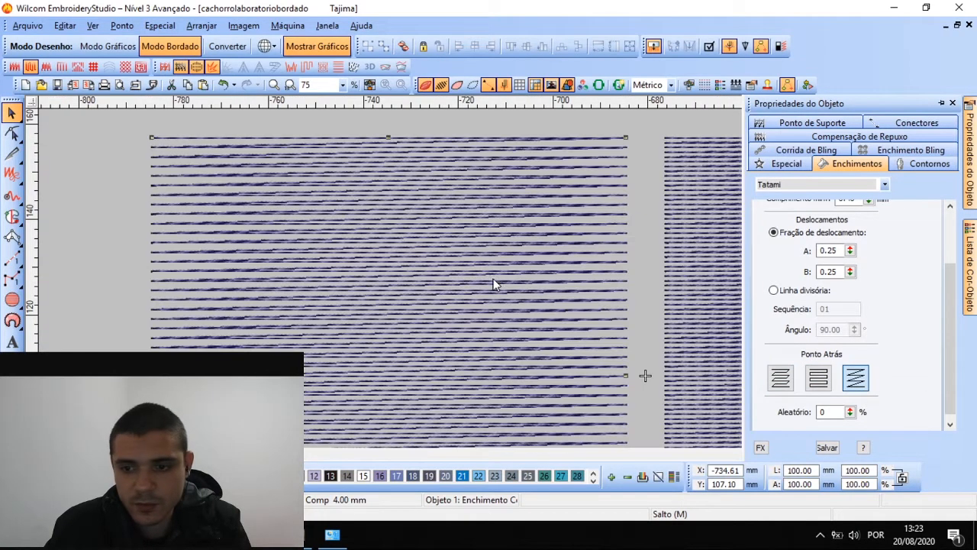
left_click(780, 378)
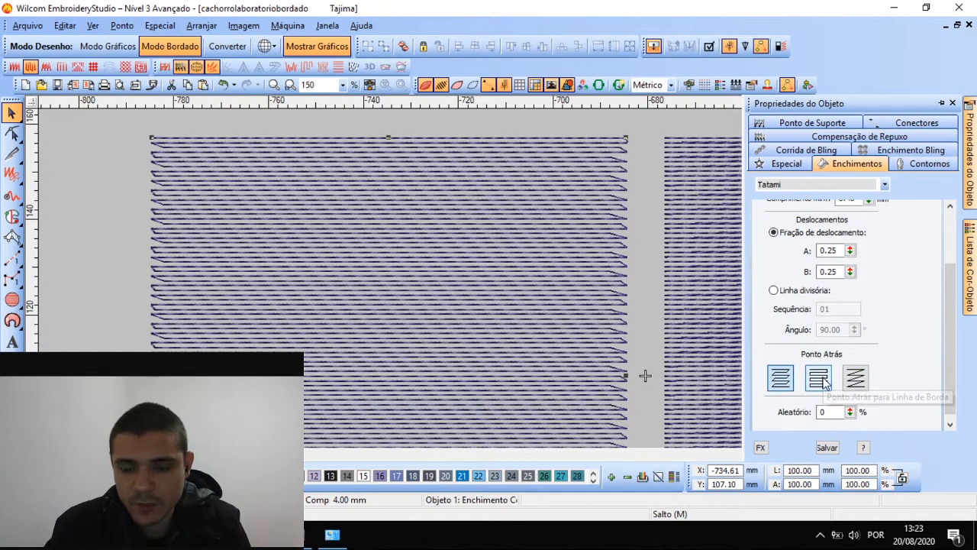
left_click(855, 377)
scroll(493, 284, "down", 1)
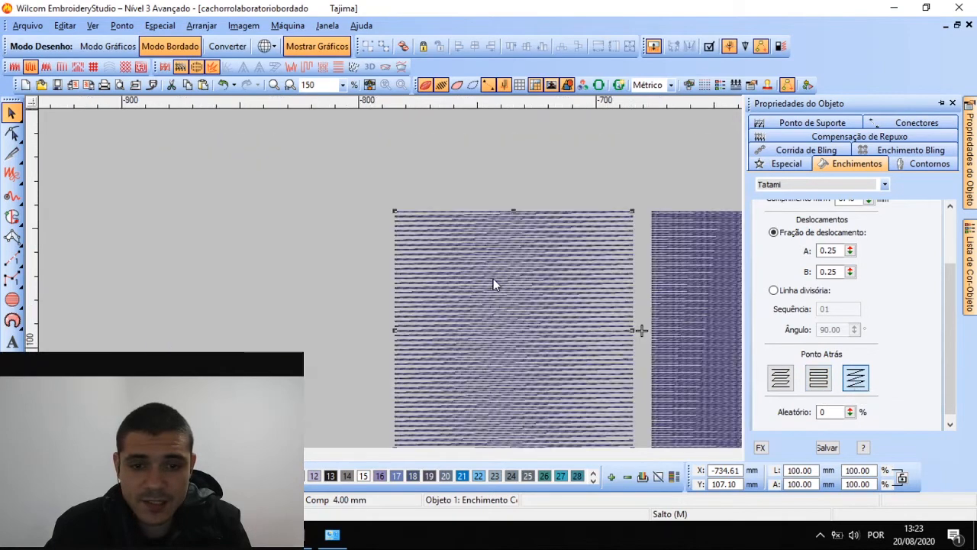
scroll(493, 284, "right", 2)
scroll(493, 283, "down", 1)
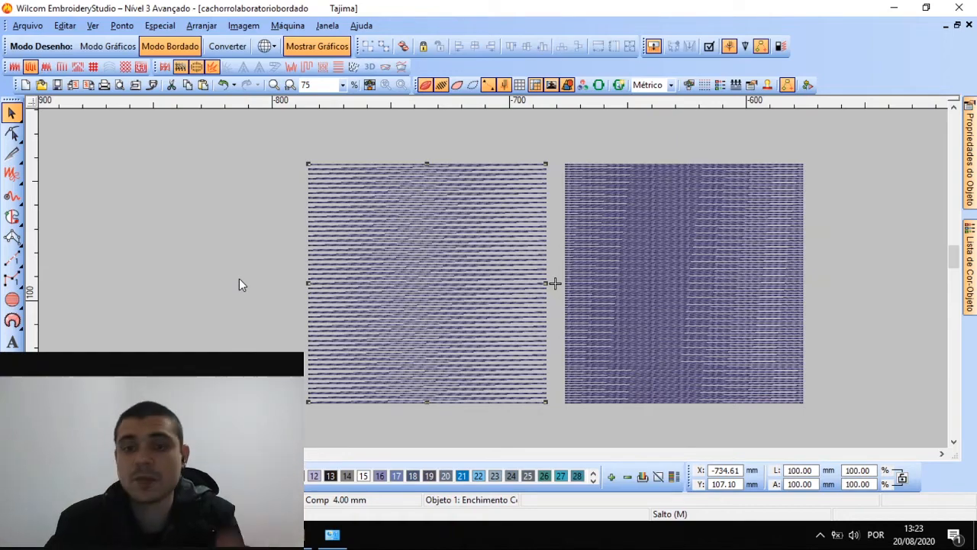
left_click(95, 251)
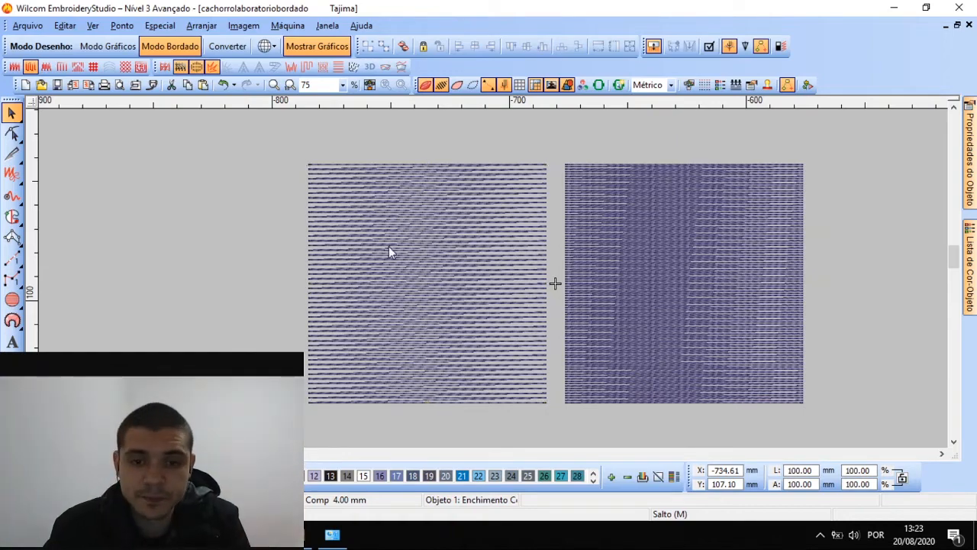
Reselect the left square, show Propriedades do Objeto, and drop down the Tatami fill-type list
left_click(466, 280)
scroll(495, 283, "up", 2)
scroll(493, 284, "down", 2)
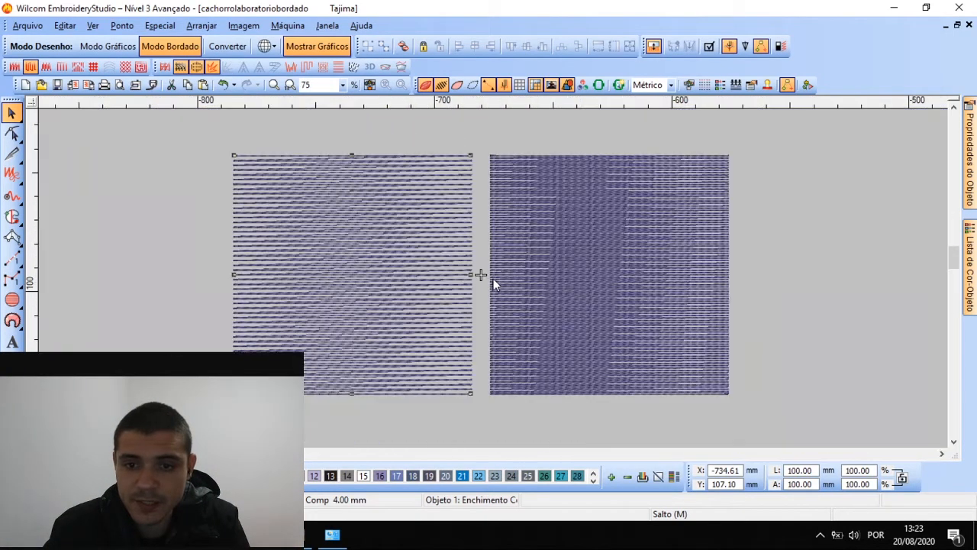
left_click(574, 253)
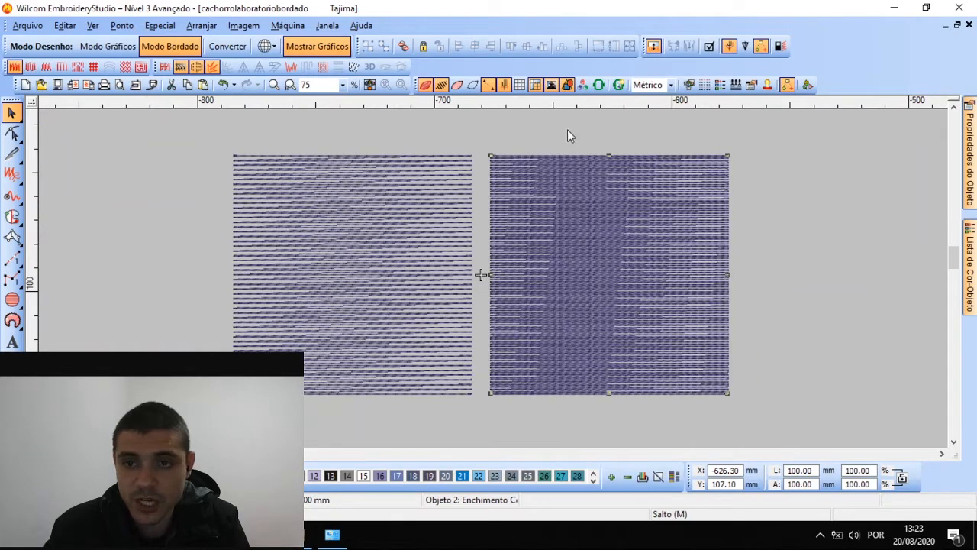
left_click(358, 222)
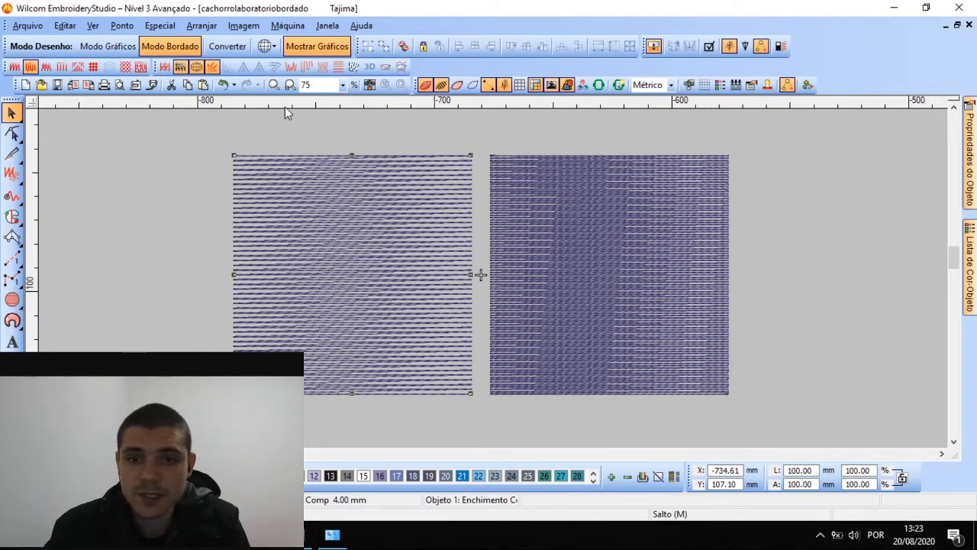
left_click(970, 196)
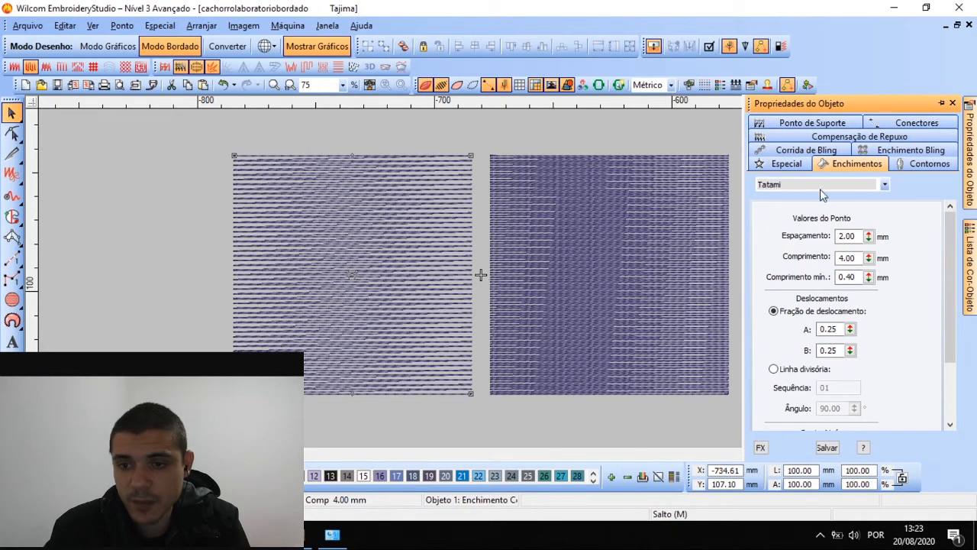
left_click(818, 182)
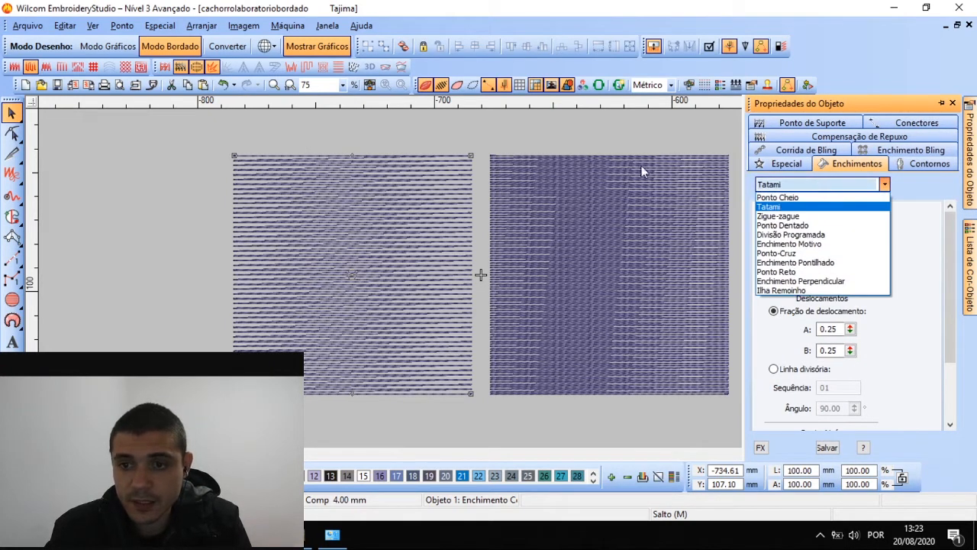
left_click(582, 123)
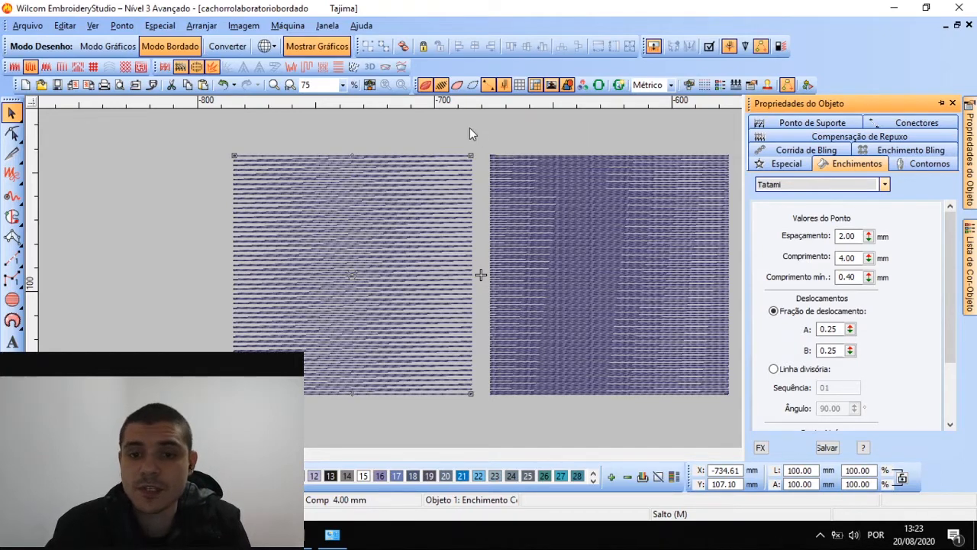
scroll(816, 212, "down", 2)
left_click(819, 183)
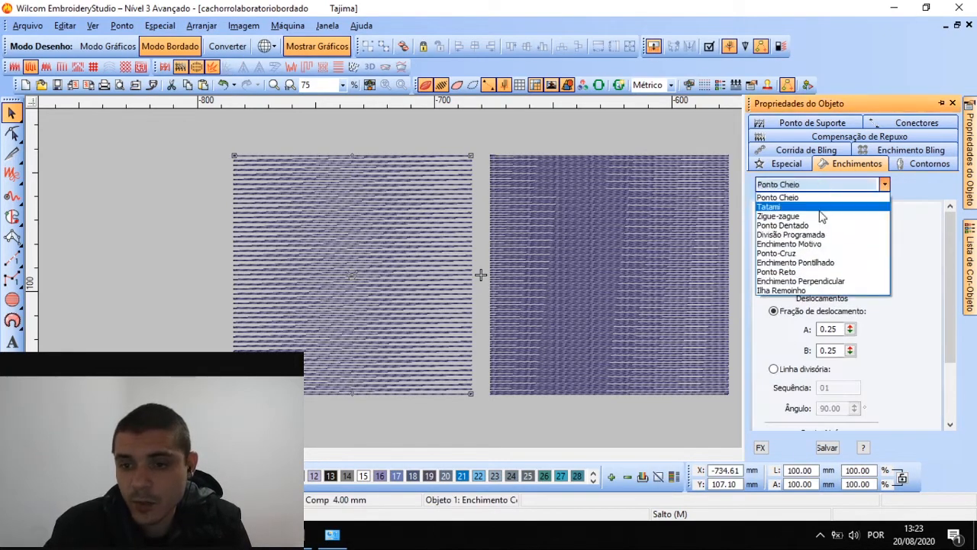
Change the left square's fill to Zigue-zague and squeeze it to about 16 mm wide
left_click(817, 216)
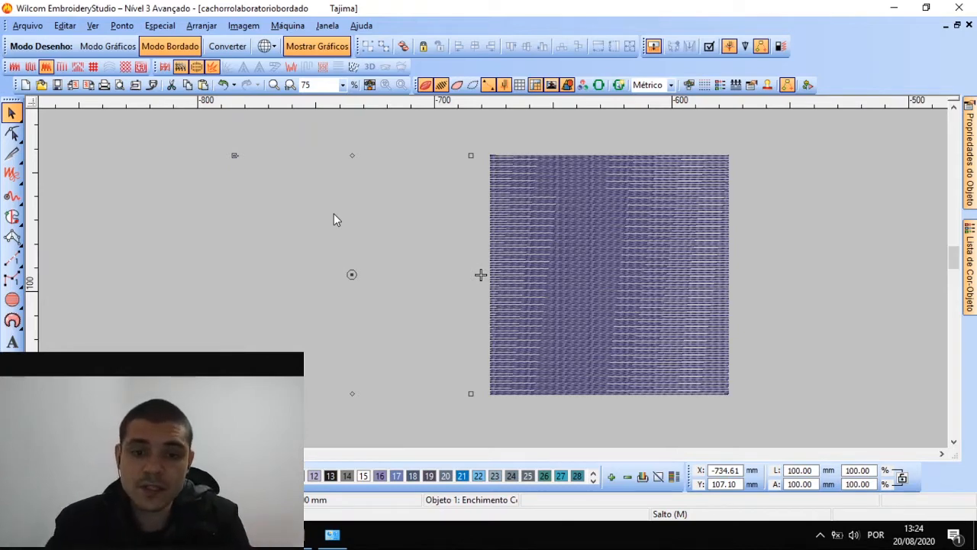
left_click_drag(471, 274, 259, 274)
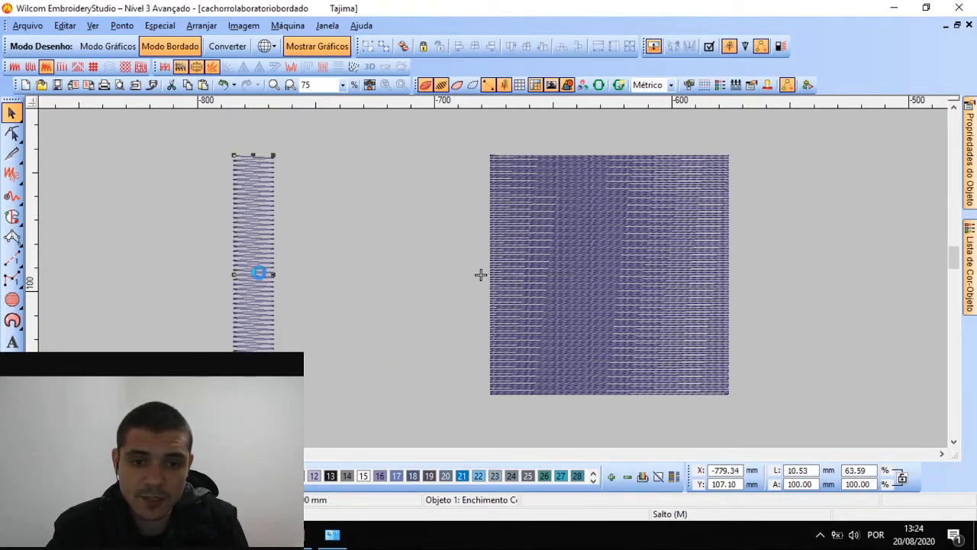
scroll(243, 285, "up", 3)
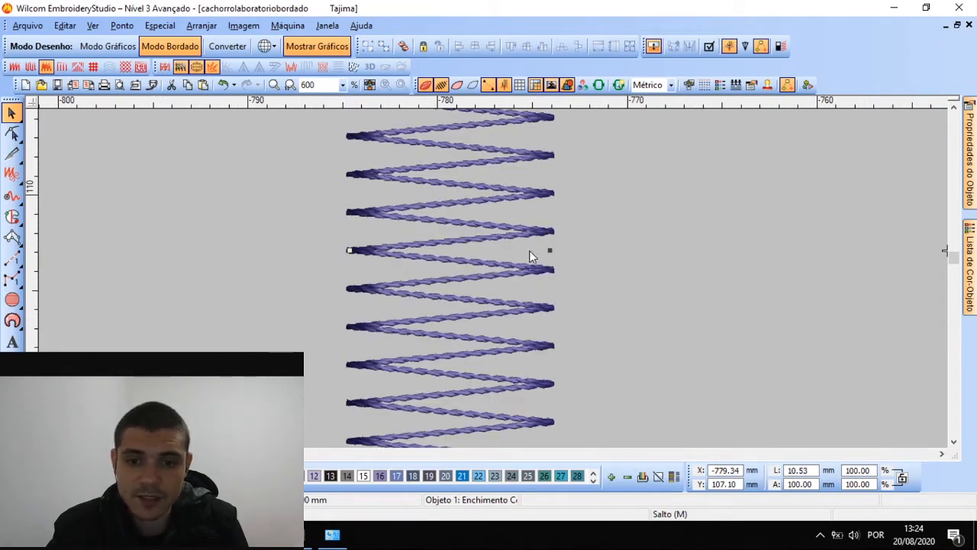
Stretch the zigzag object back out to roughly 100 mm wide
left_click_drag(549, 252, 785, 252)
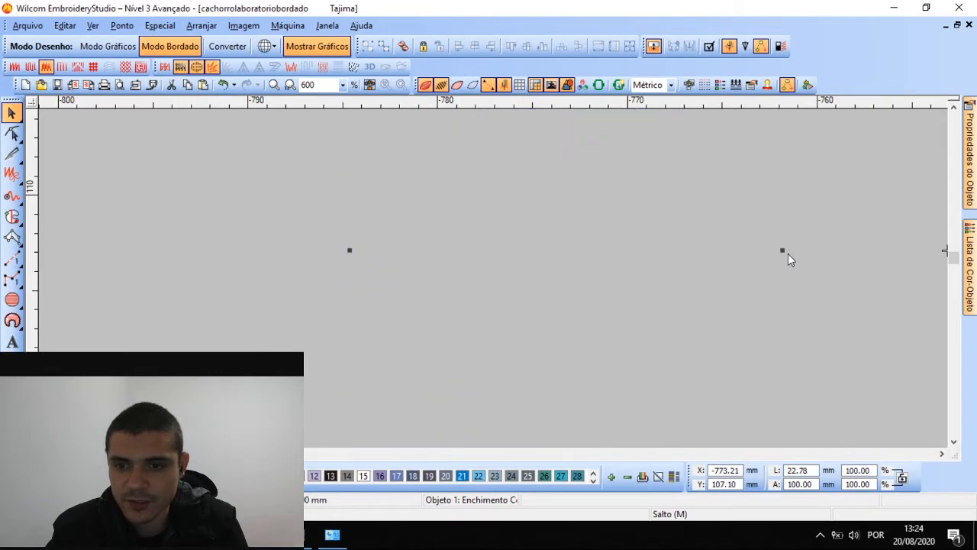
scroll(796, 254, "down", 1)
left_click_drag(484, 277, 630, 276)
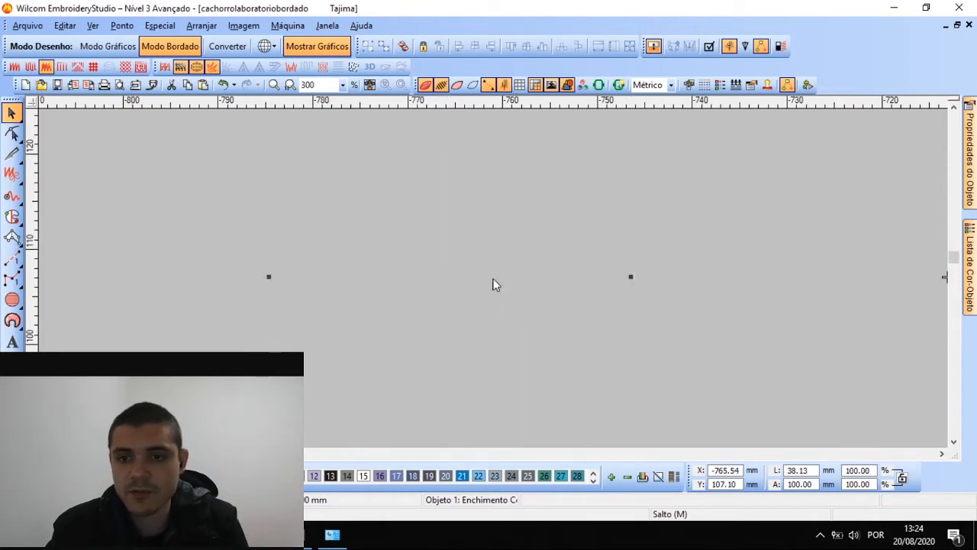
scroll(493, 283, "down", 3)
left_click_drag(492, 278, 565, 279)
left_click(525, 166)
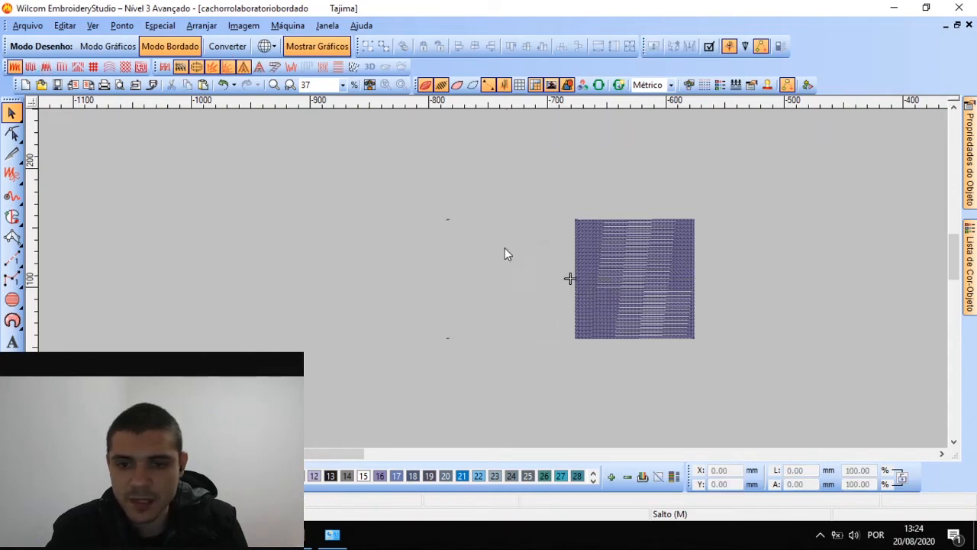
left_click(498, 263)
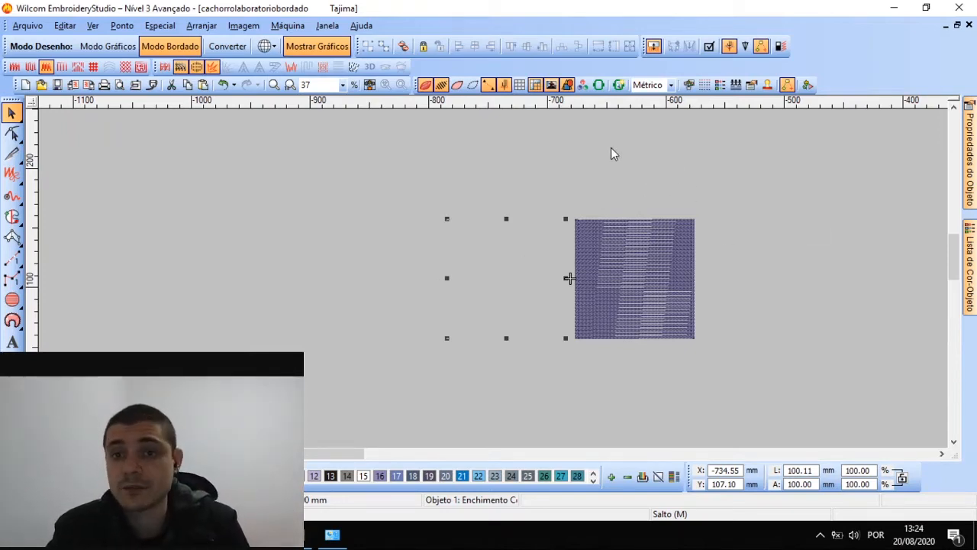
Change the left object's fill type from Zigue-zague to Ponto Dentado
left_click(973, 139)
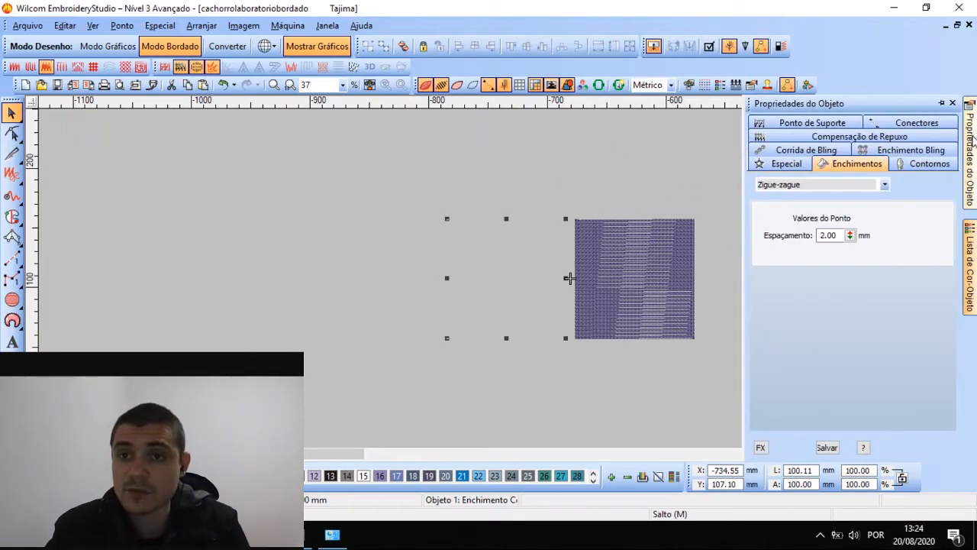
left_click(840, 191)
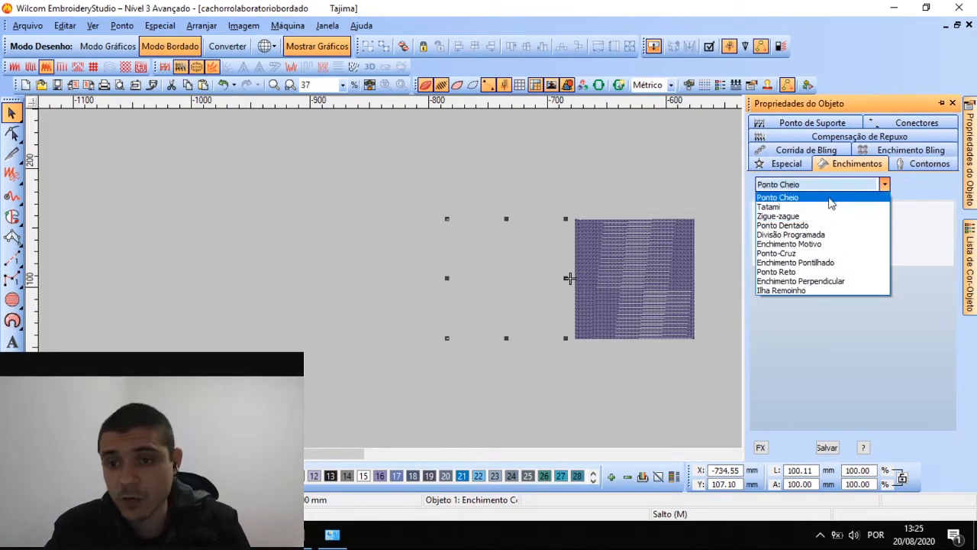
left_click(790, 216)
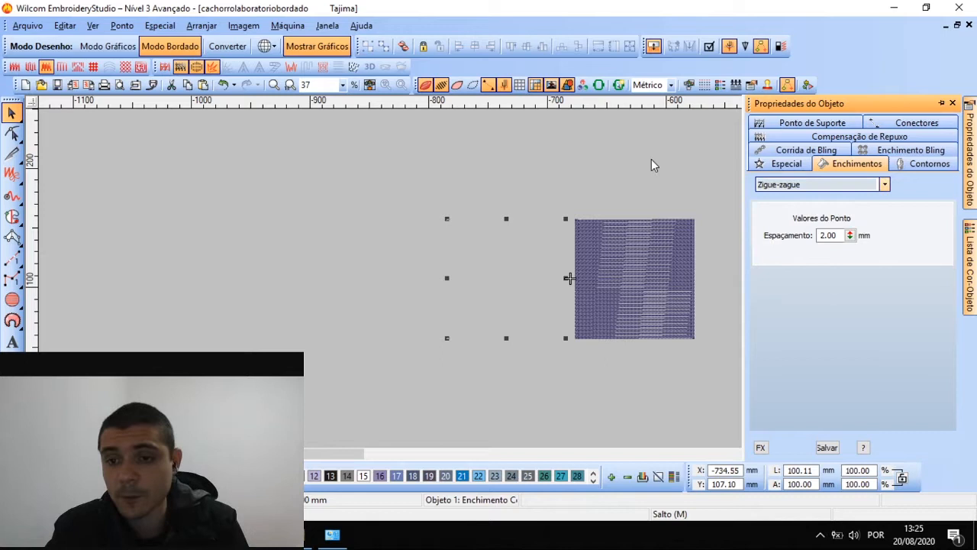
left_click(527, 253)
left_click(884, 184)
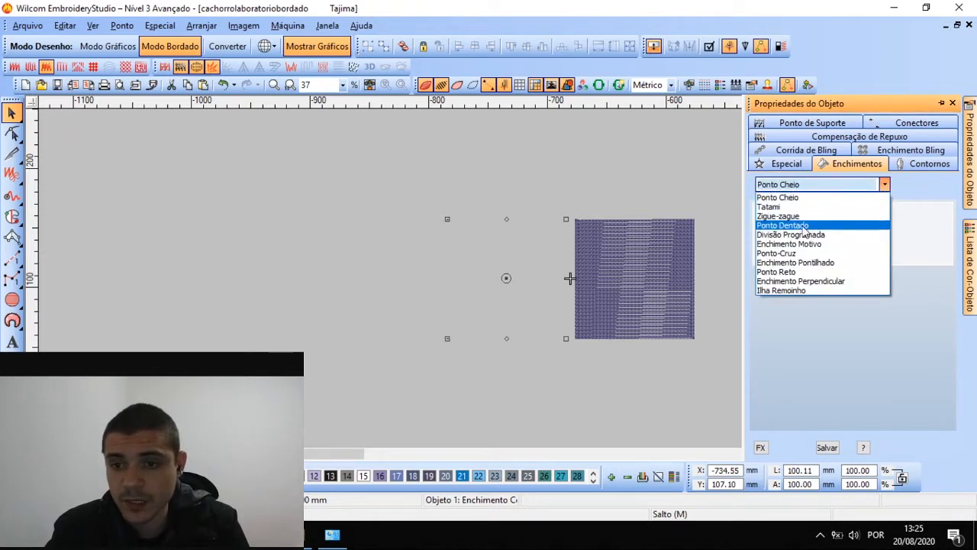
left_click(786, 225)
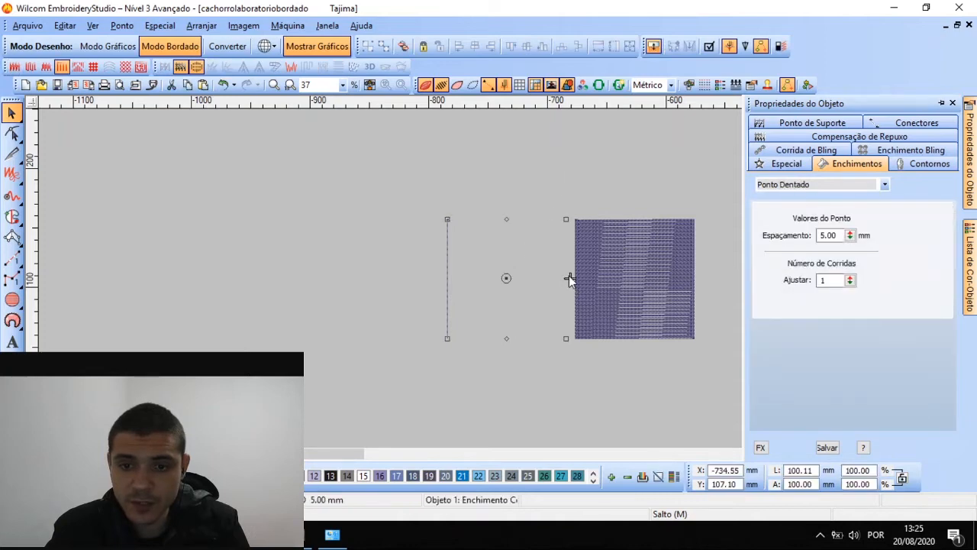
Narrow the Ponto Dentado object to about 10 mm, then stretch it to about 94 mm wide
left_click(540, 269)
left_click_drag(565, 278, 458, 283)
scroll(458, 283, "up", 2)
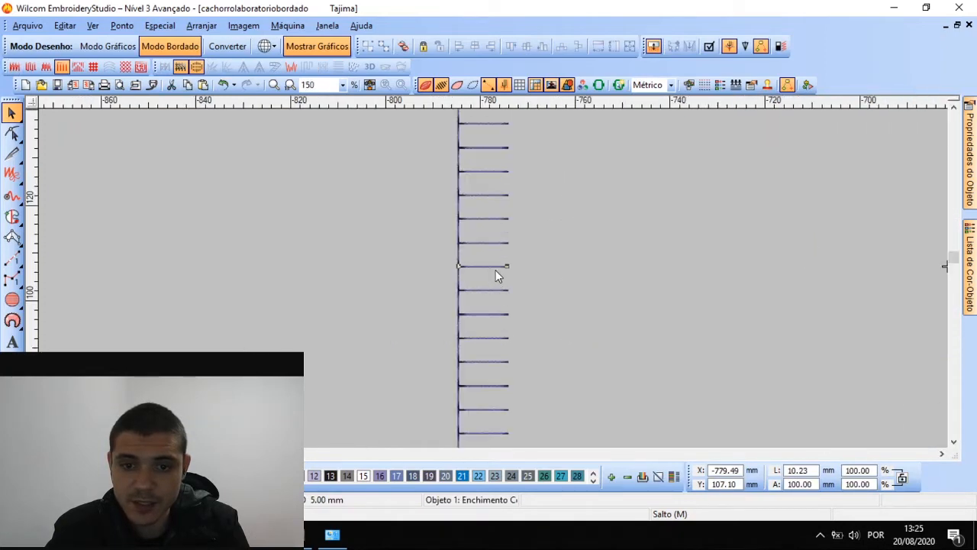
scroll(496, 276, "up", 1)
scroll(492, 263, "up", 1)
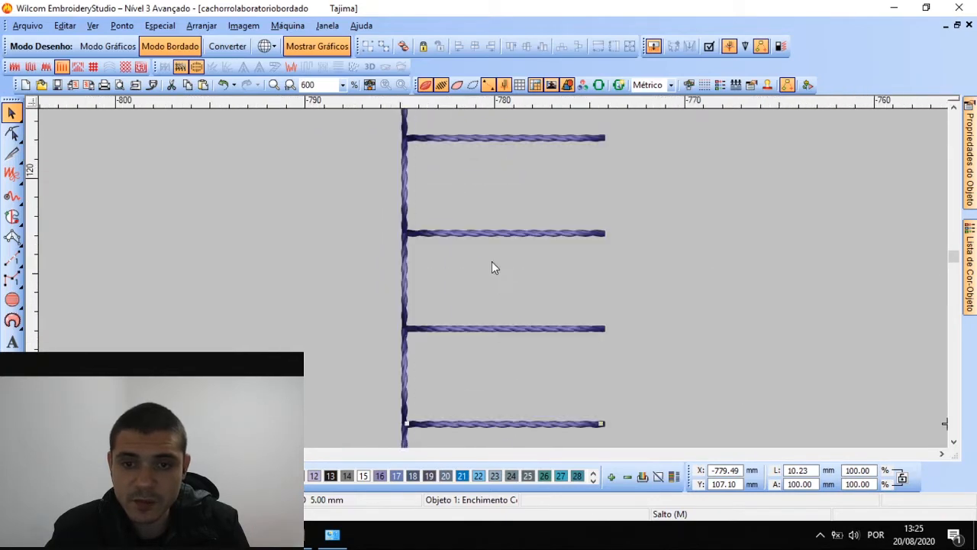
scroll(489, 264, "down", 3)
scroll(492, 282, "up", 2)
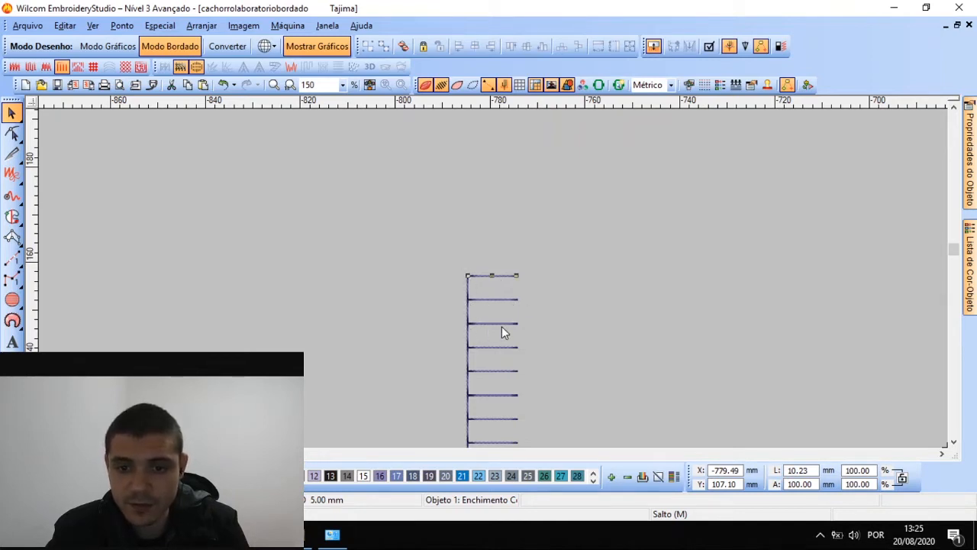
scroll(473, 321, "down", 2)
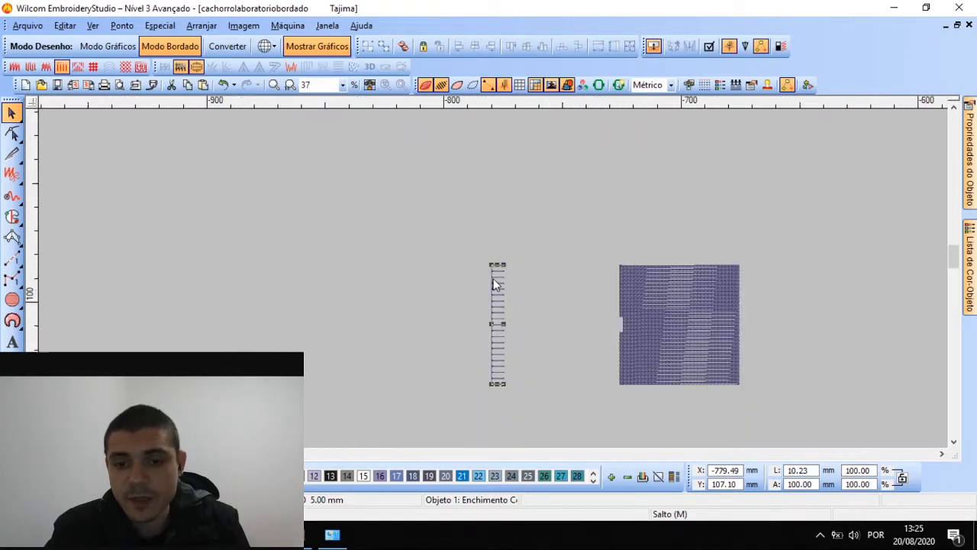
scroll(473, 396, "up", 2)
left_click_drag(706, 298, 856, 293)
scroll(856, 292, "down", 2)
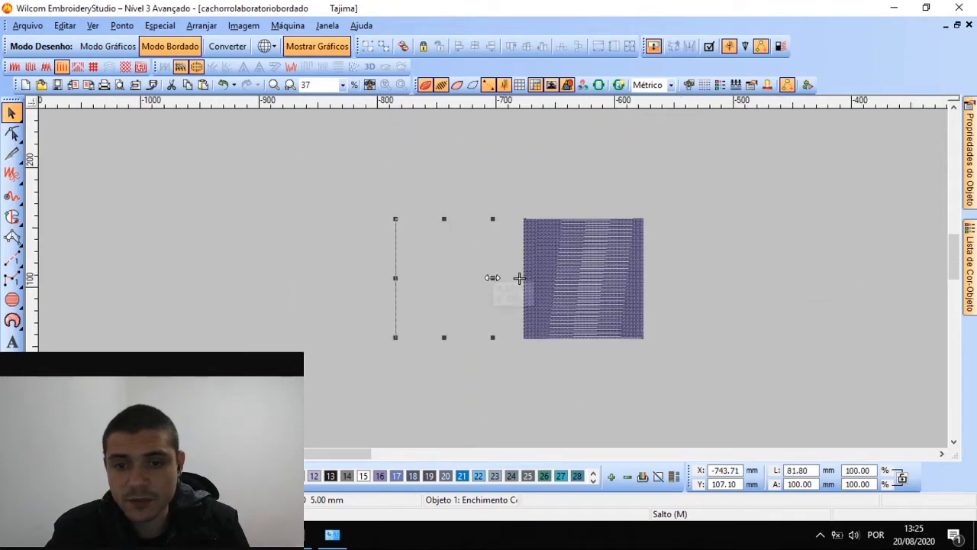
left_click_drag(492, 277, 507, 278)
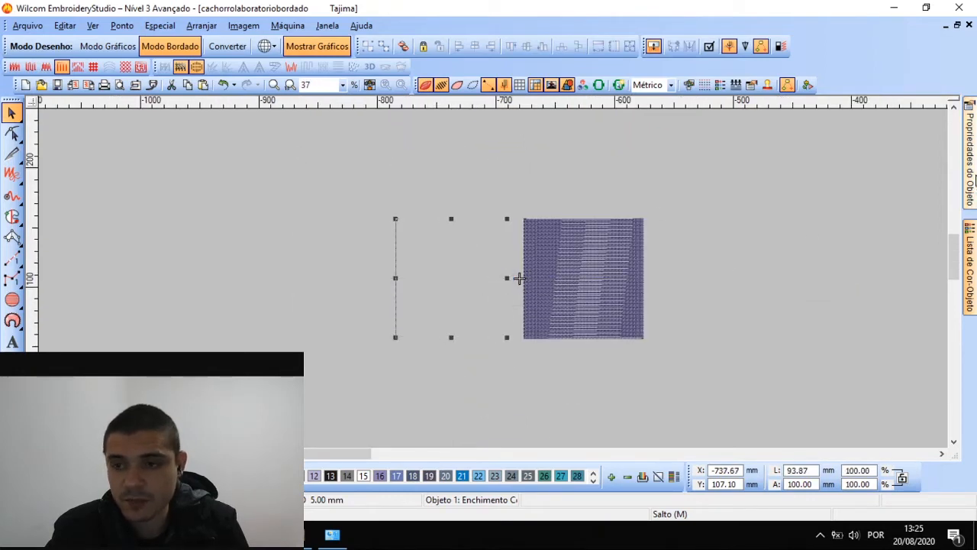
Change the left object's fill type to Divisão Programada and reselect it
mouse_move(969, 153)
left_click(823, 184)
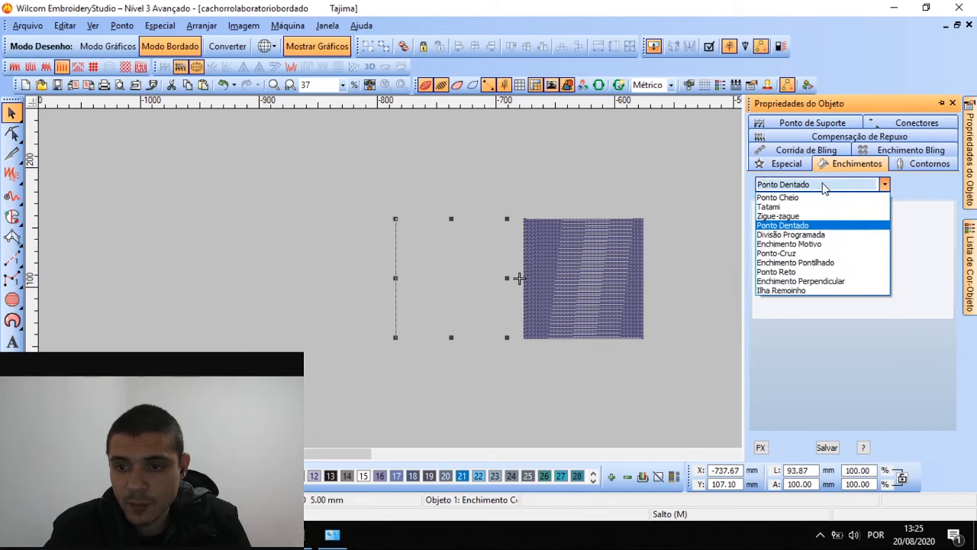
left_click(790, 234)
left_click(519, 203)
left_click(490, 229)
scroll(493, 278, "up", 3)
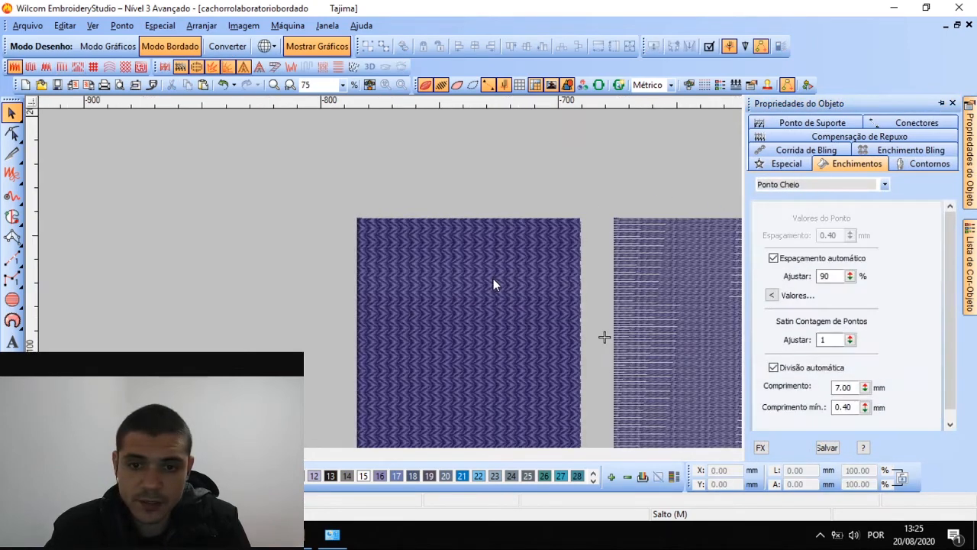
scroll(463, 304, "down", 2)
scroll(473, 301, "up", 2)
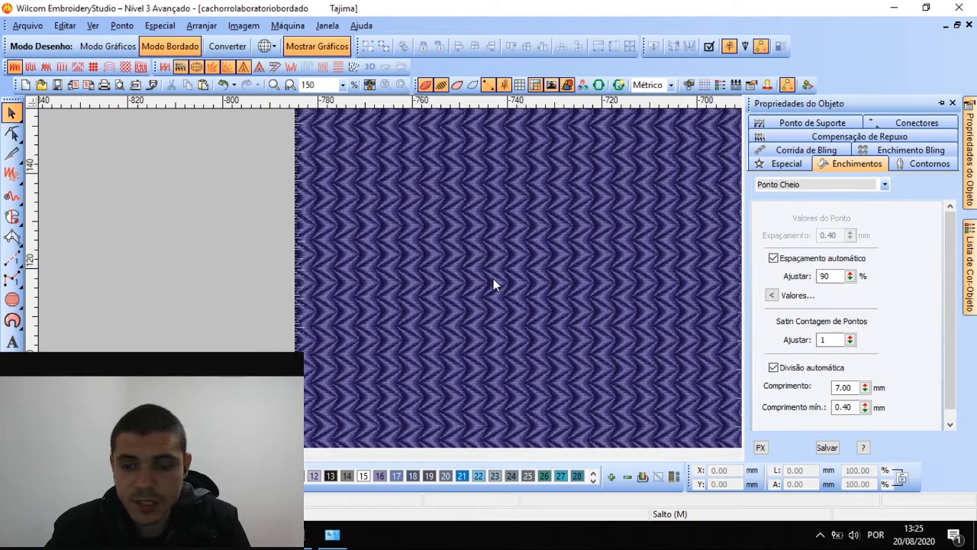
scroll(512, 254, "down", 2)
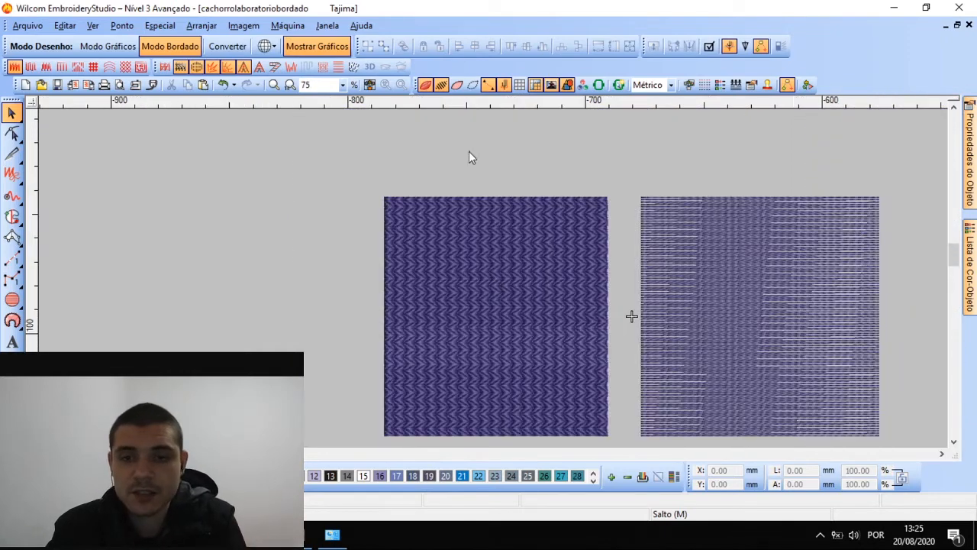
left_click(492, 244)
Browse the pattern gallery, trying BASKET2, BIRD, BLOCKS1 and CHAIN on the fill
mouse_move(969, 152)
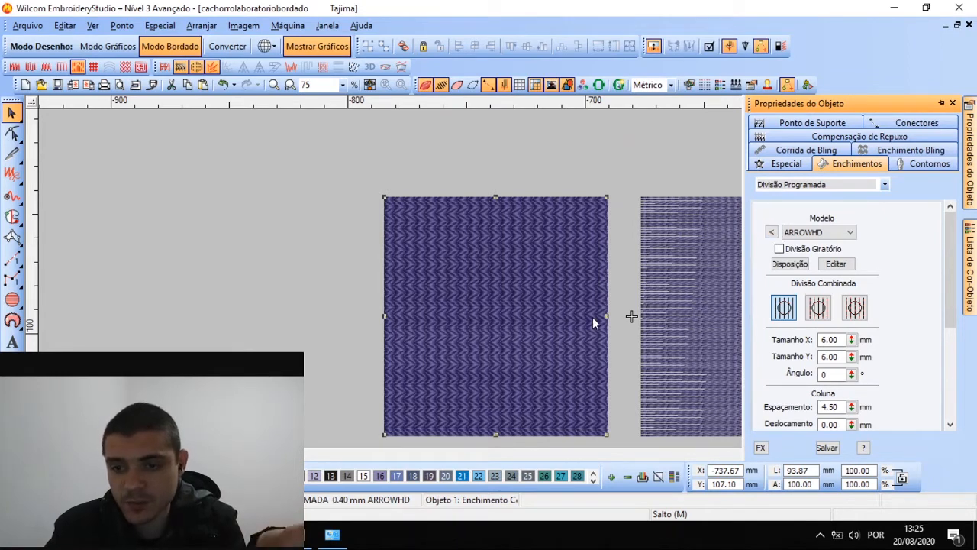
left_click(769, 232)
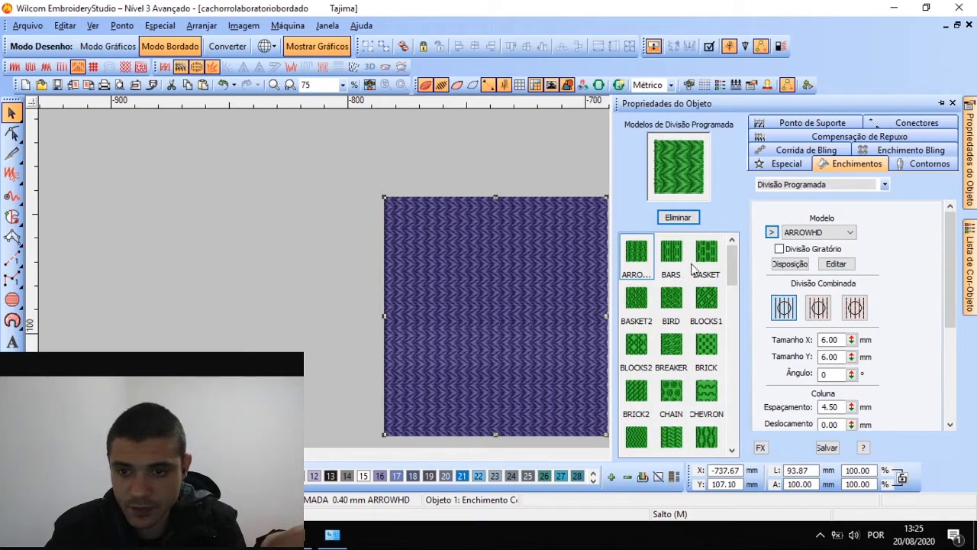
left_click(642, 304)
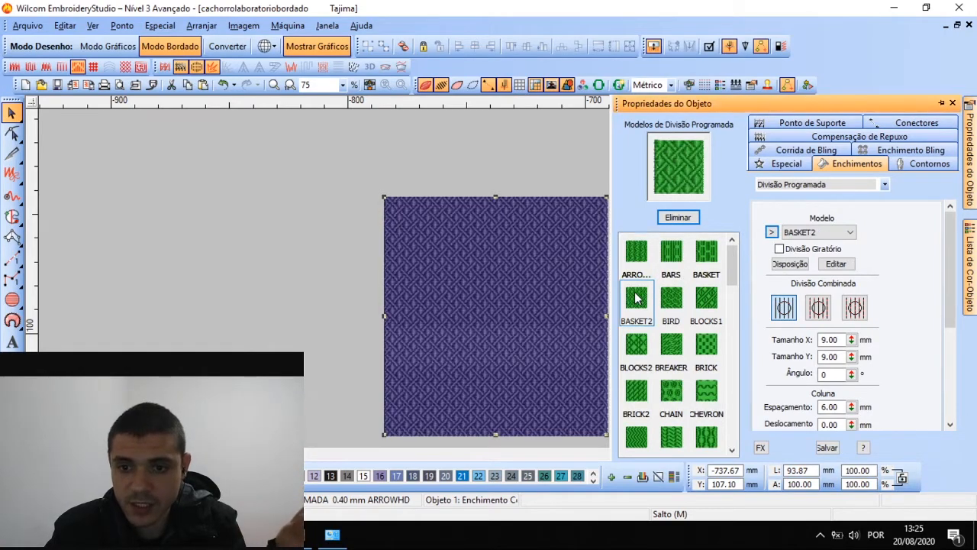
left_click(671, 302)
scroll(494, 279, "up", 4)
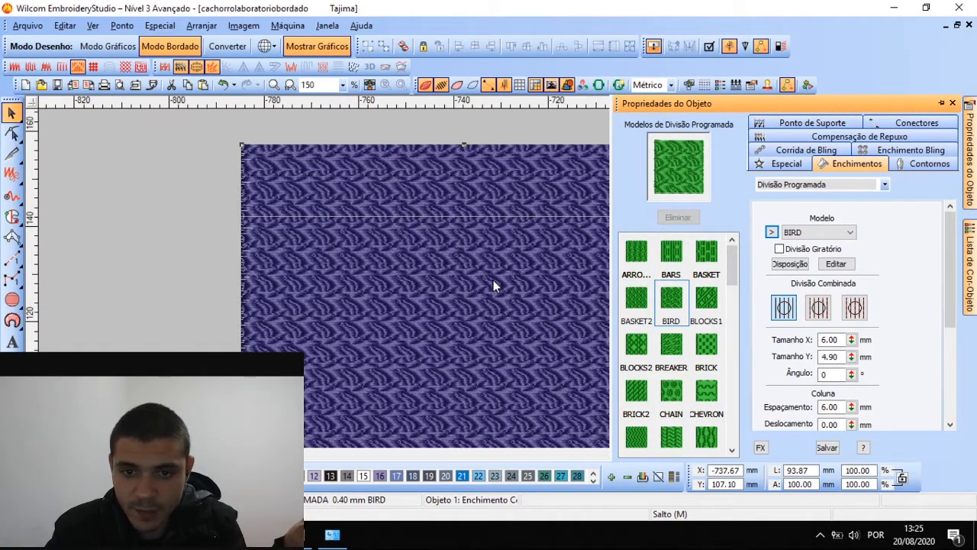
scroll(493, 283, "down", 2)
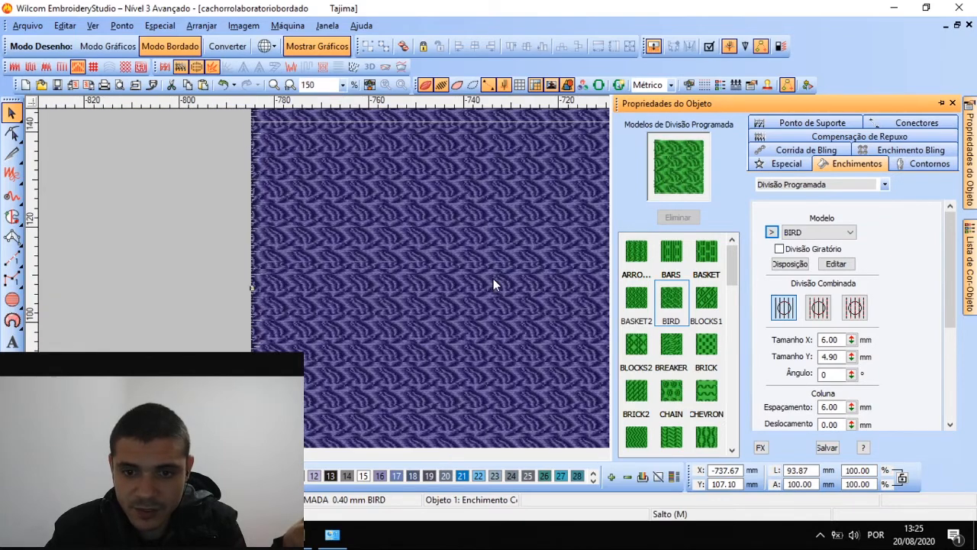
scroll(533, 303, "down", 2)
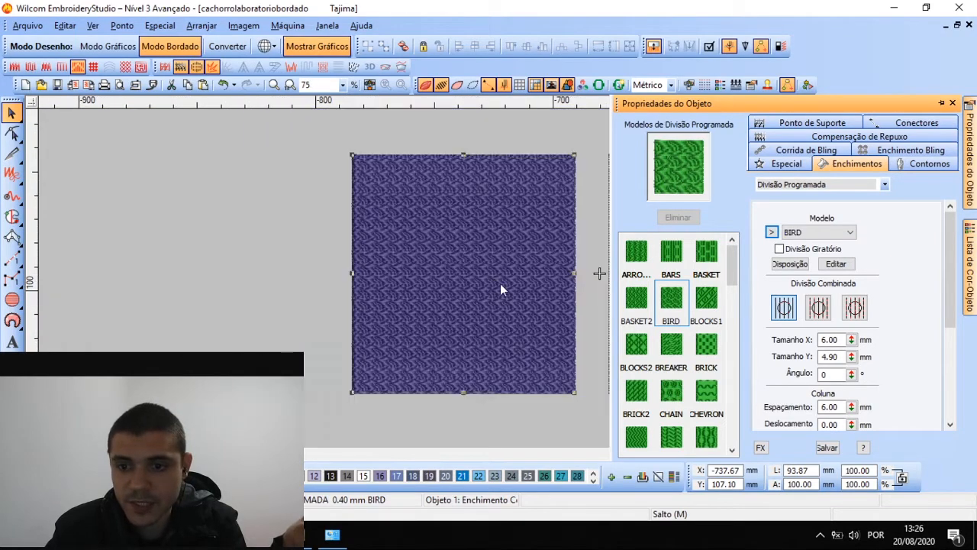
left_click(712, 301)
scroll(676, 408, "down", 5)
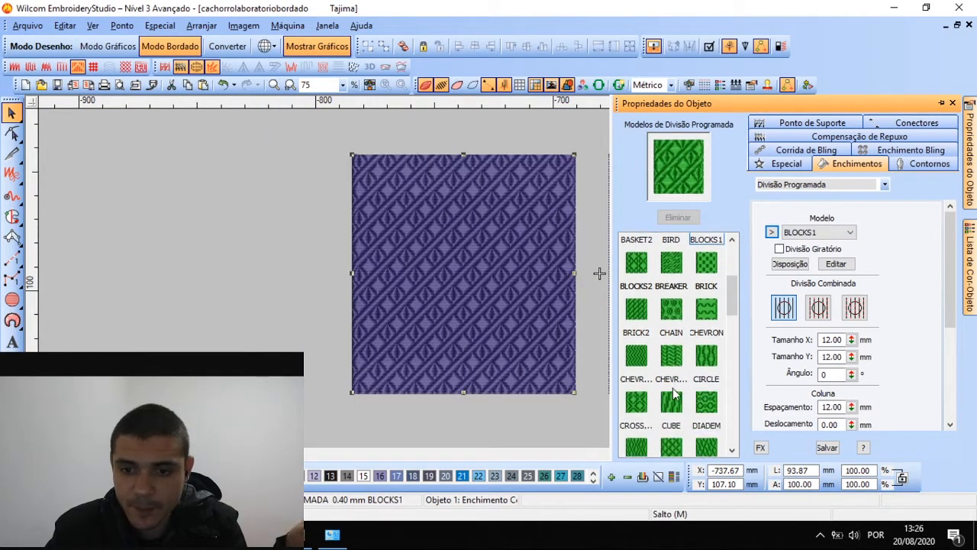
scroll(672, 368, "up", 5)
left_click(672, 401)
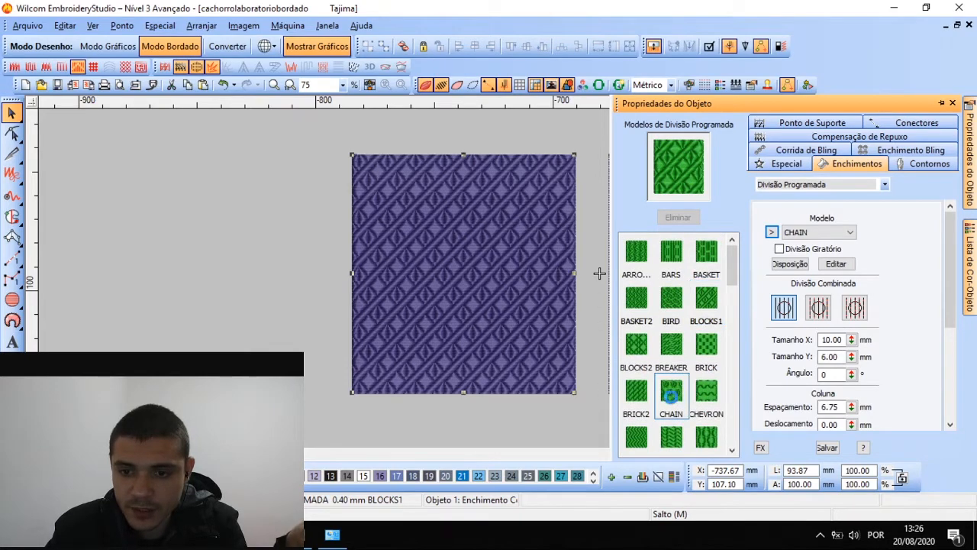
scroll(493, 279, "down", 1)
scroll(493, 279, "up", 3)
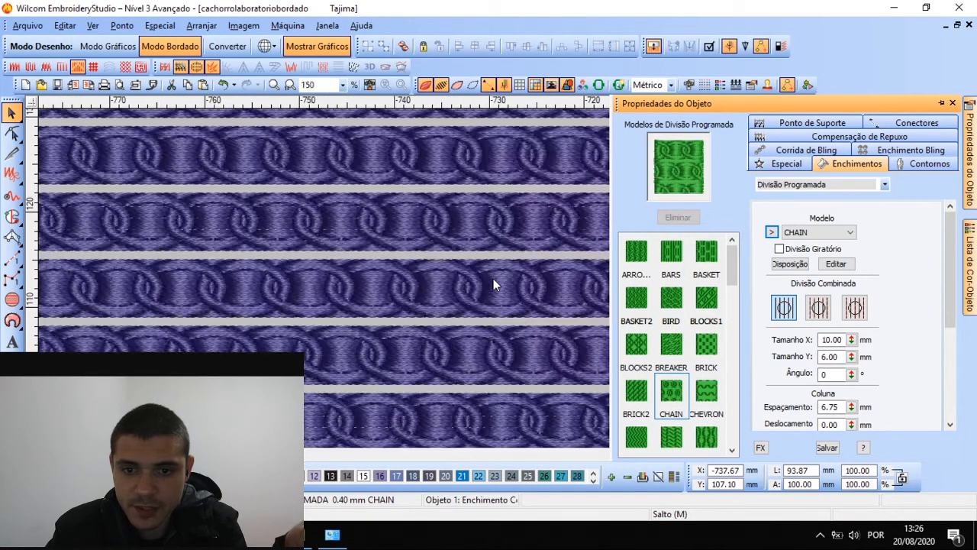
scroll(493, 279, "down", 1)
scroll(493, 284, "down", 1)
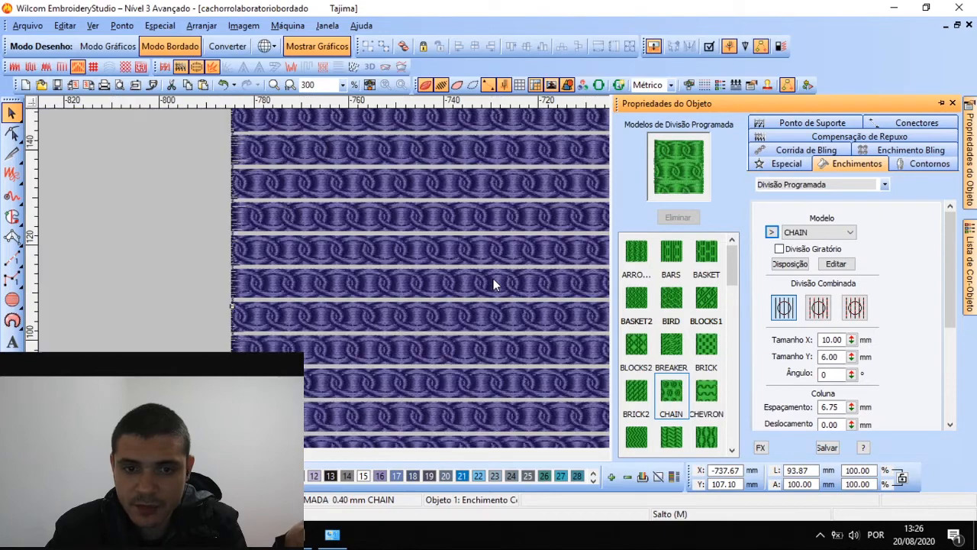
scroll(493, 283, "up", 1)
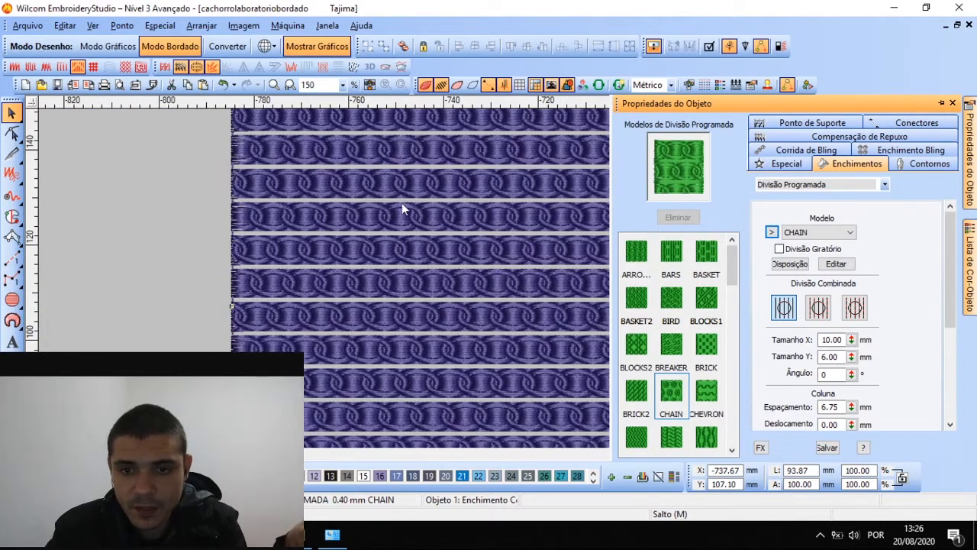
scroll(495, 283, "down", 1)
scroll(494, 279, "up", 1)
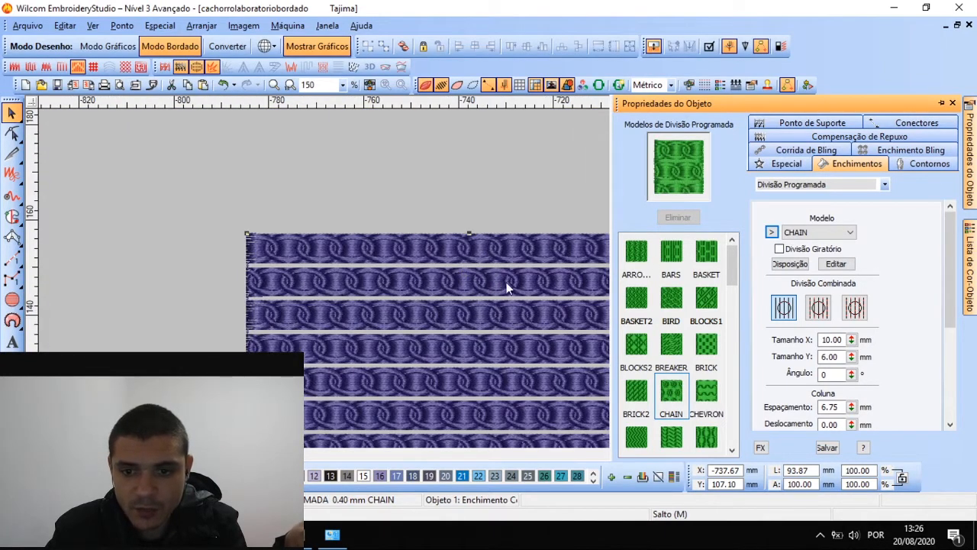
Adjust Tamanho Y, try SUNCROSS2, settle on STAR5, and leave Divisão Giratório off
left_click_drag(852, 356, 780, 394)
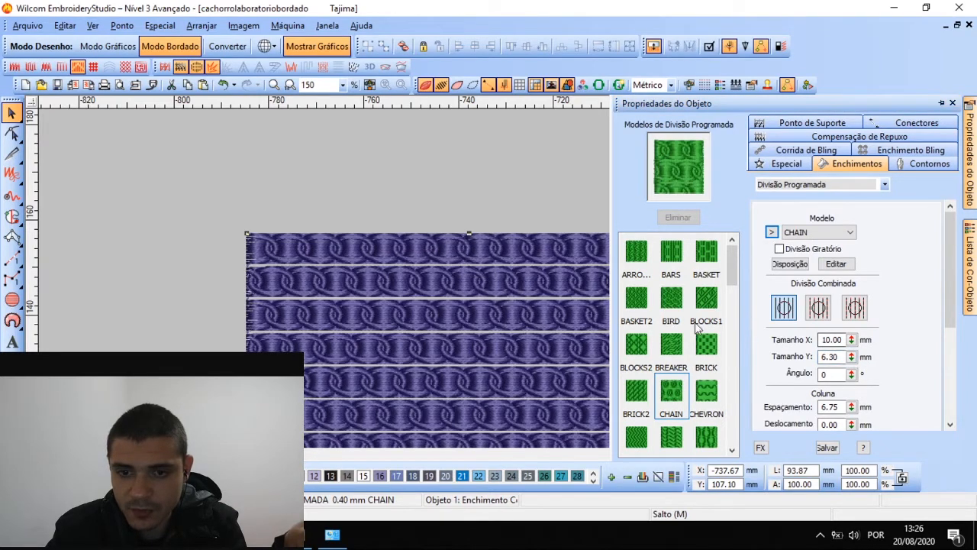
scroll(677, 374, "down", 10)
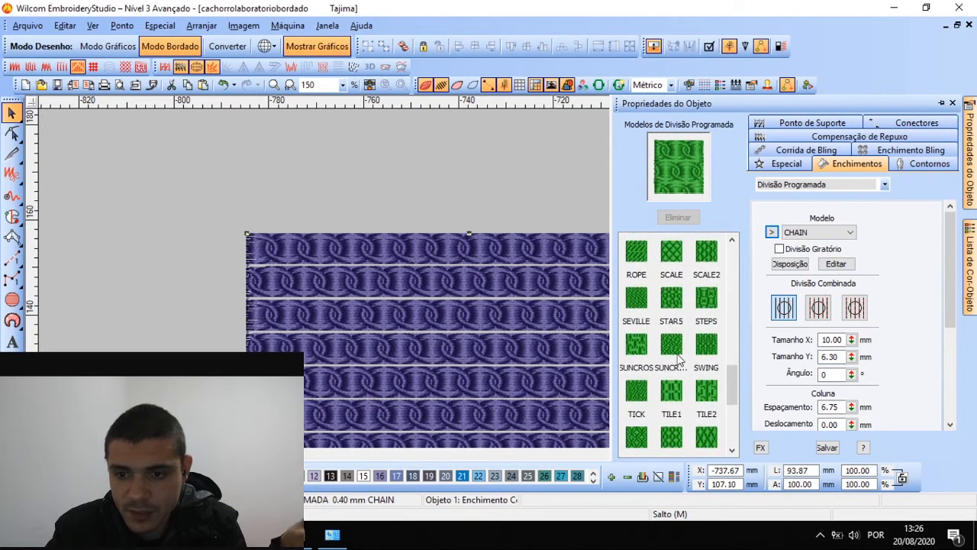
left_click(676, 372)
scroll(680, 376, "up", 1)
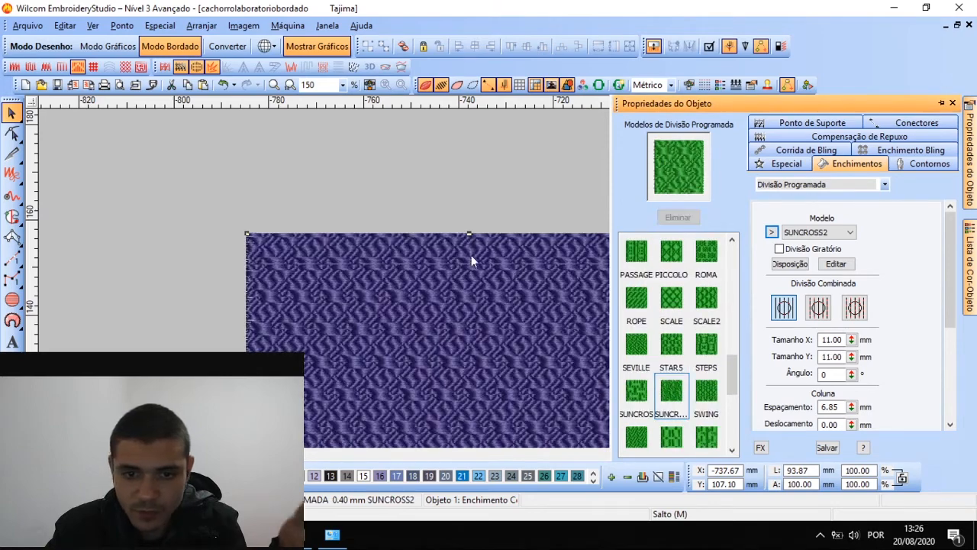
left_click(672, 347)
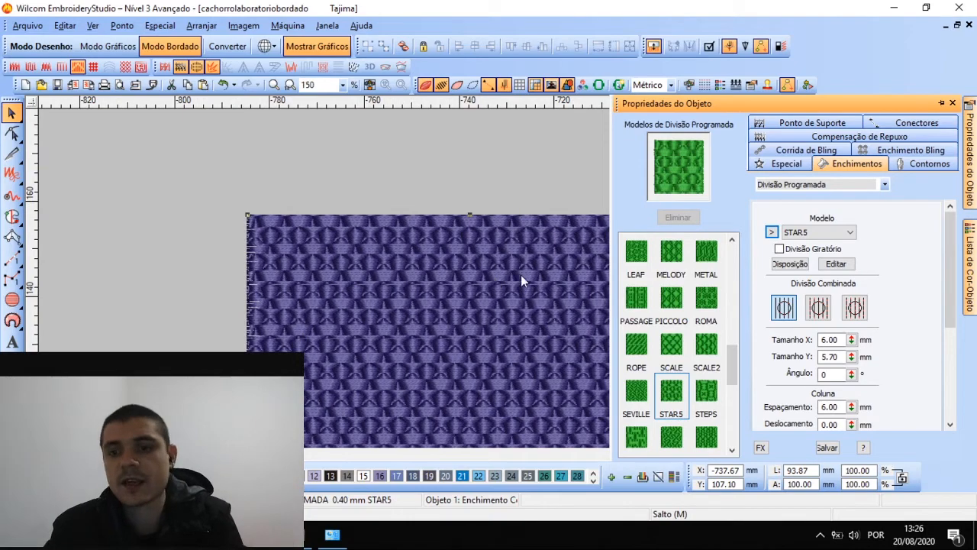
left_click(793, 251)
left_click(794, 250)
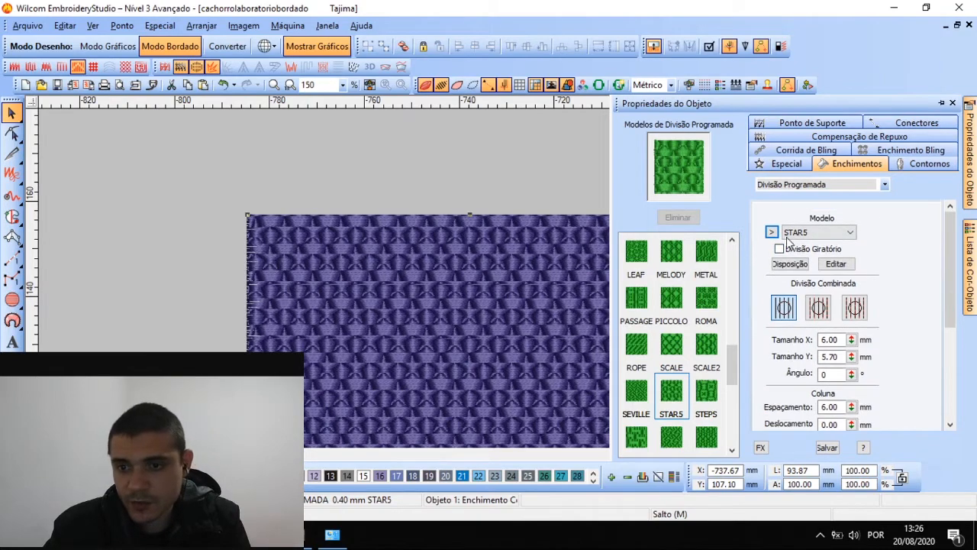
left_click(780, 254)
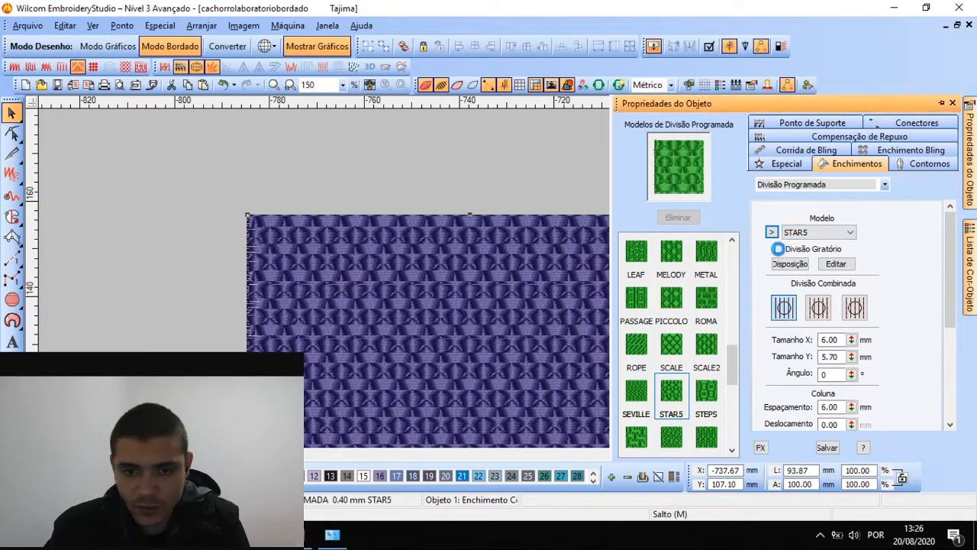
key("shift+z")
scroll(536, 297, "down", 1)
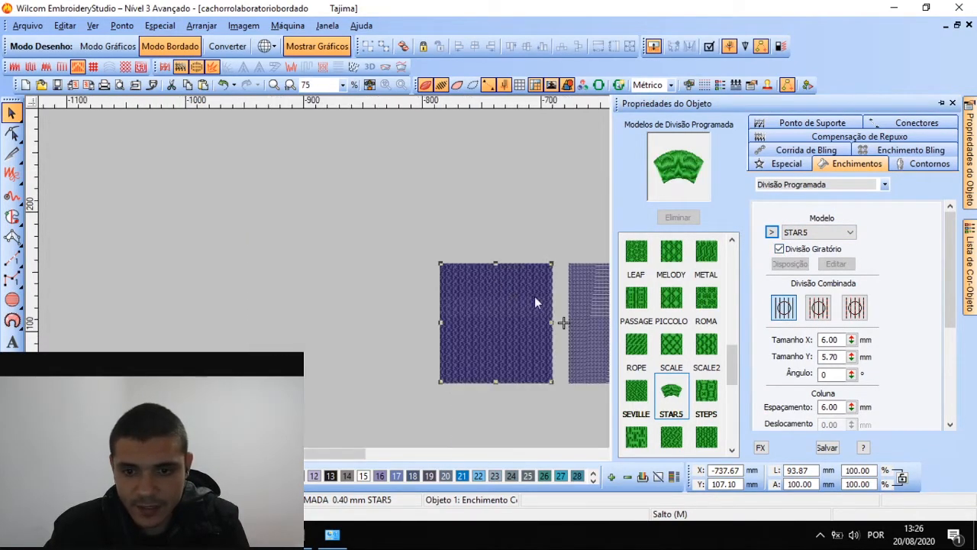
scroll(495, 281, "up", 2)
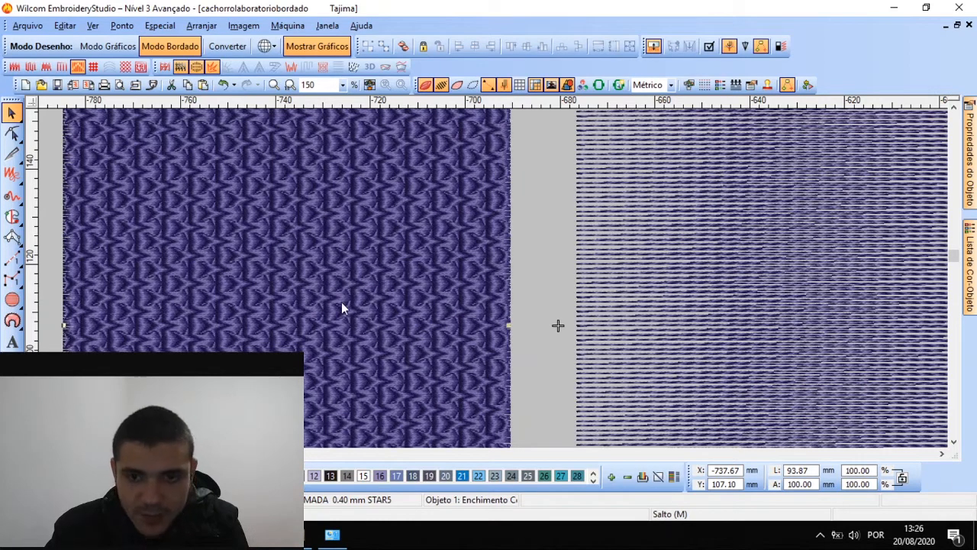
scroll(357, 248, "down", 2)
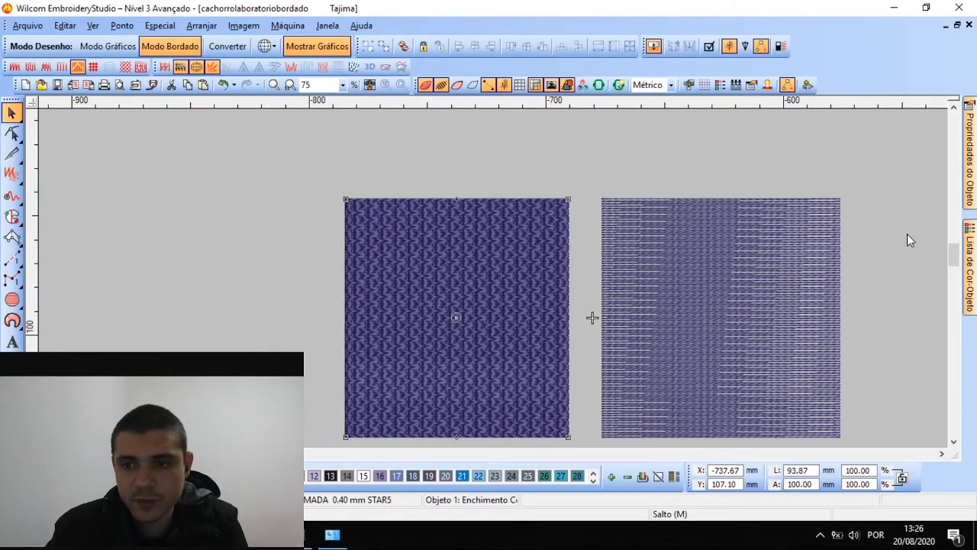
mouse_move(969, 152)
left_click(779, 251)
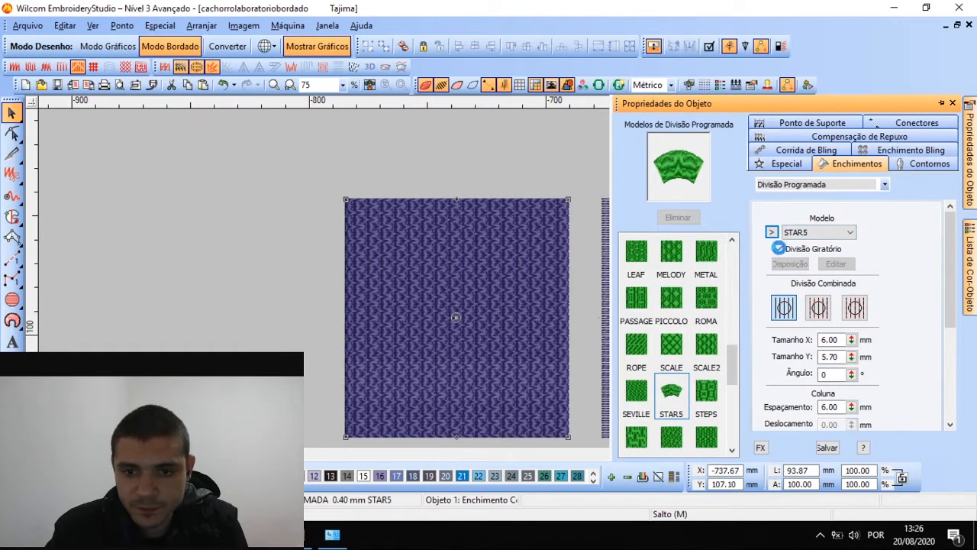
left_click(779, 250)
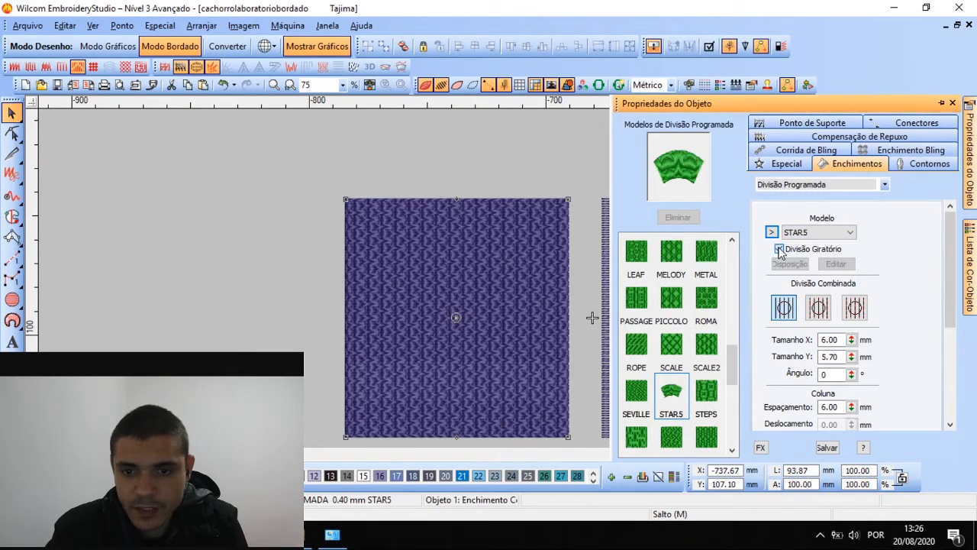
left_click(779, 250)
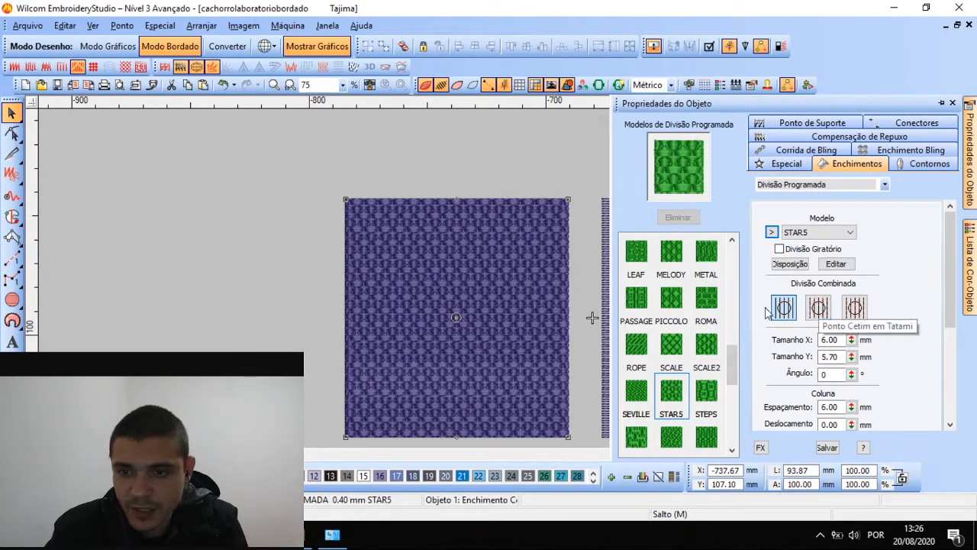
Set the Divisão Combinada to Ponto Cetim em Tatami, then Tatami em Tatami
scroll(481, 299, "up", 2)
scroll(493, 279, "down", 1)
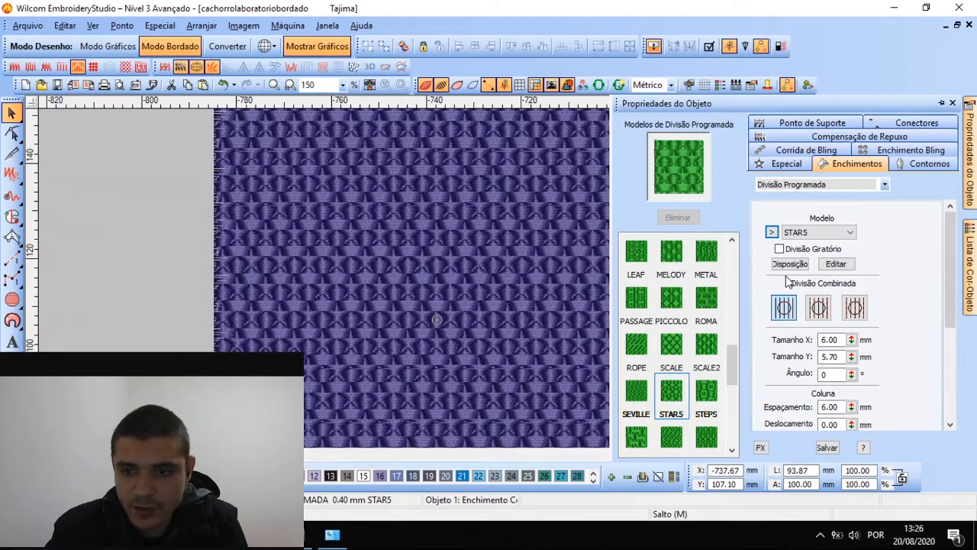
left_click(818, 307)
scroll(493, 284, "up", 1)
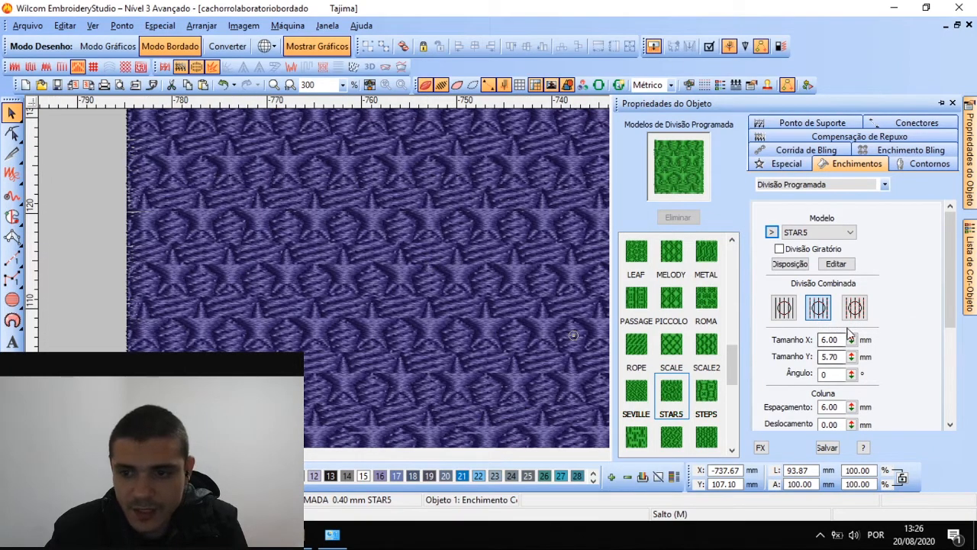
left_click(855, 309)
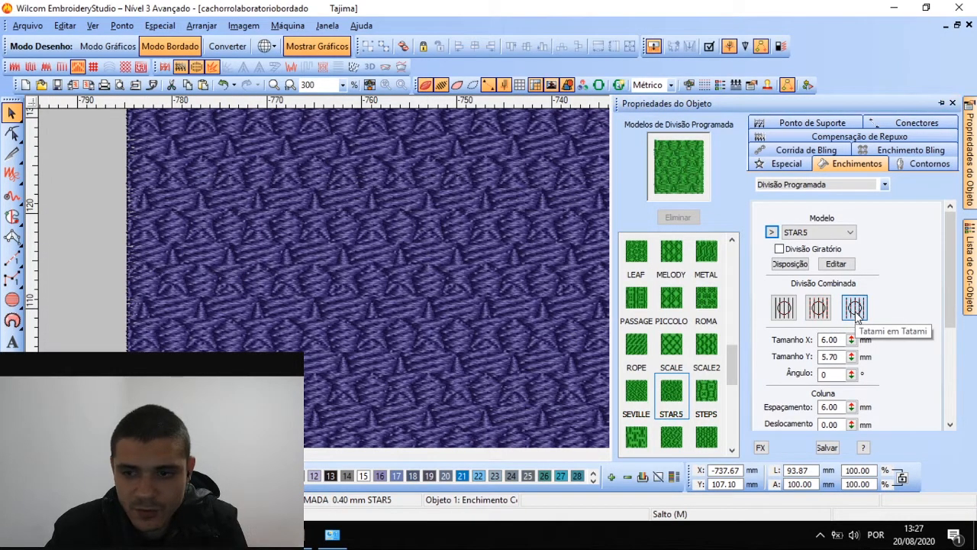
scroll(419, 290, "down", 1)
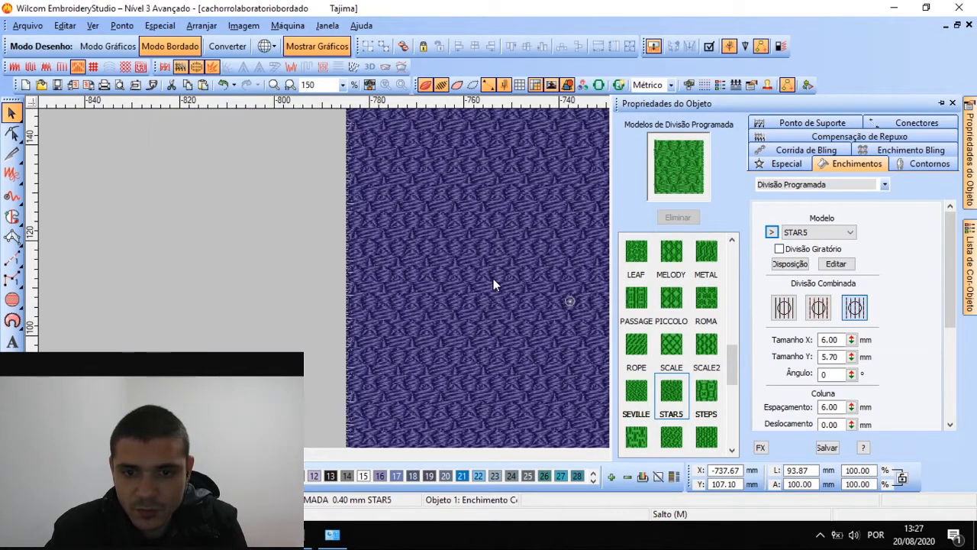
scroll(493, 280, "up", 1)
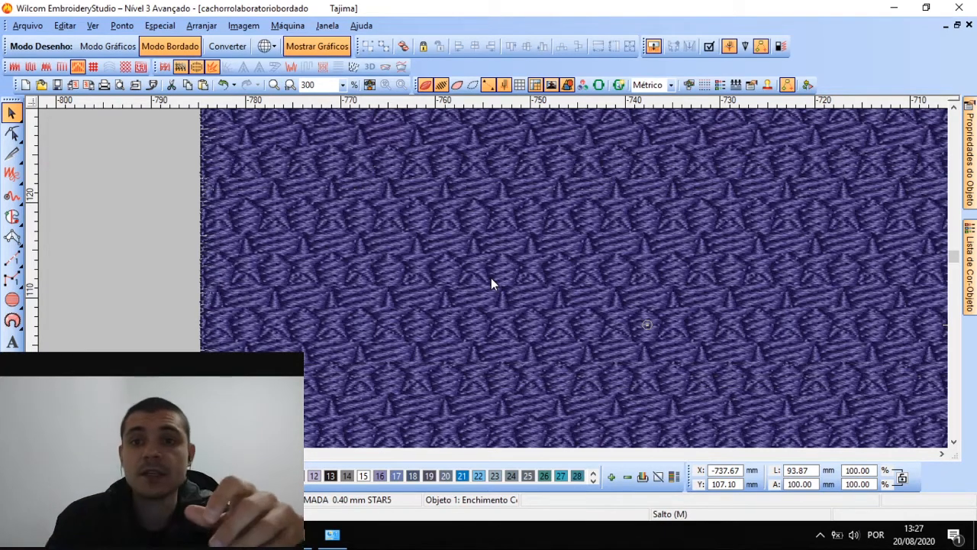
scroll(492, 278, "down", 3)
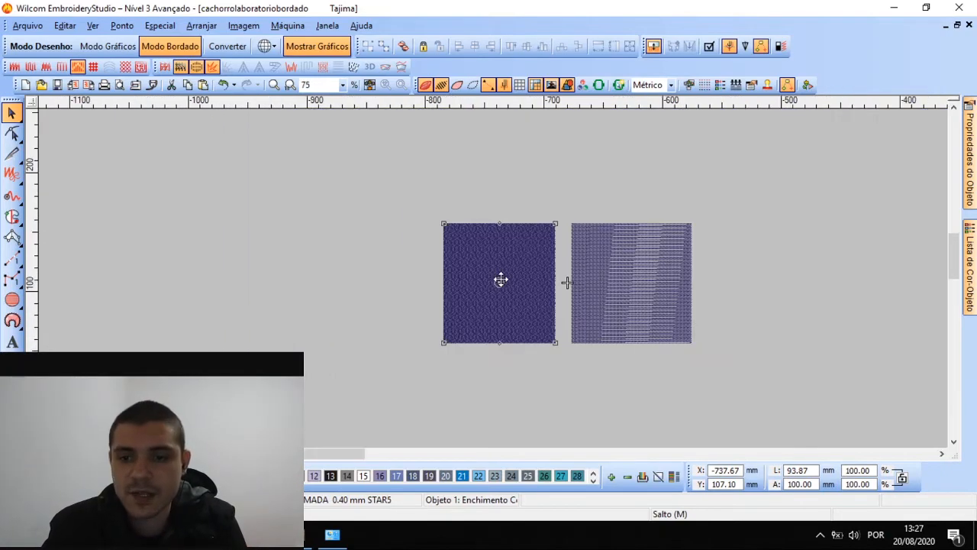
Delete the right-hand hatched square and hide the rulers
scroll(499, 279, "up", 1)
double_click(742, 252)
key("Delete")
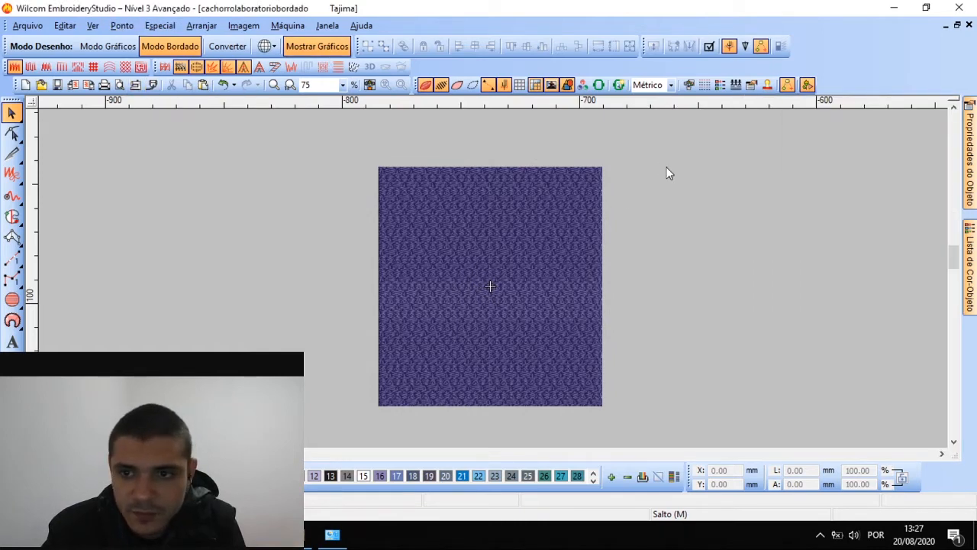
key("ctrl+r")
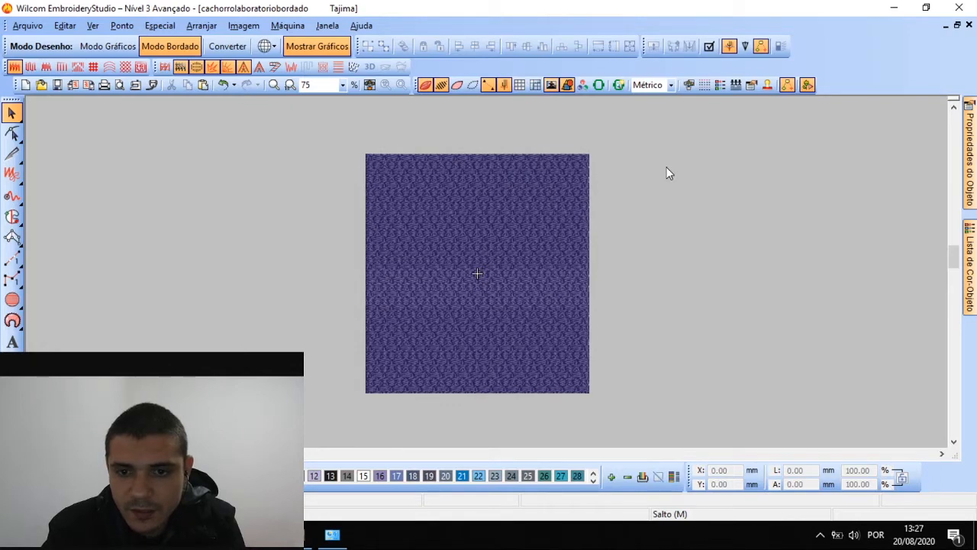
Select the STAR5 square and bring up its Object Properties panel
key("ctrl+a")
right_click(668, 172)
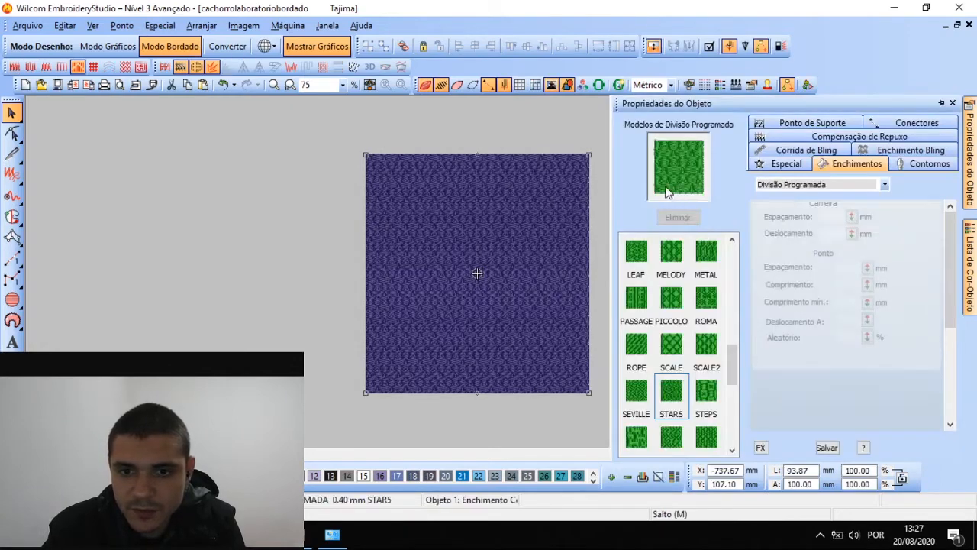
left_click(556, 125)
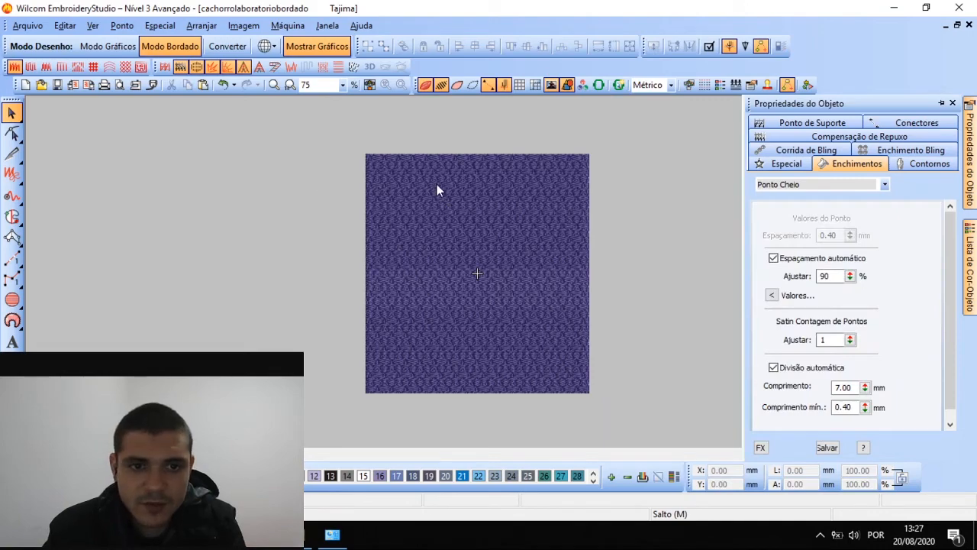
scroll(506, 206, "up", 1)
scroll(487, 273, "up", 1)
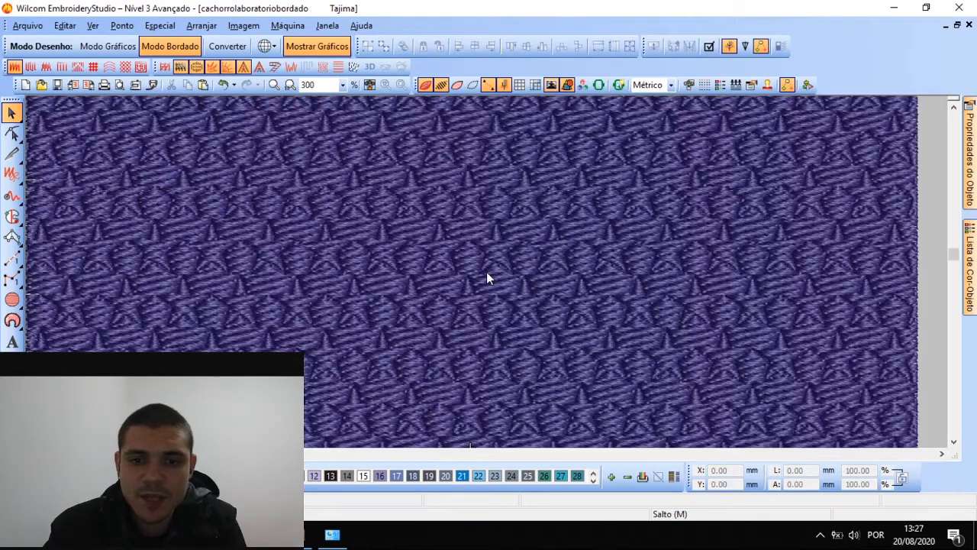
scroll(487, 273, "down", 1)
scroll(486, 272, "down", 1)
scroll(486, 272, "up", 2)
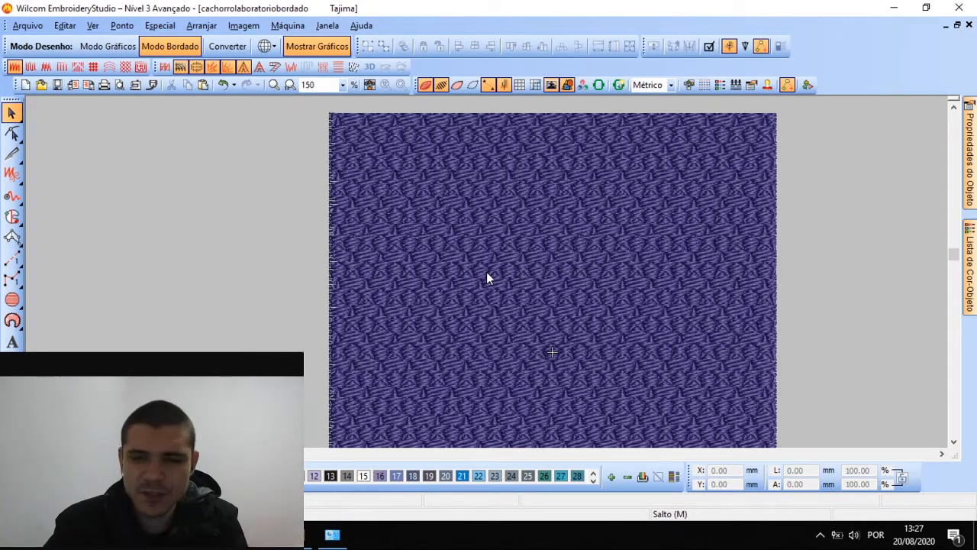
left_click(971, 149)
Preview the ZIGGY, XMASTRE, WILD, WAVE2, WAVE3 and WHIRL patterns, then return to STAR5
left_click(612, 224)
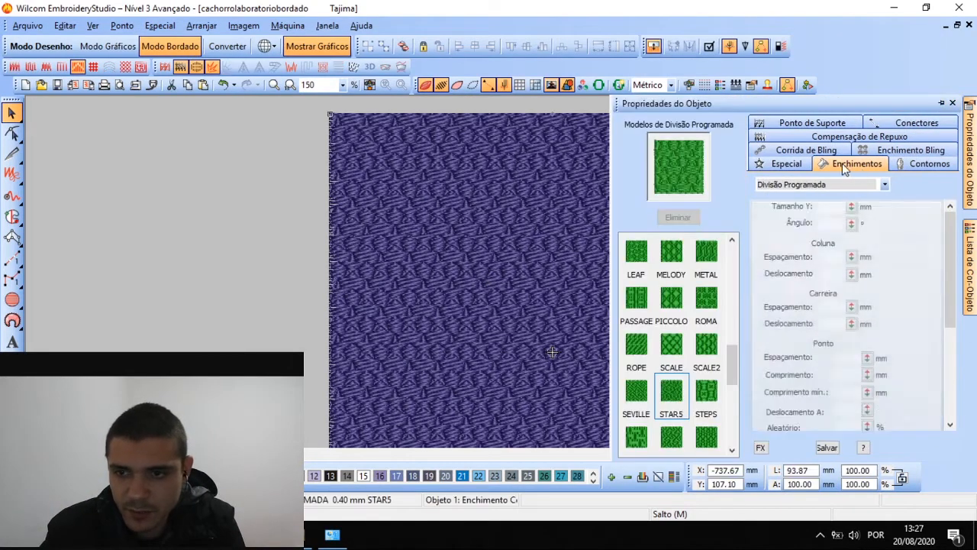
scroll(717, 344, "down", 4)
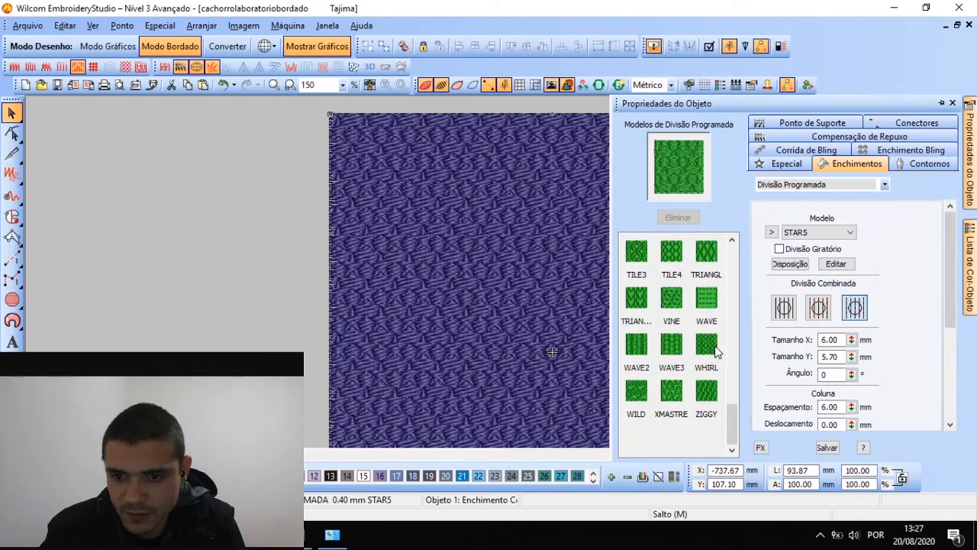
left_click(704, 393)
left_click(671, 391)
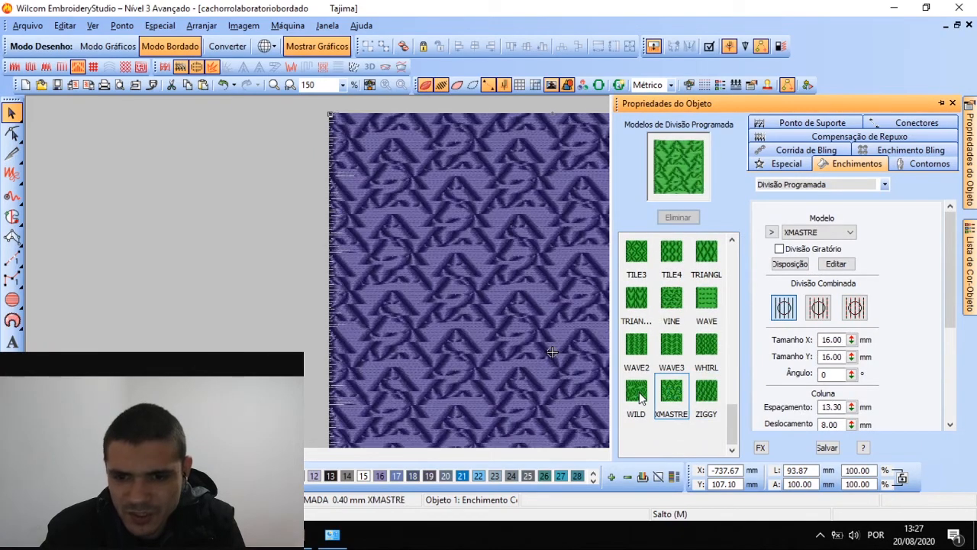
left_click(636, 391)
left_click(636, 347)
left_click(671, 345)
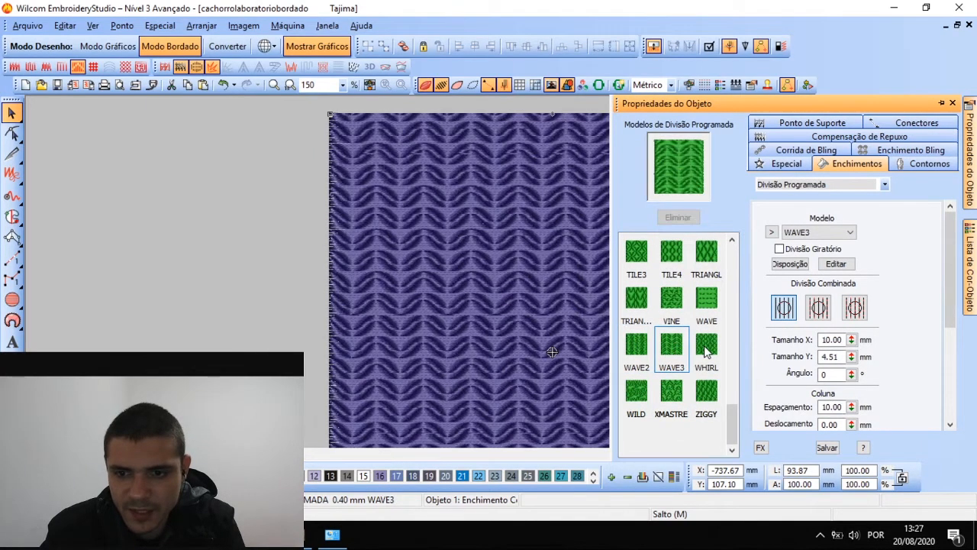
left_click(706, 347)
scroll(681, 300, "up", 1)
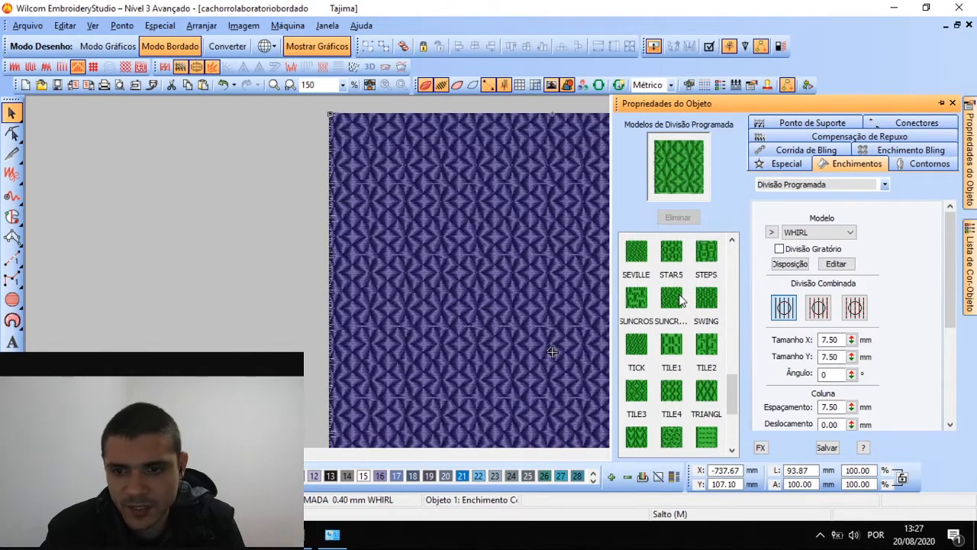
left_click(671, 261)
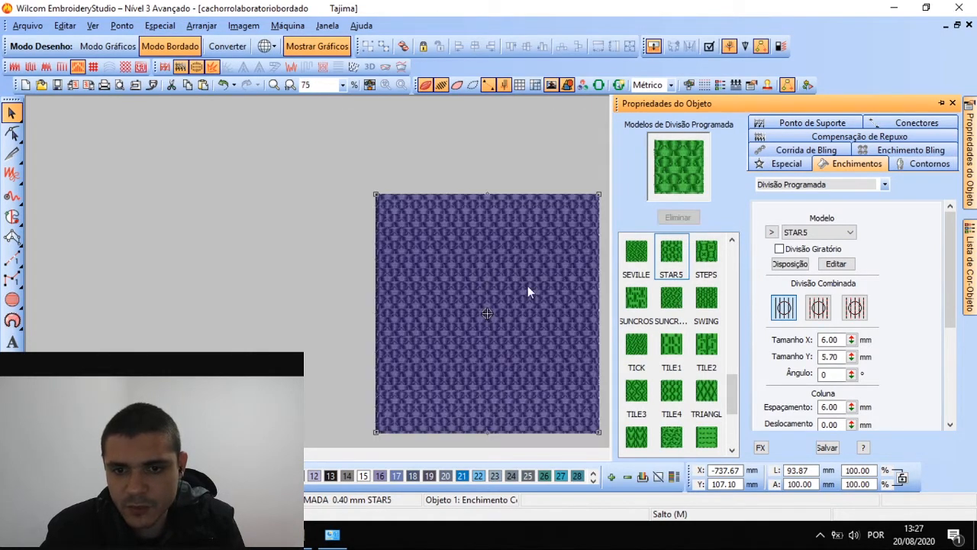
Apply the third combined split style and size the STAR5 pattern to 3.80 × 3.80 mm
left_click(854, 308)
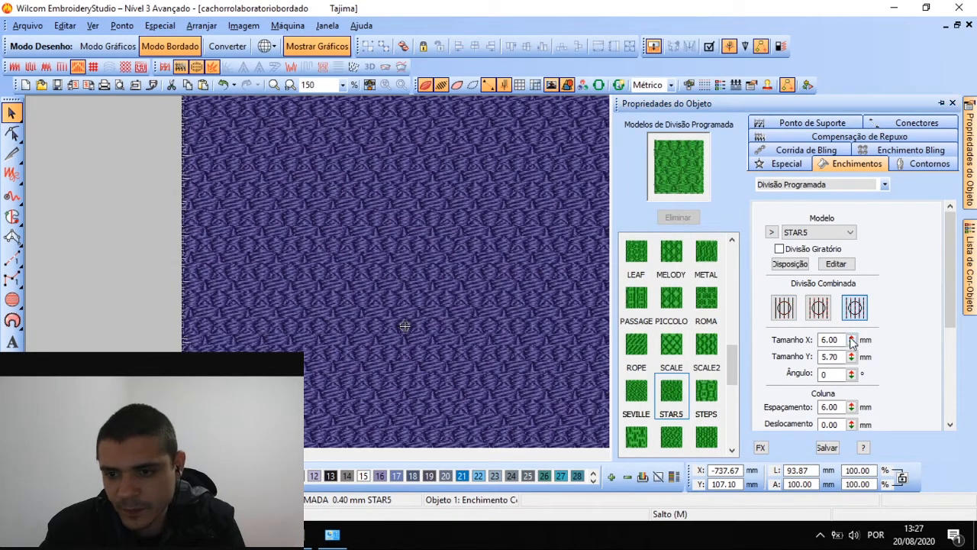
left_click_drag(851, 340, 779, 310)
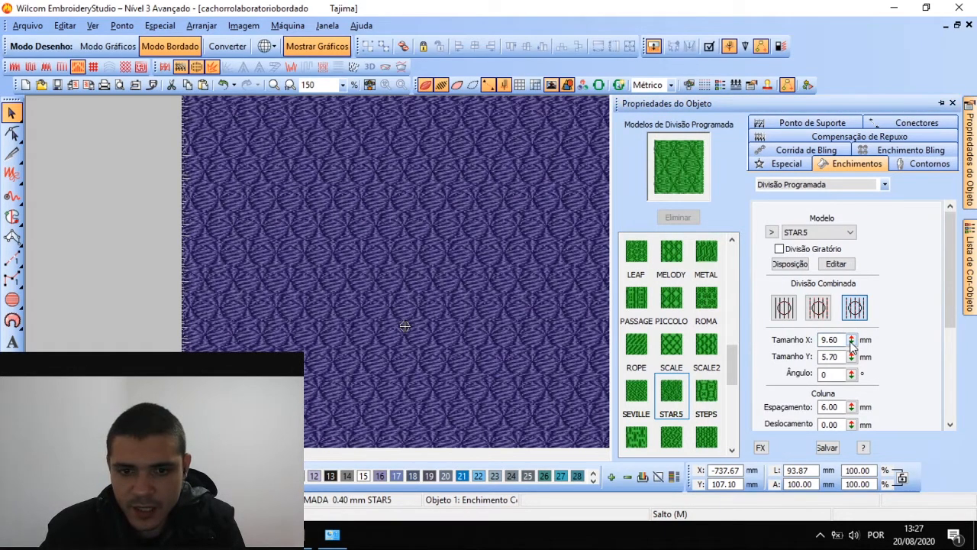
left_click_drag(851, 342, 777, 367)
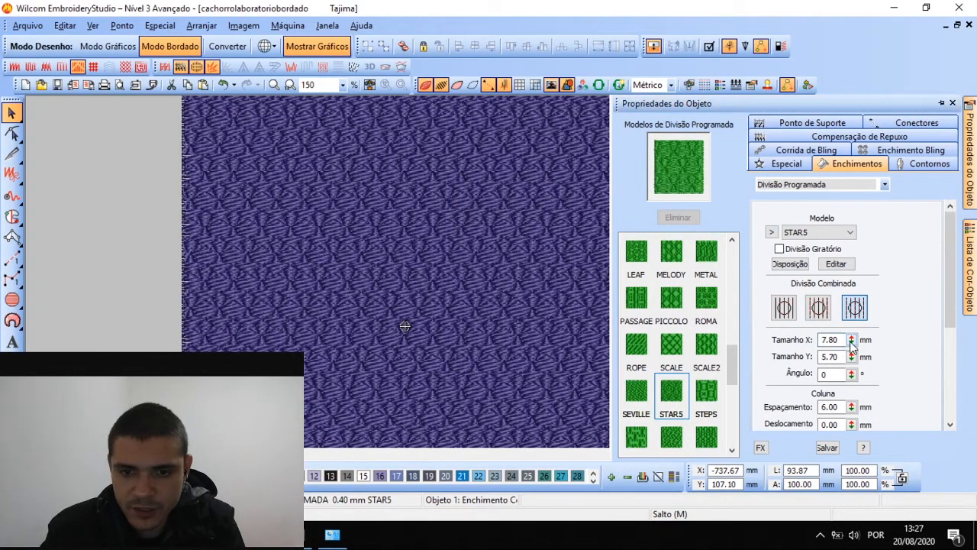
left_click_drag(851, 341, 780, 373)
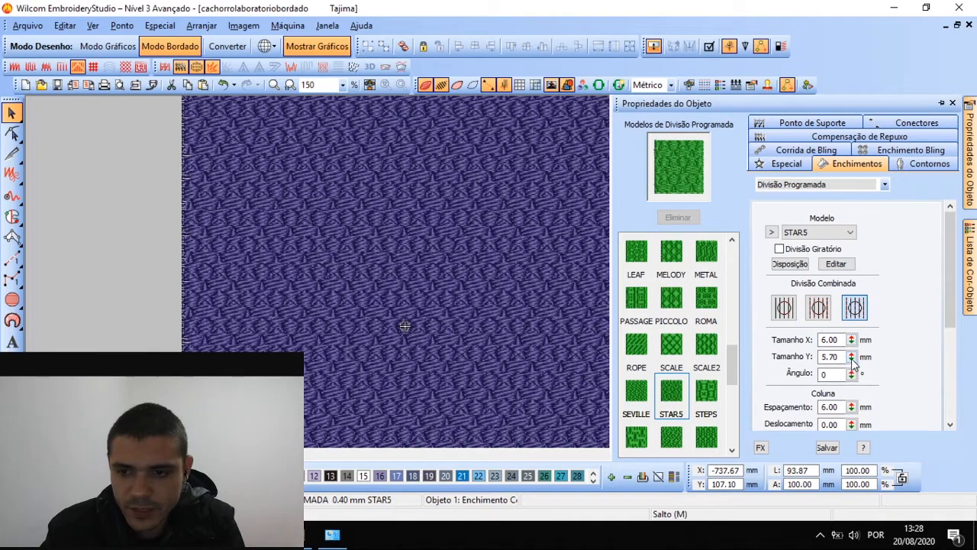
left_click_drag(851, 356, 780, 400)
left_click_drag(851, 356, 780, 411)
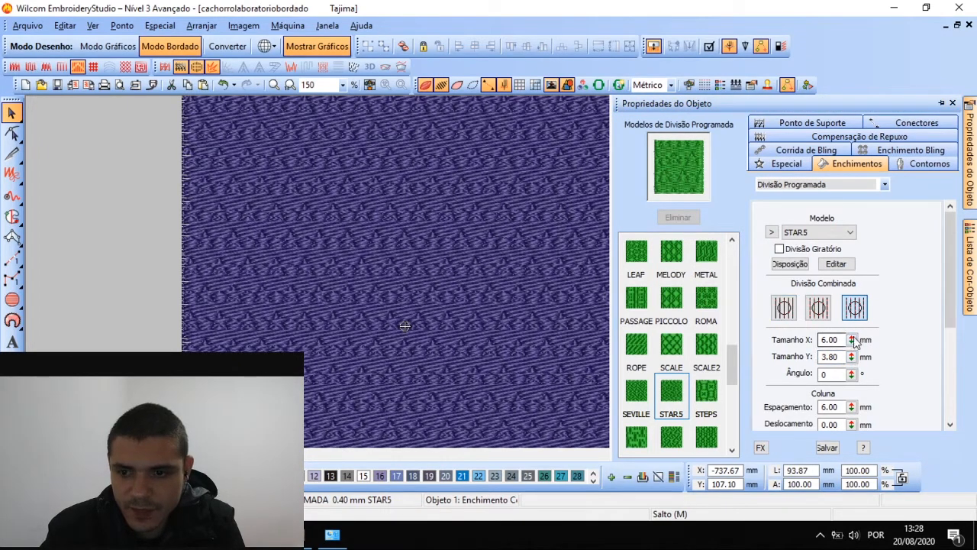
left_click_drag(851, 339, 778, 374)
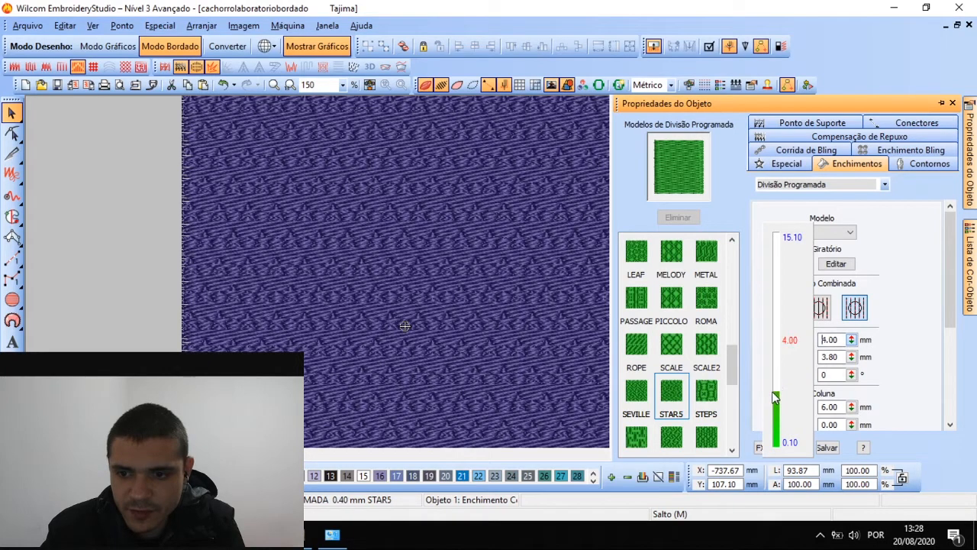
left_click_drag(770, 397, 771, 393)
scroll(486, 271, "down", 1)
scroll(488, 271, "up", 2)
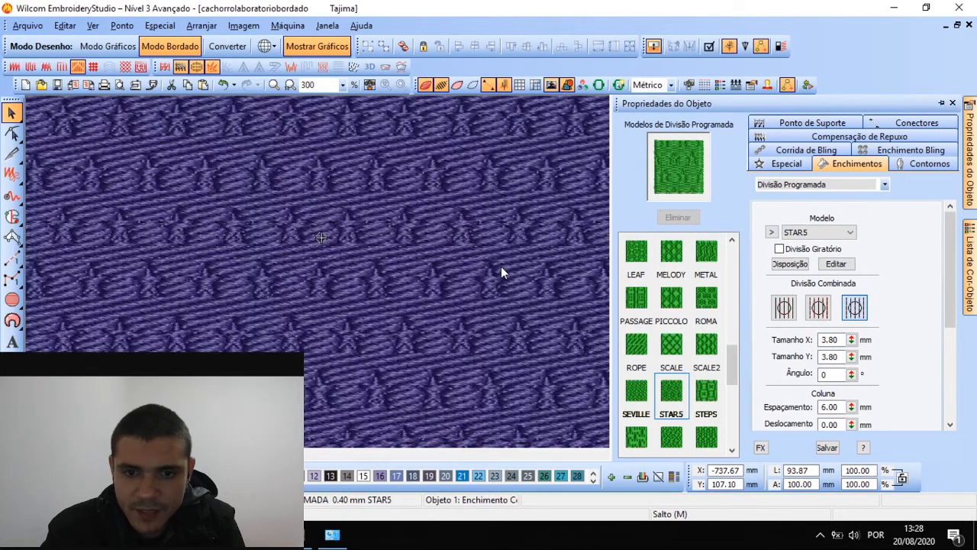
scroll(486, 272, "down", 2)
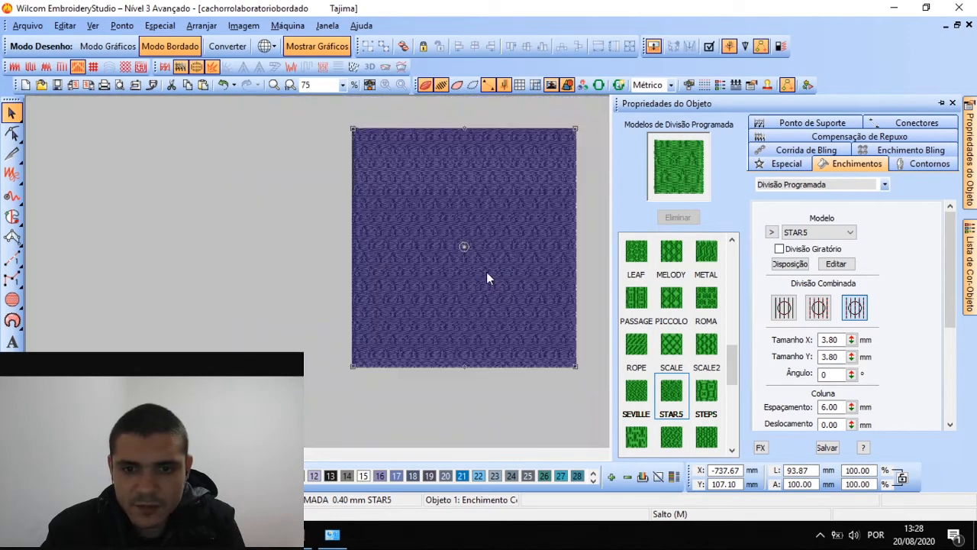
scroll(486, 272, "up", 2)
mouse_move(970, 179)
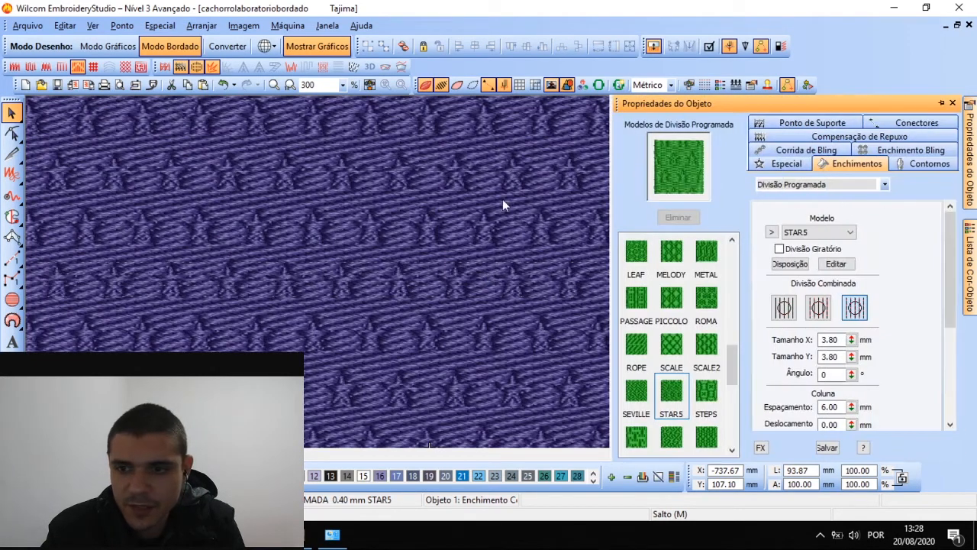
scroll(828, 322, "down", 2)
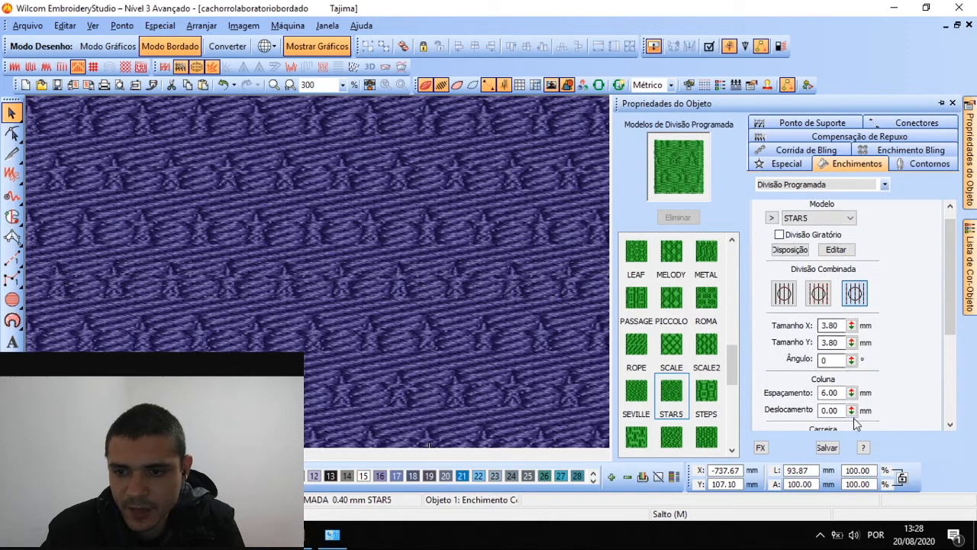
In the Coluna settings, set Espaçamento to 6.40 mm and Deslocamento to 1.80 mm, then reselect the square
left_click_drag(851, 393, 782, 354)
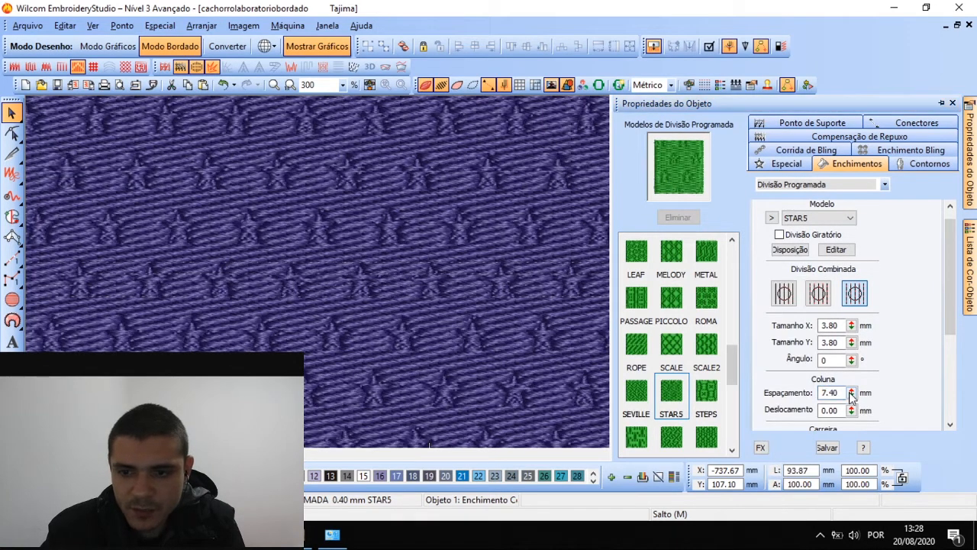
left_click_drag(851, 393, 780, 393)
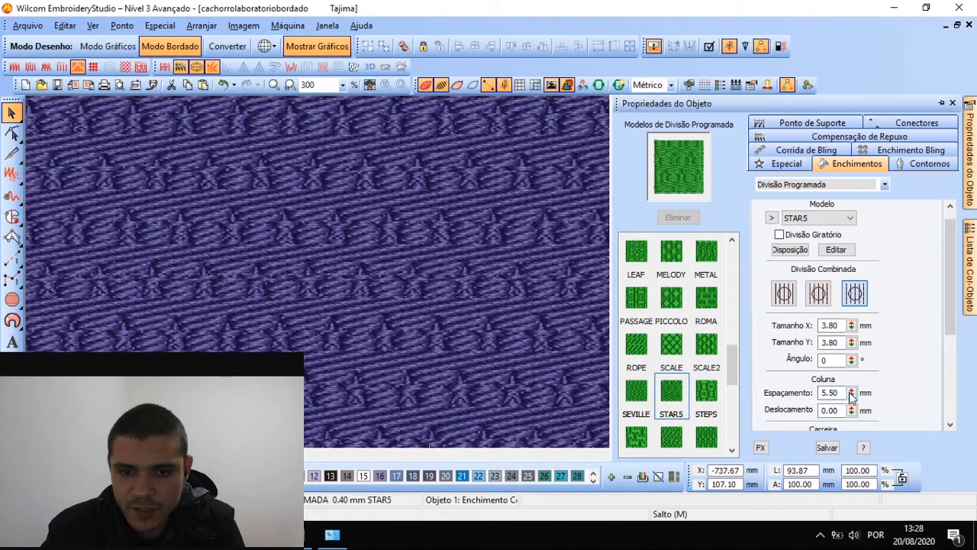
left_click_drag(851, 393, 781, 323)
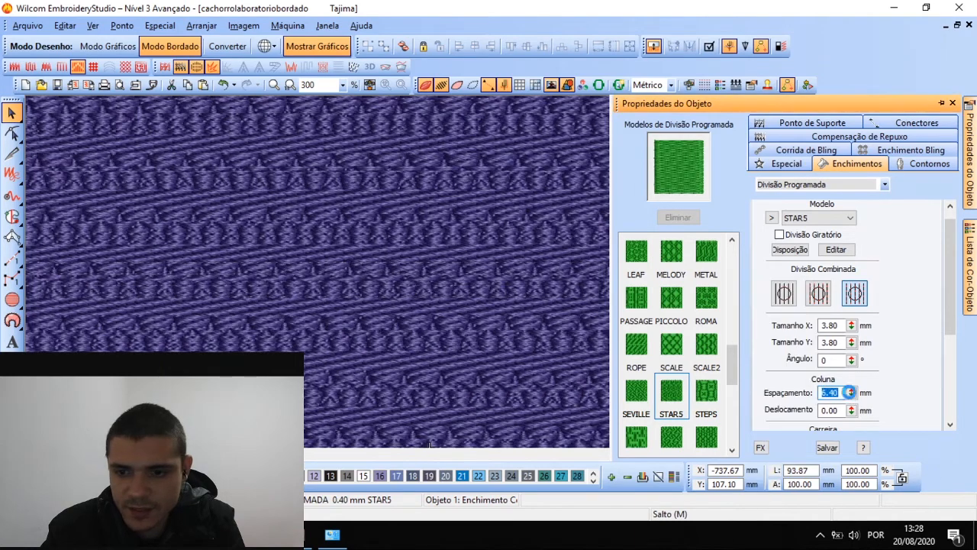
left_click_drag(850, 410, 777, 488)
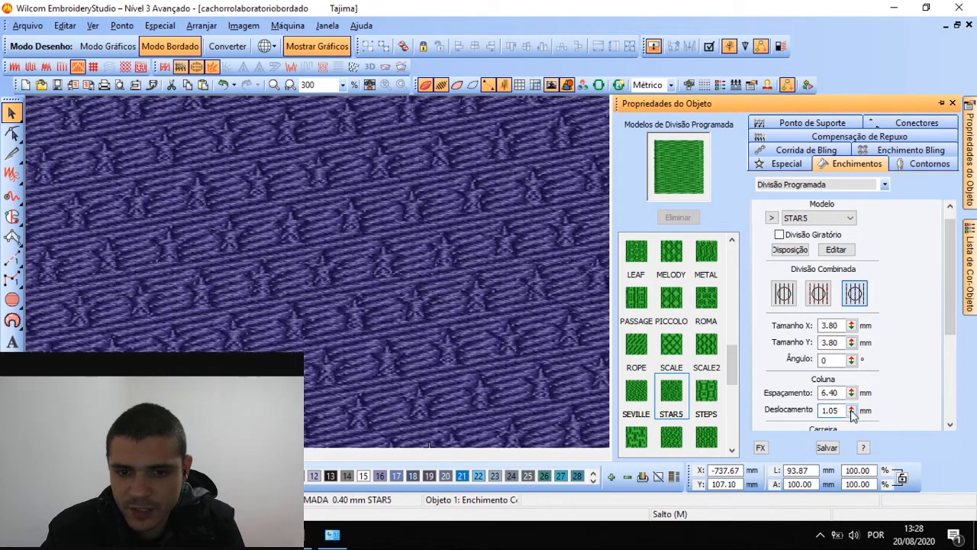
left_click_drag(851, 411, 782, 464)
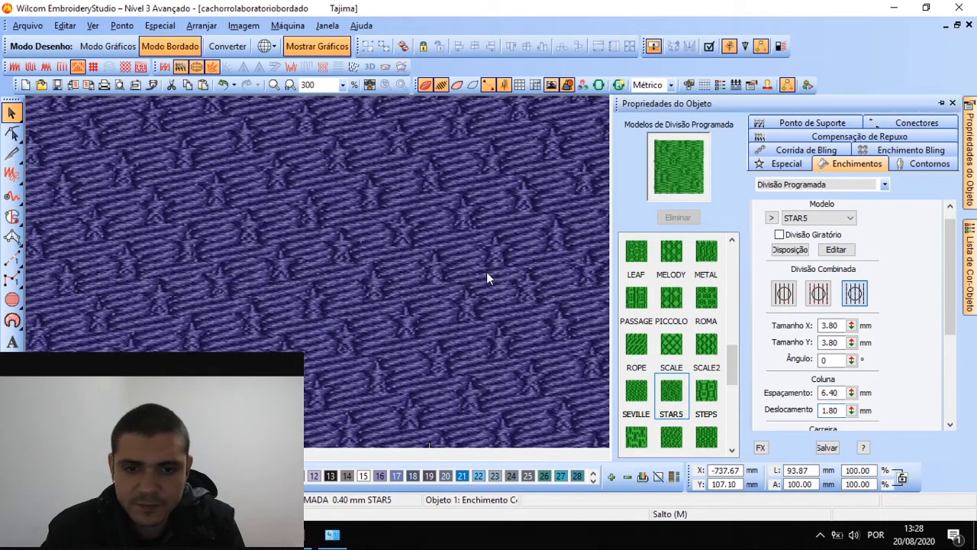
scroll(487, 272, "down", 2)
scroll(486, 272, "up", 2)
scroll(486, 272, "down", 2)
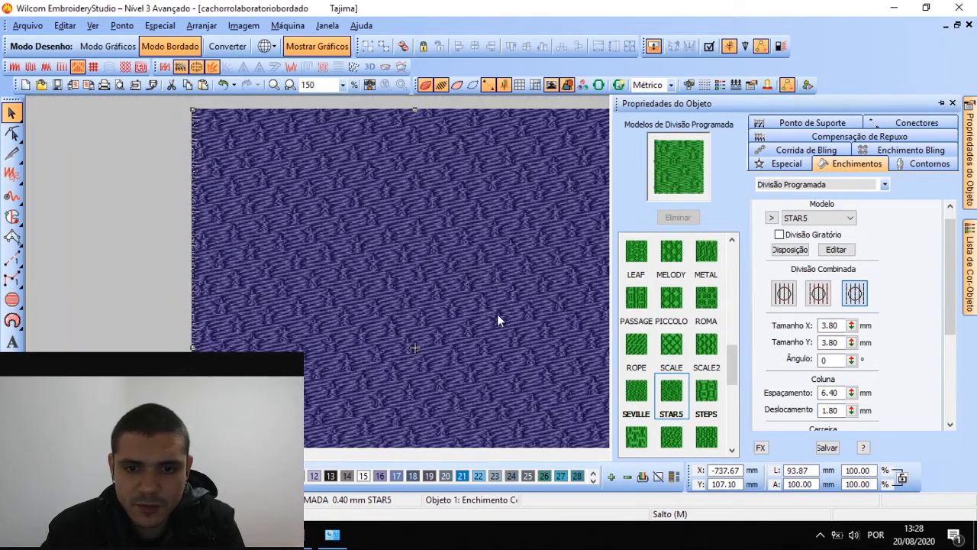
scroll(484, 286, "up", 1)
left_click(373, 239)
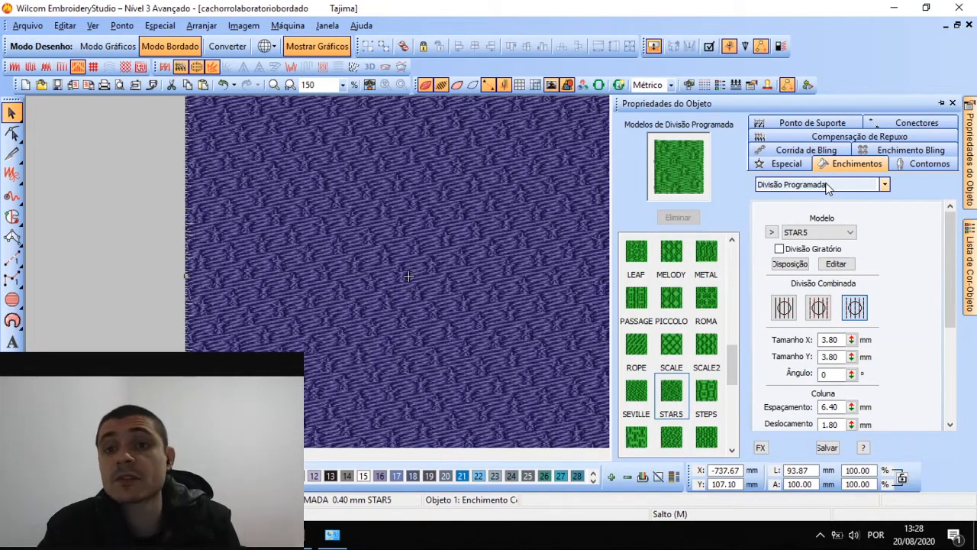
Change the square's fill type to Enchimento Motivo
left_click(826, 185)
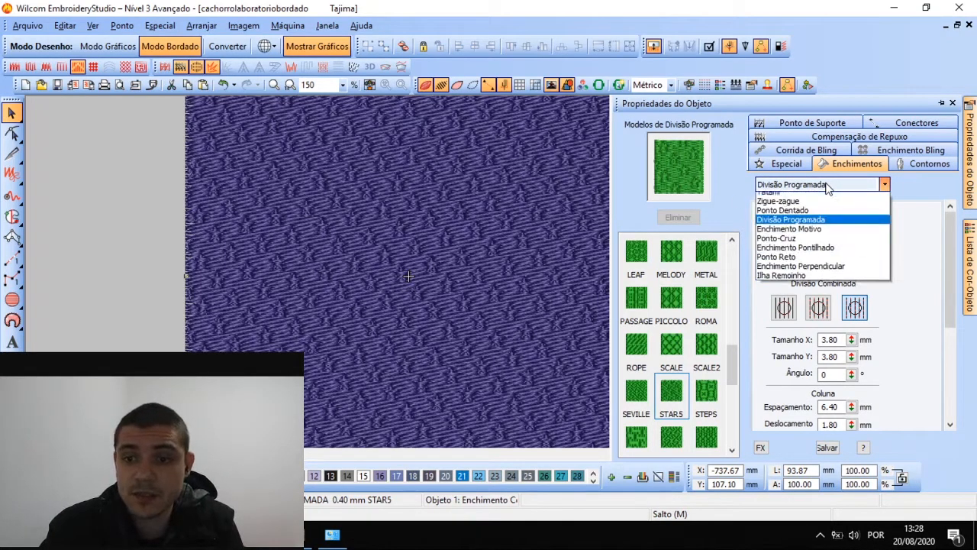
left_click(798, 243)
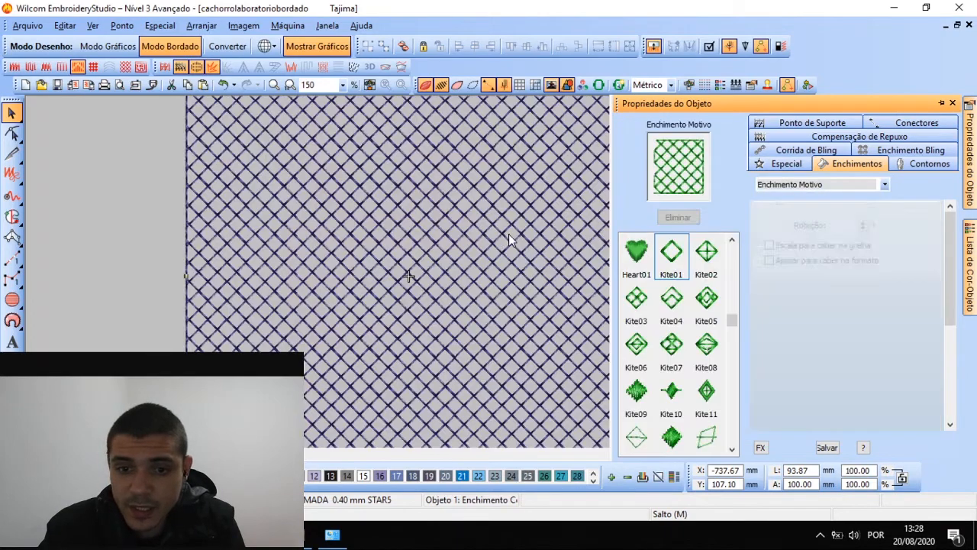
scroll(487, 273, "down", 1)
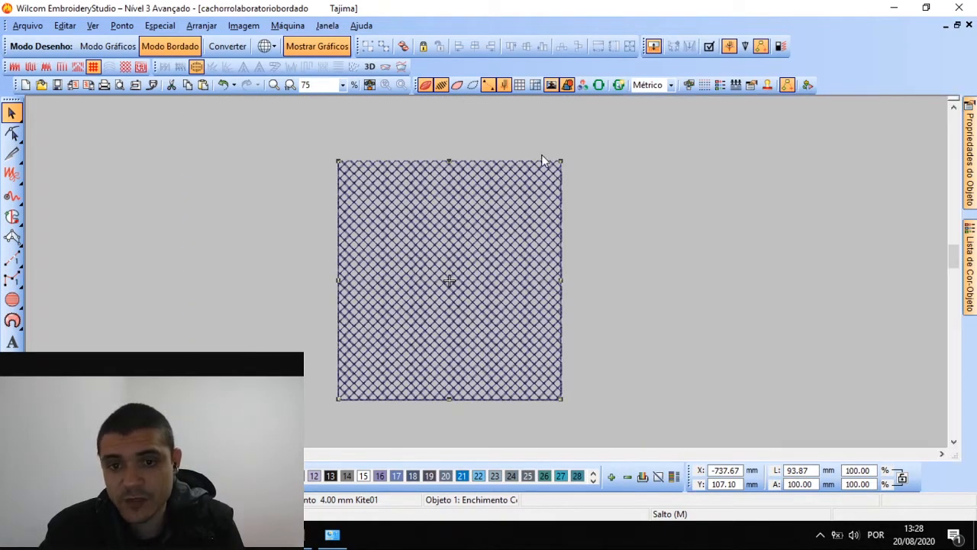
double_click(471, 225)
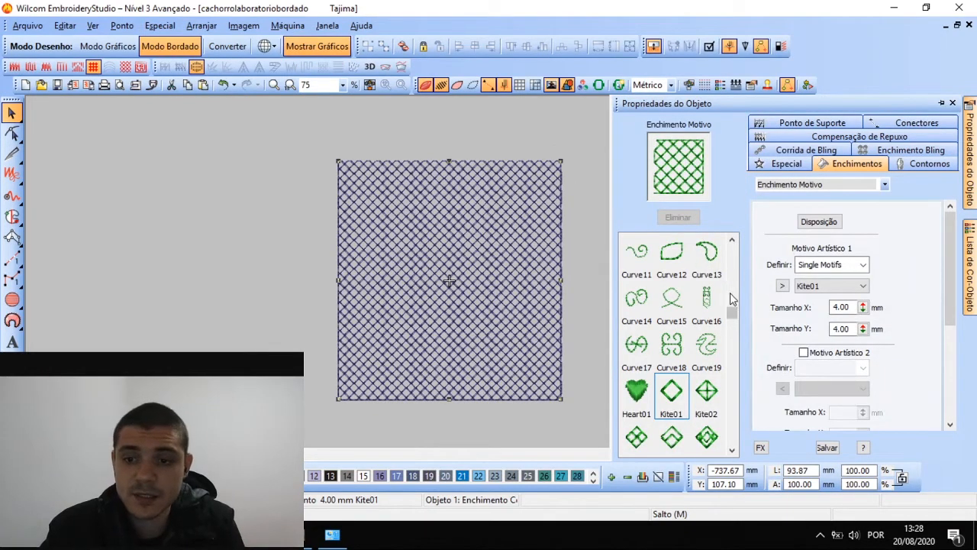
Choose the Circle03 motif and shrink it to about 9.52 × 7.07 mm
left_click_drag(732, 315, 733, 279)
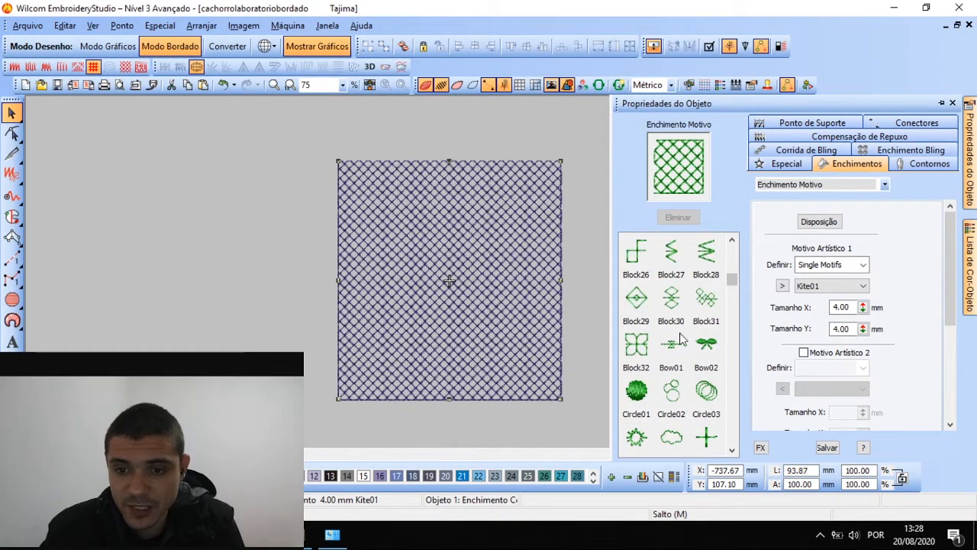
left_click(706, 391)
scroll(438, 241, "up", 1)
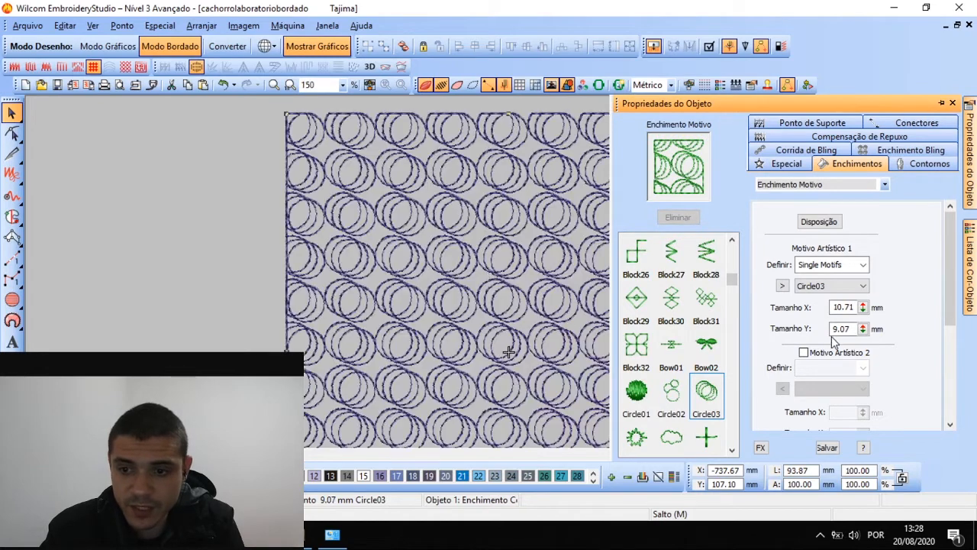
left_click(862, 308)
left_click_drag(794, 313, 788, 377)
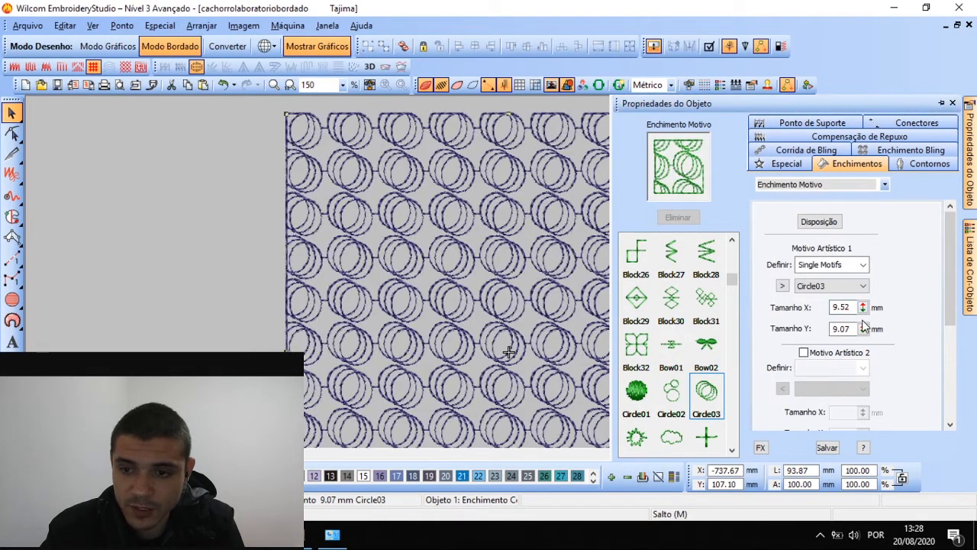
left_click_drag(863, 329, 790, 352)
left_click(465, 234)
scroll(488, 267, "down", 2)
scroll(550, 314, "up", 2)
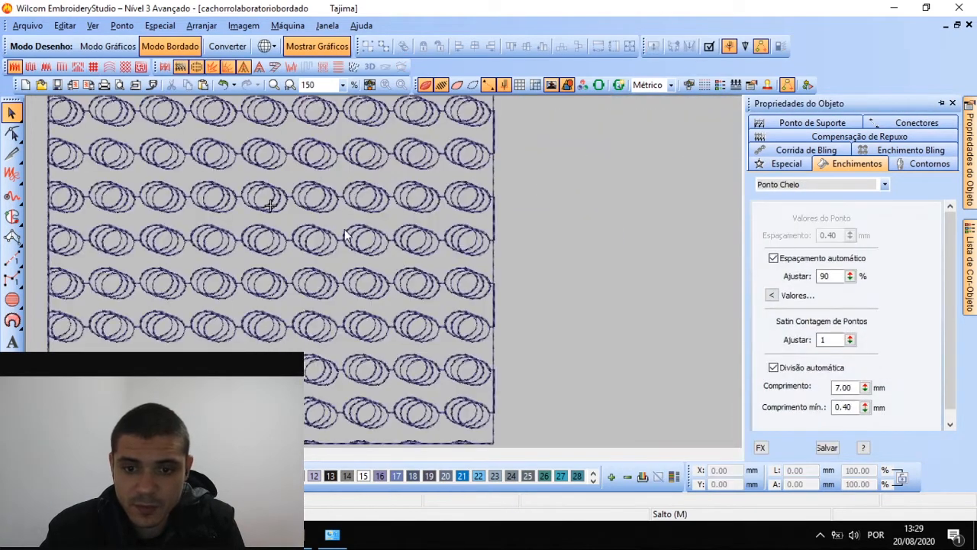
Select the square and apply the Arrow05 motif, giving 4.01 × 2.52 mm chevrons
left_click(267, 210)
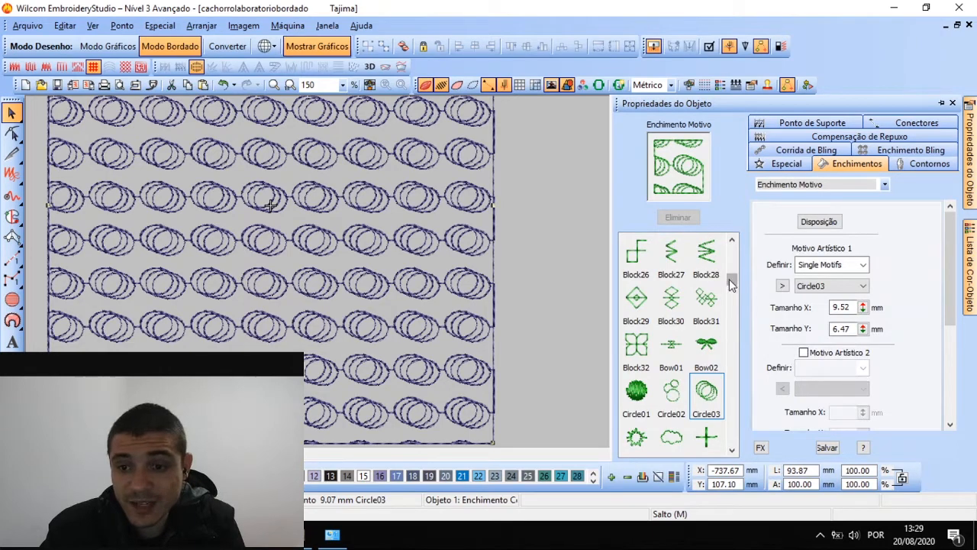
left_click_drag(731, 281, 732, 248)
left_click(671, 301)
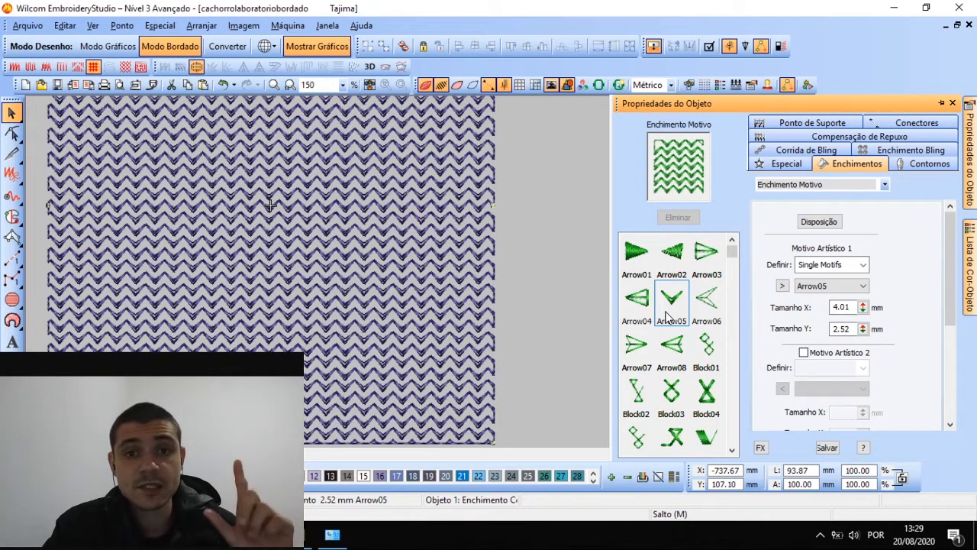
Select the square and try Arrow02 and Block06 before settling on the Block05 motif
left_click(533, 294)
key("ctrl+a")
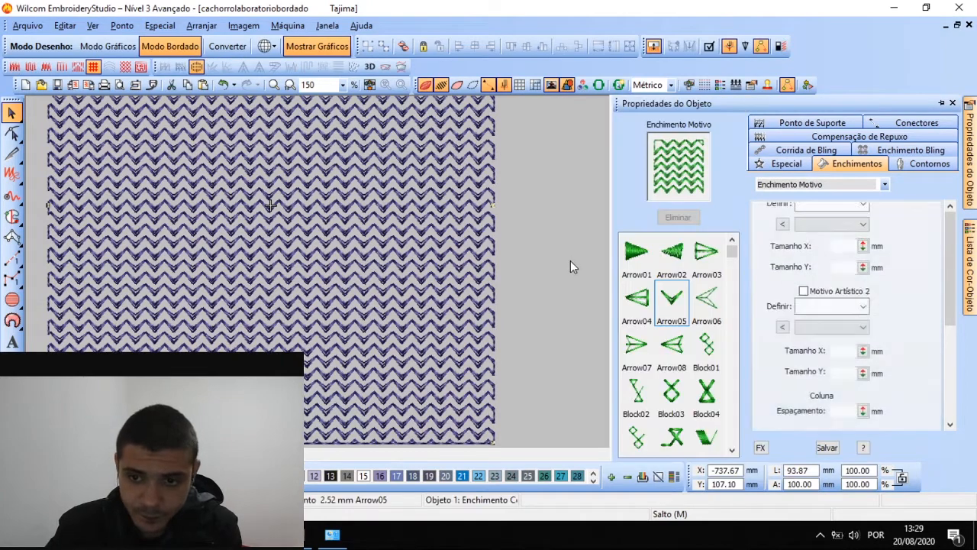
left_click(672, 252)
scroll(674, 345, "down", 1)
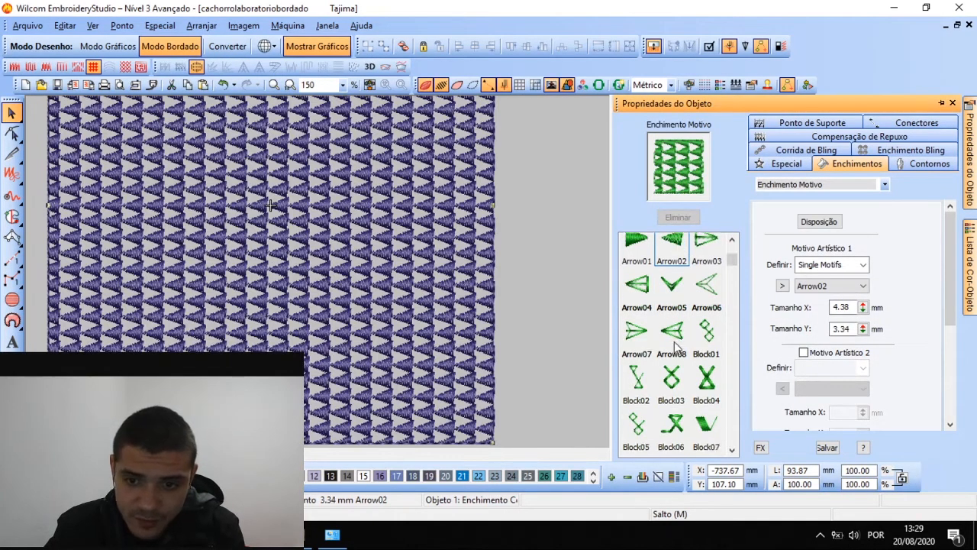
scroll(674, 345, "down", 3)
scroll(675, 345, "up", 3)
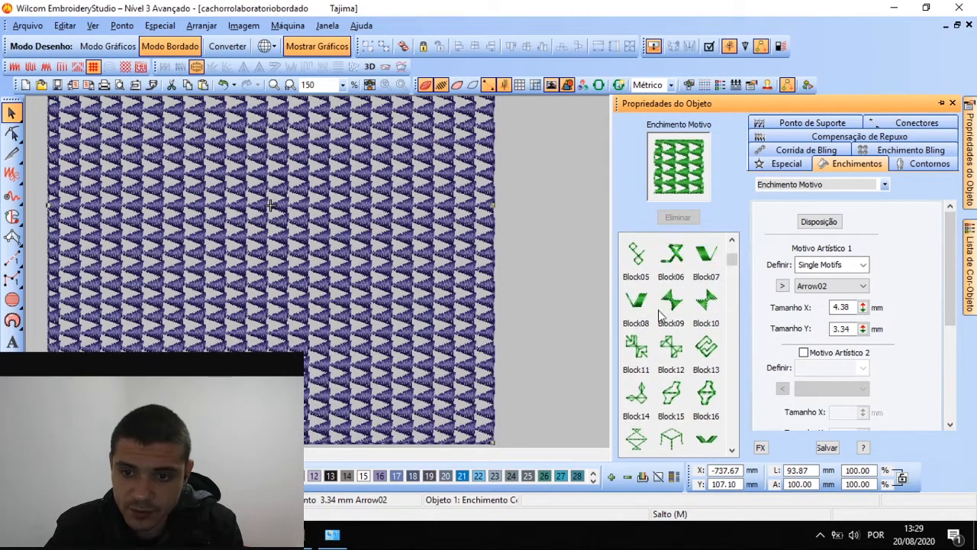
left_click(674, 300)
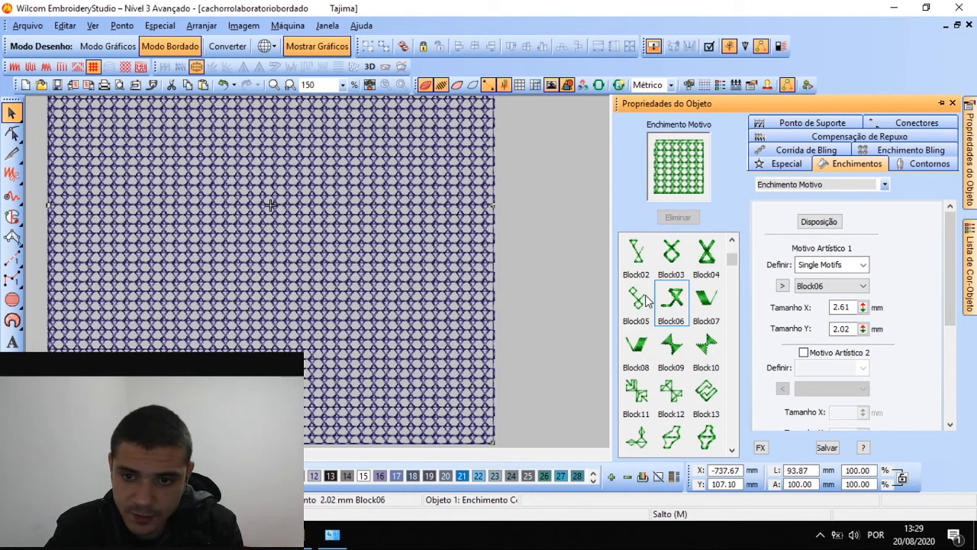
left_click(641, 299)
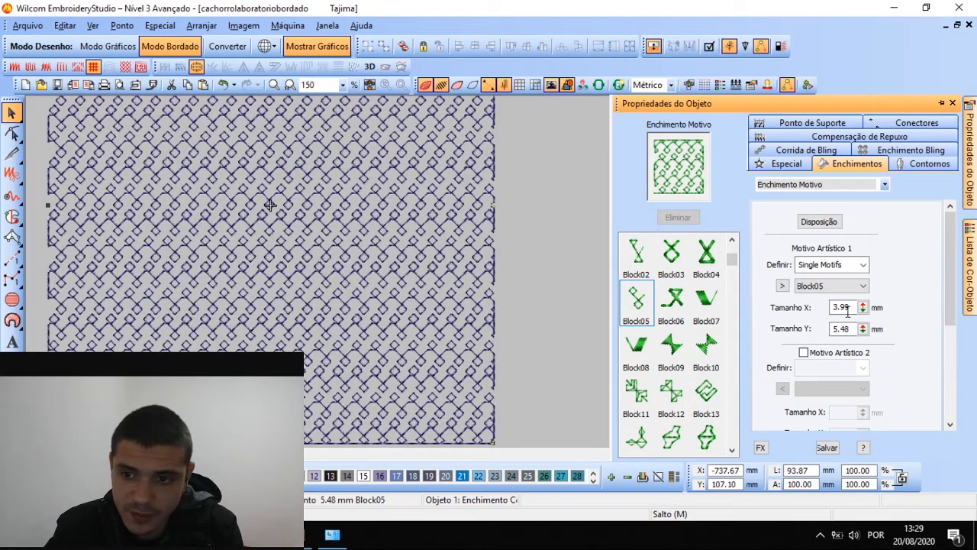
Resize the Block05 motif to 5.38 × 6.78 mm
mouse_move(863, 307)
left_mouse_down()
mouse_move(864, 336)
mouse_move(863, 304)
left_mouse_up()
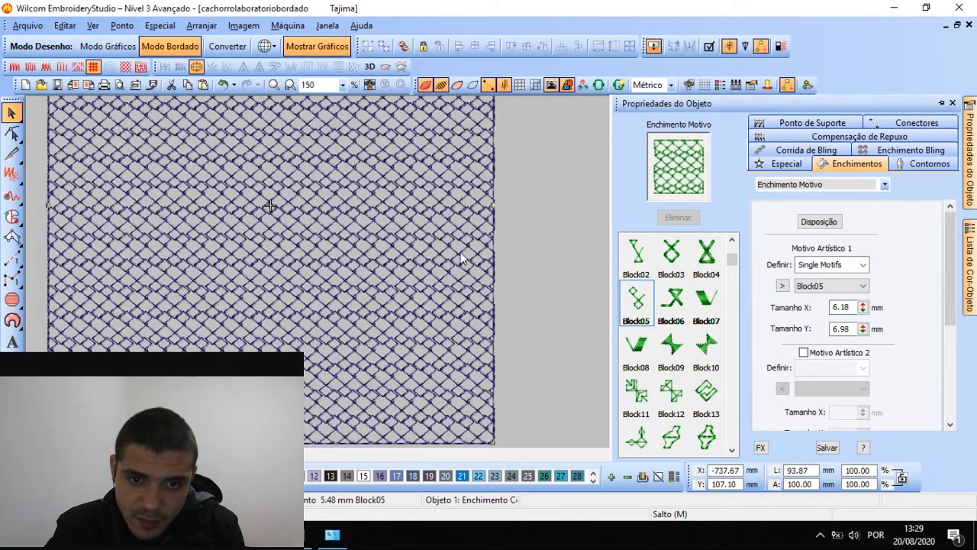
scroll(486, 272, "up", 2)
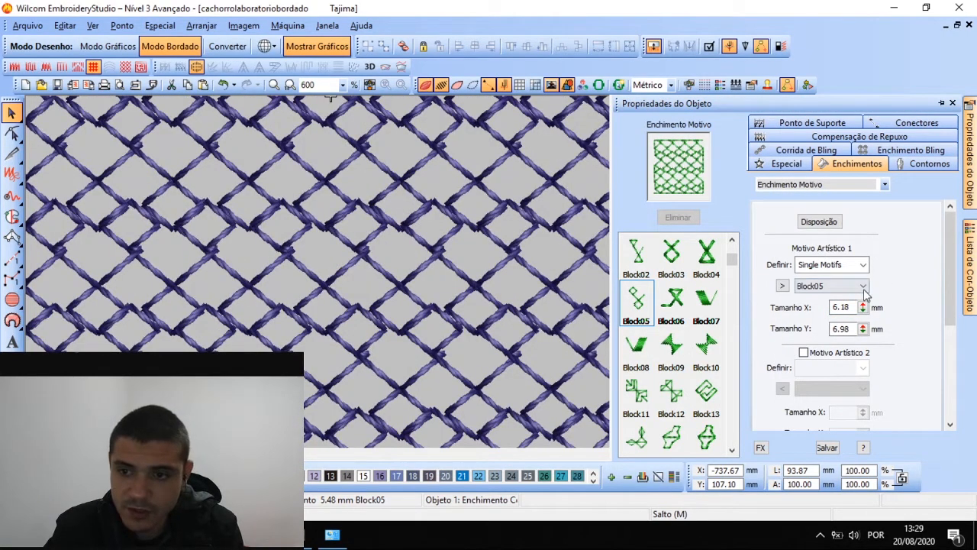
left_click_drag(862, 306, 867, 334)
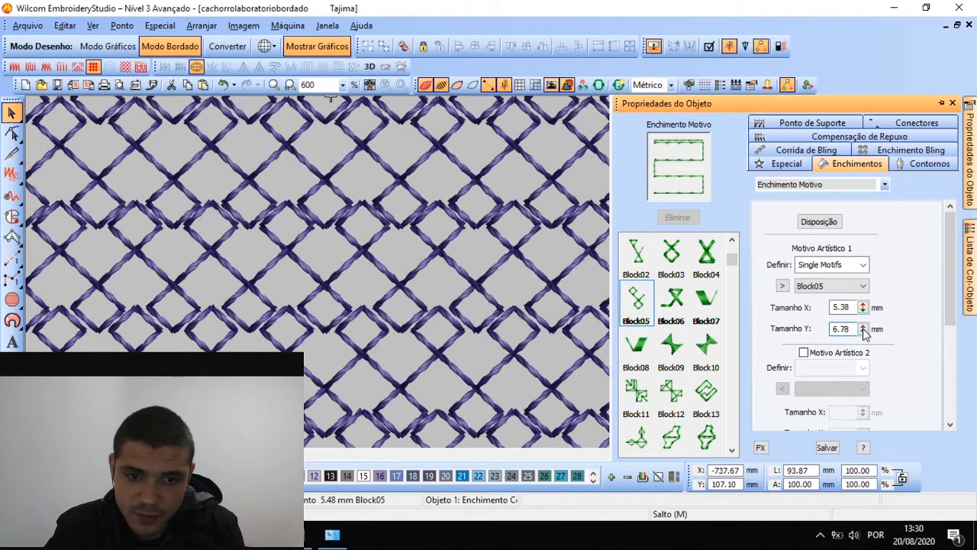
scroll(486, 273, "down", 2)
scroll(487, 274, "up", 2)
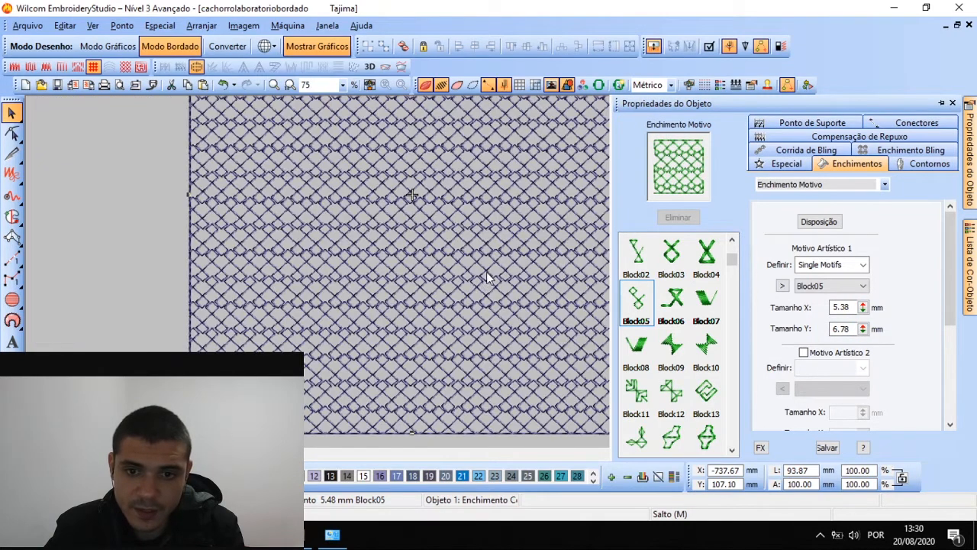
scroll(485, 273, "down", 1)
scroll(409, 228, "up", 1)
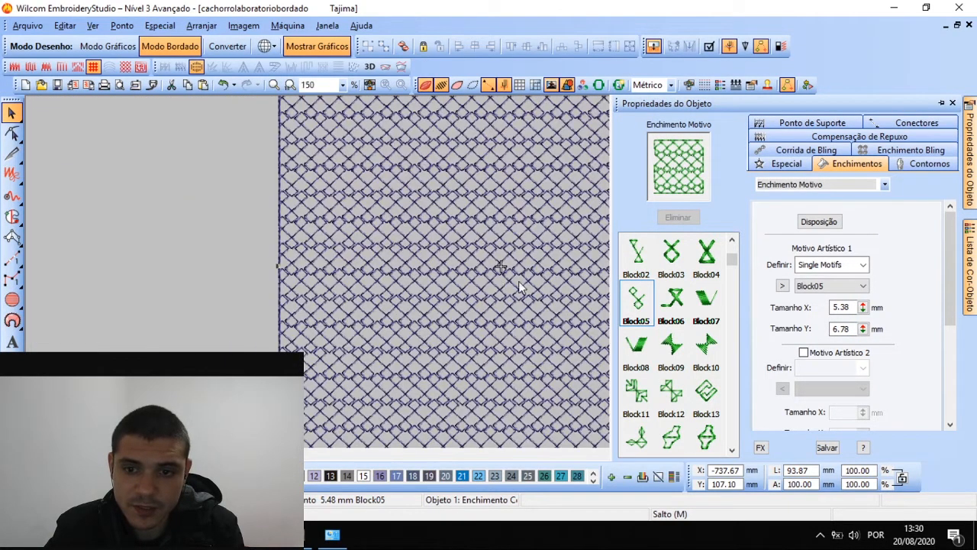
scroll(687, 388, "down", 3)
Try the Cross01 motif, then apply Cloud01 instead
left_click(706, 391)
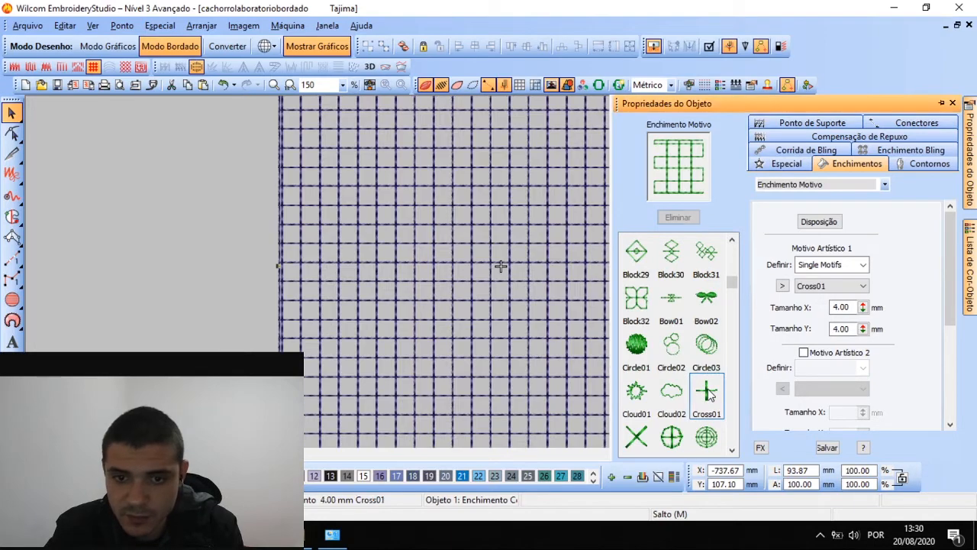
left_click(635, 393)
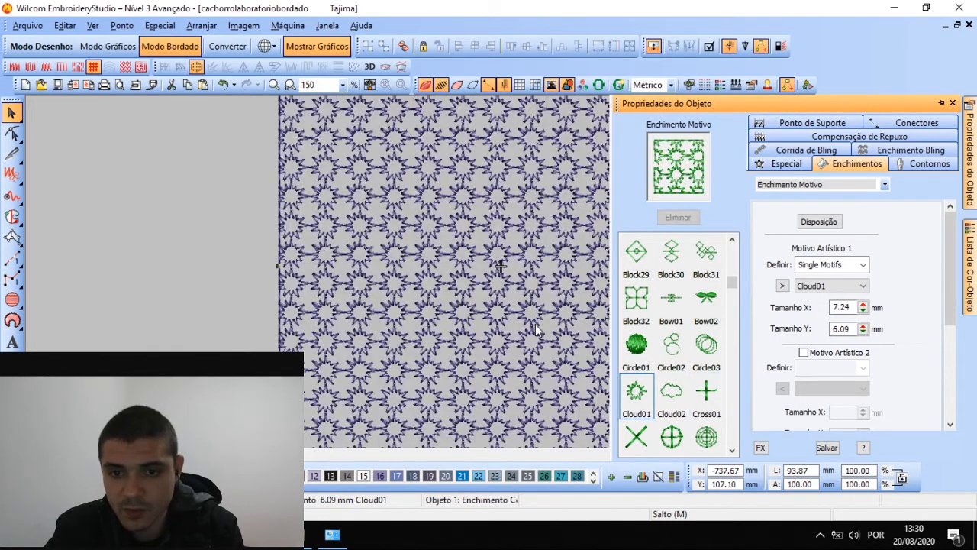
scroll(499, 255, "down", 1)
scroll(485, 273, "up", 1)
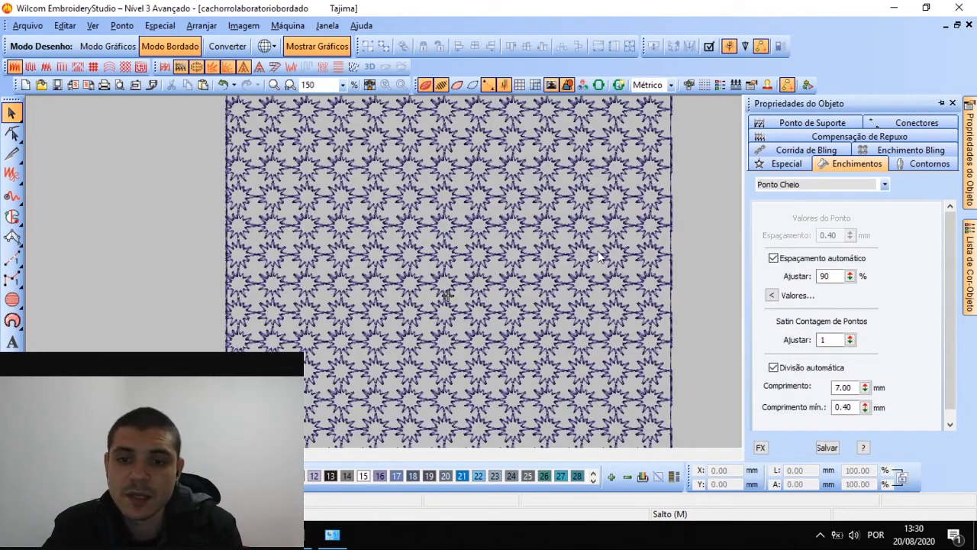
left_click(838, 185)
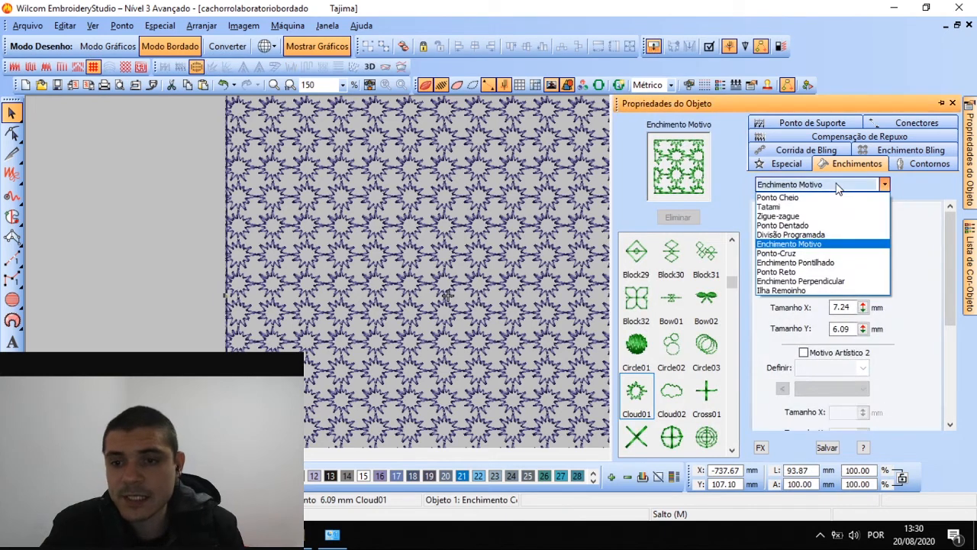
left_click(913, 272)
Space Cloud01 at 9.09 mm columns, 7.74 mm rows, 1.65 mm offset, then switch the fill to Ponto-Cruz
left_click(419, 255)
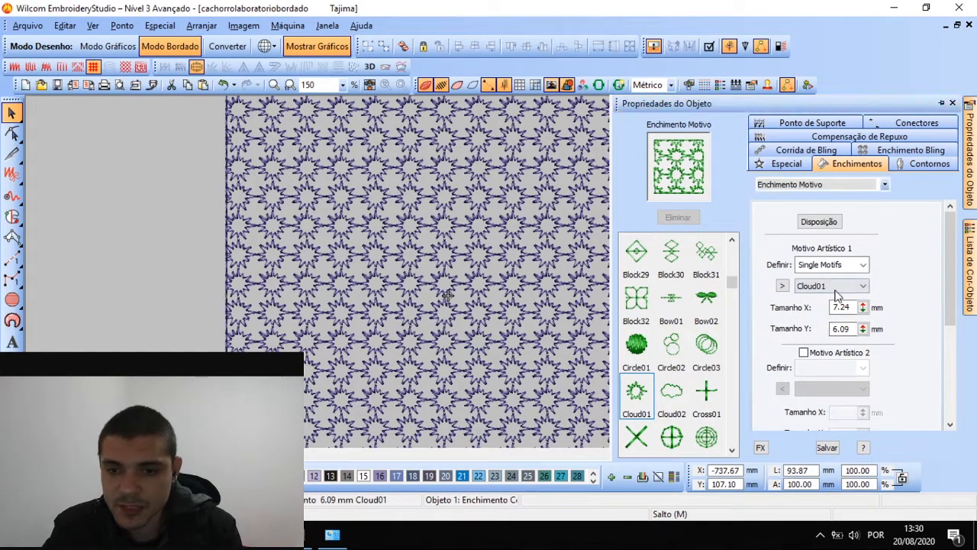
scroll(906, 344, "down", 1)
scroll(909, 344, "down", 1)
scroll(916, 338, "down", 2)
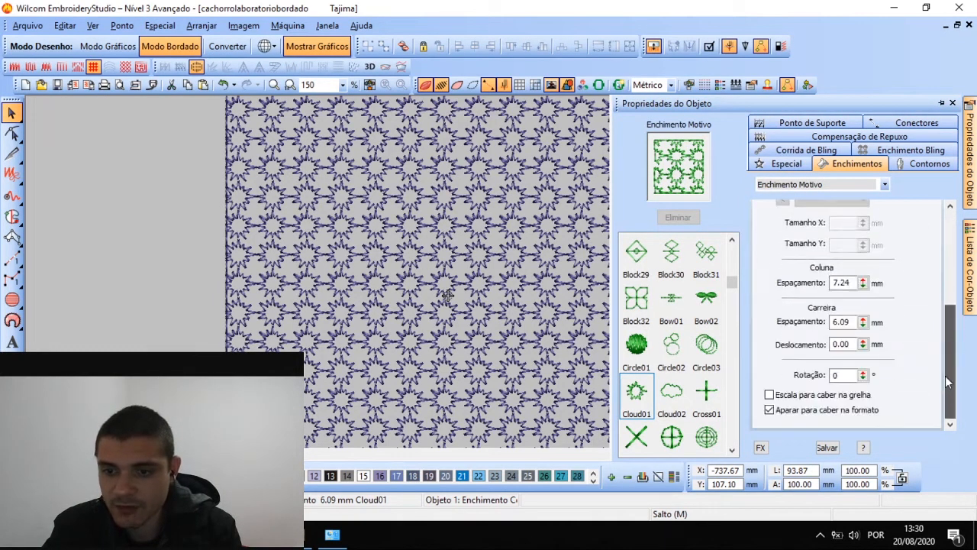
left_click_drag(864, 282, 798, 232)
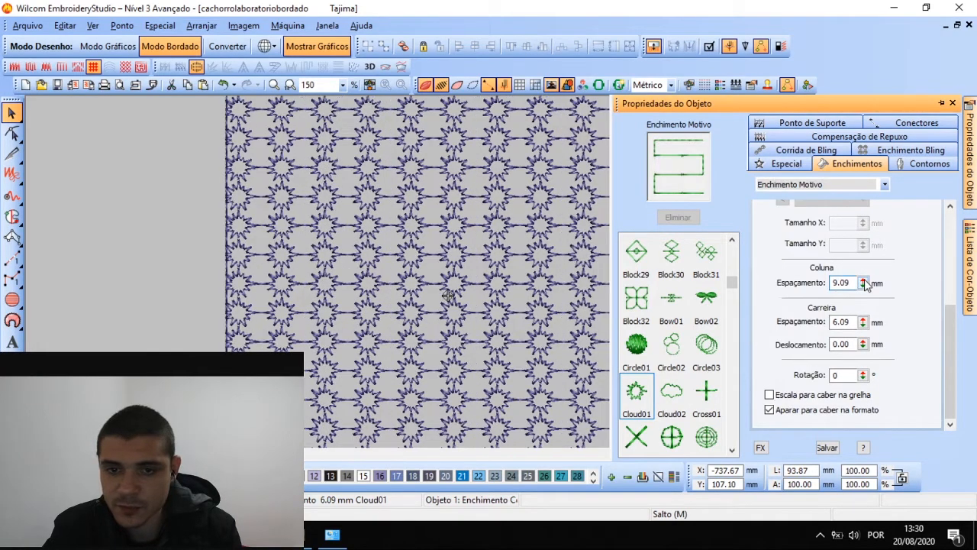
left_click_drag(863, 321, 797, 301)
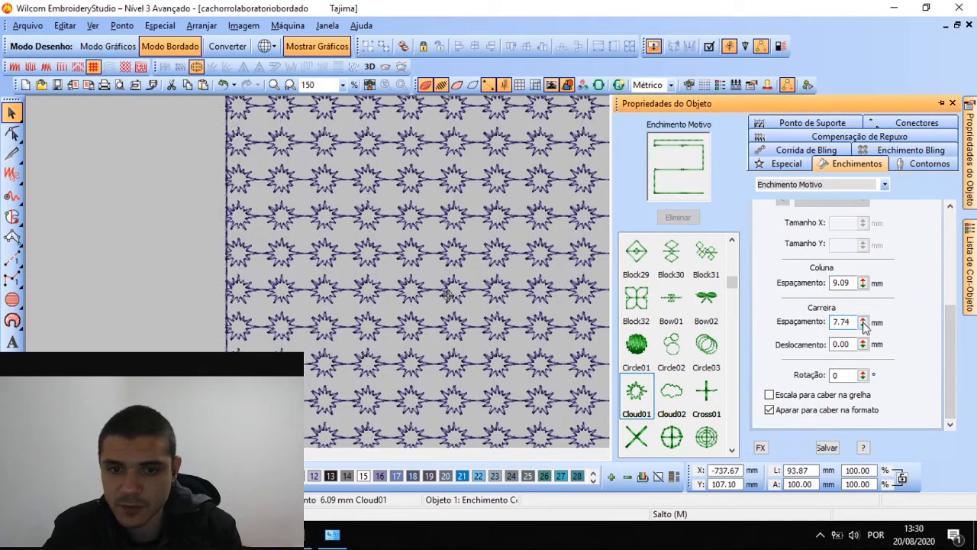
left_click_drag(863, 344, 794, 401)
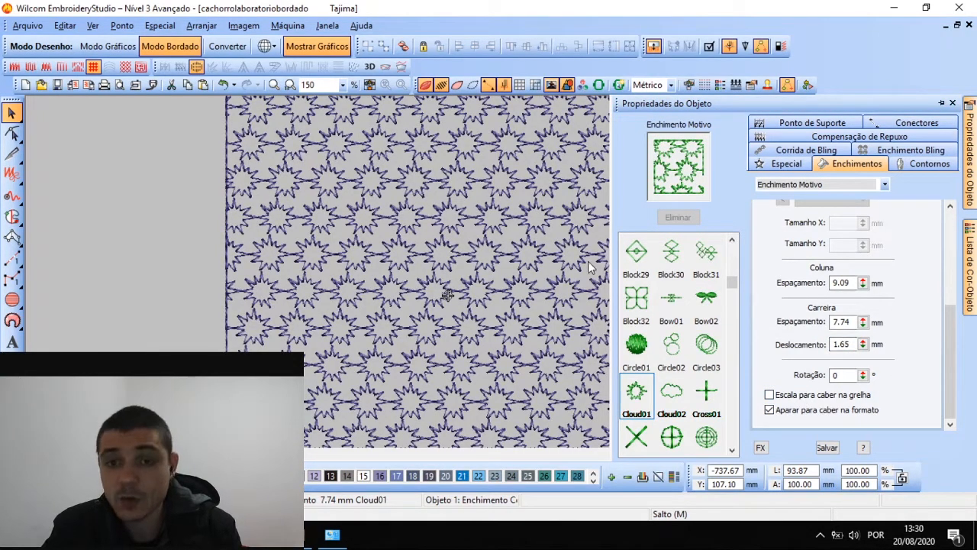
left_click(809, 186)
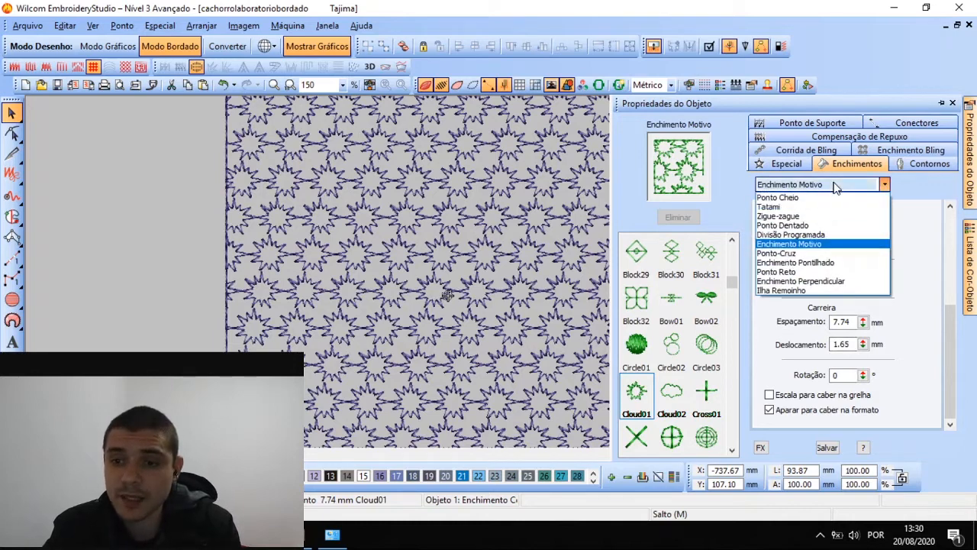
left_click(815, 252)
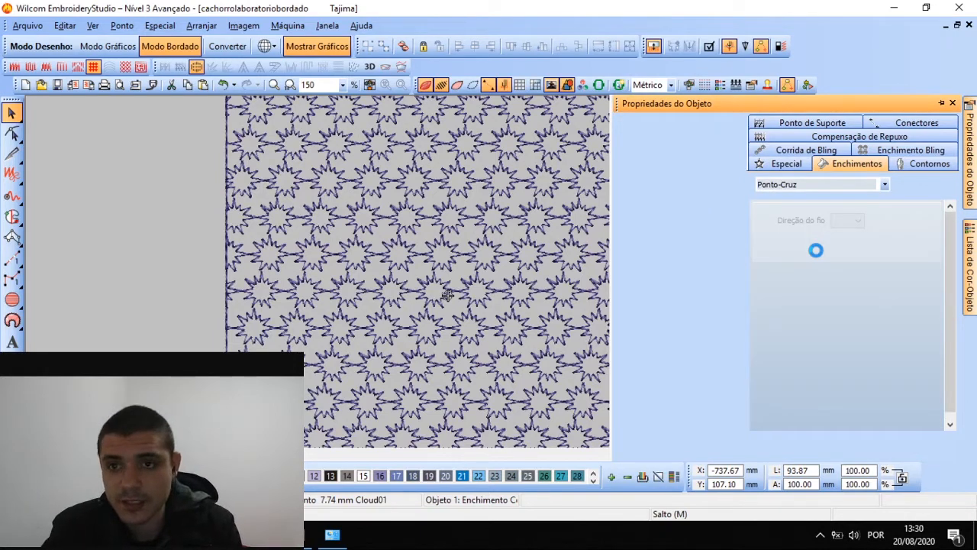
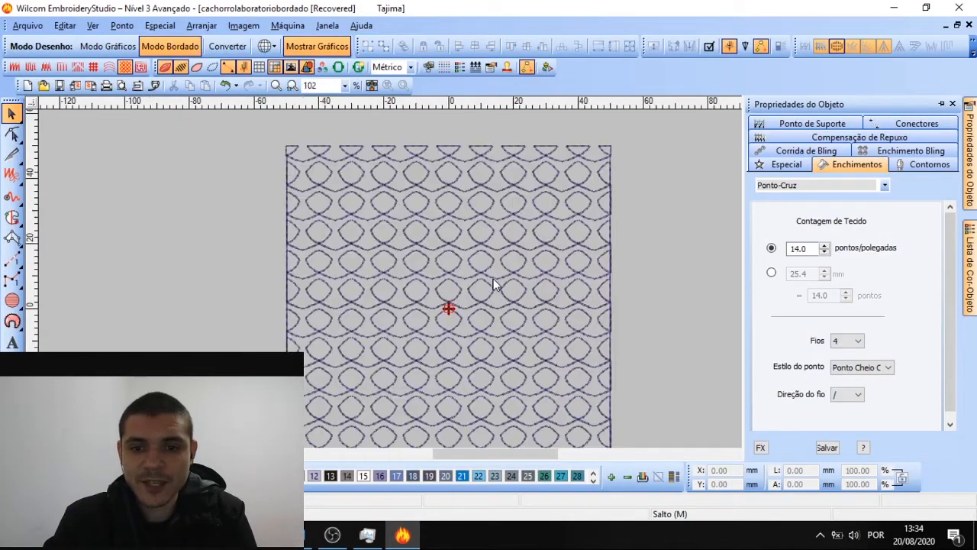
Replace the square's Curve15 motif fill with Ponto-Cruz cross stitch
left_click(495, 284)
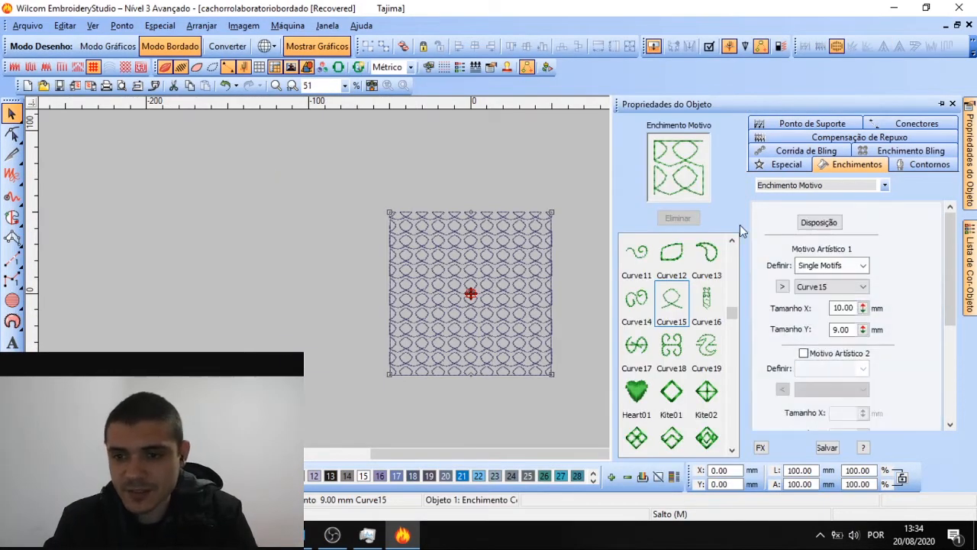
left_click(809, 187)
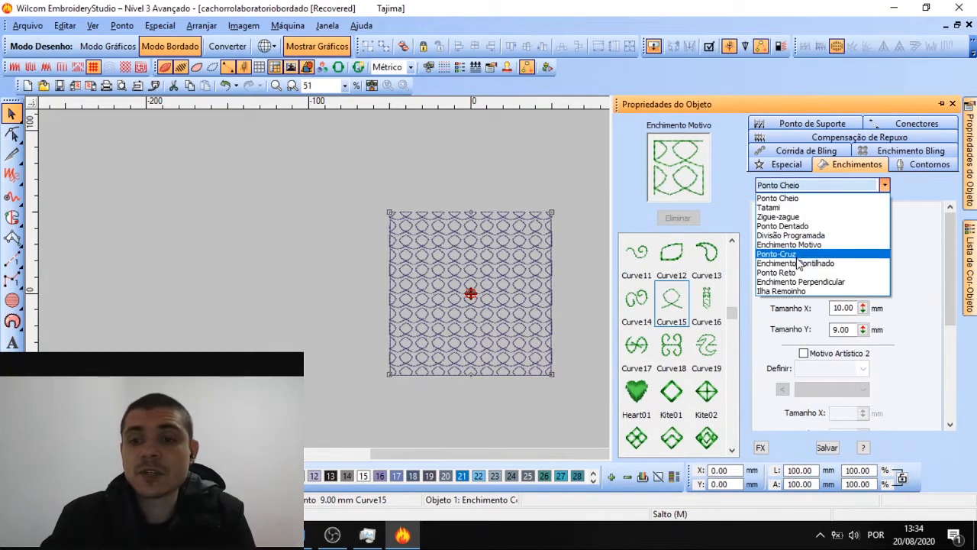
left_click(797, 255)
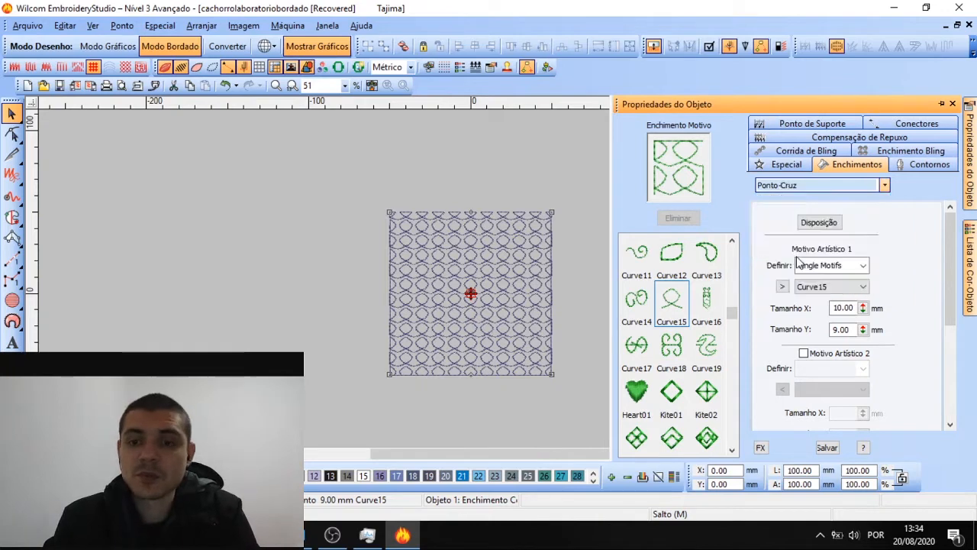
left_click(598, 232)
scroll(493, 260, "up", 3)
scroll(493, 284, "down", 1)
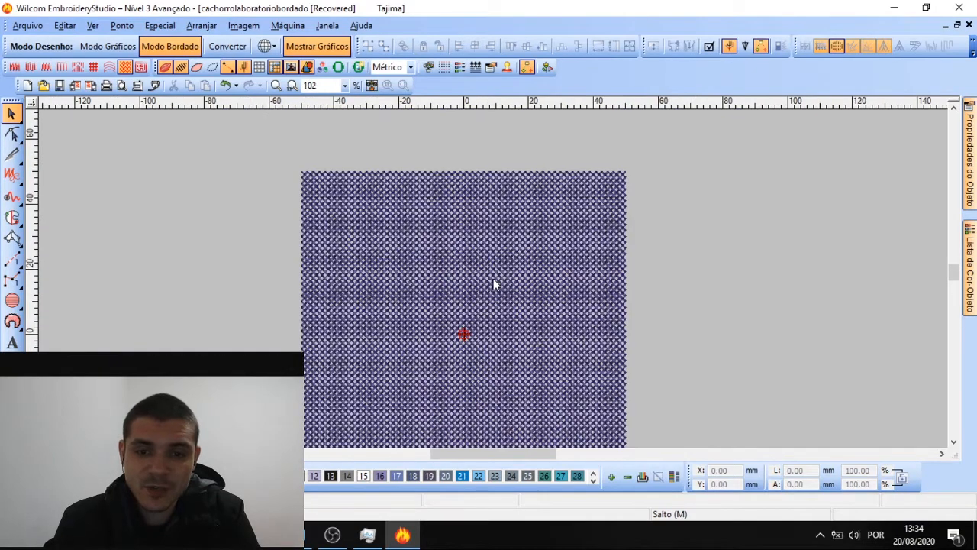
scroll(479, 288, "down", 1)
scroll(493, 279, "up", 1)
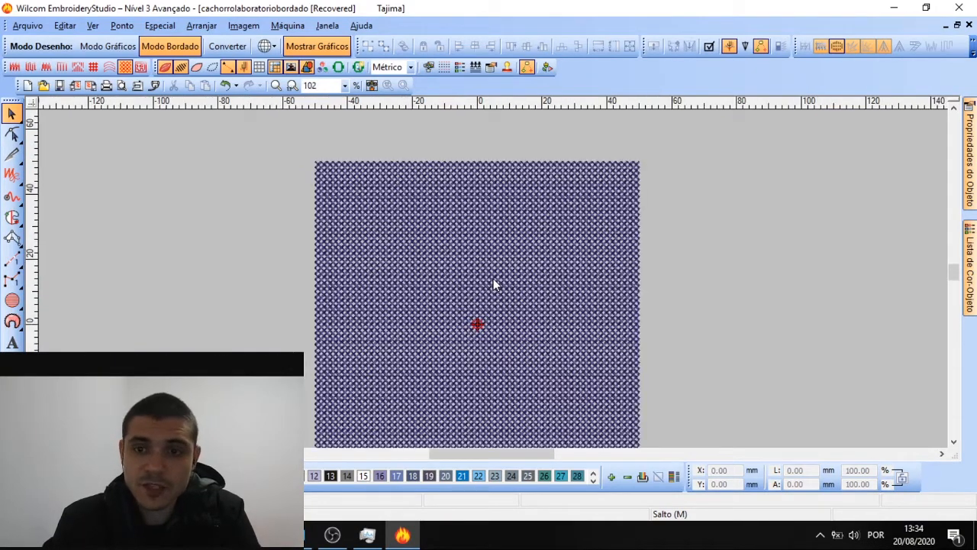
left_click(484, 294)
scroll(458, 277, "up", 2)
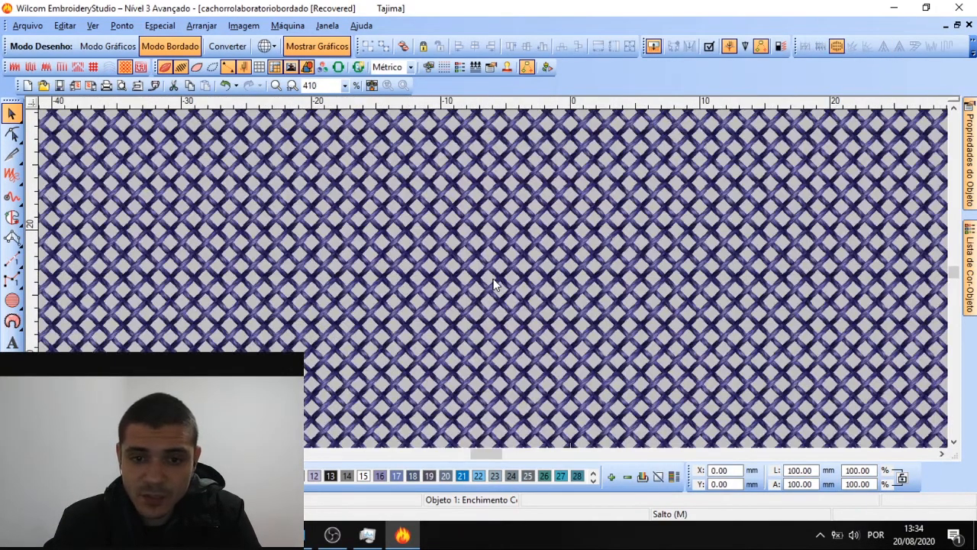
scroll(448, 229, "down", 2)
scroll(493, 284, "up", 1)
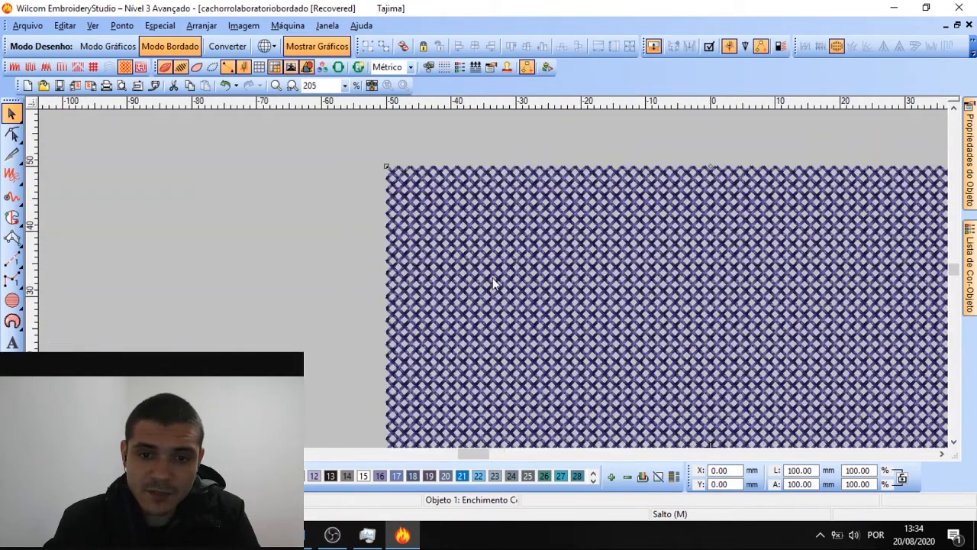
scroll(492, 284, "up", 1)
key("Escape")
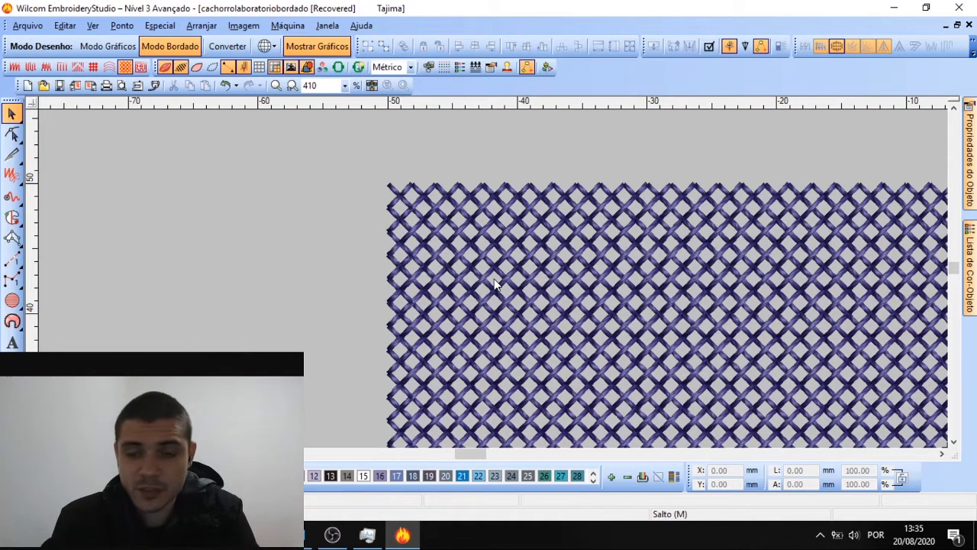
scroll(494, 279, "down", 1)
scroll(703, 300, "down", 2)
scroll(483, 316, "up", 1)
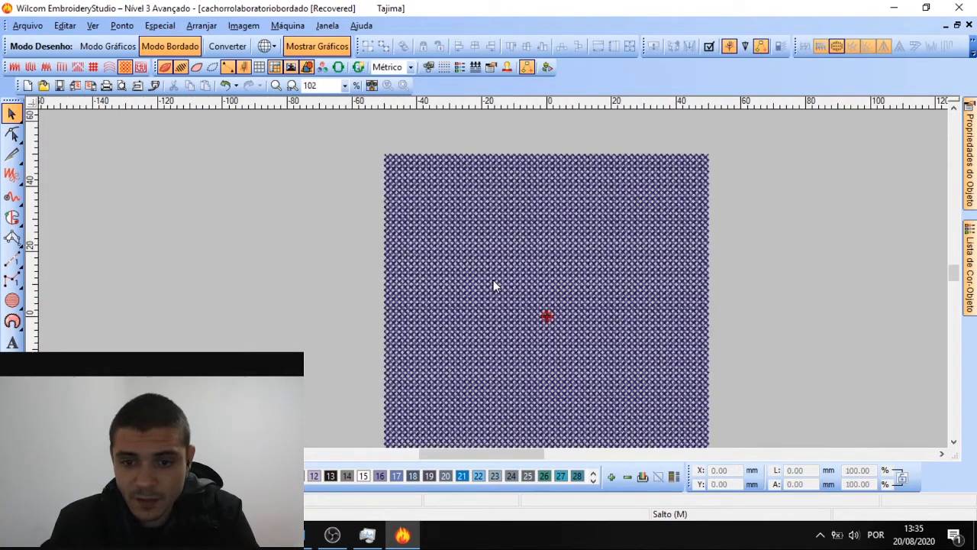
scroll(494, 285, "up", 2)
scroll(494, 284, "down", 2)
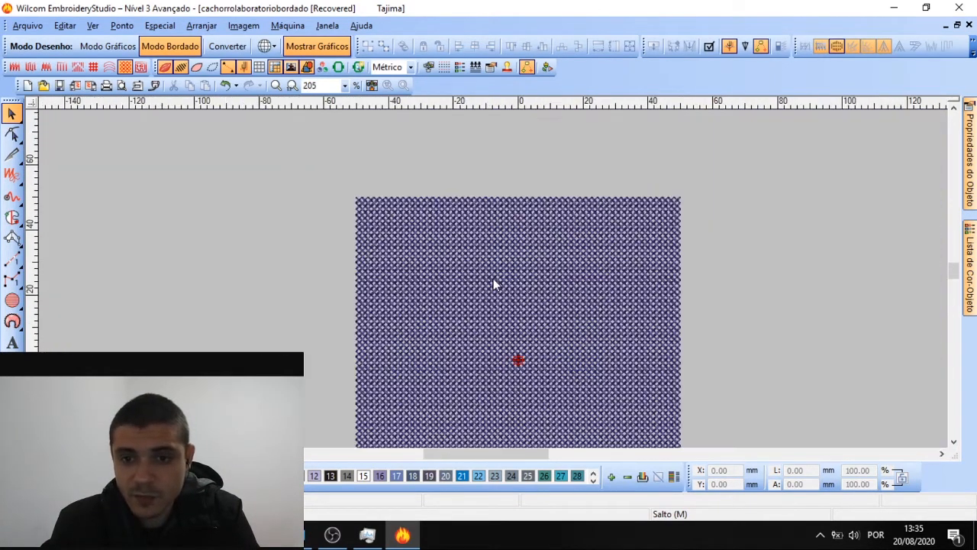
double_click(494, 284)
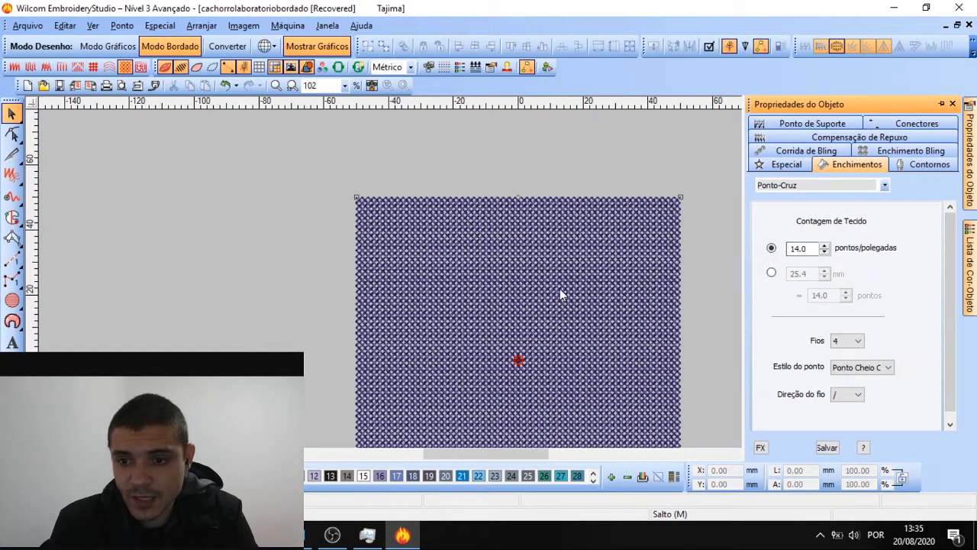
Try cross-stitch fabric counts of 14.1, 30 and 10
left_click(825, 245)
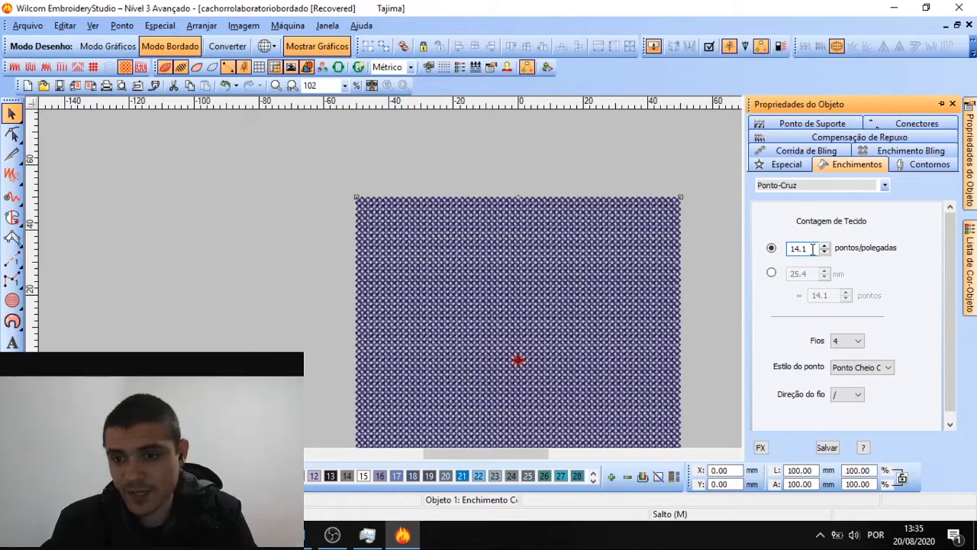
left_click_drag(813, 248, 753, 249)
type("30")
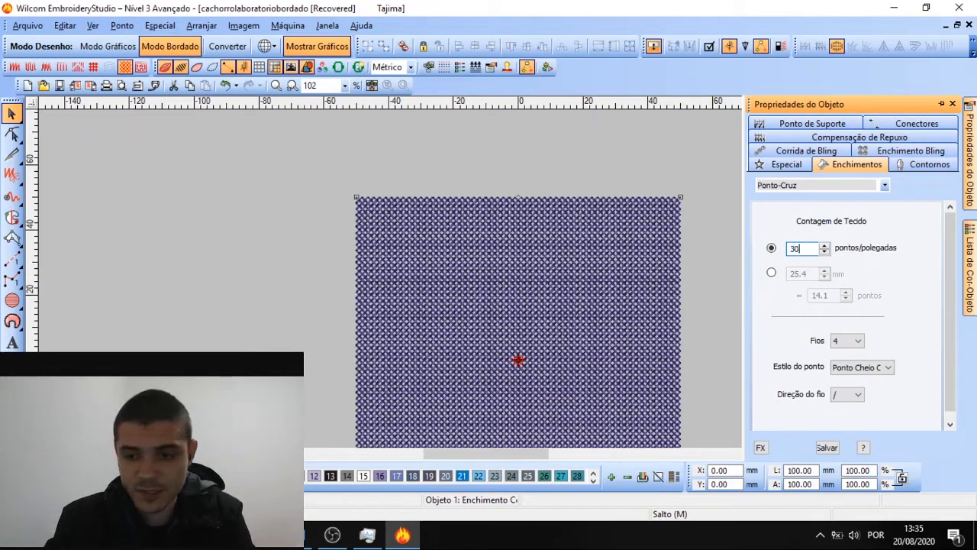
key("Return")
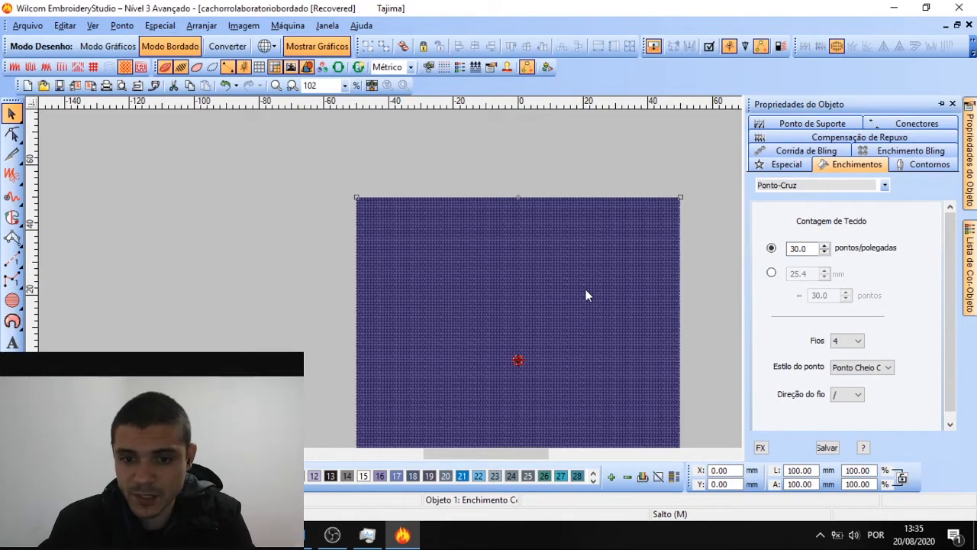
scroll(493, 284, "up", 5)
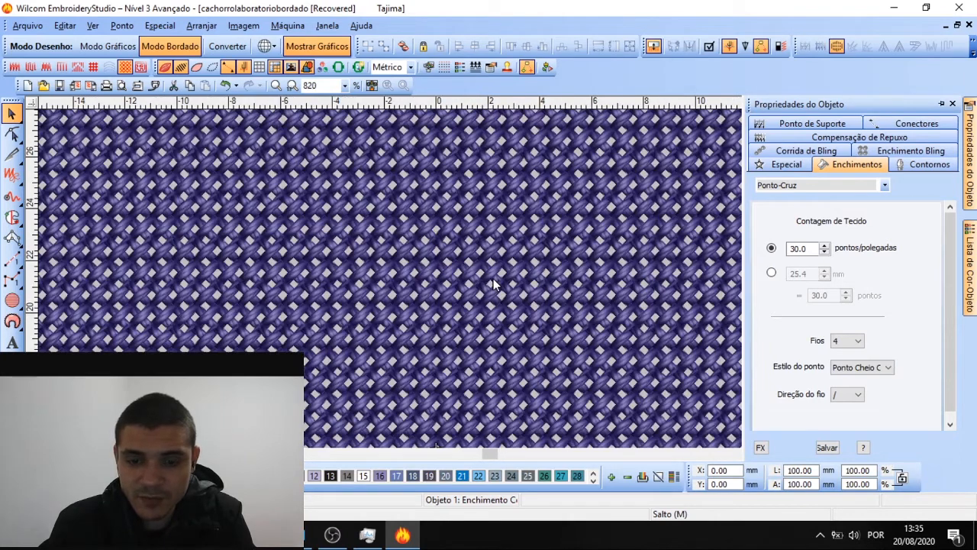
left_click_drag(814, 248, 751, 254)
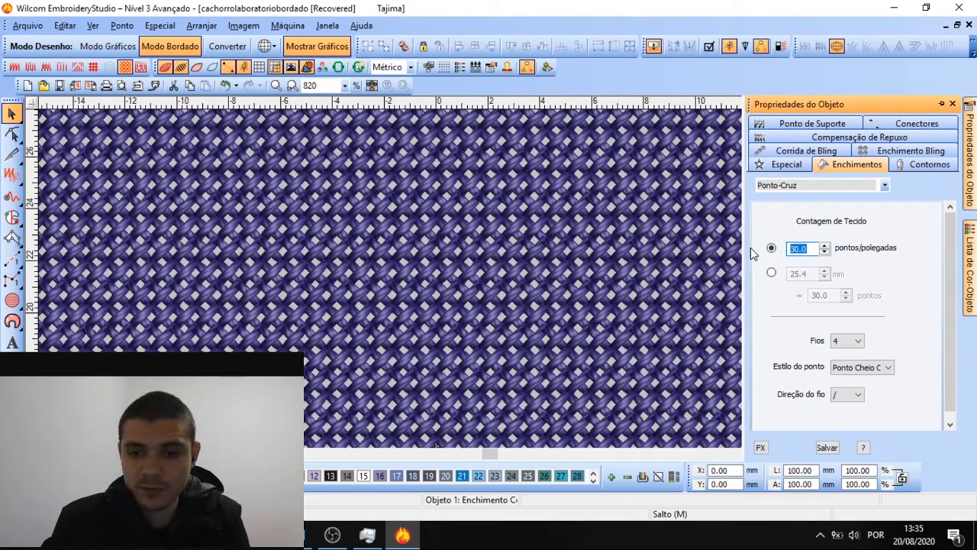
type("10")
key("Return")
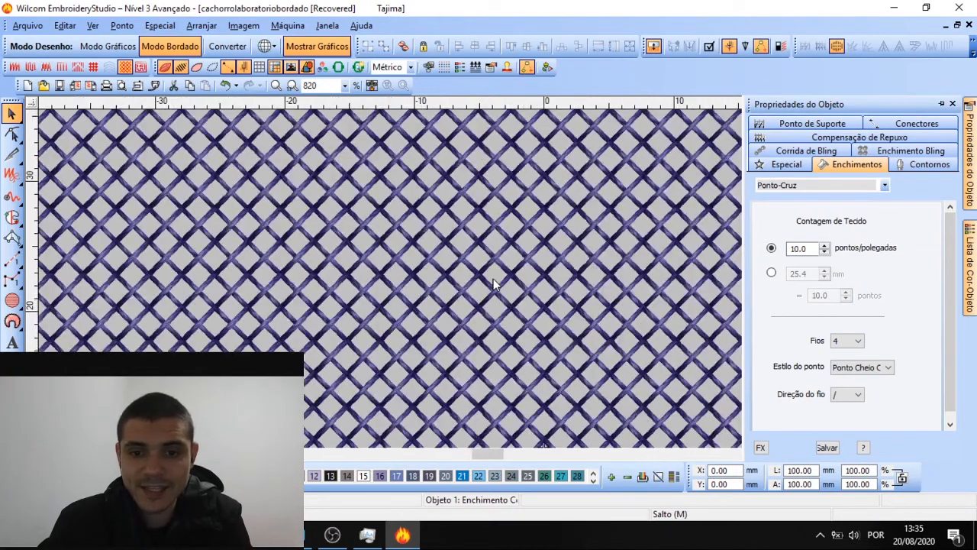
Try fabric counts of 5 and then 14 on the cross-stitch fill
scroll(494, 282, "down", 4)
scroll(494, 282, "up", 3)
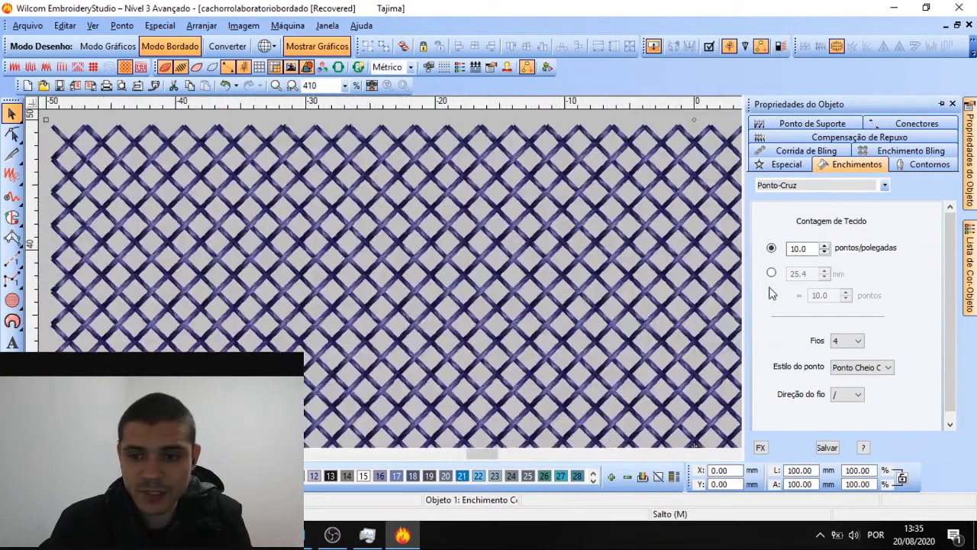
left_click_drag(812, 249, 762, 246)
type("5")
key("Return")
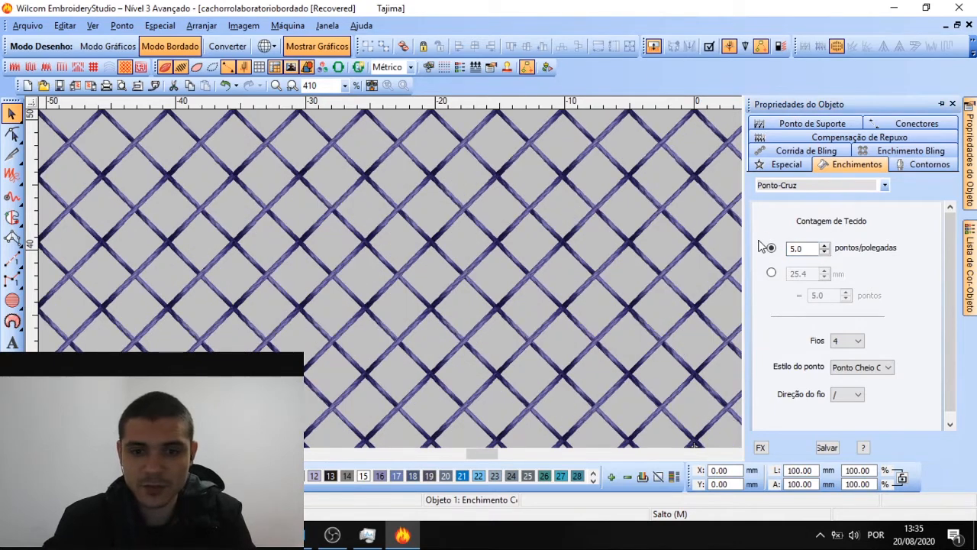
scroll(425, 329, "down", 2)
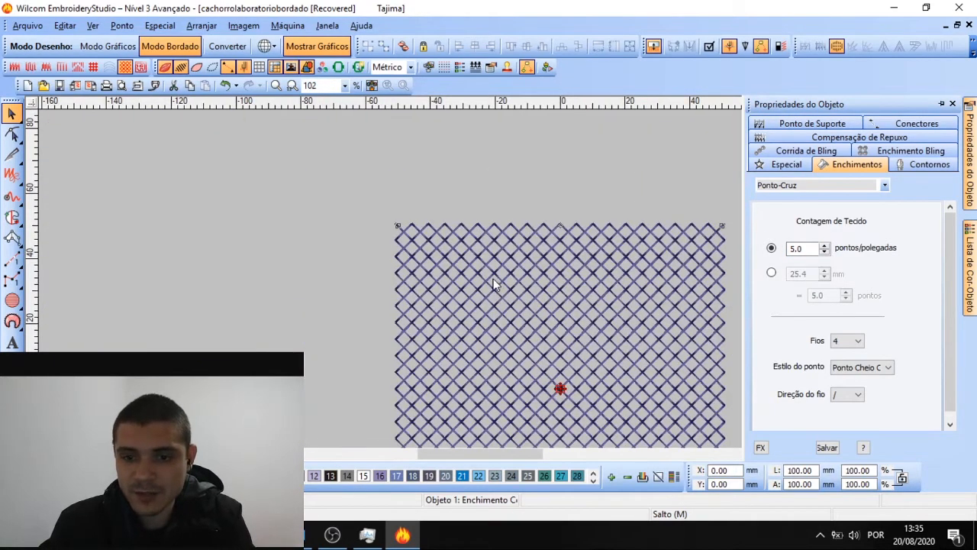
scroll(425, 329, "up", 1)
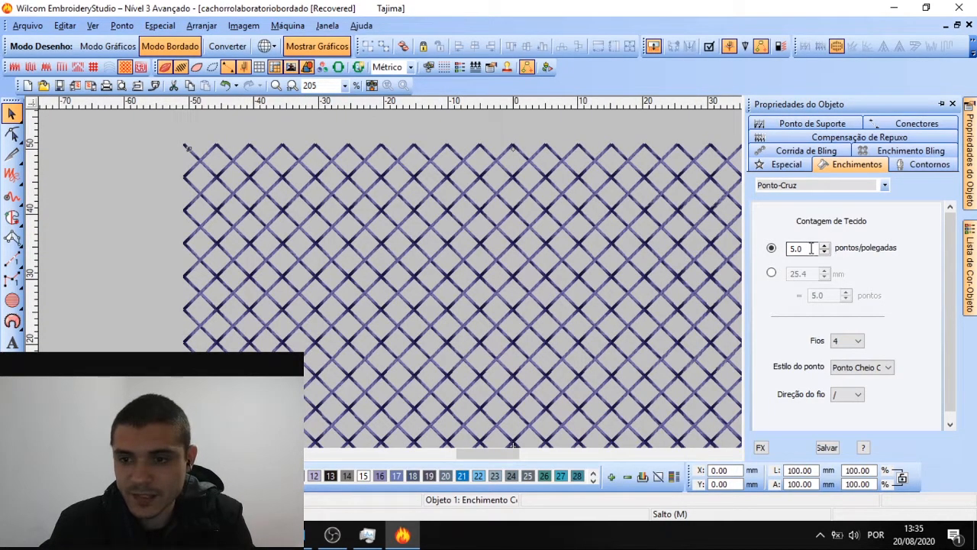
left_click_drag(811, 248, 789, 249)
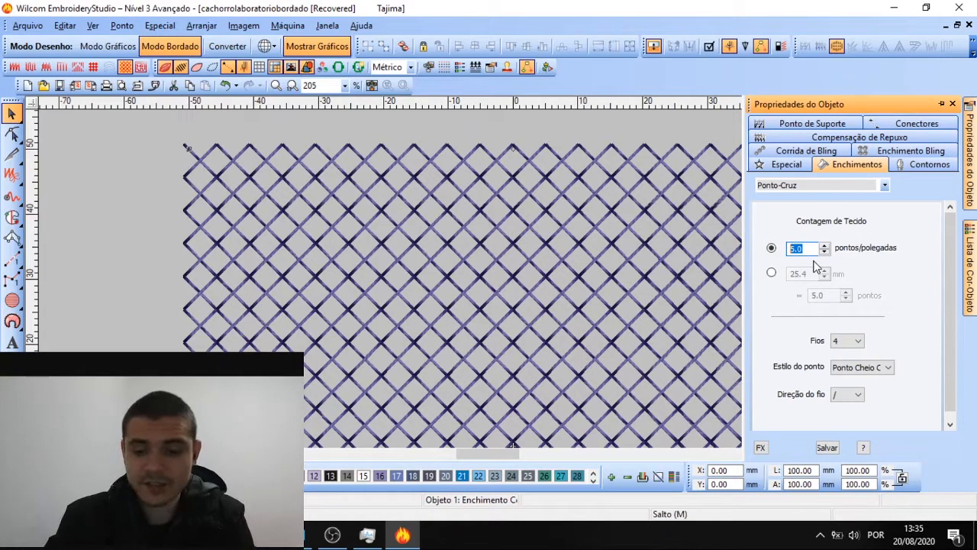
type("14")
key("Return")
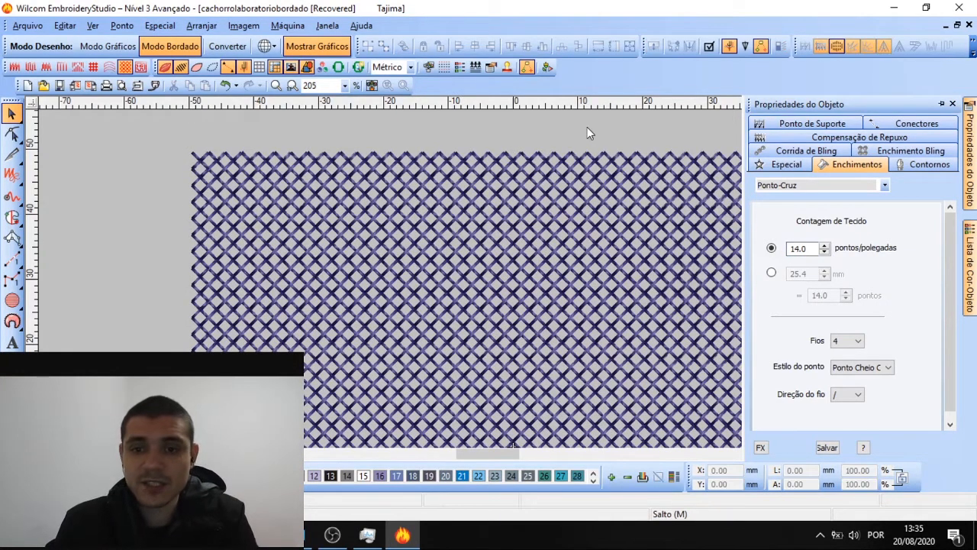
Switch the fabric count to millimetres and set 26.3 mm, about 10.4 stitches
left_click(581, 177)
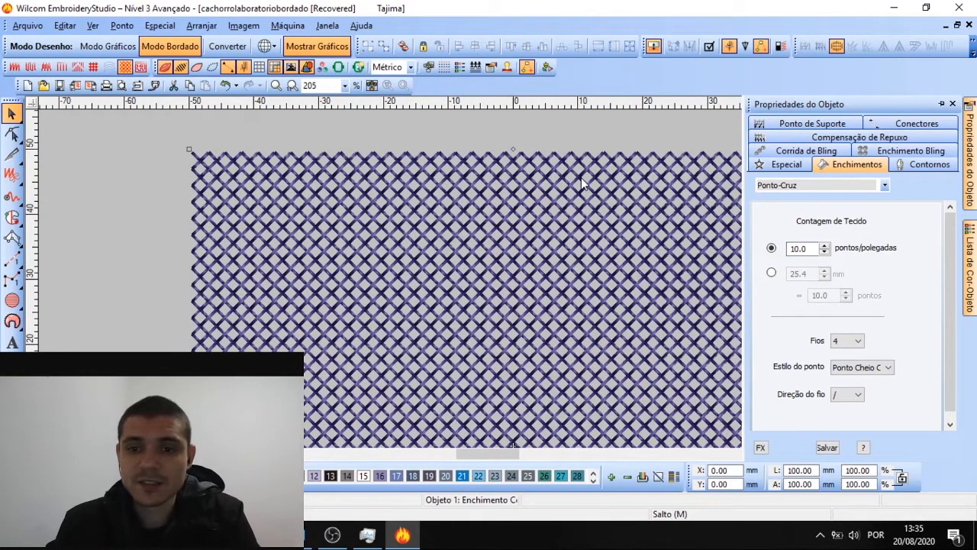
left_click(771, 274)
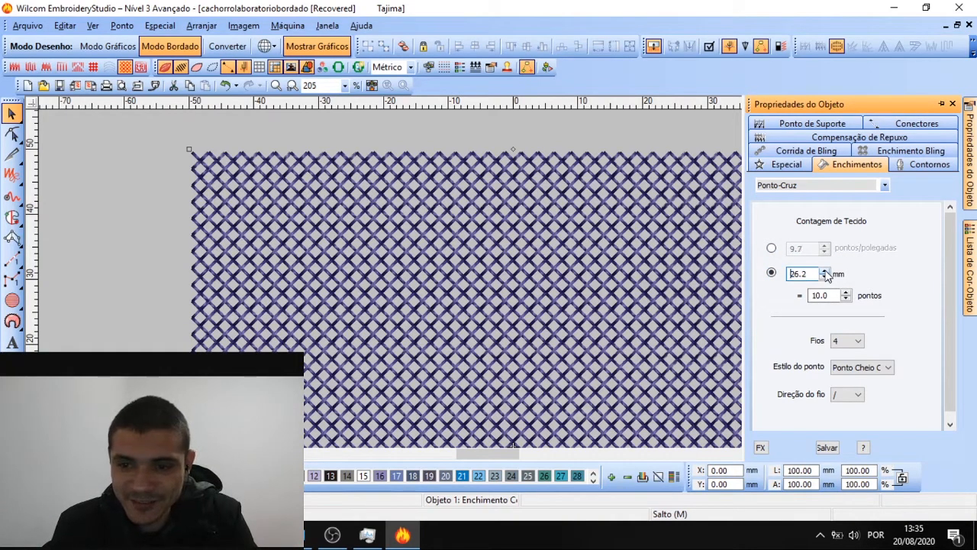
left_click(825, 271)
left_click(603, 130)
left_click(570, 224)
scroll(491, 246, "down", 1)
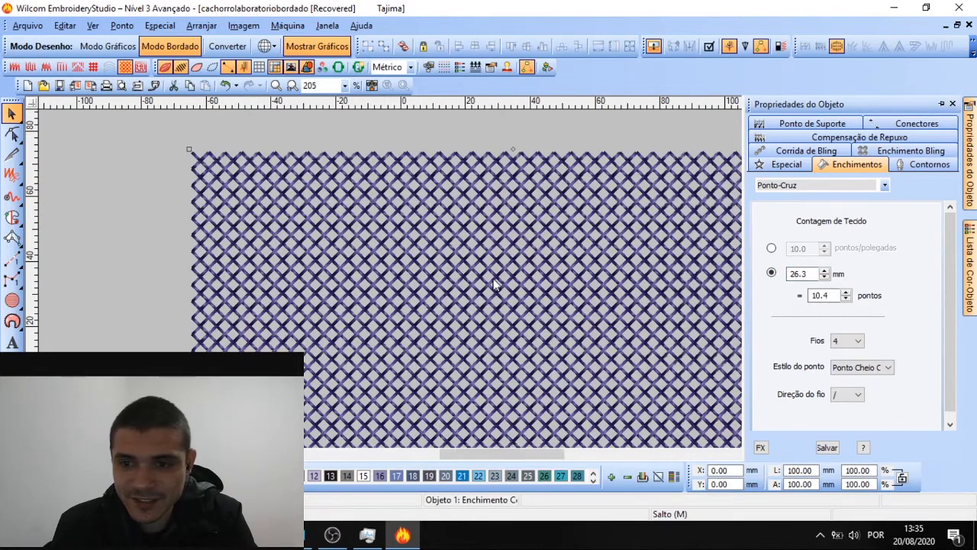
Try 6 and 2 threads for the cross stitches, settling on 4 threads
scroll(332, 349, "up", 1)
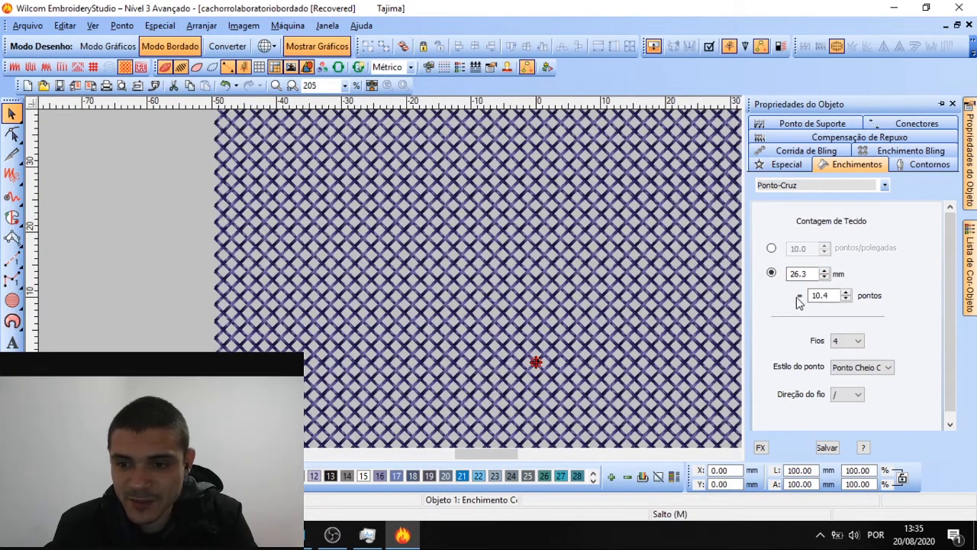
left_click(859, 342)
left_click(850, 362)
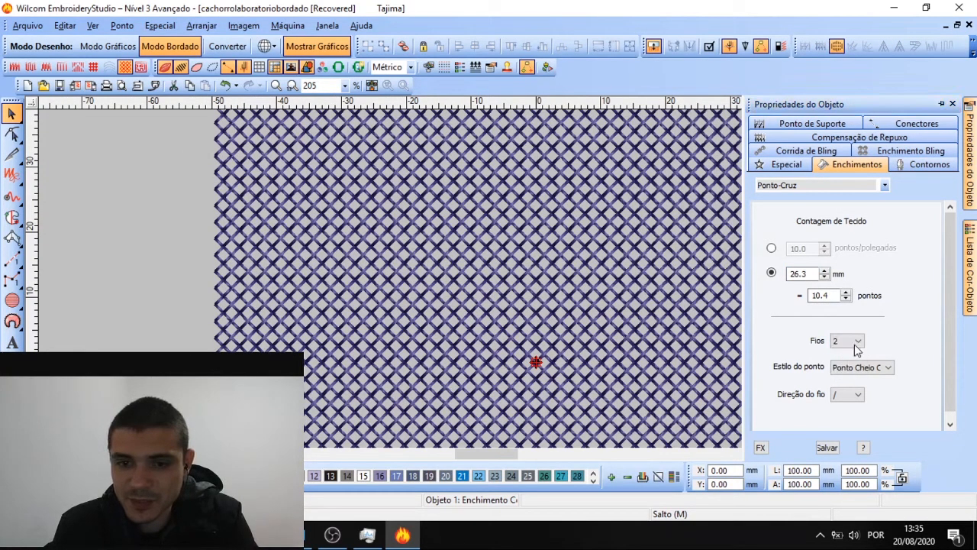
left_click(855, 341)
left_click(855, 341)
left_click(855, 342)
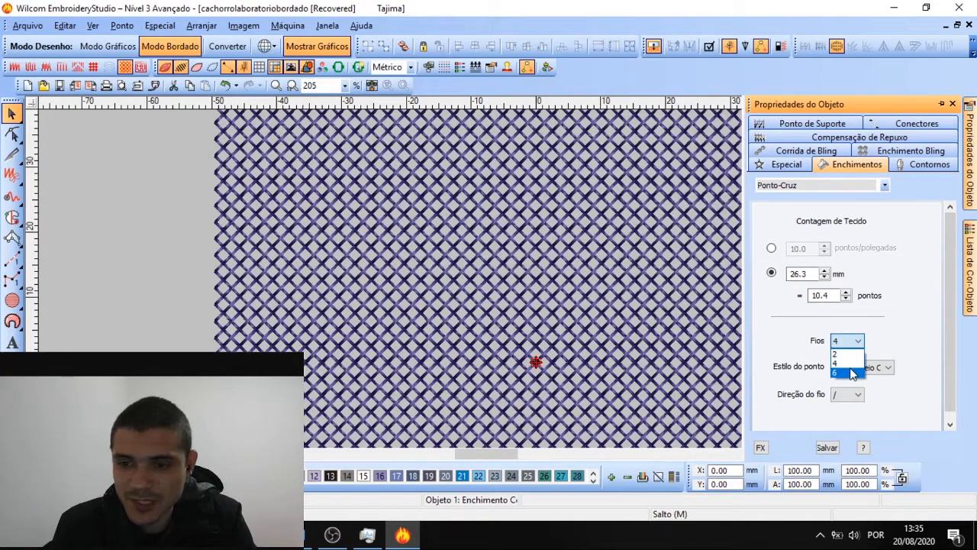
left_click(849, 372)
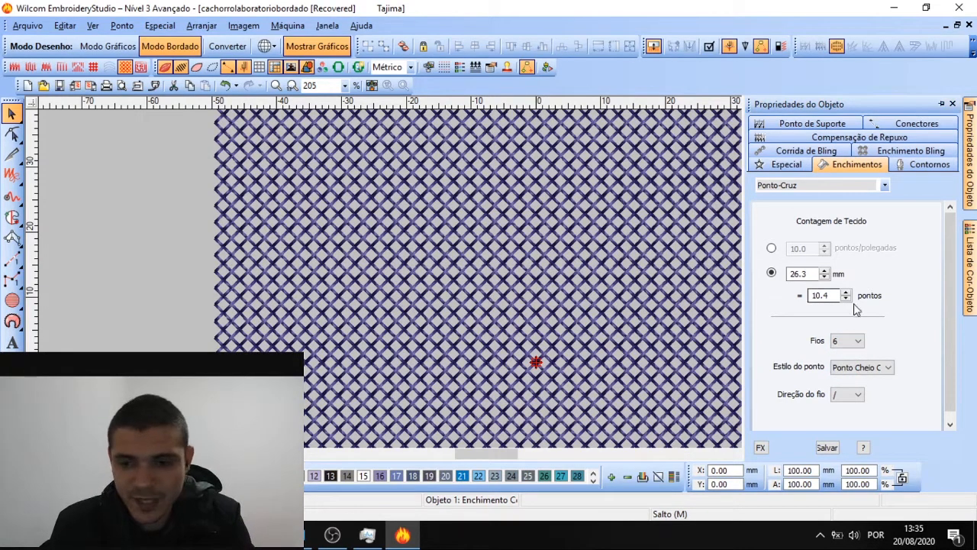
left_click(850, 342)
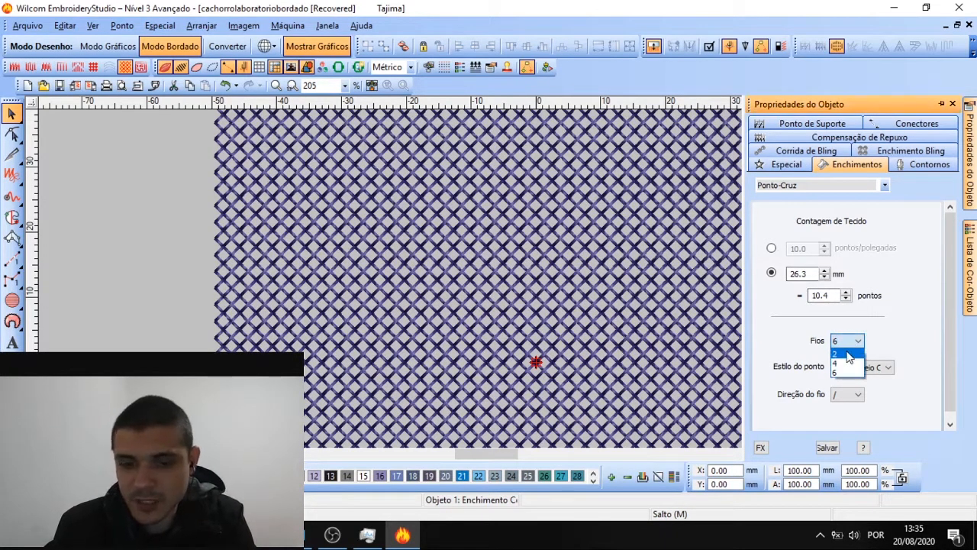
left_click(840, 354)
left_click(847, 341)
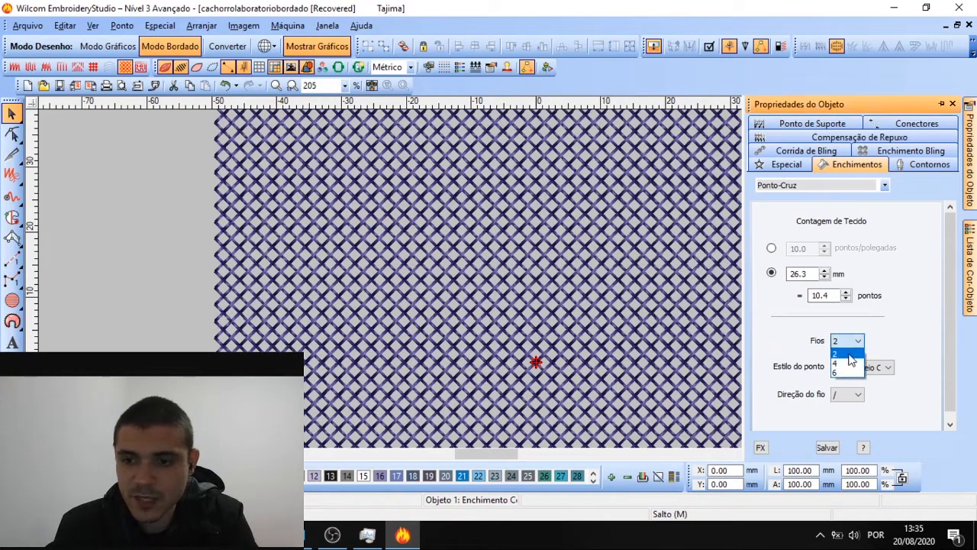
left_click(840, 363)
key("shift+z")
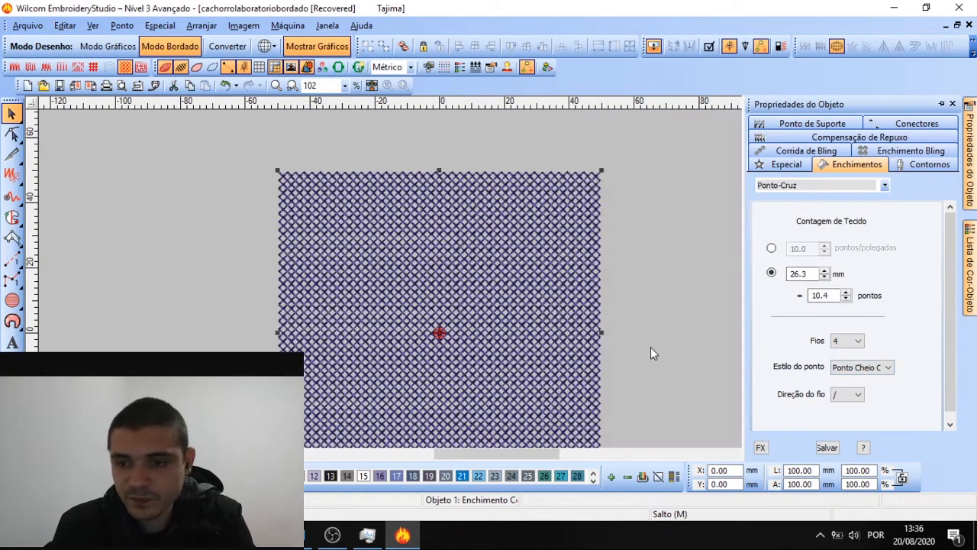
left_click(860, 368)
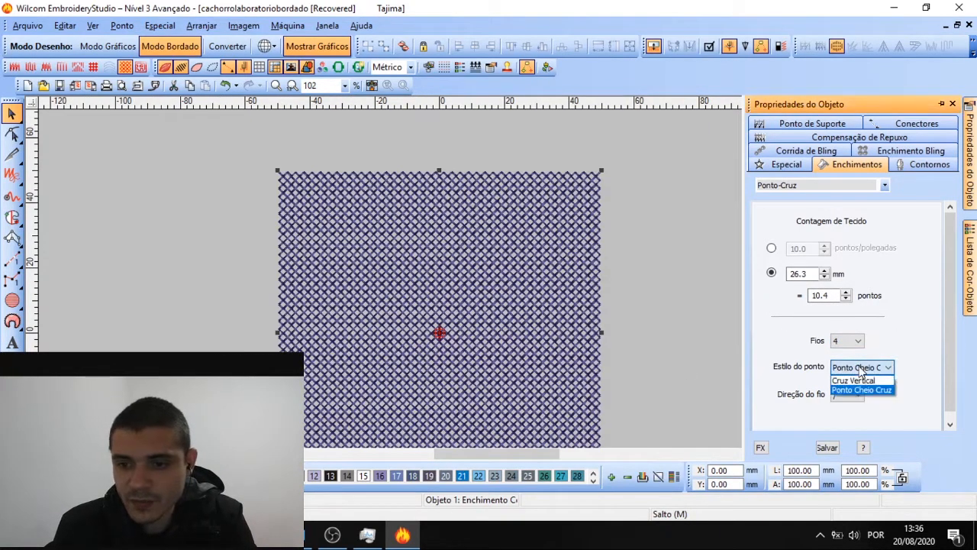
left_click(858, 380)
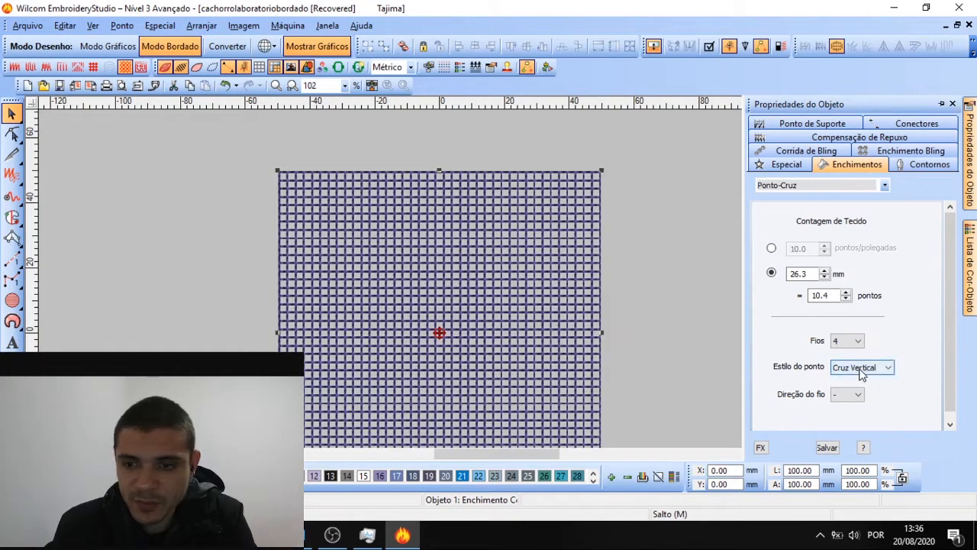
left_click(857, 369)
left_click(860, 395)
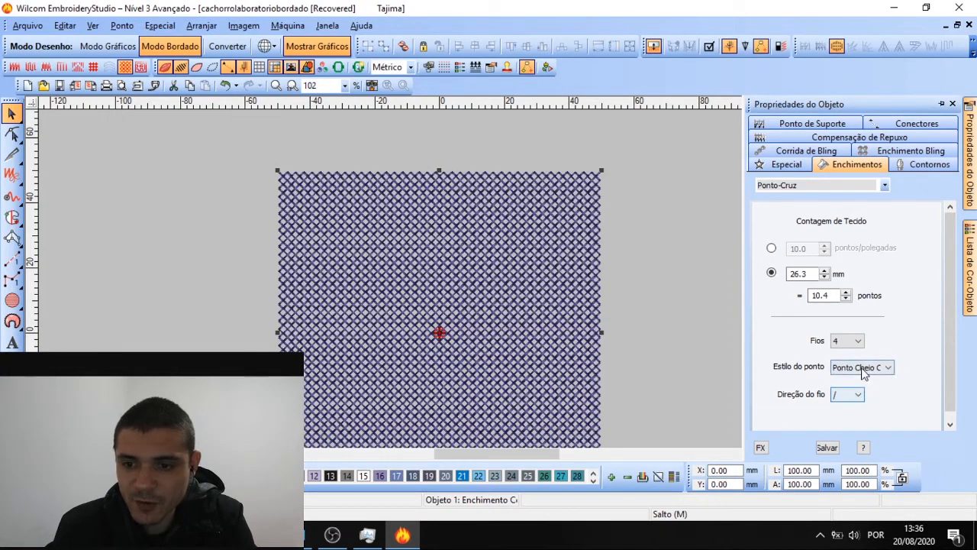
left_click(861, 368)
left_click(629, 299)
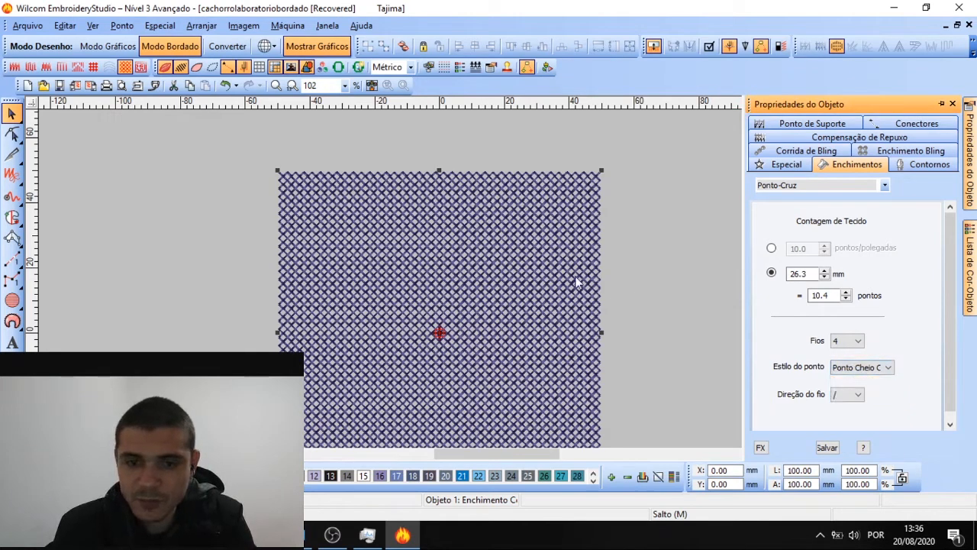
left_click(849, 395)
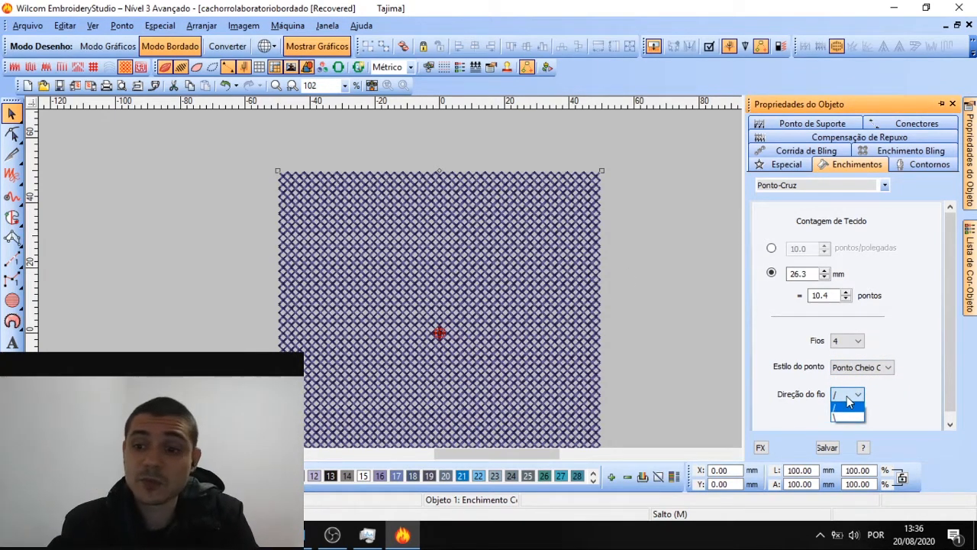
left_click(836, 416)
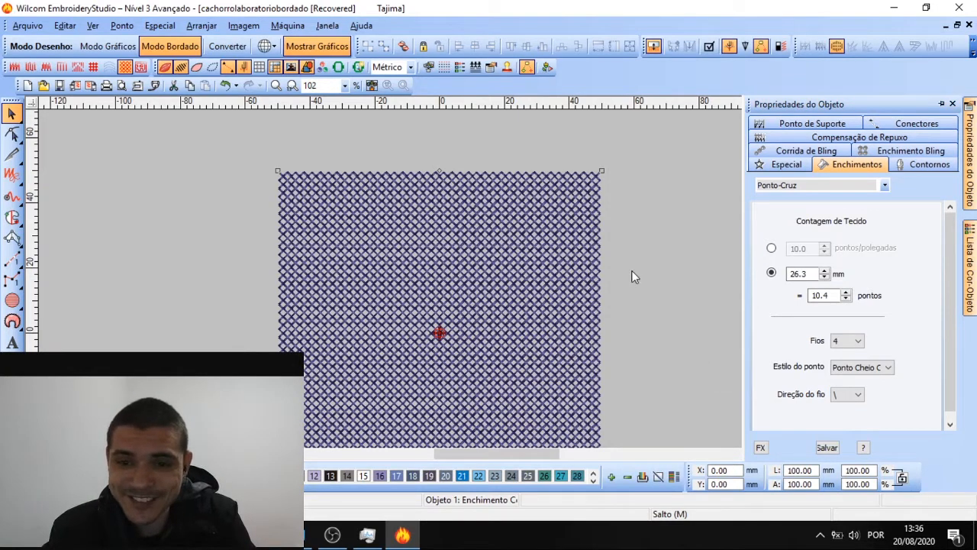
left_click(849, 395)
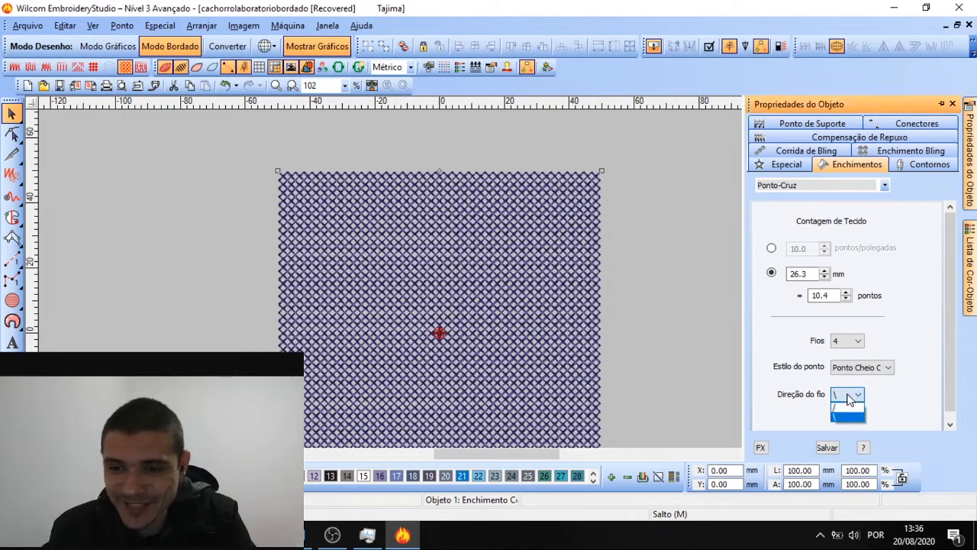
left_click(655, 261)
scroll(494, 282, "down", 1)
scroll(494, 283, "up", 1)
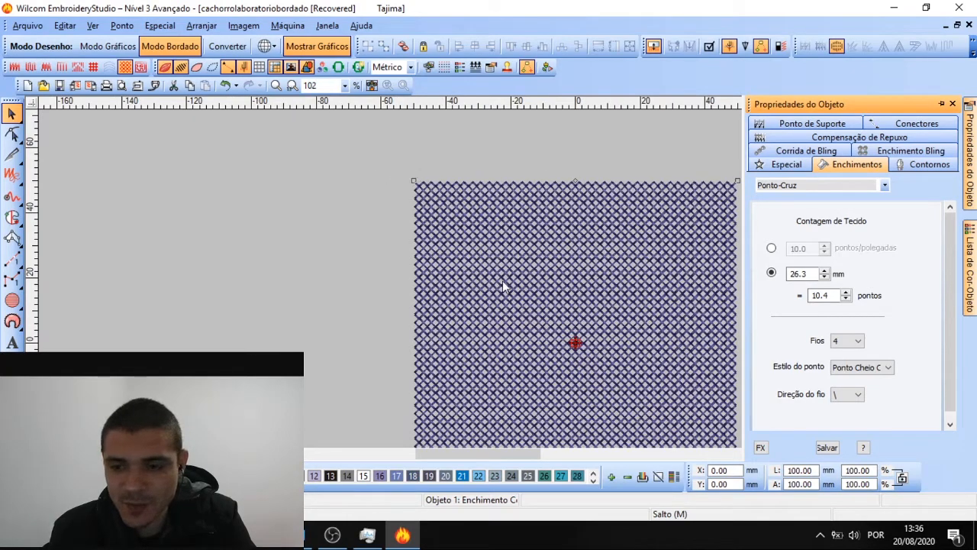
scroll(506, 301, "down", 1)
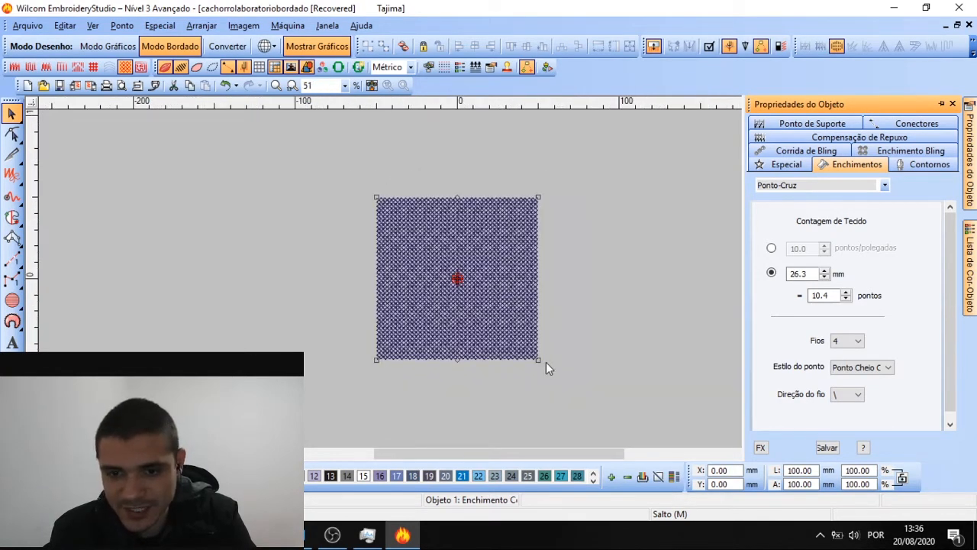
left_click(848, 397)
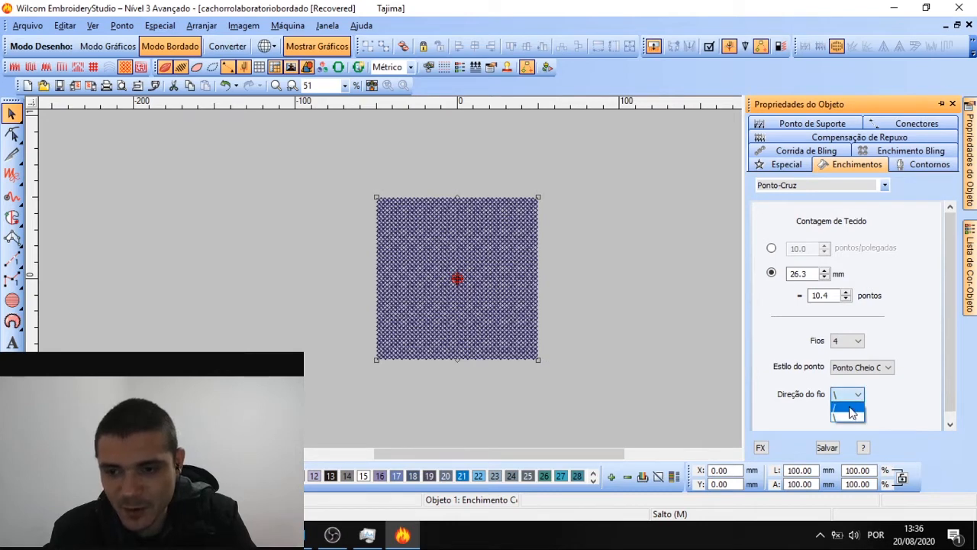
left_click(849, 409)
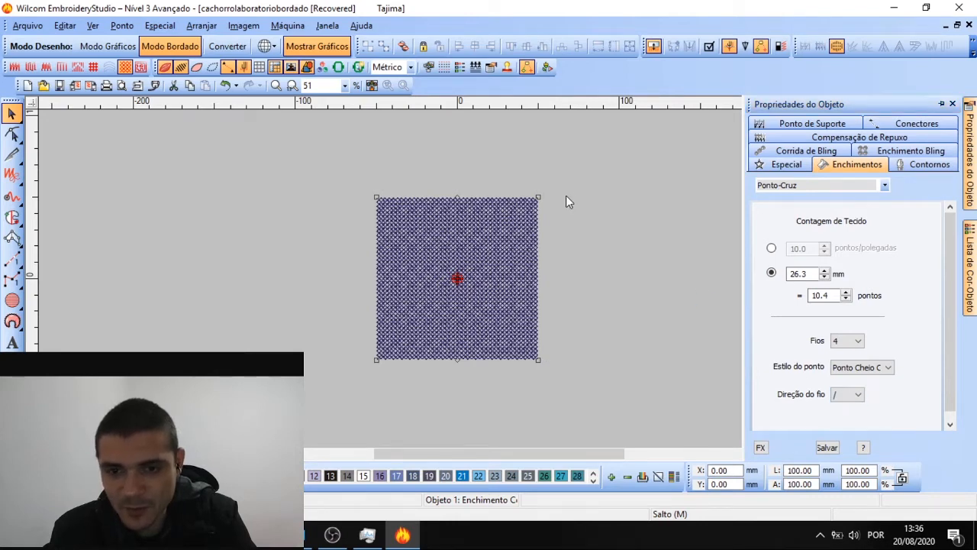
left_click(348, 374)
scroll(493, 279, "up", 2)
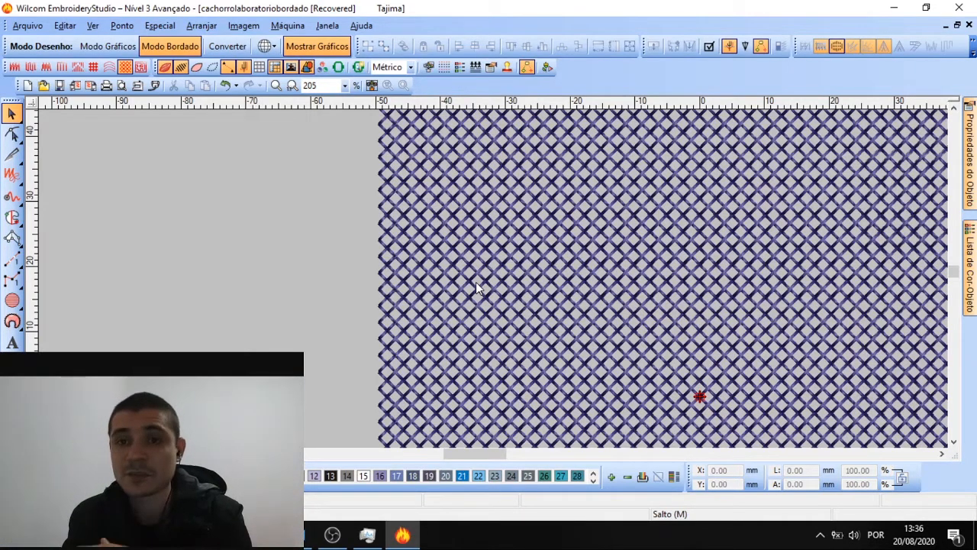
Change the square's Ponto-Cruz fill to the Enchimento Pontilhado stipple fill
scroll(625, 246, "down", 2)
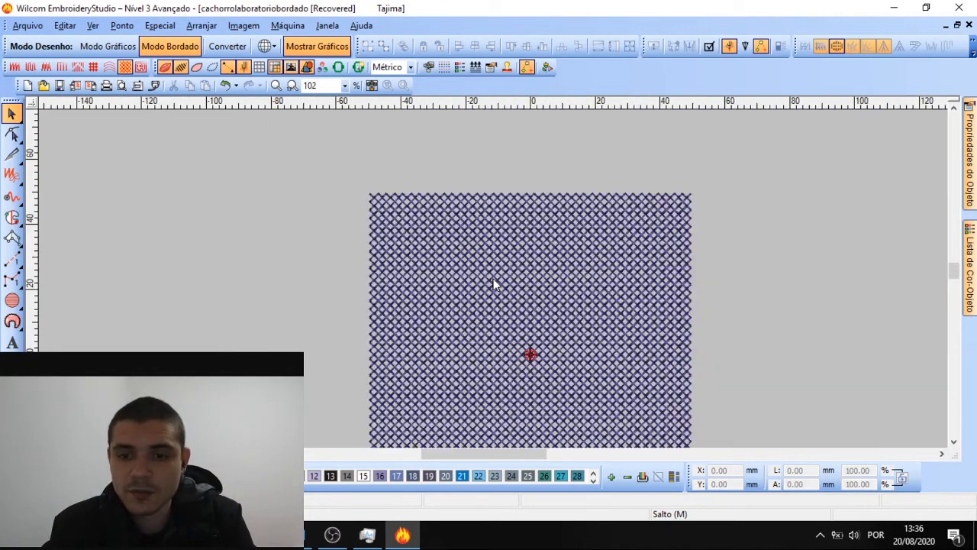
scroll(484, 325, "up", 1)
double_click(507, 286)
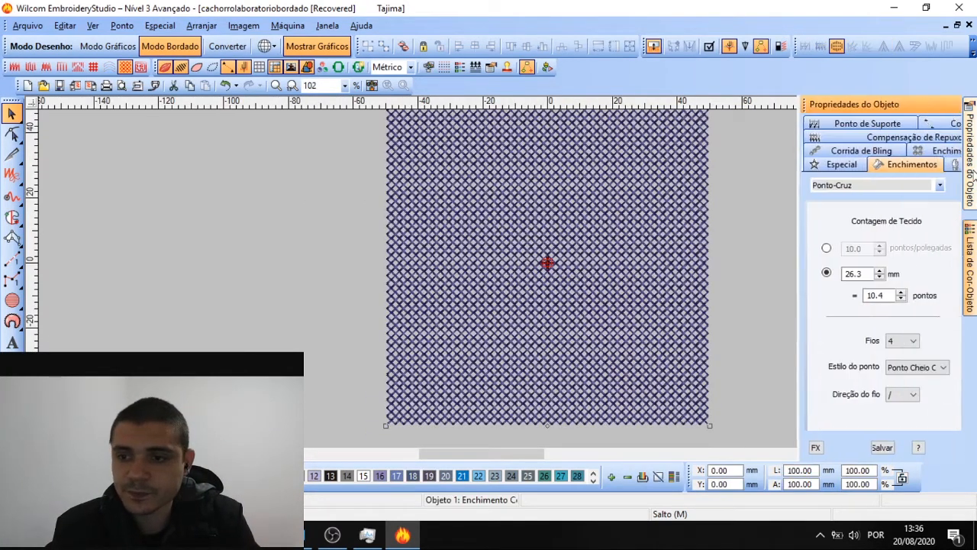
scroll(859, 315, "up", 1)
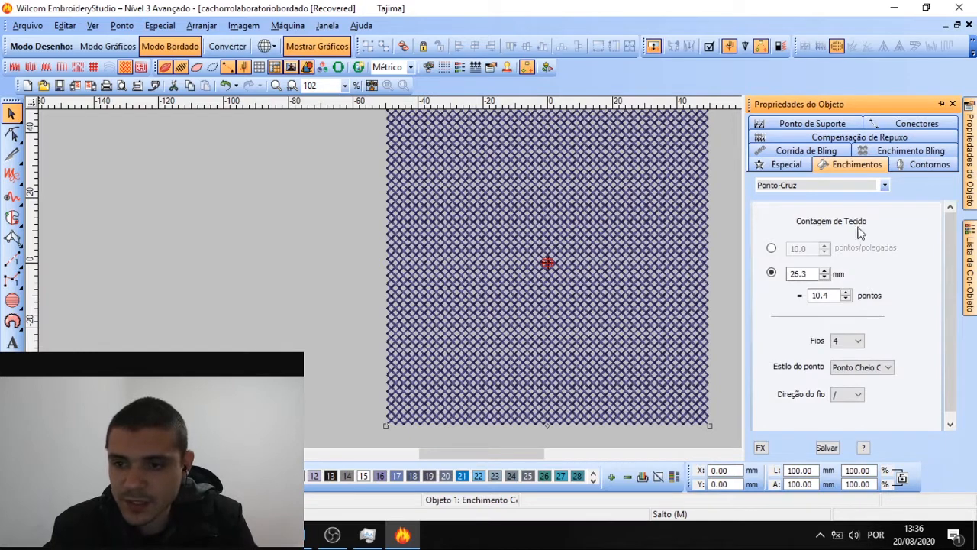
left_click(807, 185)
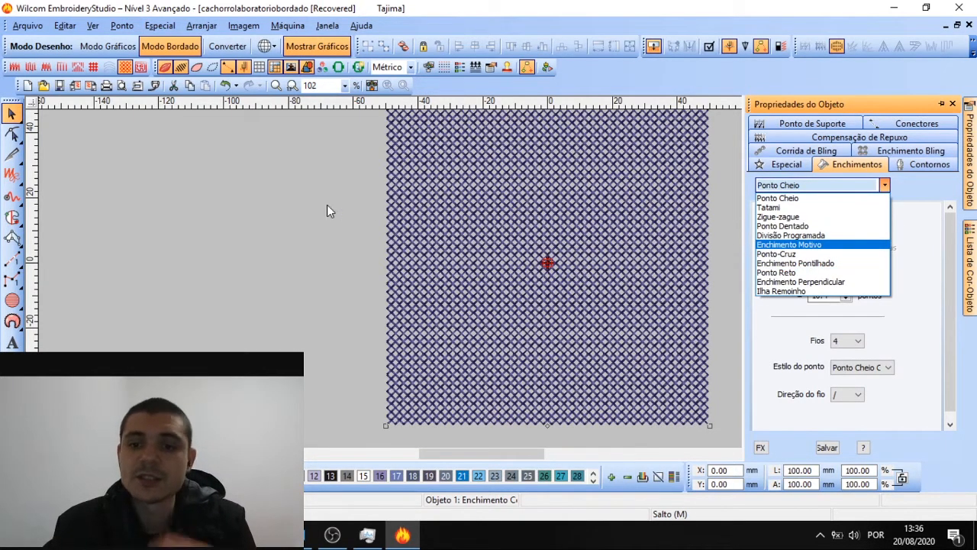
left_click(289, 210)
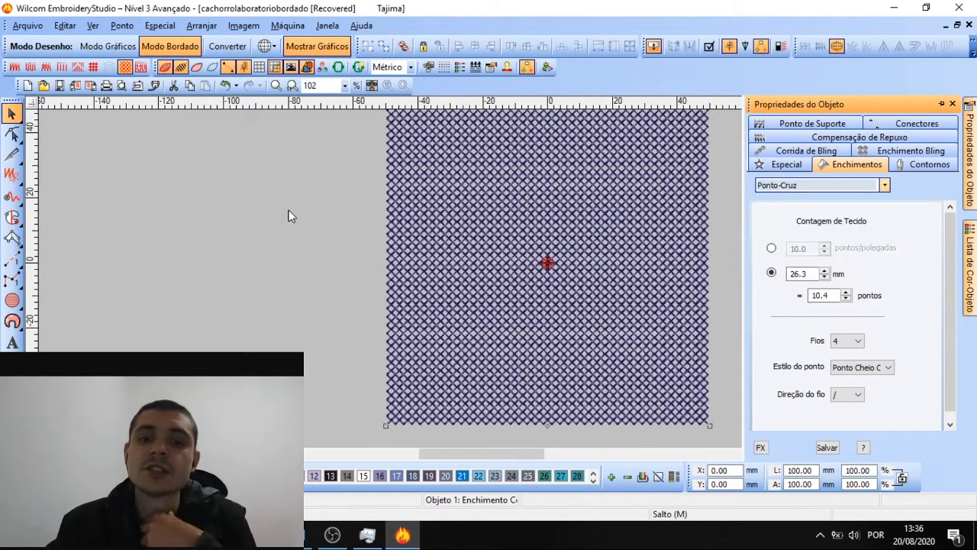
left_click(512, 211)
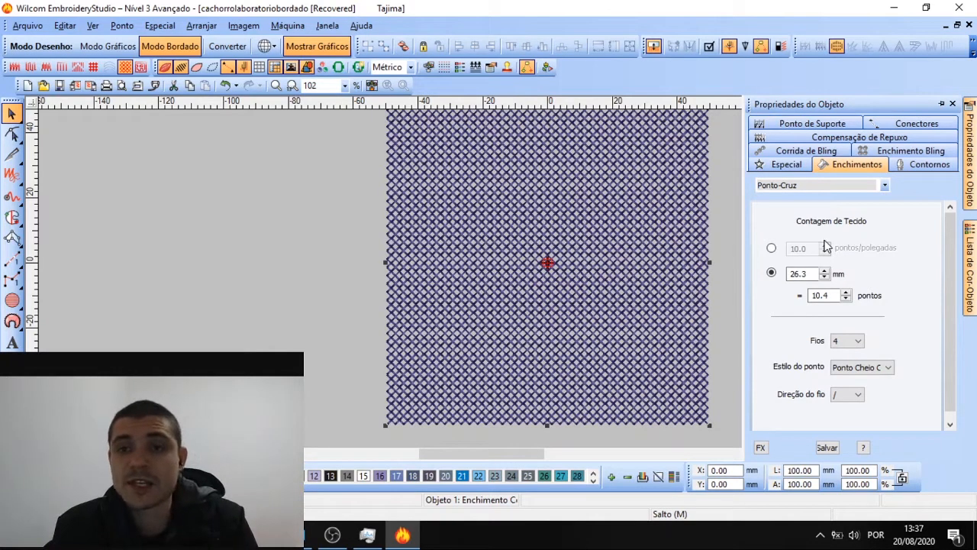
left_click(813, 191)
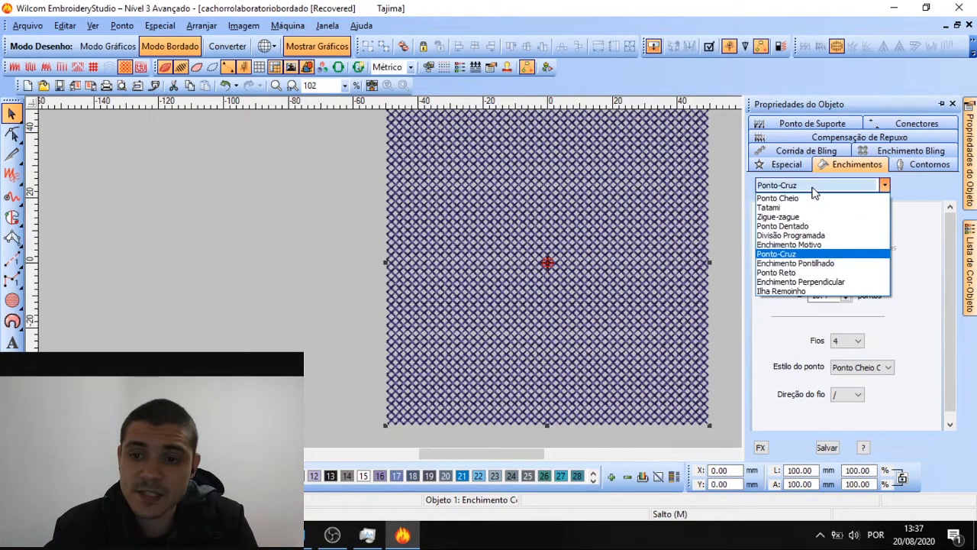
left_click(809, 263)
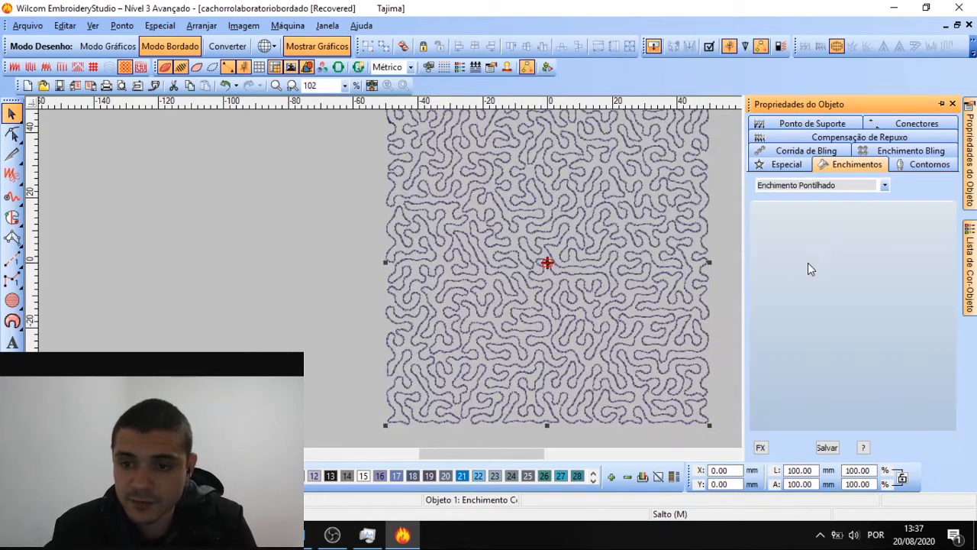
Experiment with the stipple's running-stitch length, ending around 8.60 mm
left_click(252, 217)
left_click(592, 228)
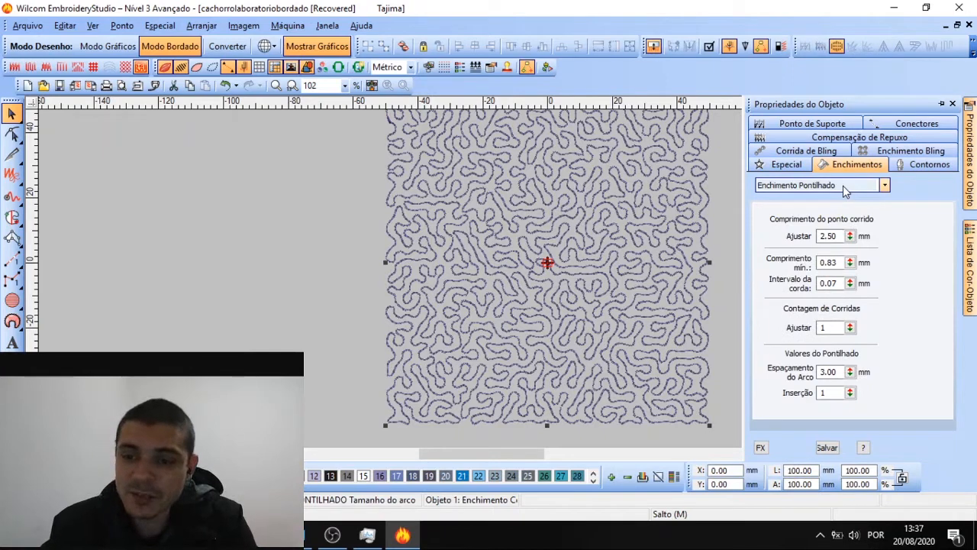
left_click(293, 239)
scroll(486, 281, "down", 1)
scroll(493, 279, "up", 1)
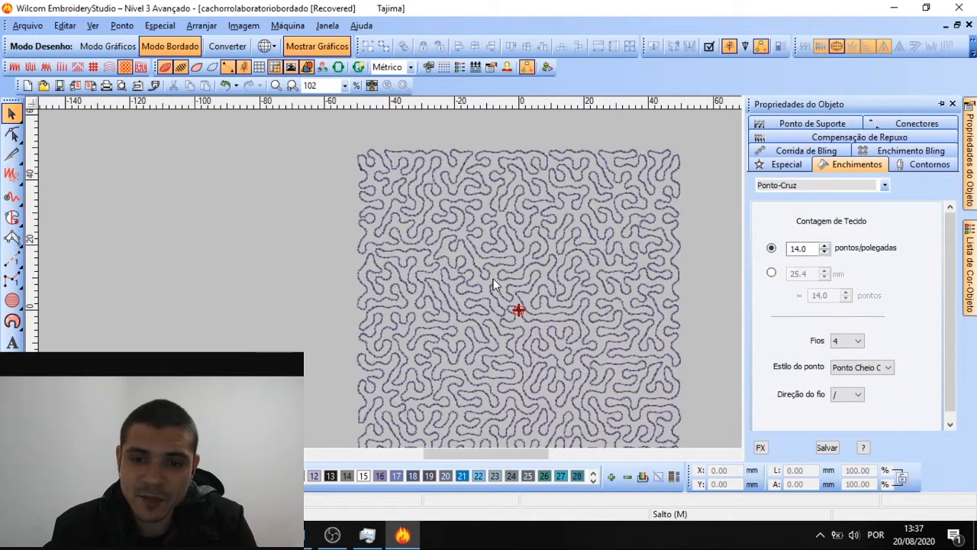
scroll(506, 275, "down", 1)
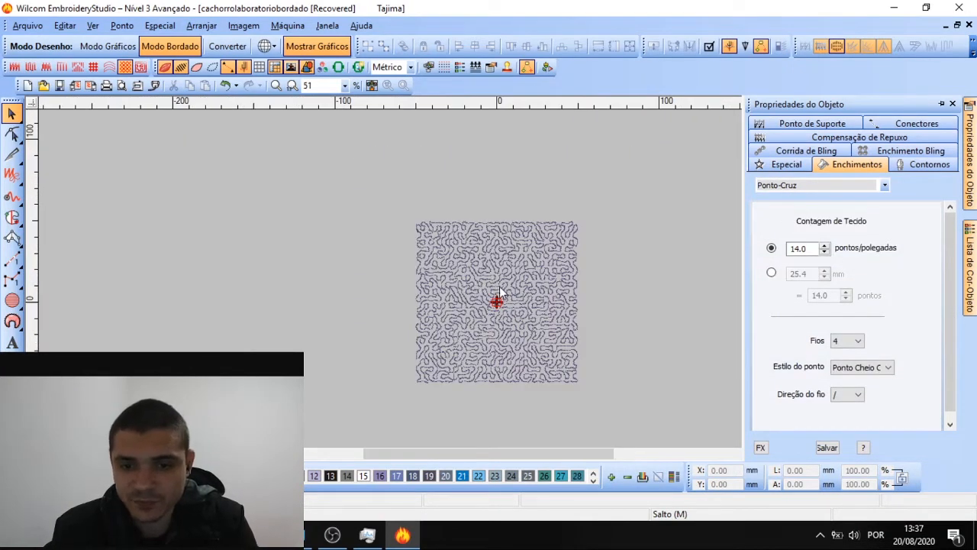
scroll(500, 291, "up", 2)
scroll(500, 291, "down", 1)
left_click(569, 267)
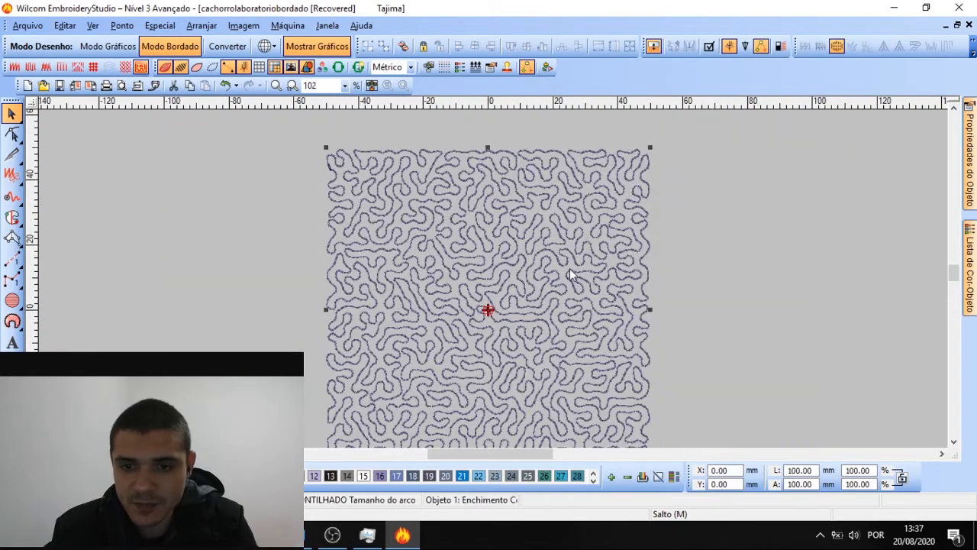
scroll(570, 267, "down", 1)
mouse_move(970, 181)
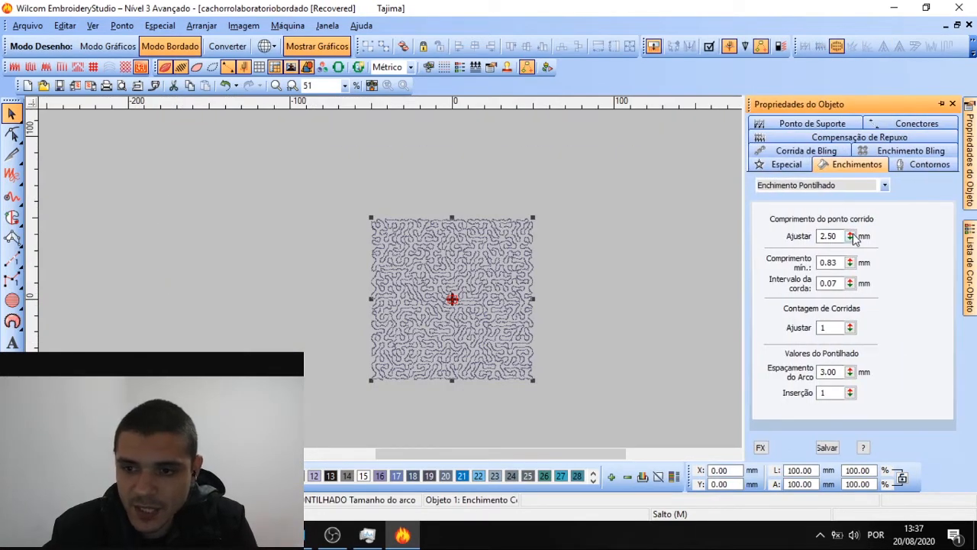
left_click_drag(853, 236, 778, 233)
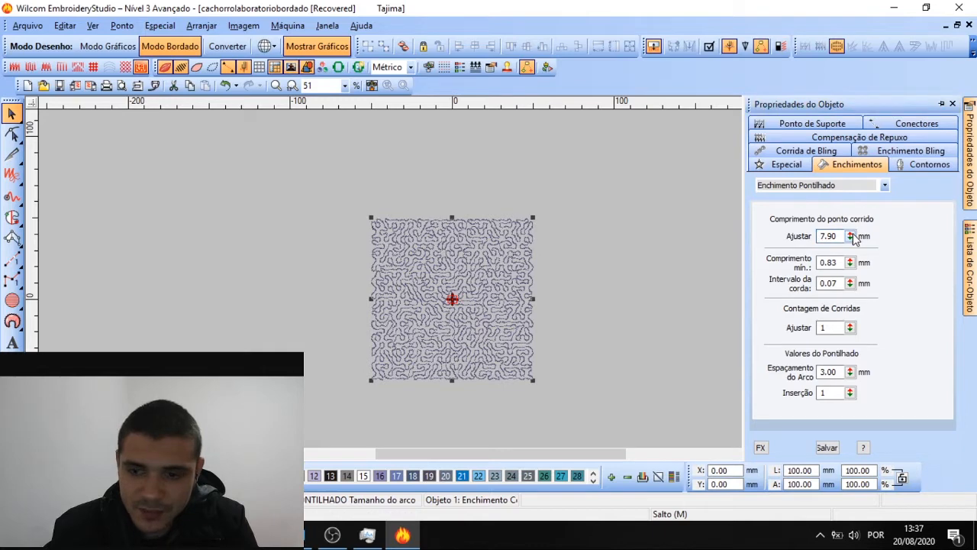
left_click_drag(852, 236, 779, 305)
left_click_drag(853, 236, 779, 330)
scroll(533, 301, "up", 1)
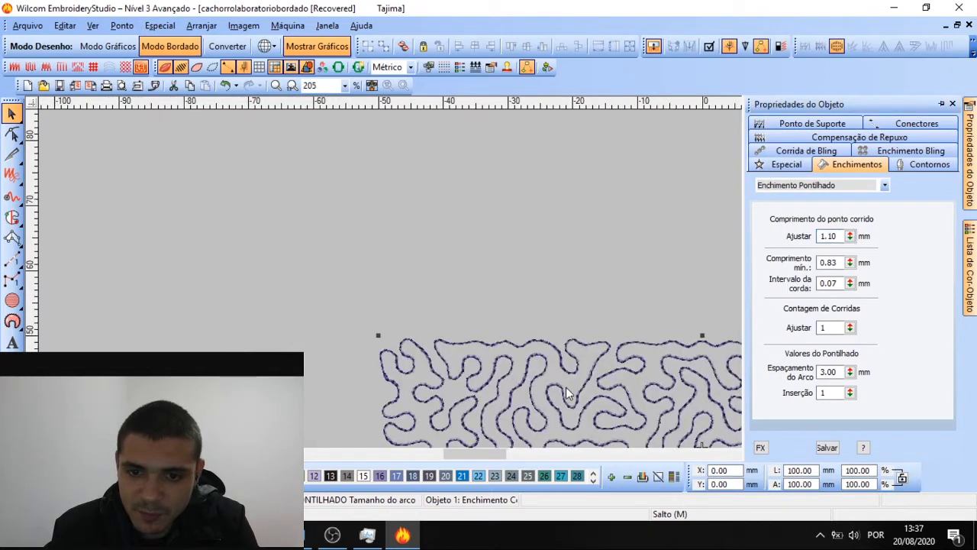
scroll(565, 387, "up", 1)
left_click_drag(852, 235, 794, 228)
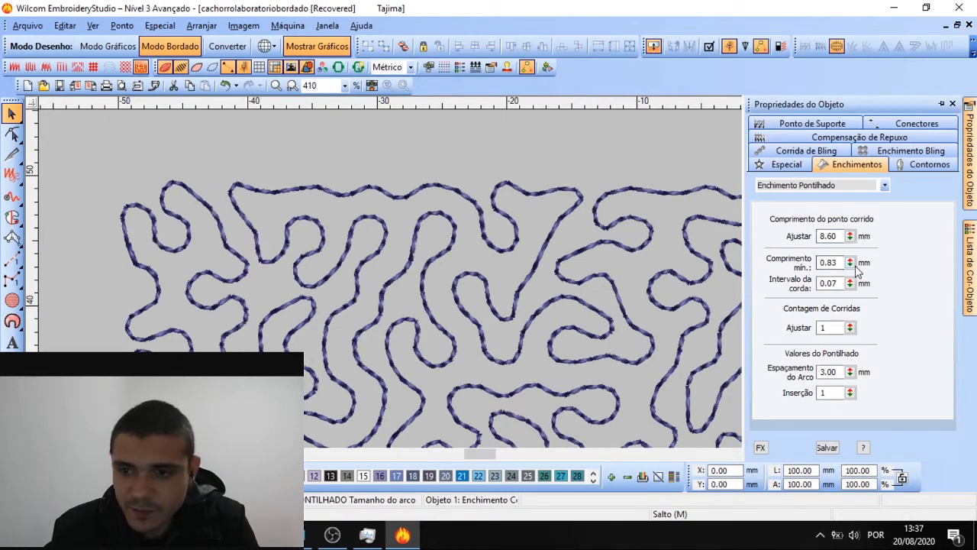
Set the minimum length to 1.23 mm after trying 5.53 mm, and try a 1.37 mm chord gap
left_click_drag(850, 262, 784, 340)
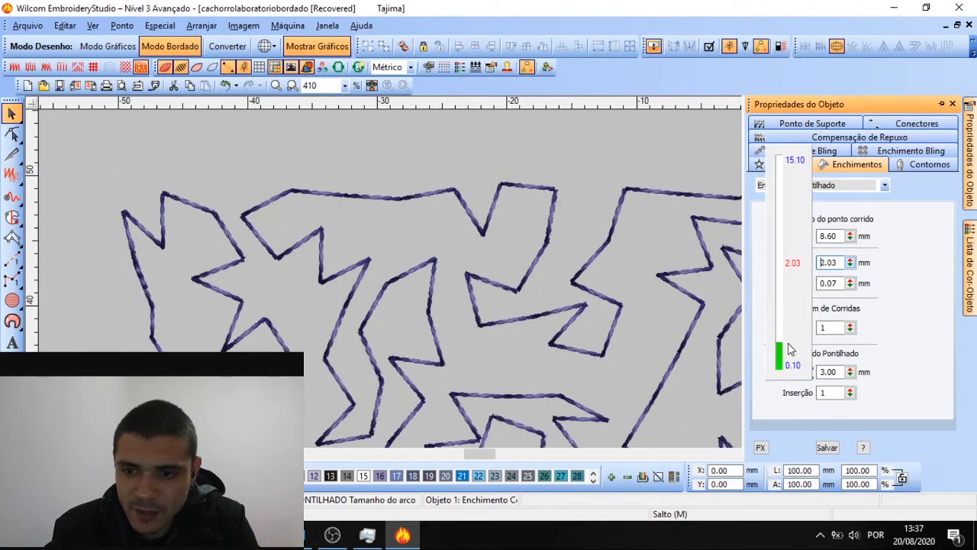
scroll(491, 285, "down", 2)
scroll(492, 284, "up", 1)
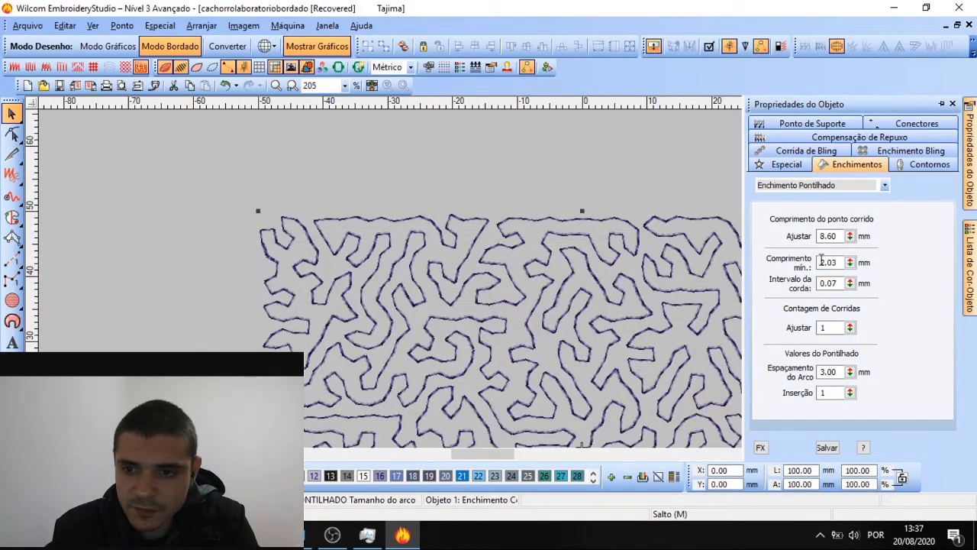
left_click_drag(849, 263, 782, 361)
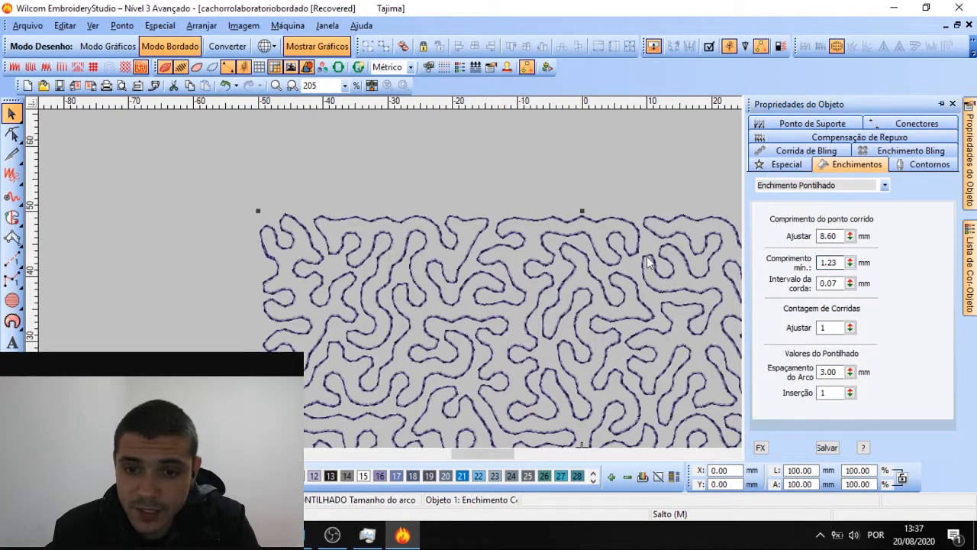
left_click_drag(849, 283, 790, 357)
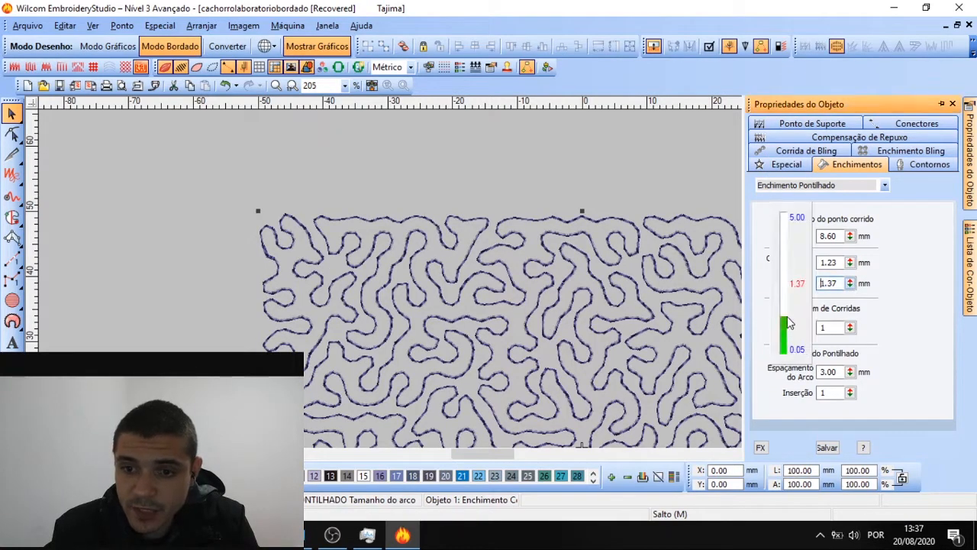
left_click_drag(790, 323, 790, 323)
Undo the chord gap and give the stipple 3 runs after comparing with 1 run
key("ctrl+z")
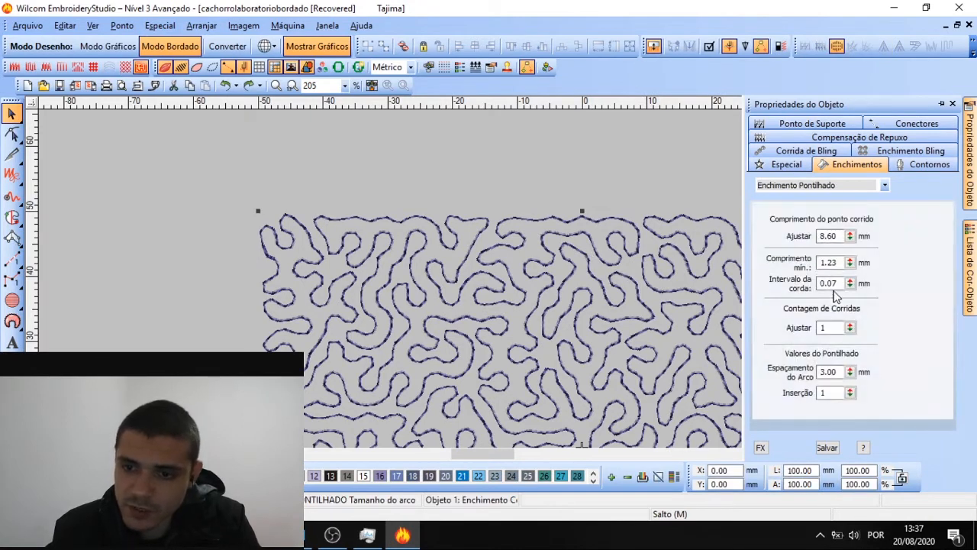
left_click(849, 327)
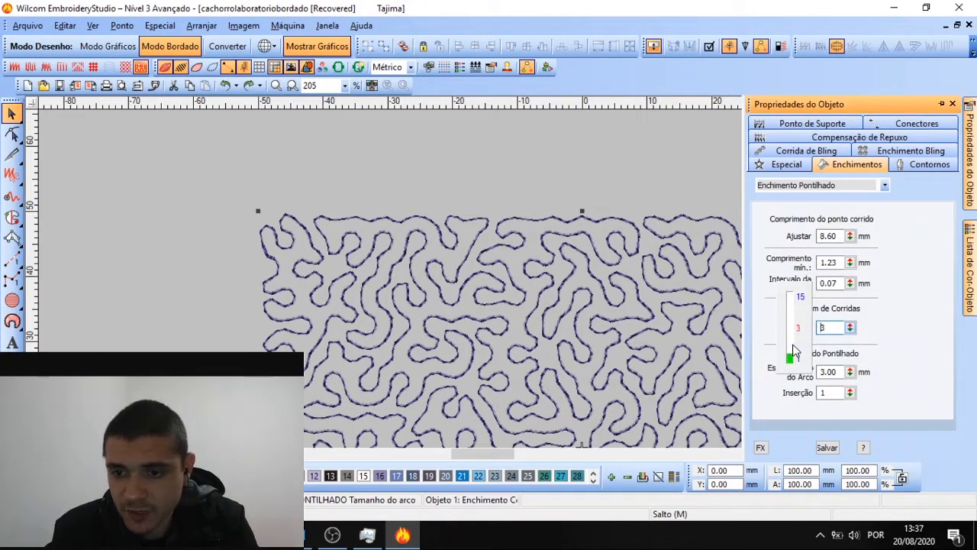
left_click(794, 351)
left_click(850, 328)
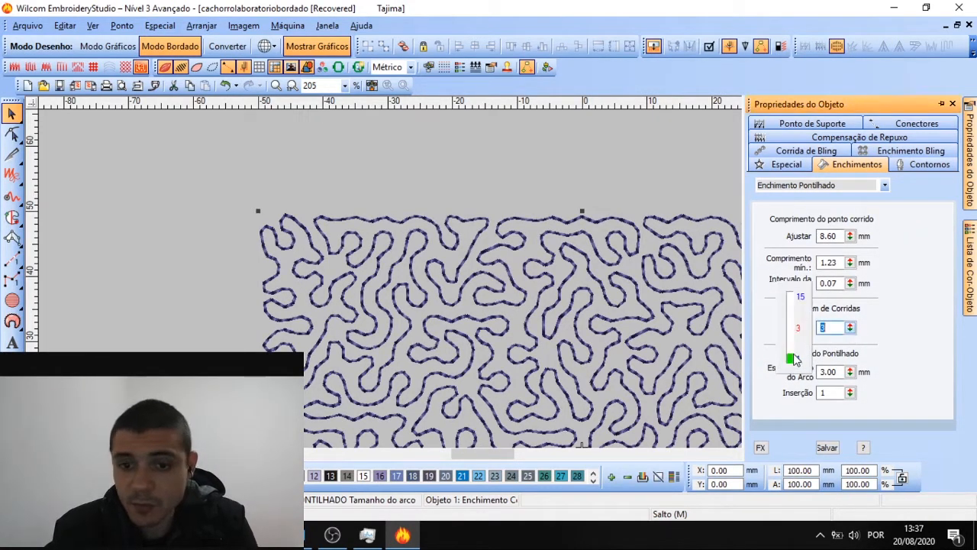
left_click(542, 180)
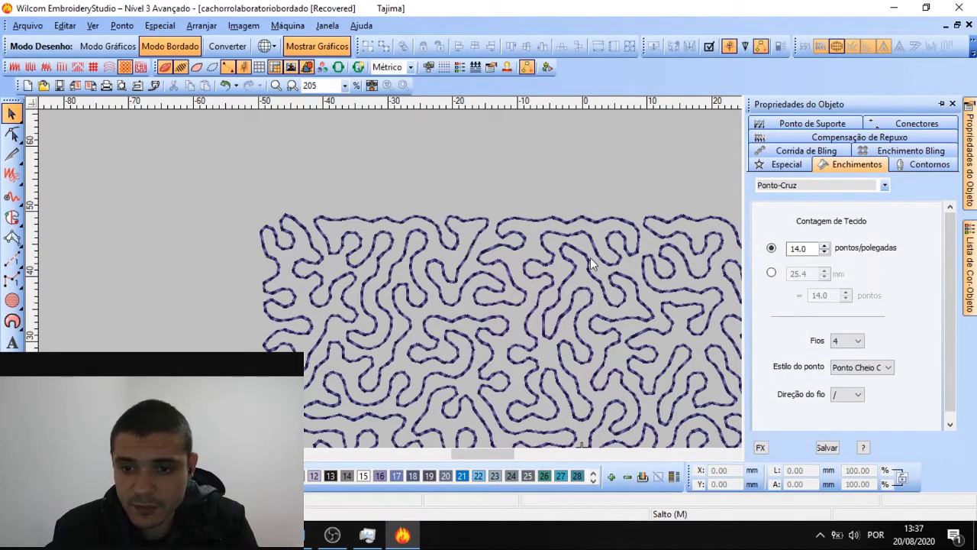
left_click(590, 257)
left_click(850, 327)
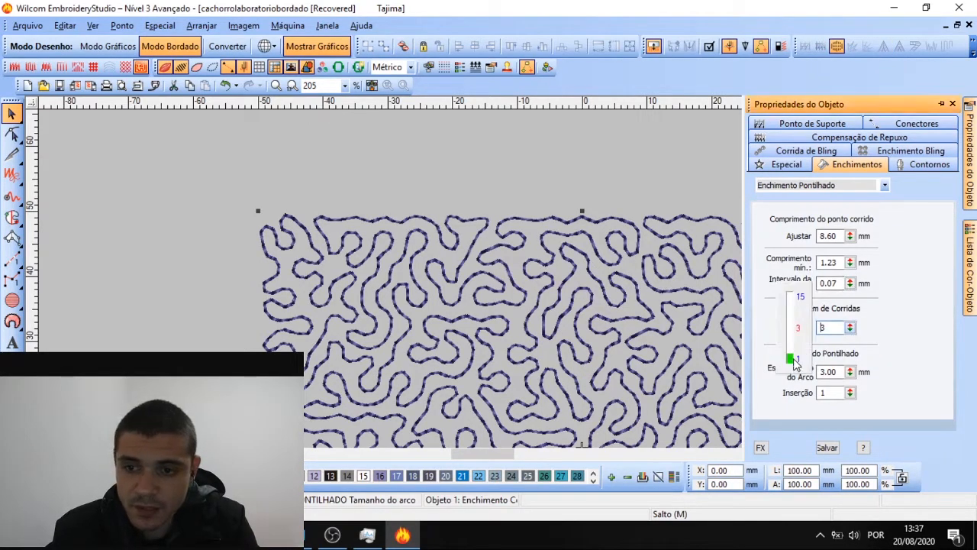
left_click(794, 359)
left_click(850, 328)
left_click(792, 351)
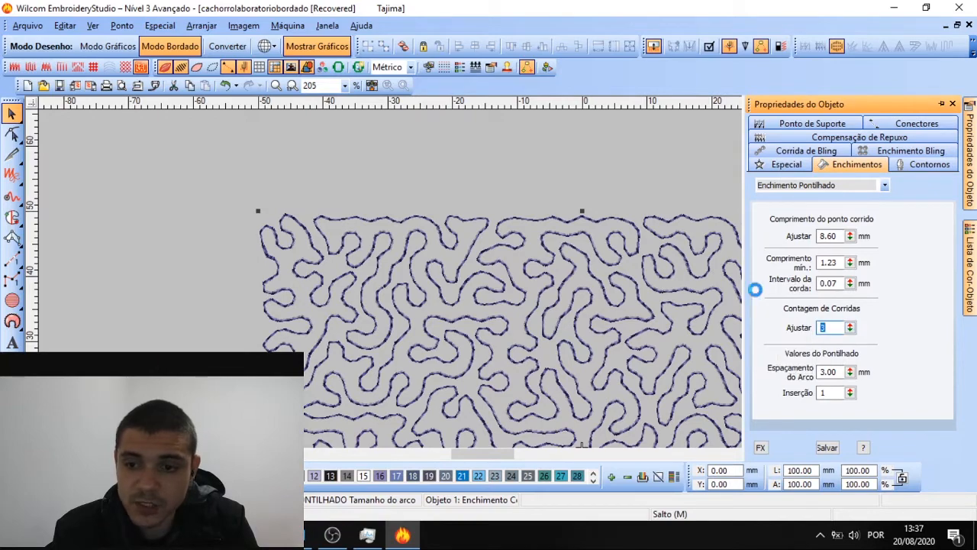
left_click(575, 168)
scroll(495, 327, "down", 1)
scroll(495, 327, "up", 1)
left_click(494, 283)
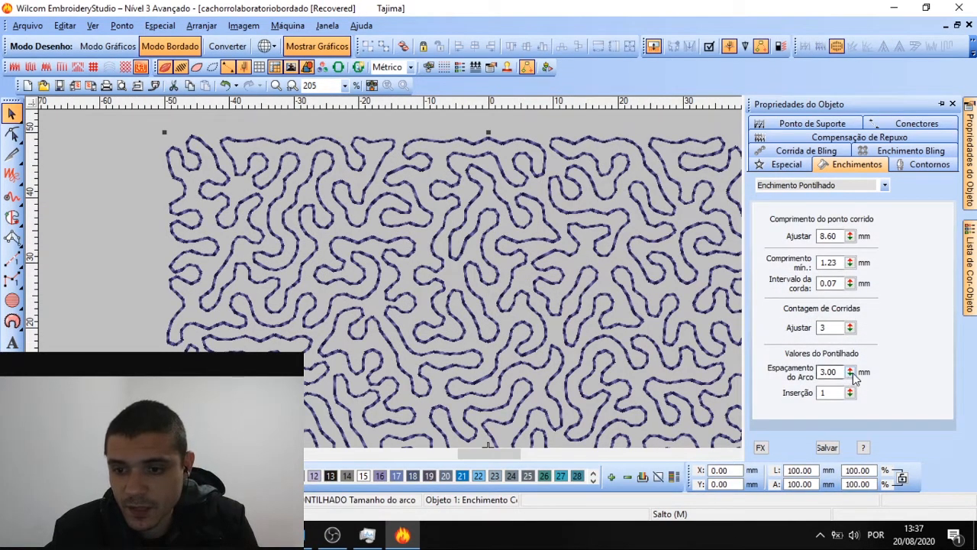
Raise the stipple's insertion value to 3
left_click(850, 393)
left_click(799, 375)
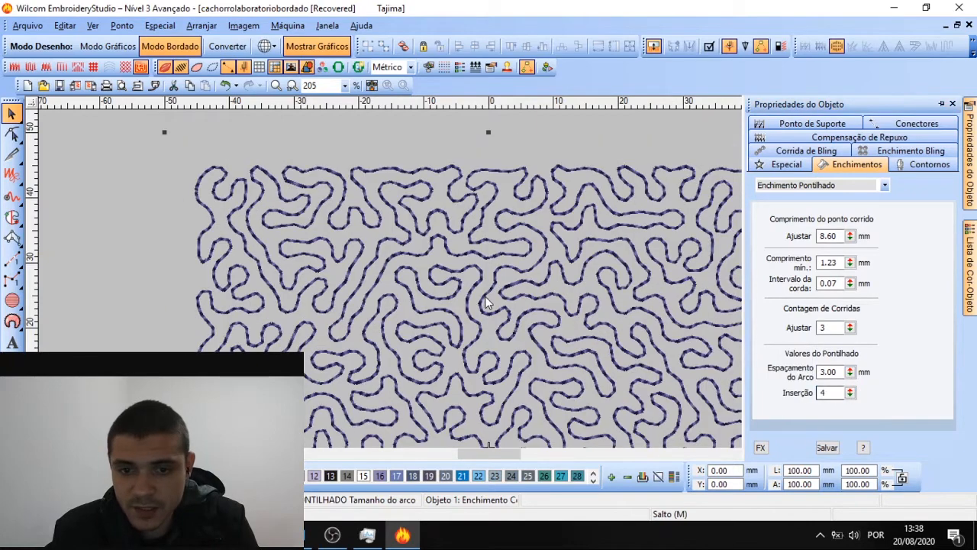
scroll(486, 301, "down", 2)
scroll(495, 284, "up", 1)
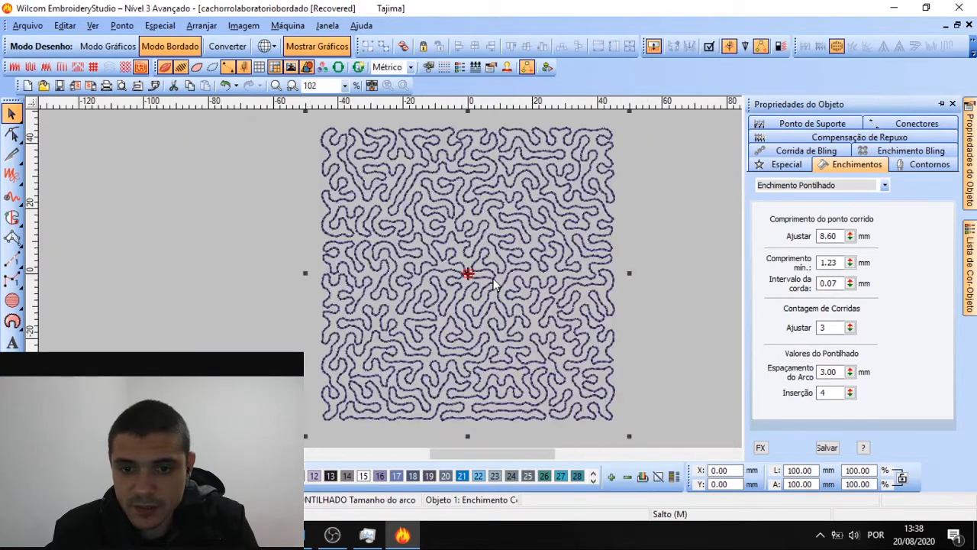
Compare arc spacings of 2.39, 1.74, 1.40, 1.22 and 10 mm, settling on 2.50 mm
left_click(849, 372)
left_click_drag(775, 371, 775, 467)
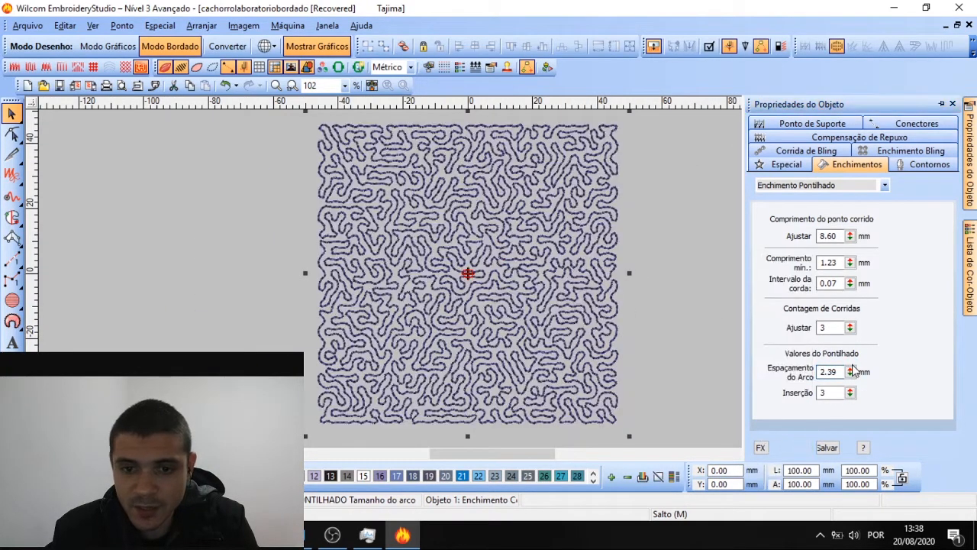
left_click_drag(852, 373, 774, 472)
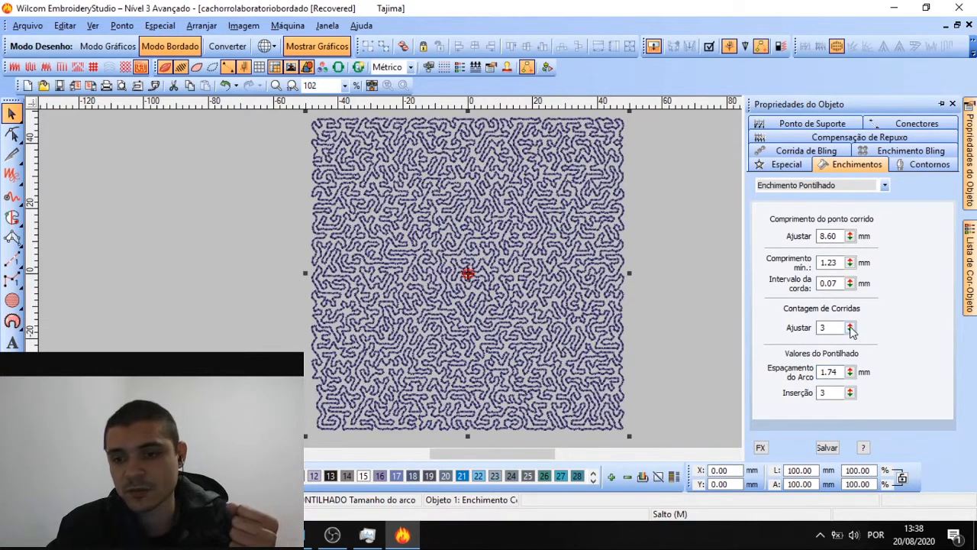
left_click_drag(852, 373, 779, 429)
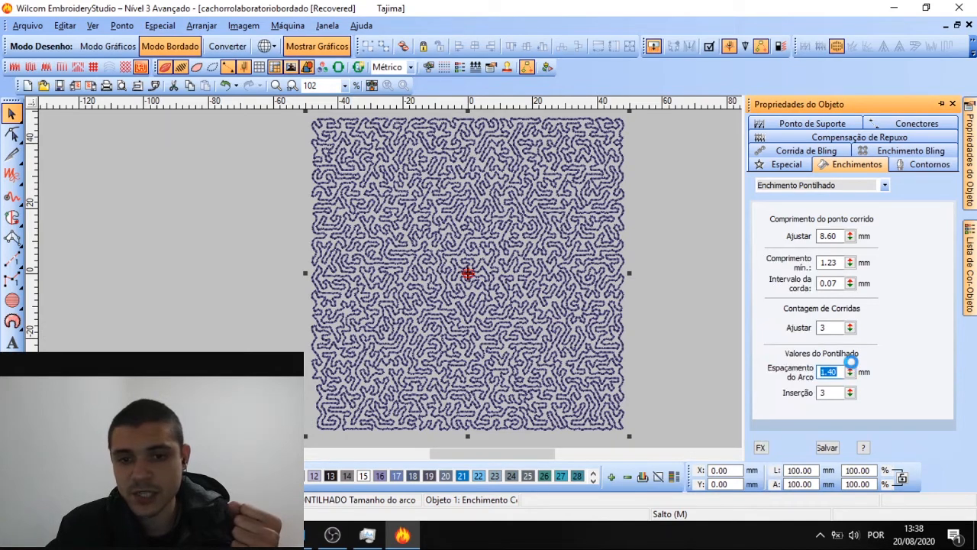
left_click_drag(849, 374, 788, 456)
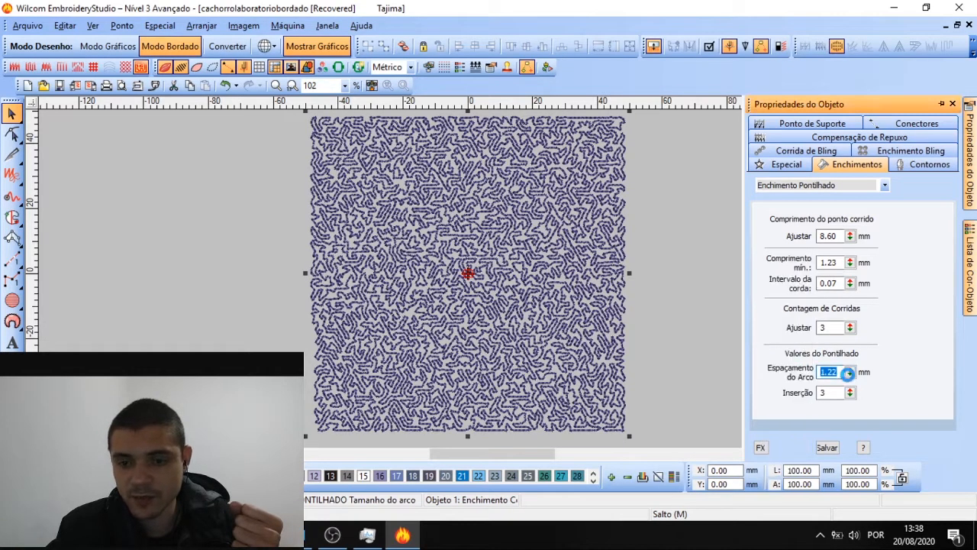
left_click_drag(848, 373, 776, 268)
left_click(843, 374)
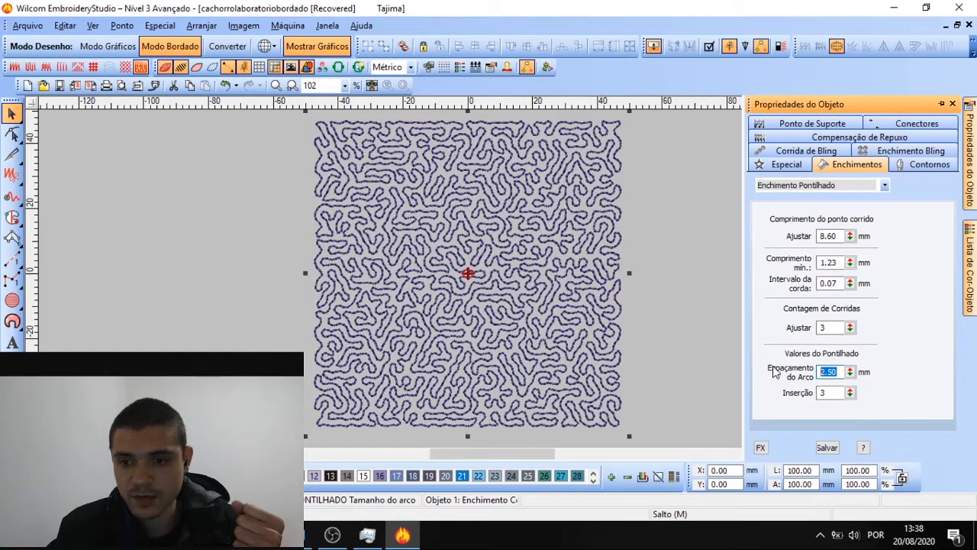
type("10")
key("Return")
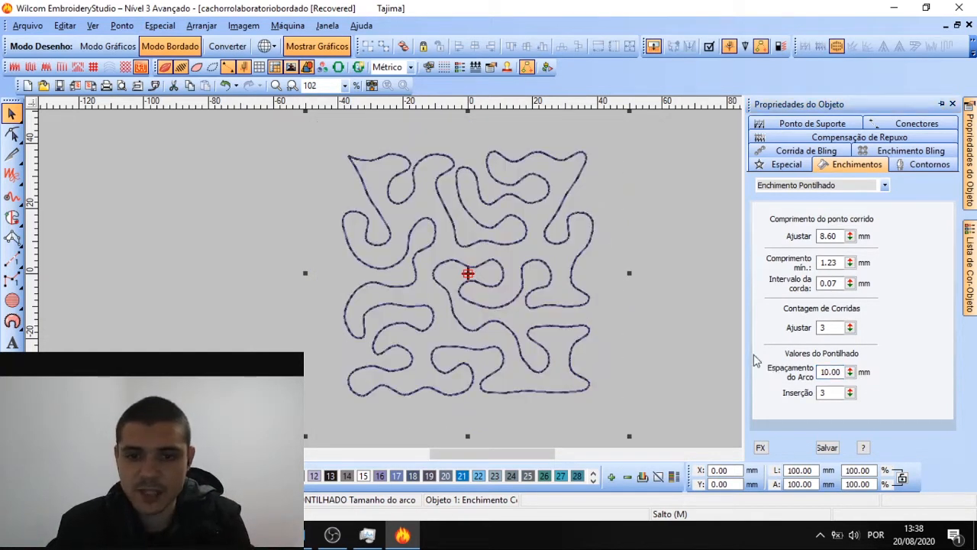
key("ctrl+z")
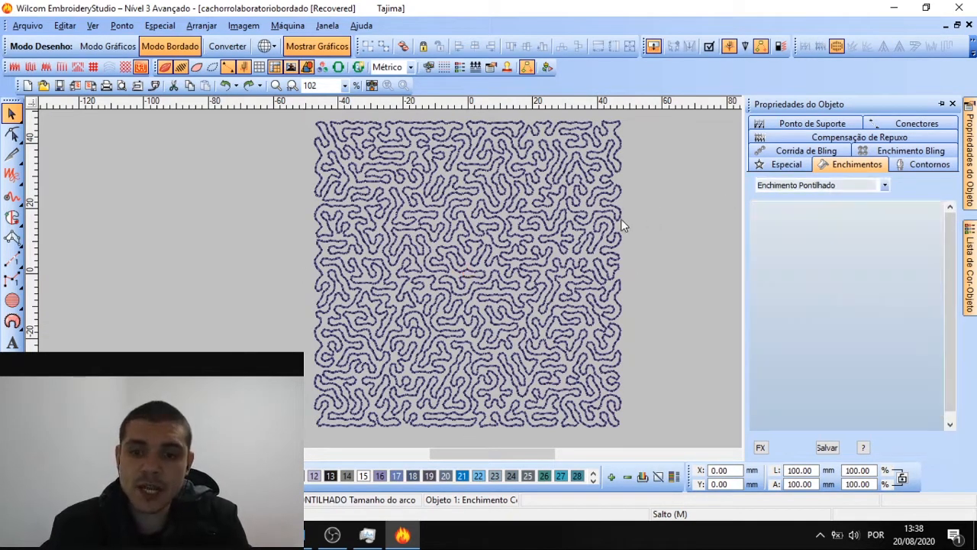
Switch the square's stipple fill to Ponto Reto and inspect the result
left_click(847, 185)
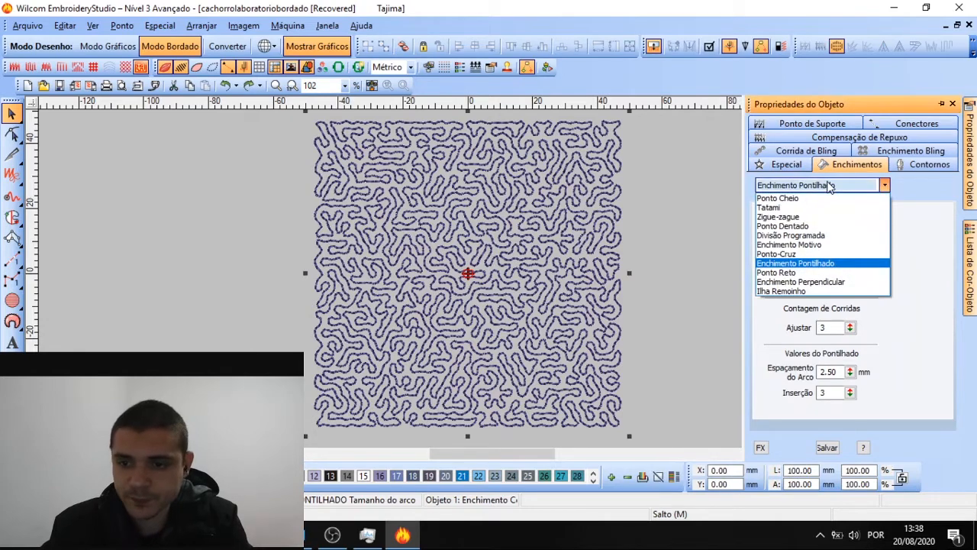
left_click(818, 276)
left_click(667, 247)
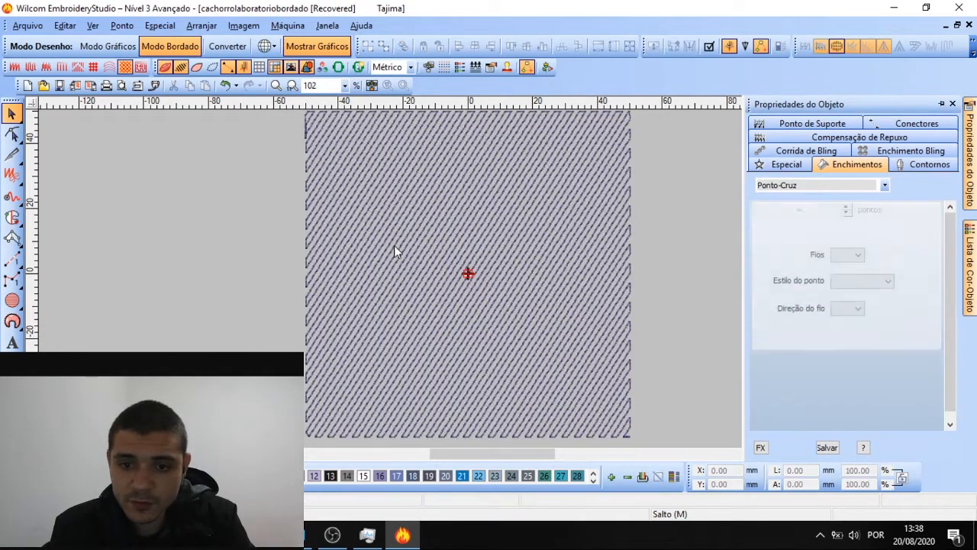
scroll(491, 277, "up", 1)
scroll(493, 278, "down", 1)
scroll(492, 279, "up", 1)
scroll(492, 284, "down", 1)
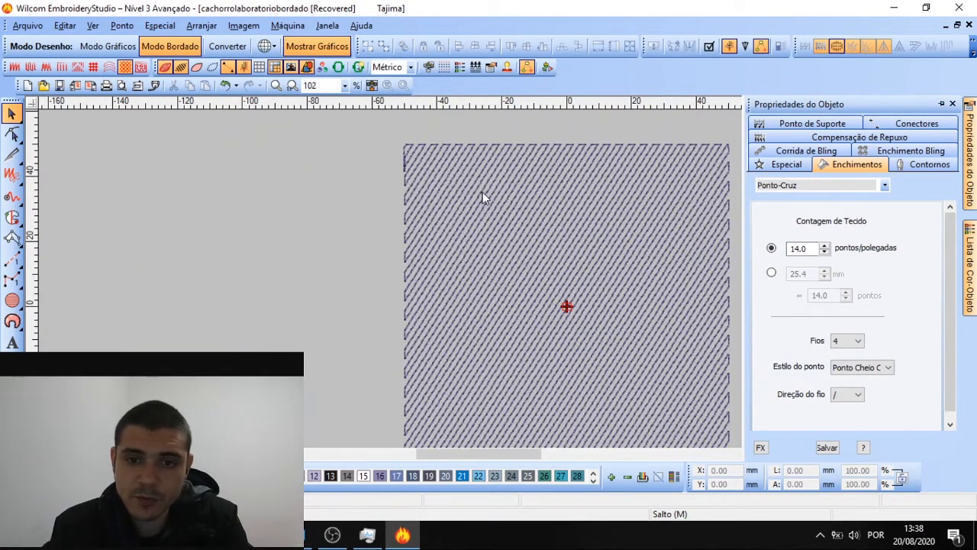
scroll(483, 197, "up", 1)
scroll(474, 255, "down", 2)
scroll(493, 284, "up", 1)
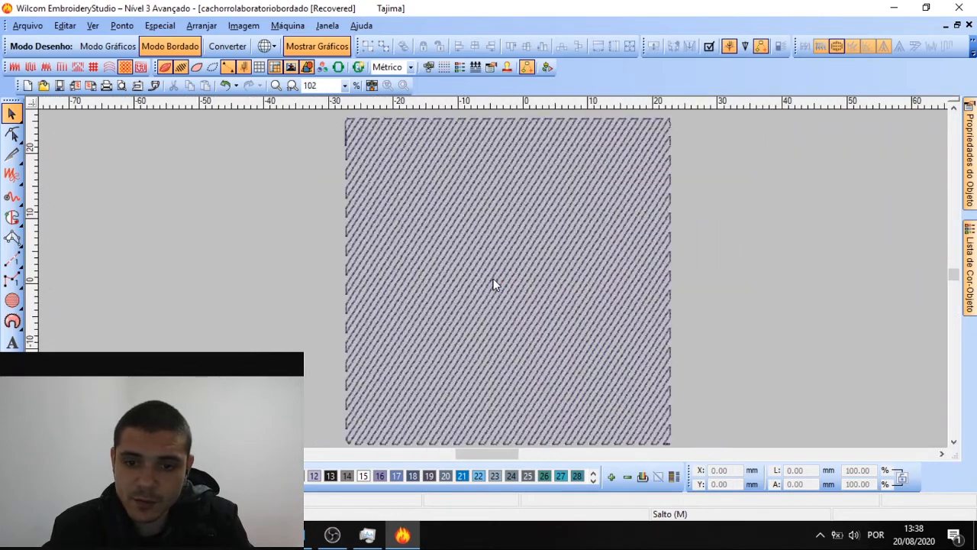
scroll(493, 284, "up", 1)
scroll(493, 278, "down", 1)
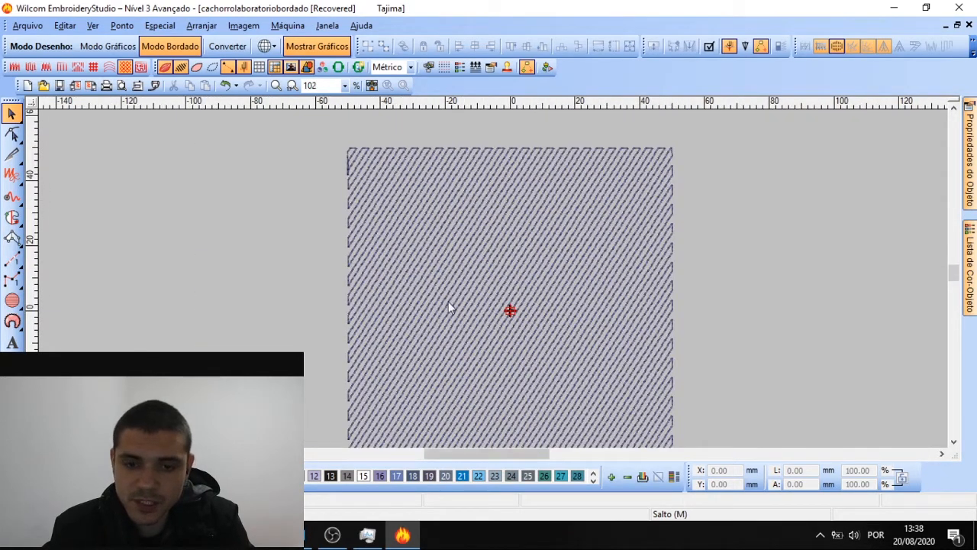
Set the Ponto Reto stitch length to 8.60 mm and the spacing to 0.98 mm
left_click(535, 364)
mouse_move(970, 153)
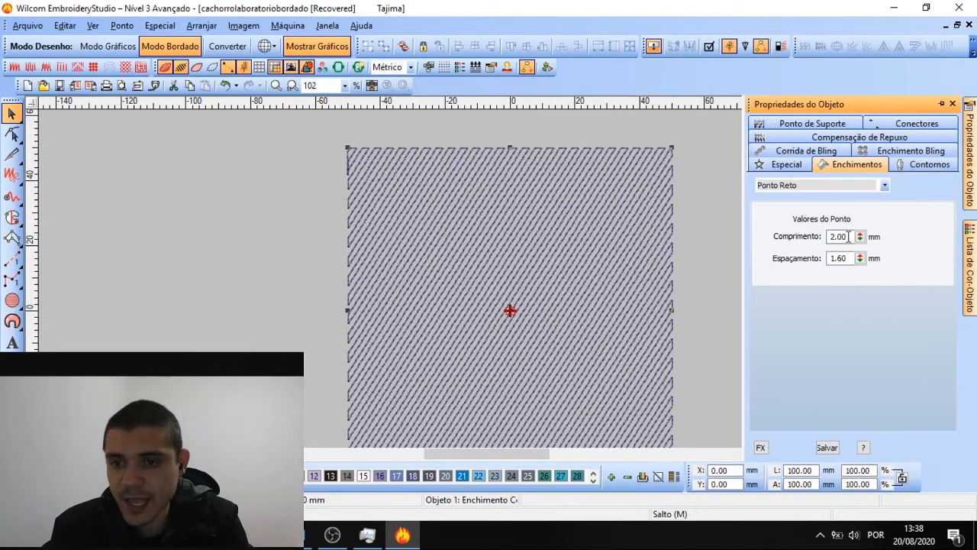
left_click_drag(861, 243, 796, 228)
left_click_drag(860, 258, 797, 303)
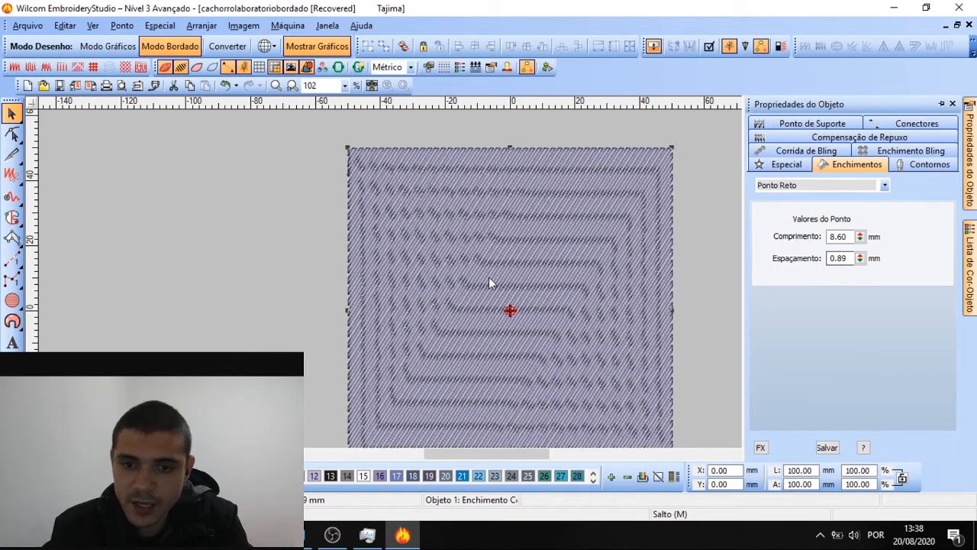
scroll(491, 277, "up", 2)
scroll(498, 277, "down", 1)
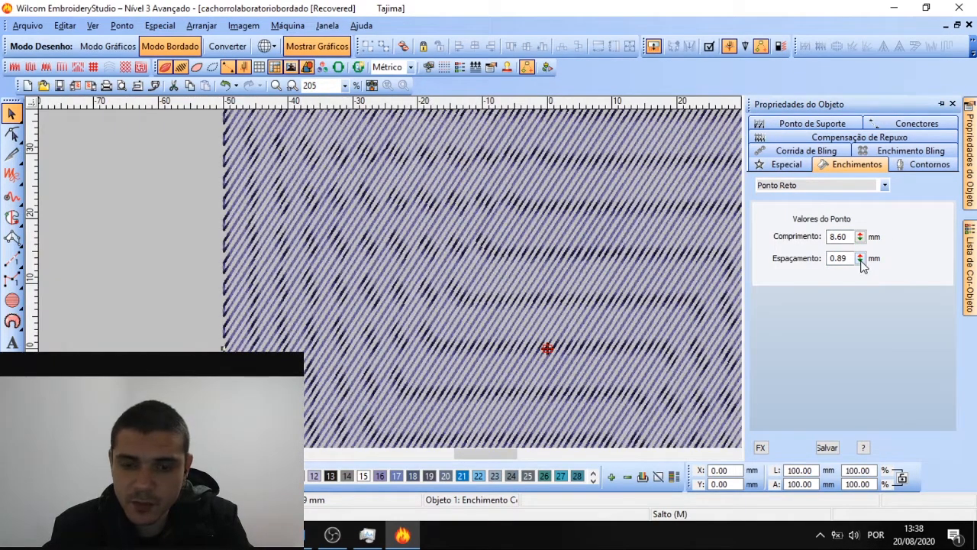
left_click_drag(860, 259, 794, 295)
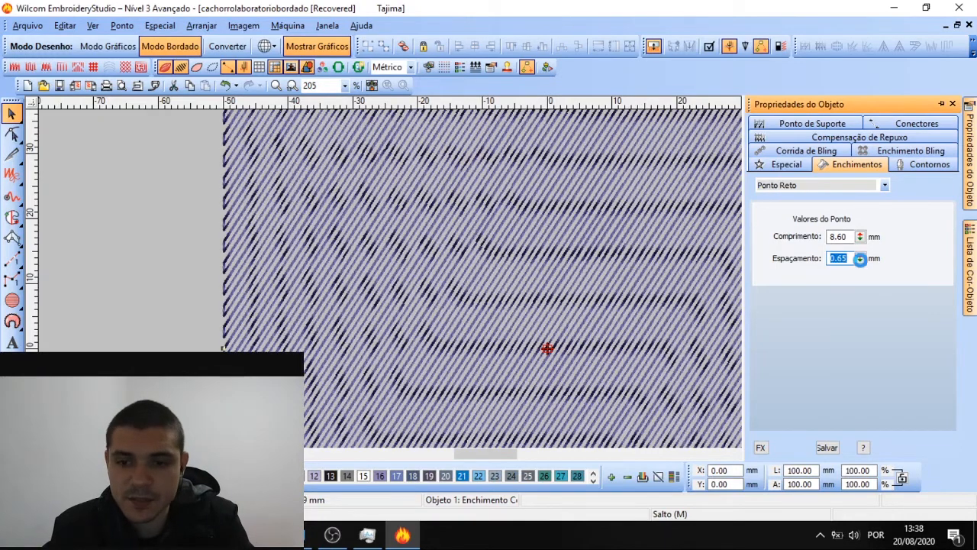
left_click_drag(860, 257, 794, 227)
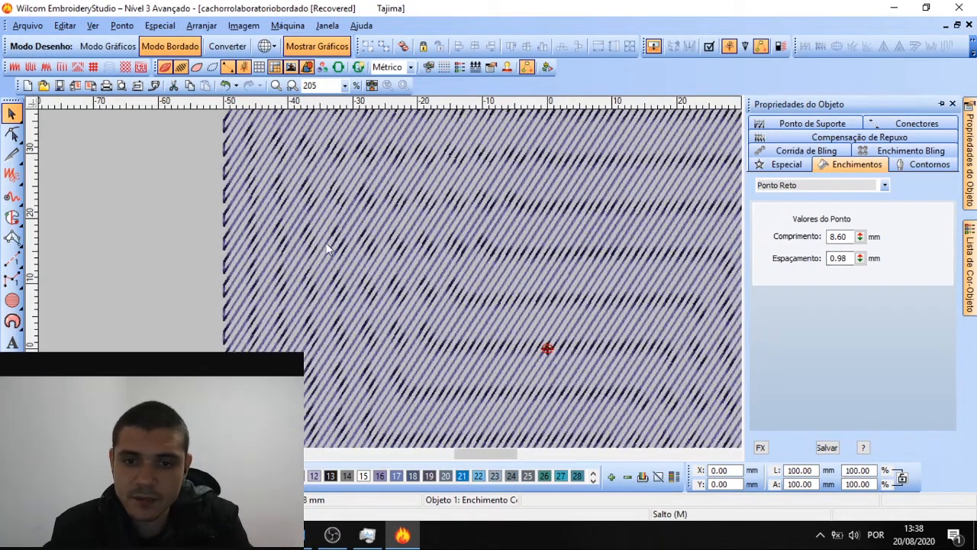
left_click(280, 219)
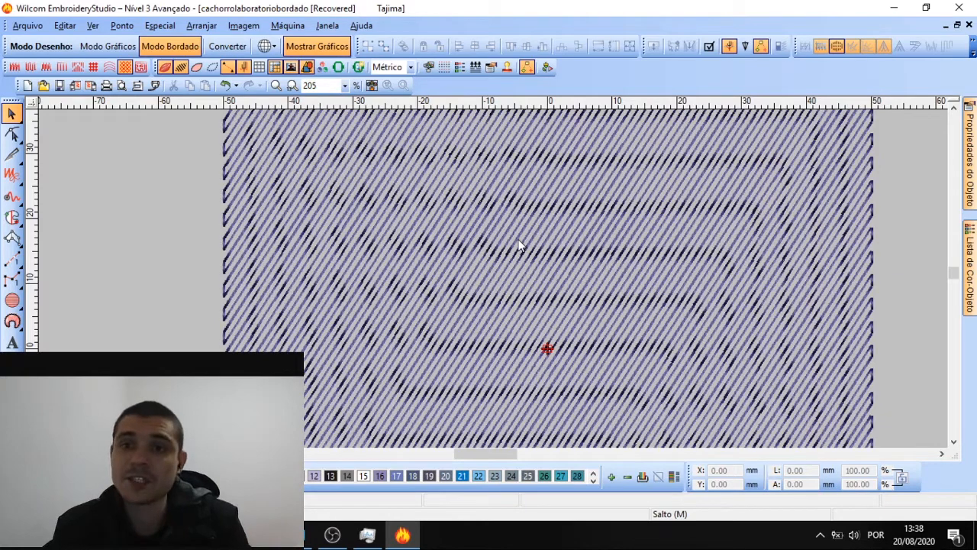
left_click(622, 267)
mouse_move(969, 153)
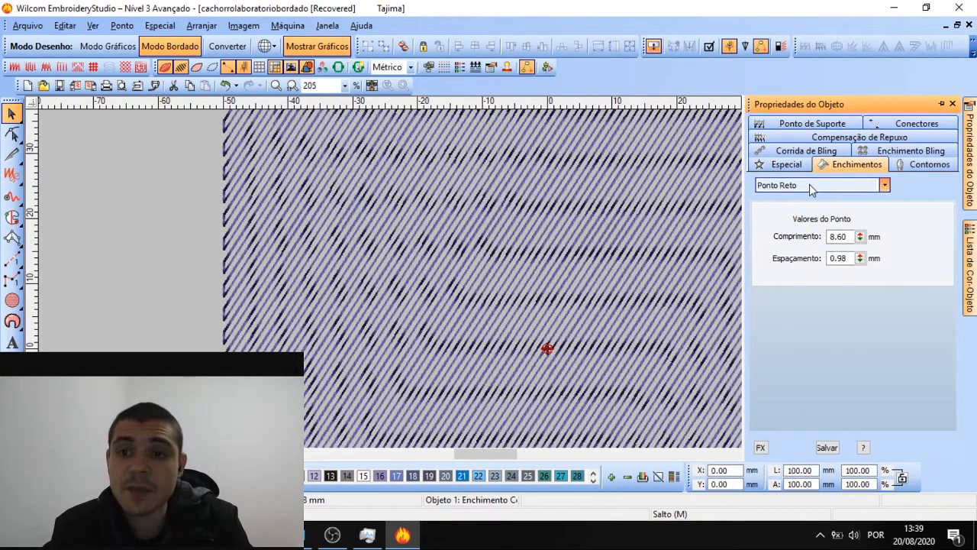
left_click(809, 184)
Switch the square's fill to Enchimento Perpendicular and inspect the new cross-hatch
left_click(809, 281)
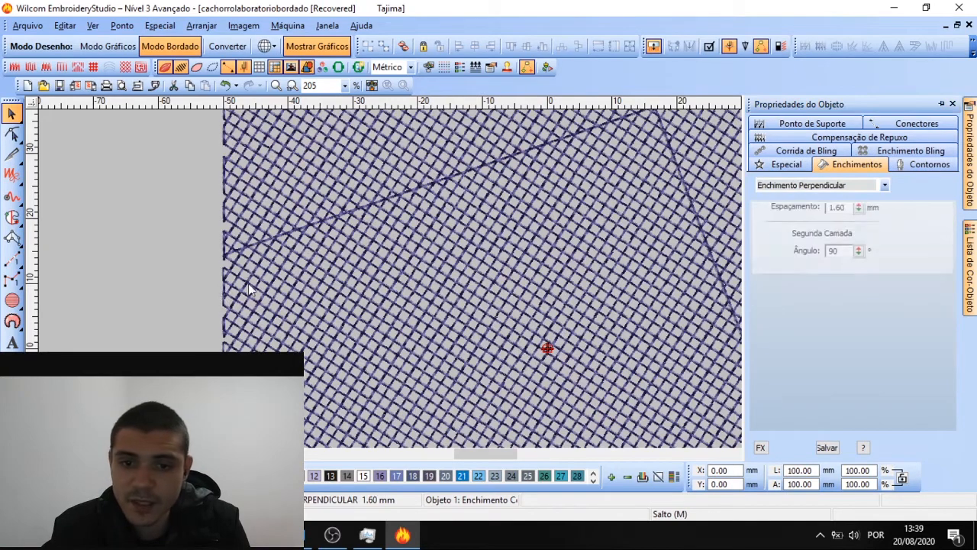
left_click(196, 274)
scroll(488, 277, "down", 1)
left_click(503, 281)
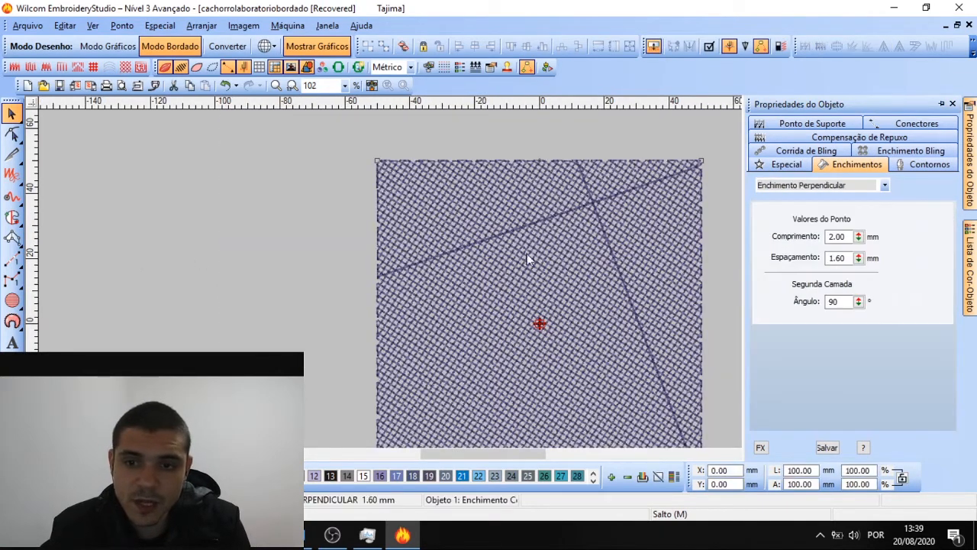
scroll(570, 247, "down", 1)
scroll(388, 262, "up", 2)
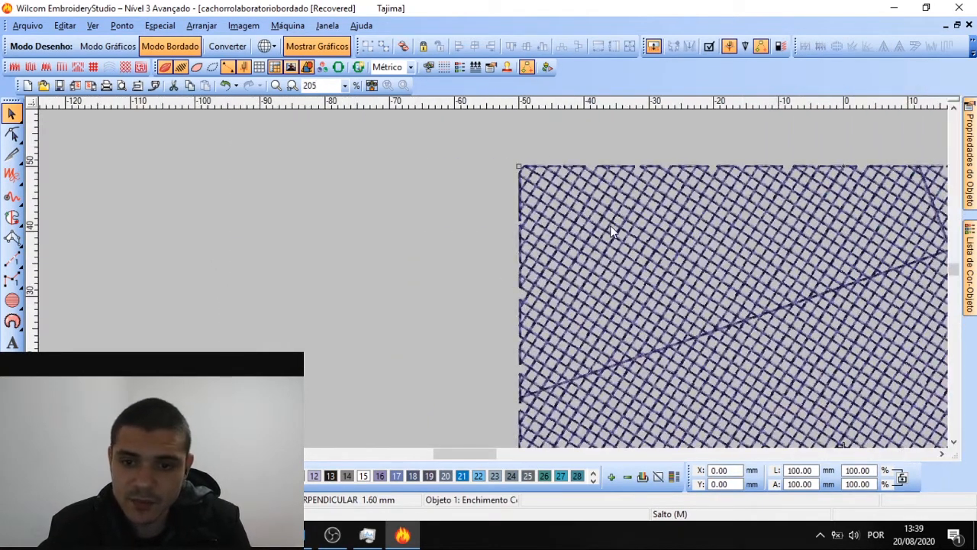
scroll(611, 226, "down", 1)
scroll(496, 298, "down", 1)
scroll(495, 284, "up", 2)
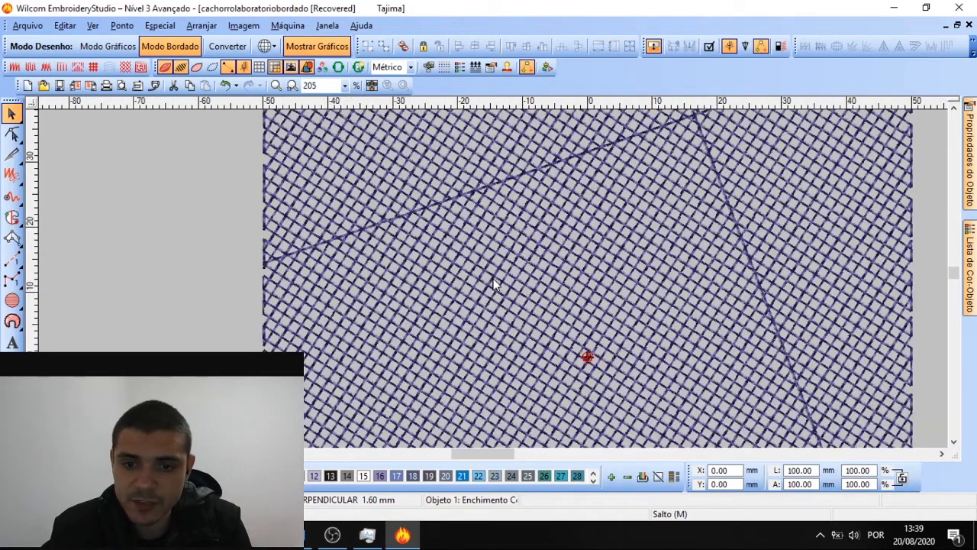
scroll(493, 284, "down", 1)
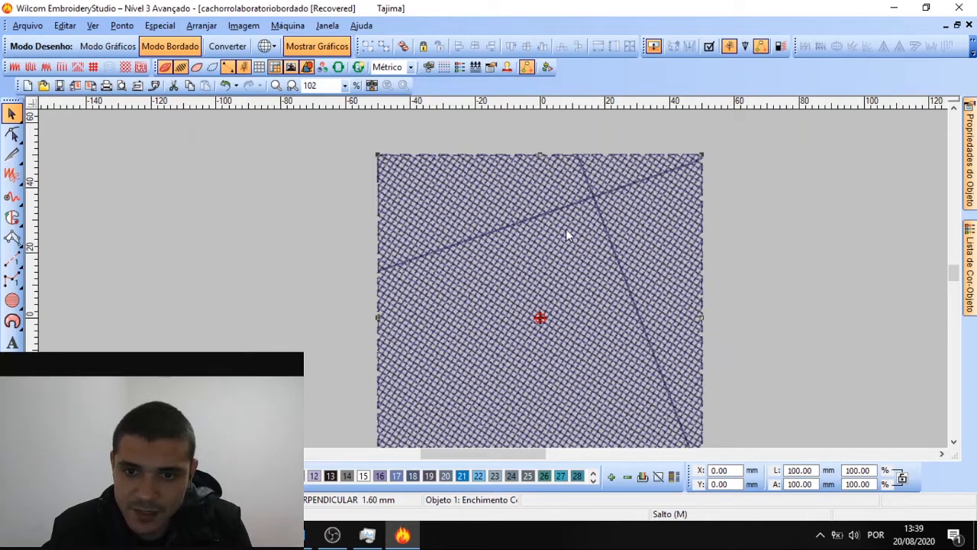
Move the stitch start point toward the top-left and tilt the fill stitch angle with Reshape
left_click(12, 134)
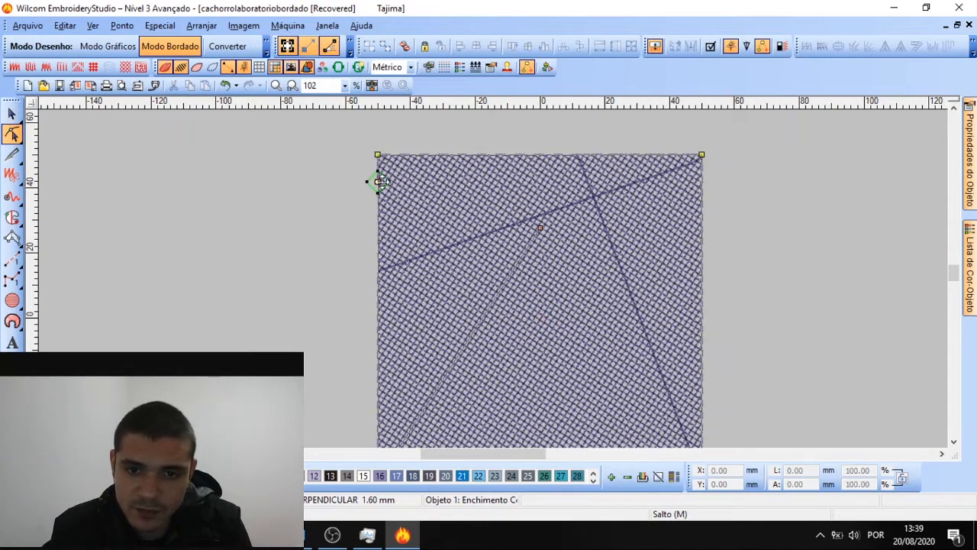
left_click_drag(380, 181, 359, 138)
scroll(538, 224, "down", 1)
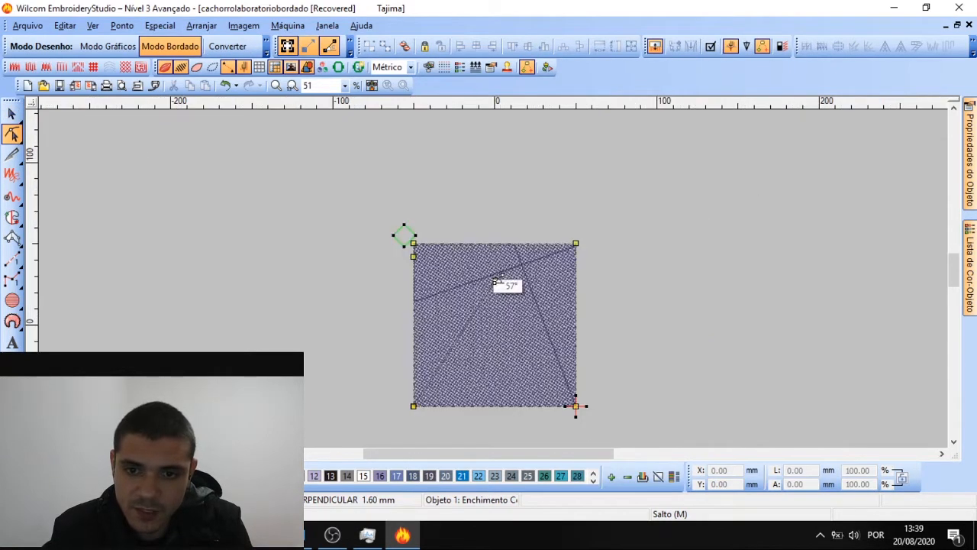
left_click_drag(497, 282, 677, 348)
scroll(496, 284, "up", 1)
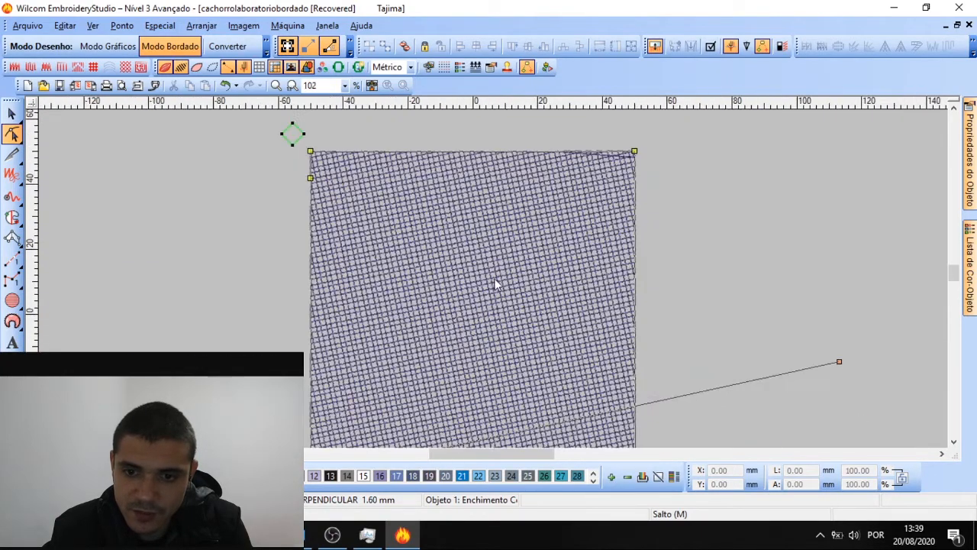
left_click_drag(839, 361, 817, 220)
left_click_drag(816, 214, 421, 178)
scroll(481, 297, "down", 1)
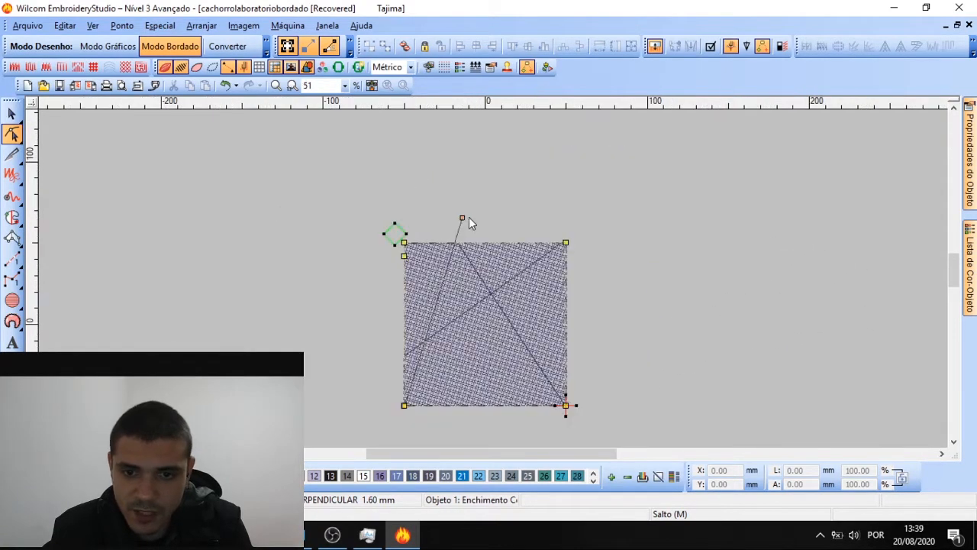
scroll(469, 217, "up", 1)
left_click_drag(478, 229, 774, 375)
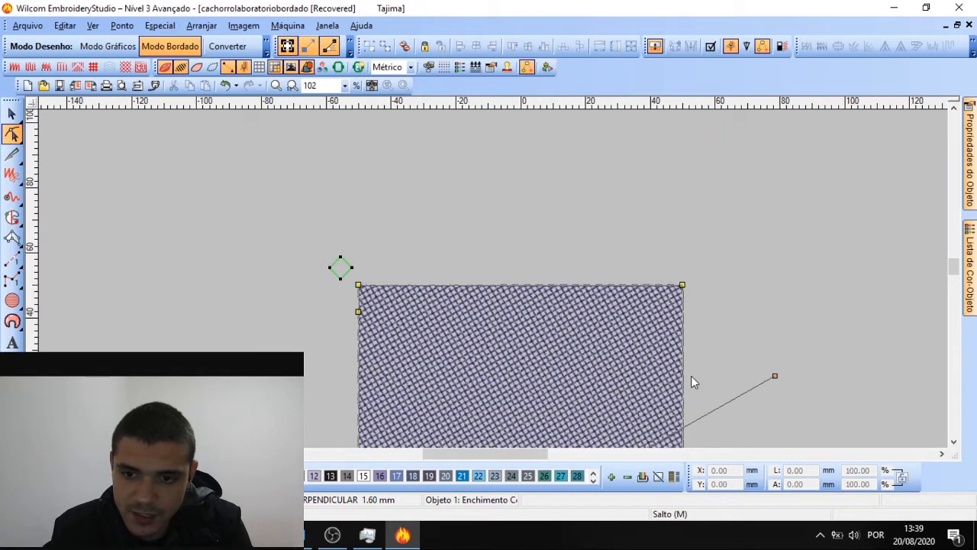
scroll(490, 306, "down", 1)
scroll(563, 229, "up", 1)
left_click_drag(582, 210, 576, 385)
Set the second layer angle to 81° to form a grid, then leave node editing
mouse_move(974, 189)
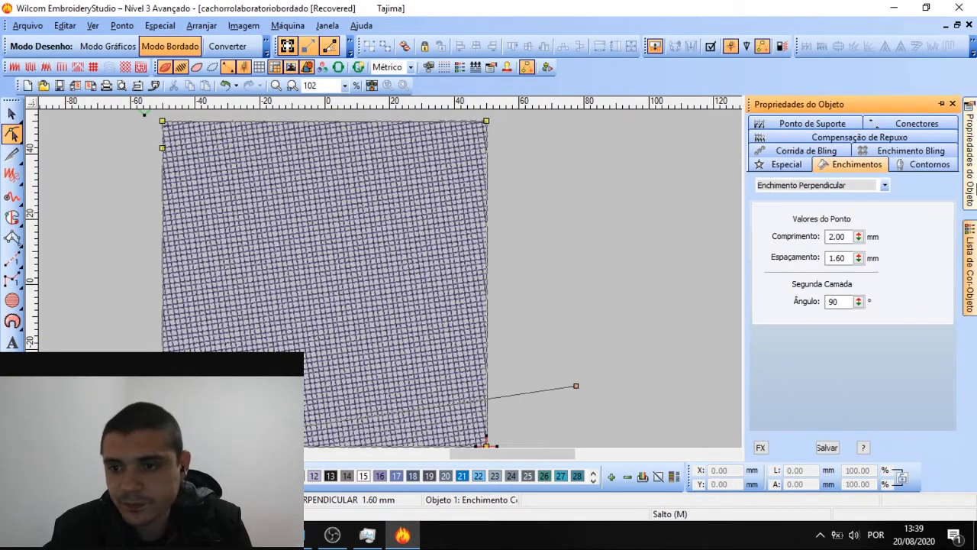
left_click_drag(860, 300, 800, 263)
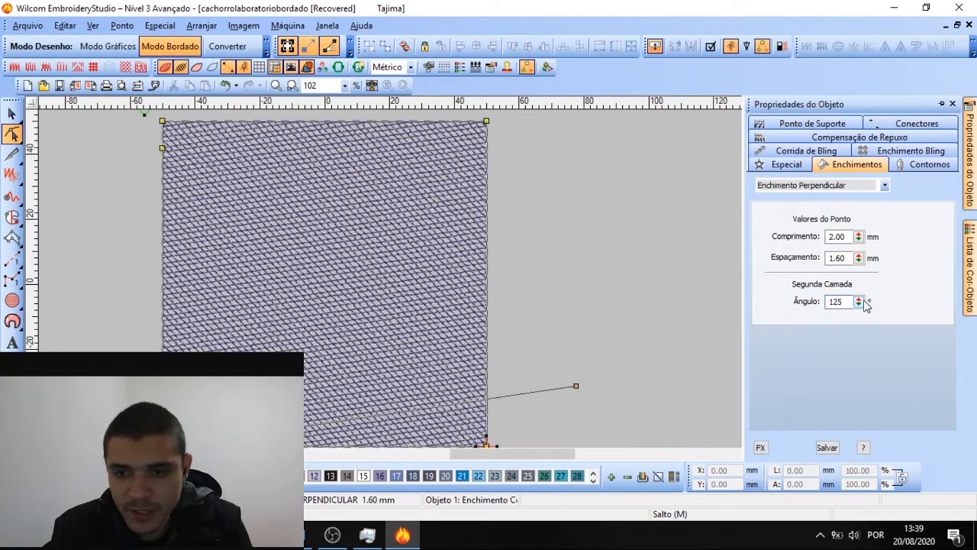
left_click_drag(860, 301, 800, 232)
left_click_drag(860, 301, 800, 306)
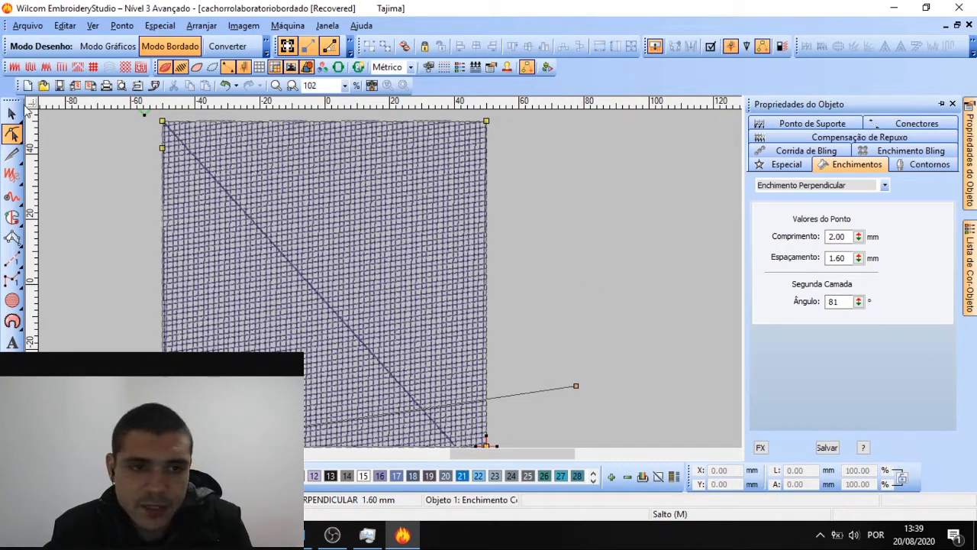
left_click(12, 113)
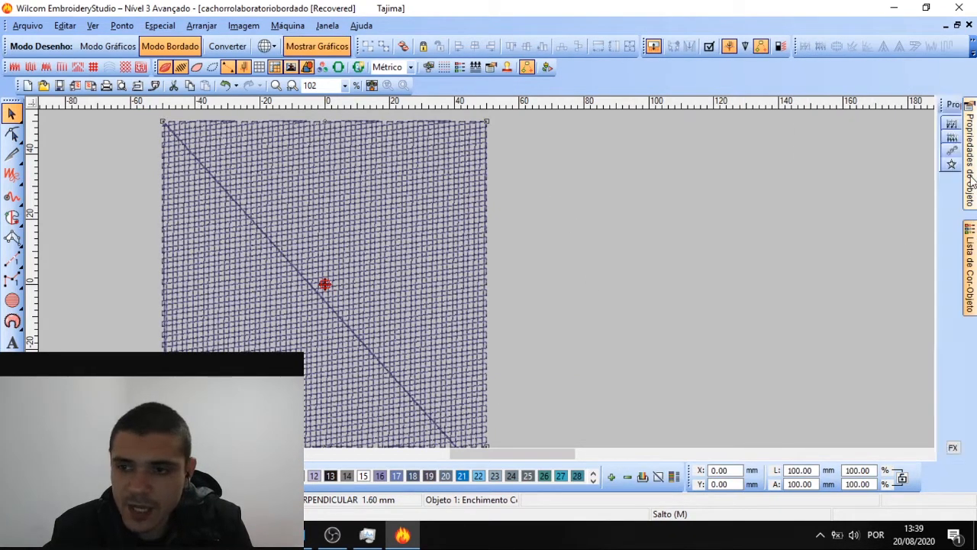
Change the square's fill type to Ilha Remoinho and inspect the swirl pattern
mouse_move(970, 204)
left_click(810, 185)
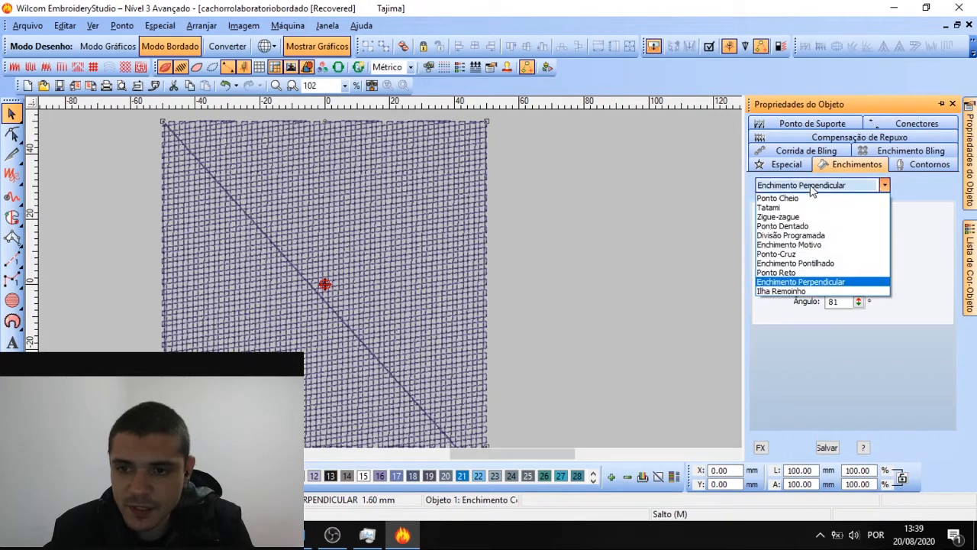
left_click(805, 292)
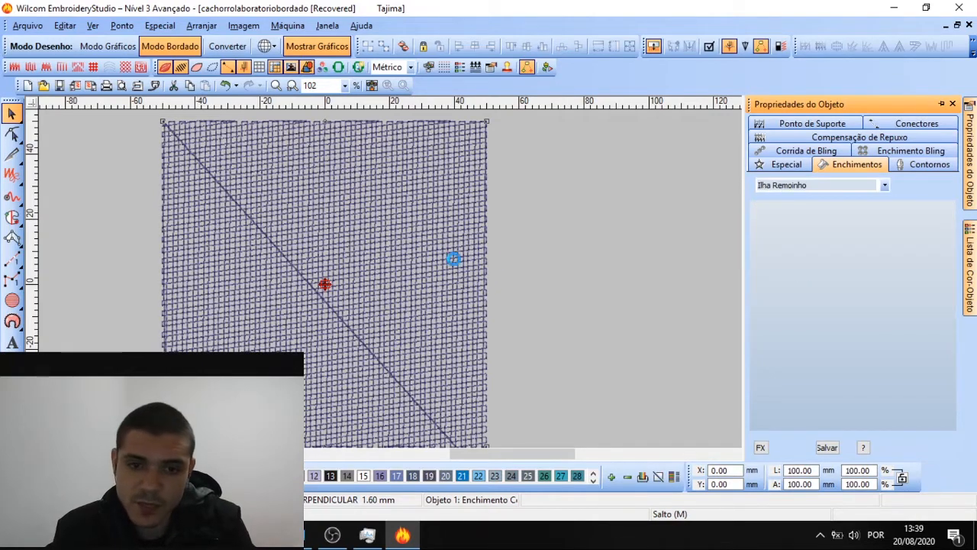
left_click(371, 258)
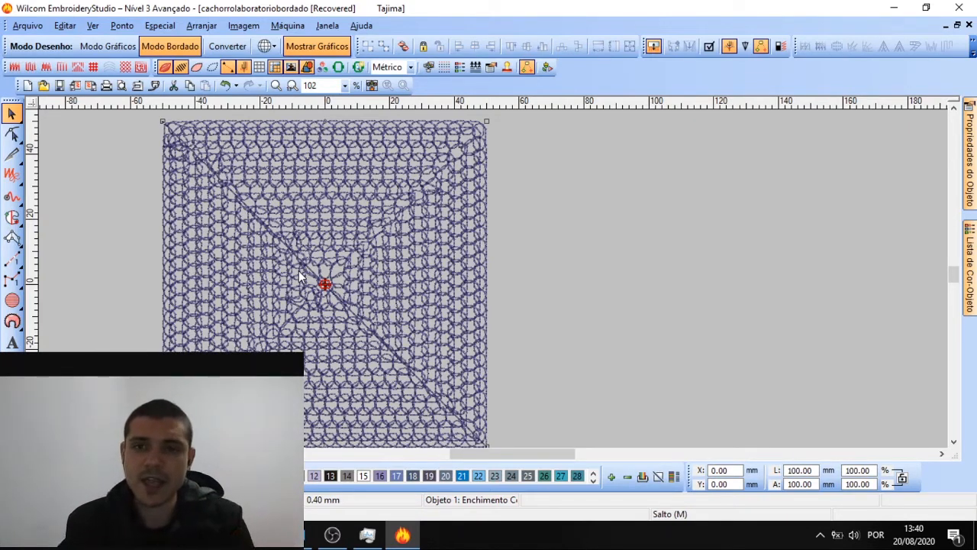
left_click(588, 276)
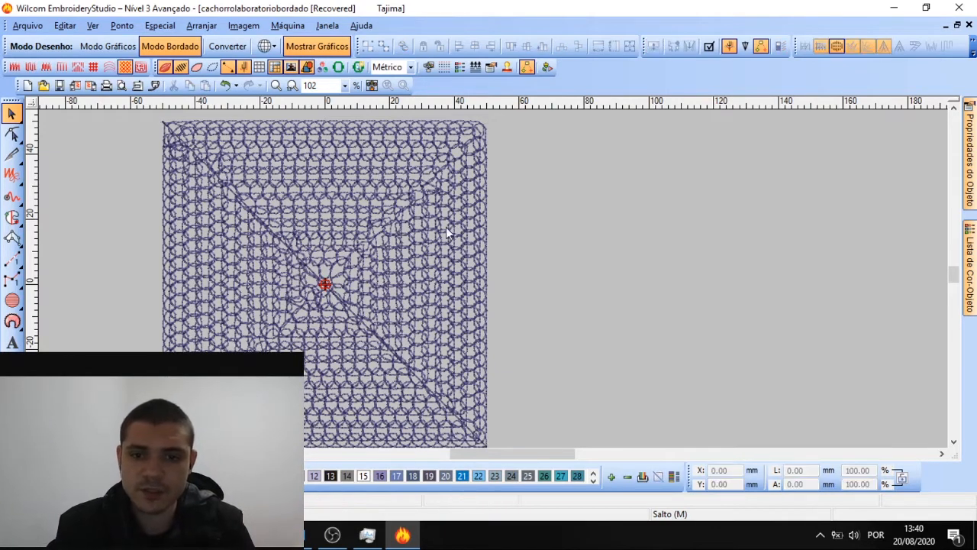
left_click(406, 233)
Reshape the swirl stitch direction, swinging the stitch angle to about 66°
left_click(13, 136)
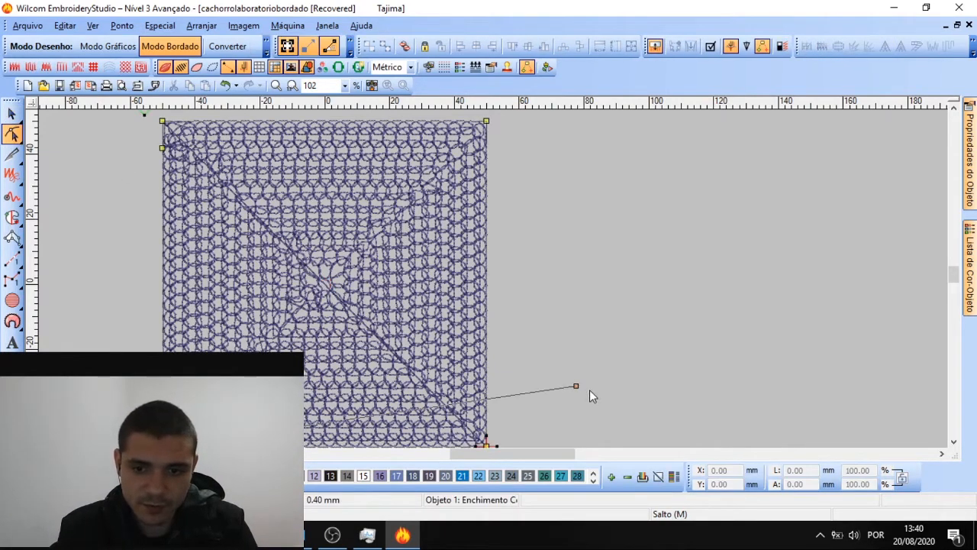
left_click_drag(576, 386, 560, 232)
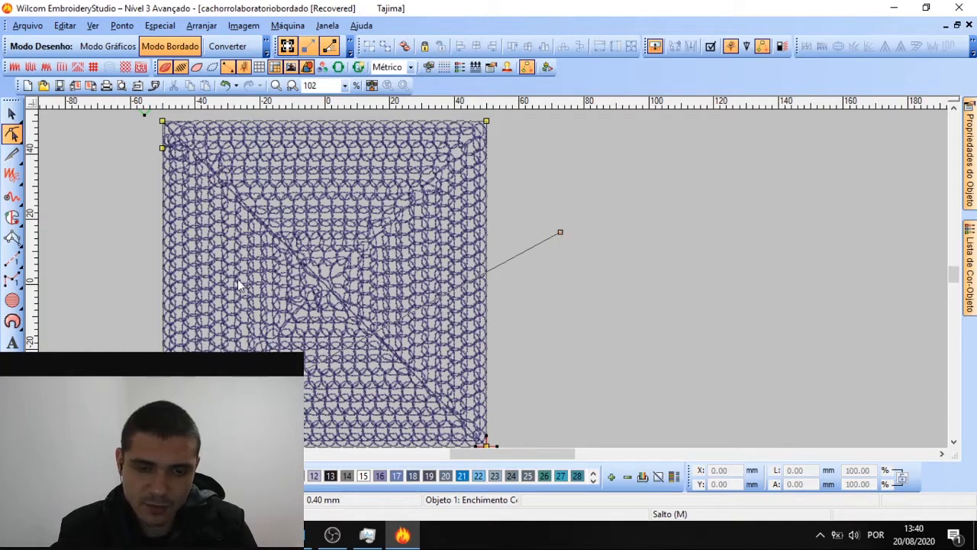
scroll(238, 285, "down", 1)
left_click(12, 114)
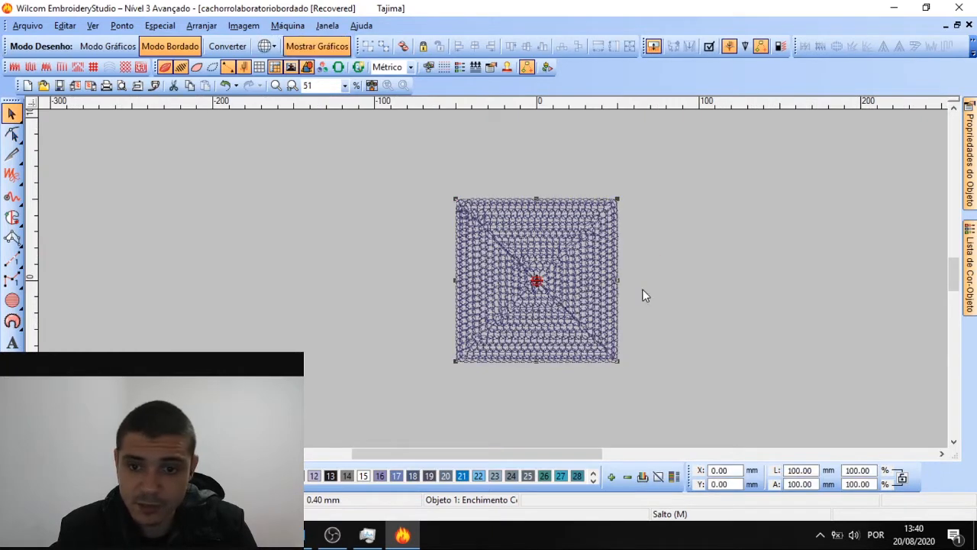
left_click(12, 136)
left_click_drag(654, 256, 695, 274)
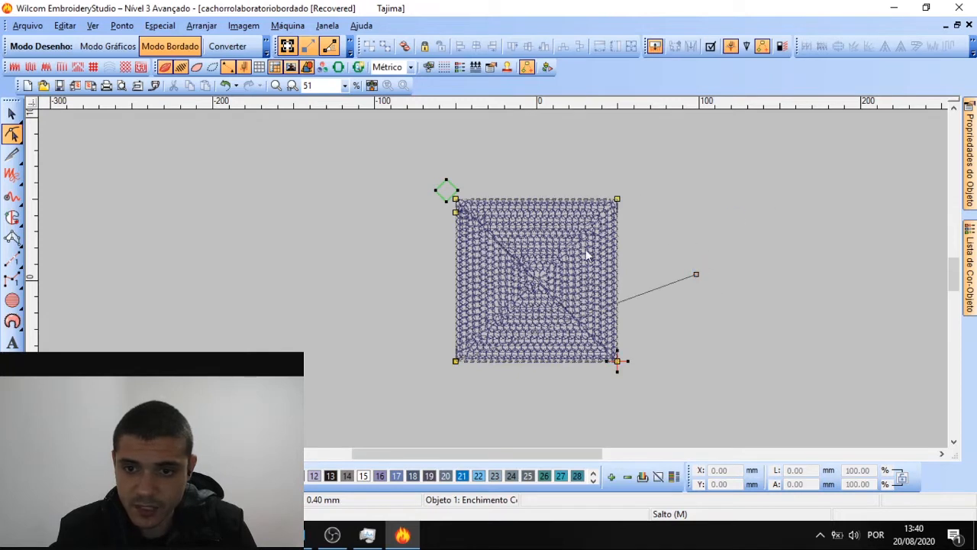
Try different stitch lengths for the swirl fill in the fill properties
left_click(969, 160)
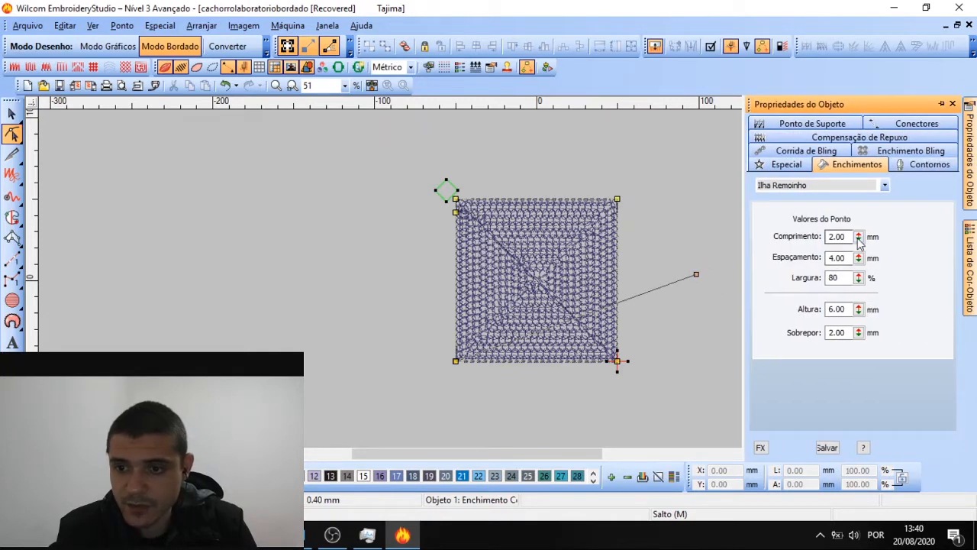
left_click_drag(859, 239, 796, 255)
left_click_drag(858, 239, 796, 324)
scroll(504, 267, "up", 2)
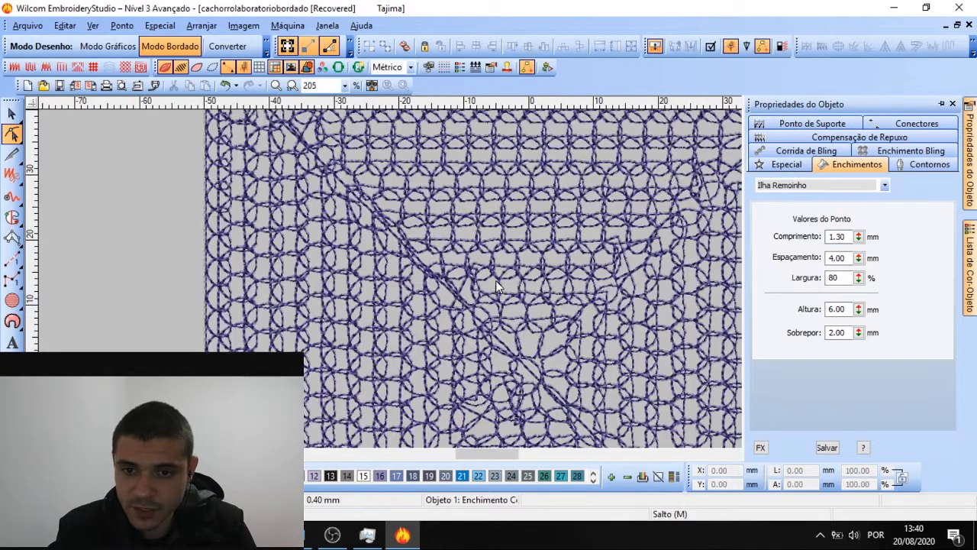
scroll(495, 281, "down", 1)
Set the swirl stitch spacing to 2.50 mm after trying 3.35, 1.40 and 4.75 mm
left_click_drag(858, 258, 791, 223)
left_click_drag(859, 258, 790, 326)
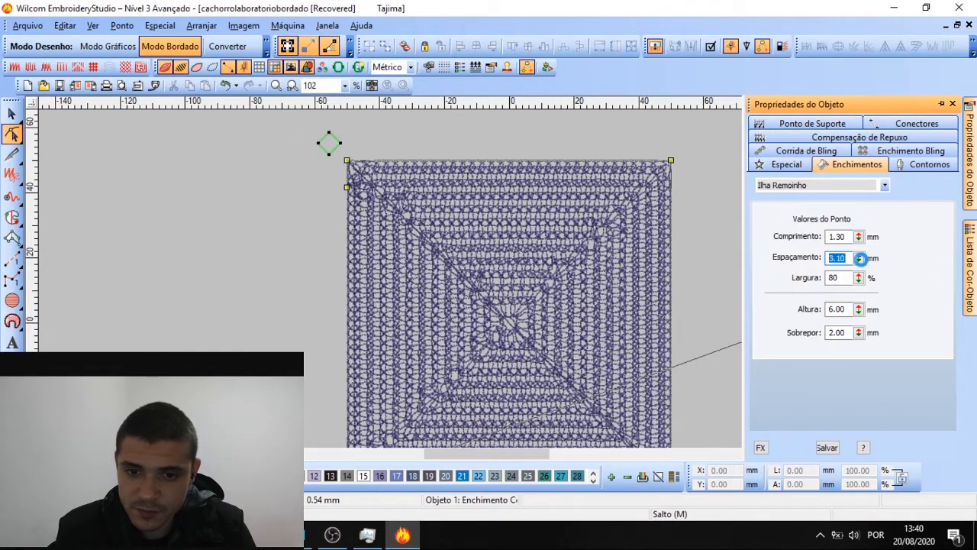
left_click_drag(859, 258, 791, 335)
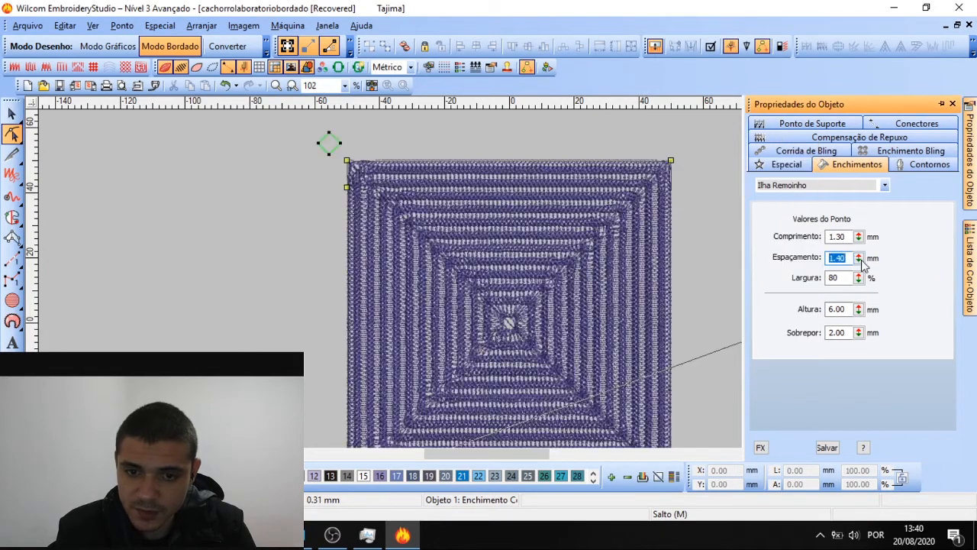
left_click_drag(859, 258, 790, 217)
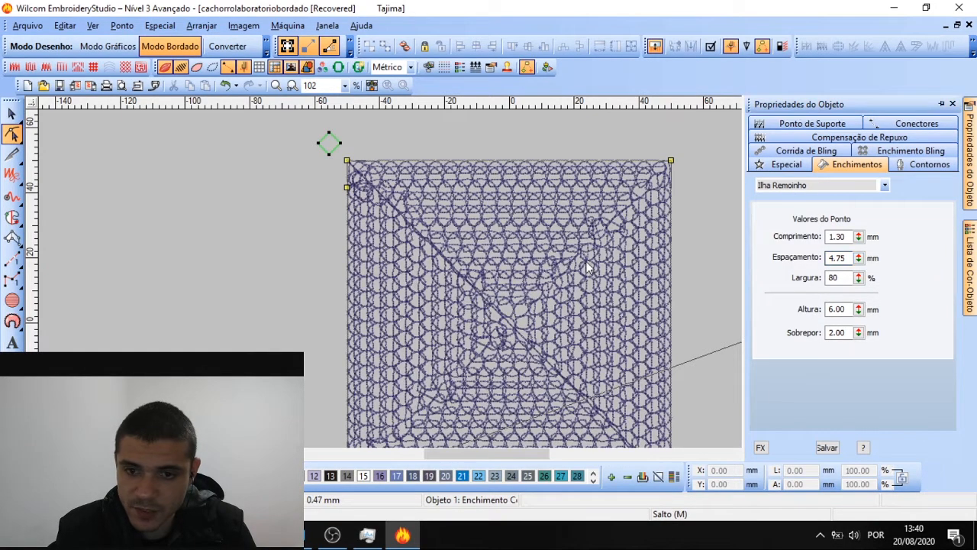
left_click_drag(858, 258, 791, 298)
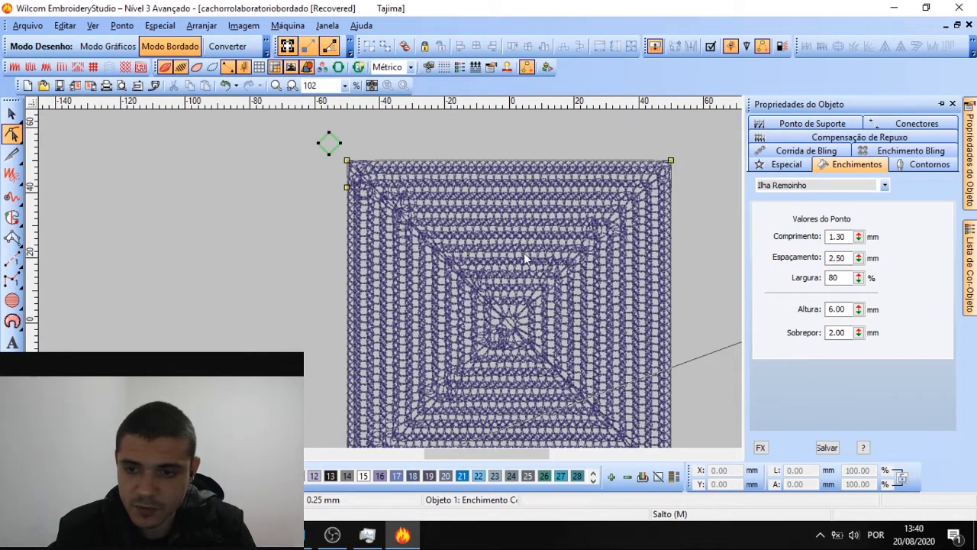
Set the swirl width to 31% and raise the height above 6.00 mm
left_click_drag(859, 278, 806, 241)
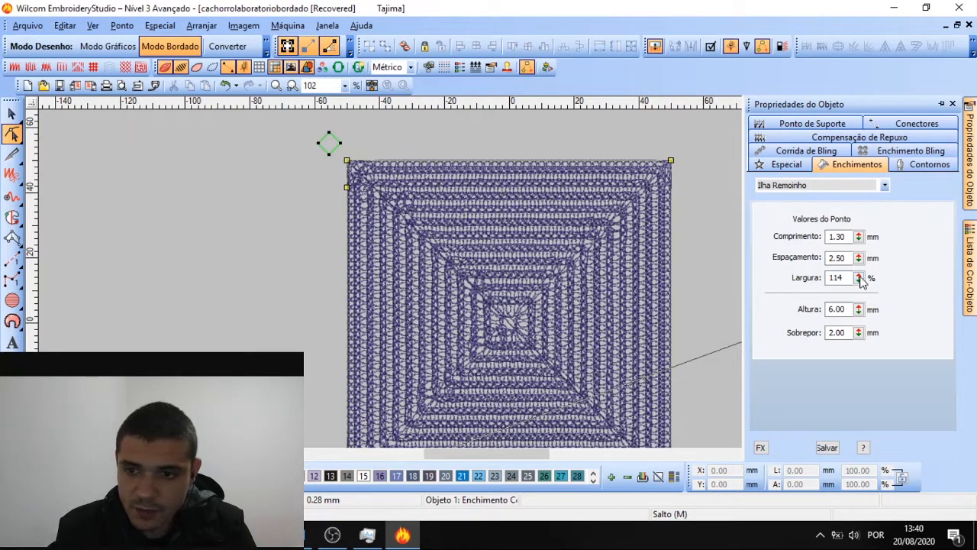
left_click_drag(859, 278, 796, 336)
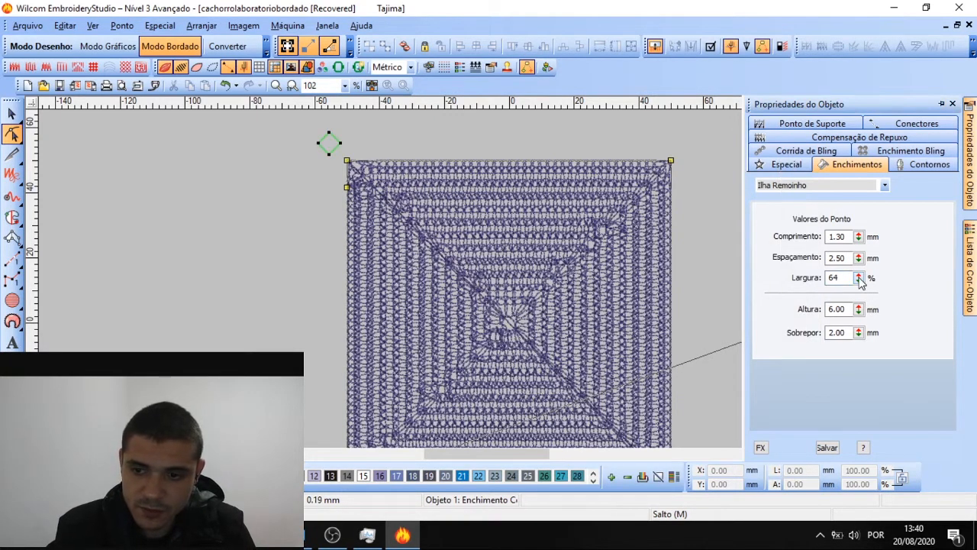
left_click_drag(858, 278, 796, 340)
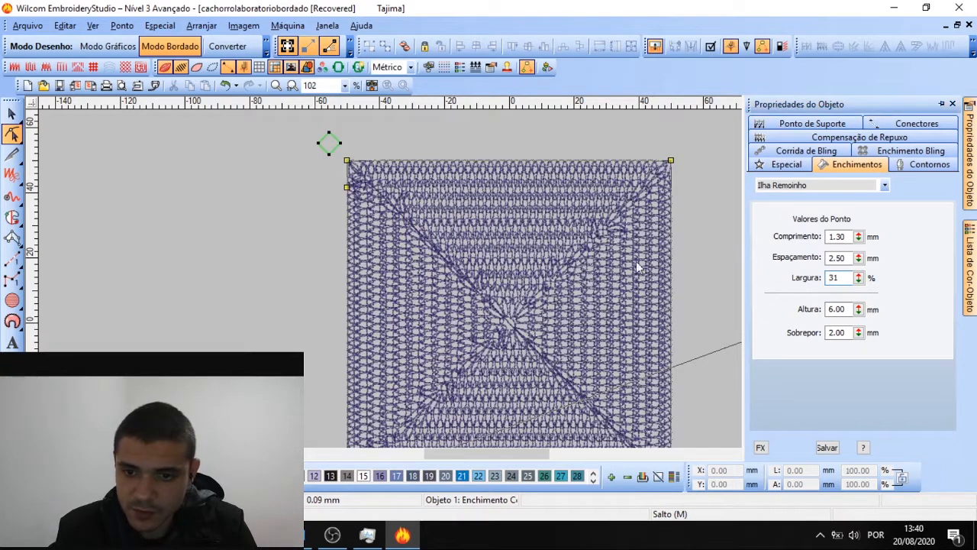
left_click_drag(859, 309, 794, 251)
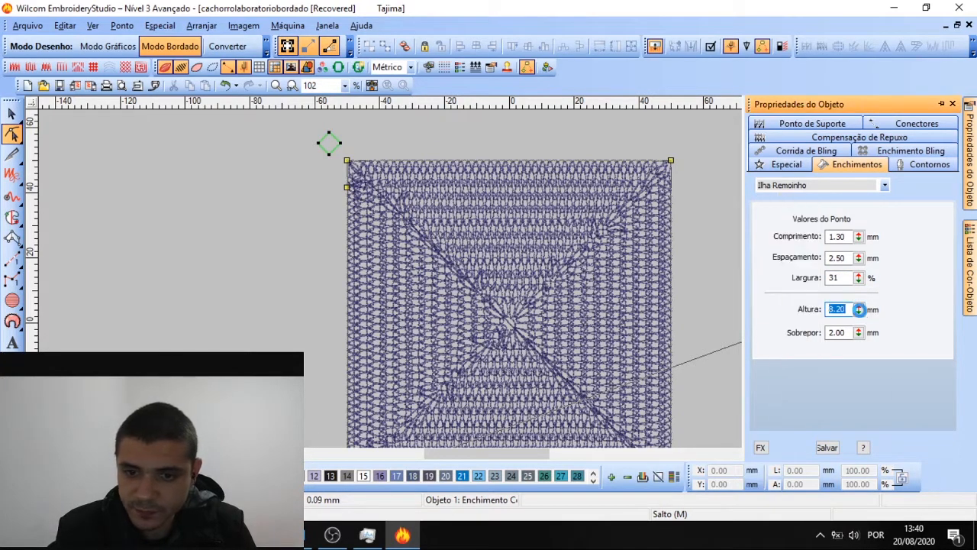
Lower the swirl height to 4.45 mm and try overlap values down to 0.25 mm
left_click_drag(858, 309, 790, 413)
left_click_drag(859, 309, 794, 320)
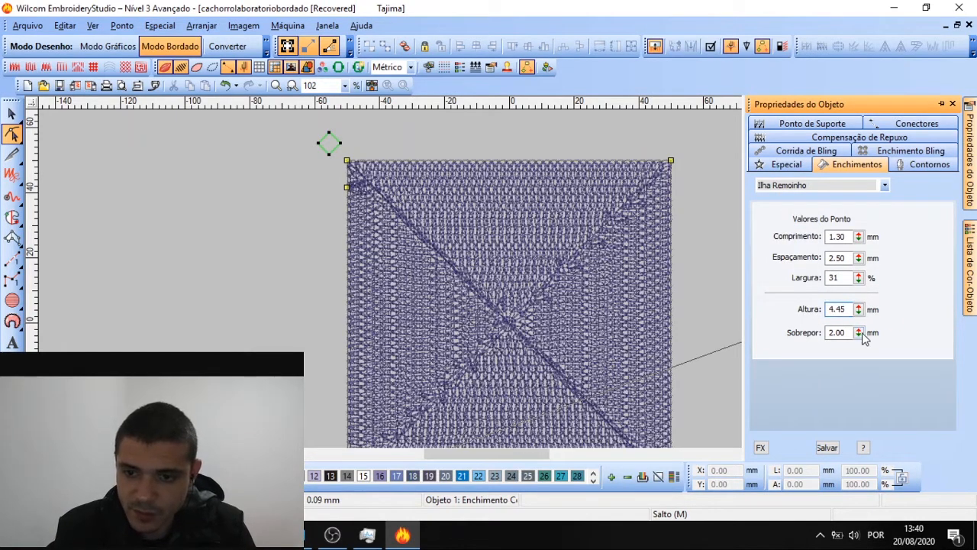
left_click_drag(858, 332, 790, 263)
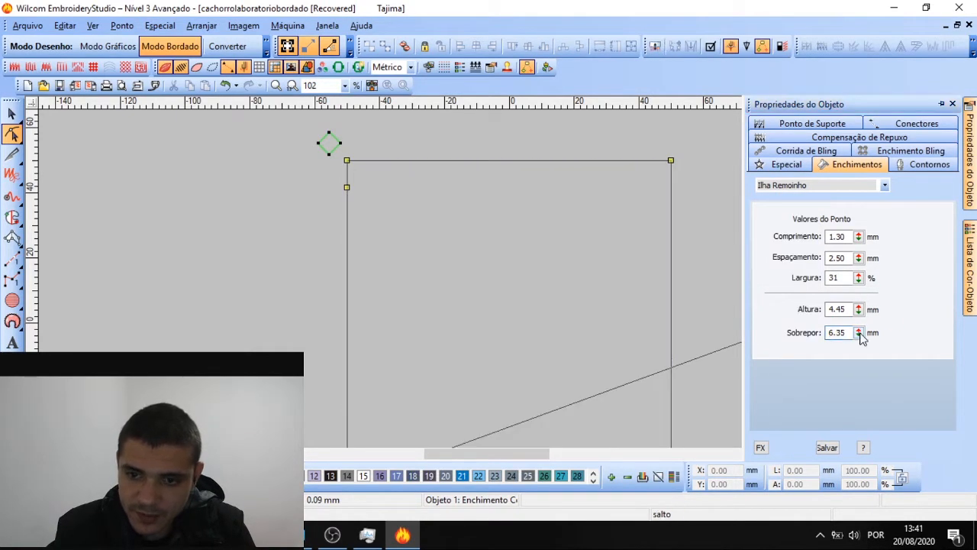
left_click(859, 333)
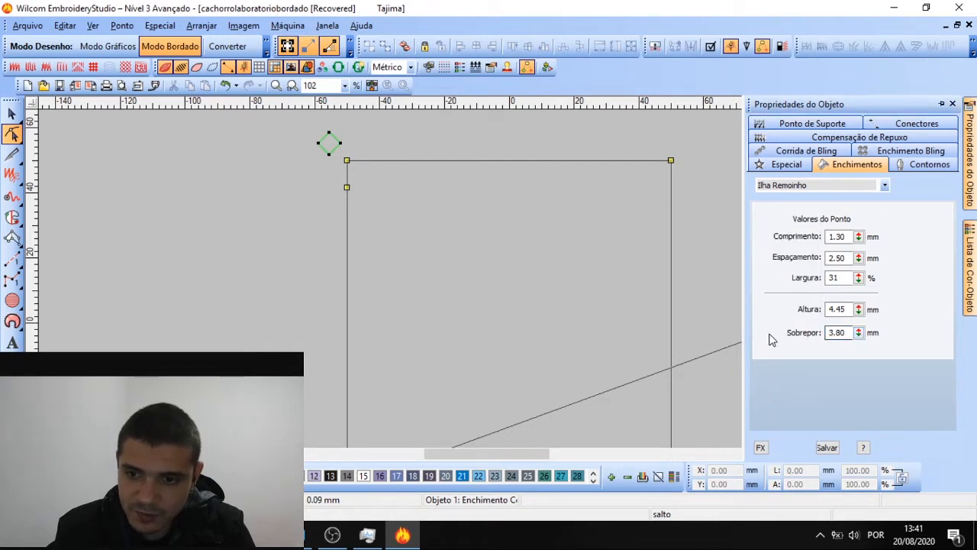
double_click(839, 332)
type("1")
key("Return")
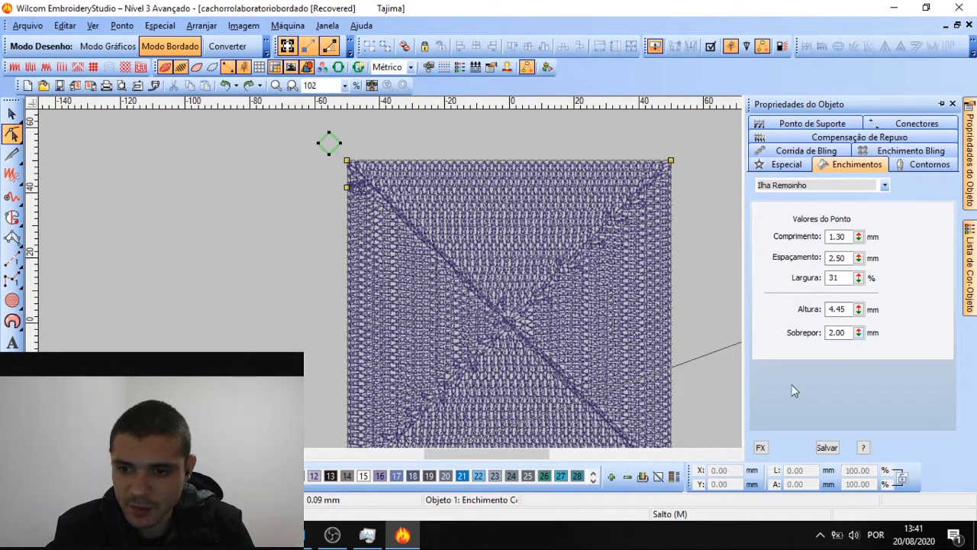
left_click_drag(859, 333, 793, 403)
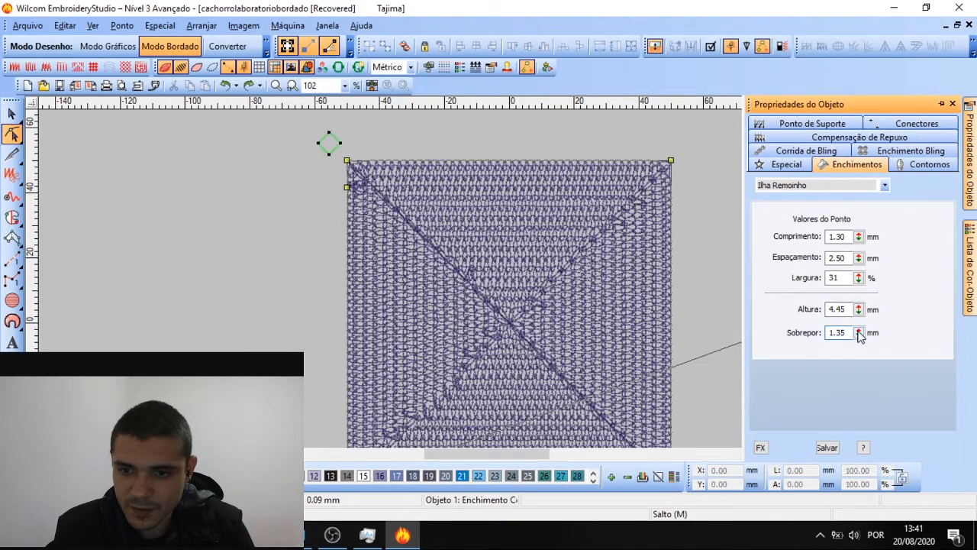
left_click_drag(858, 332, 797, 429)
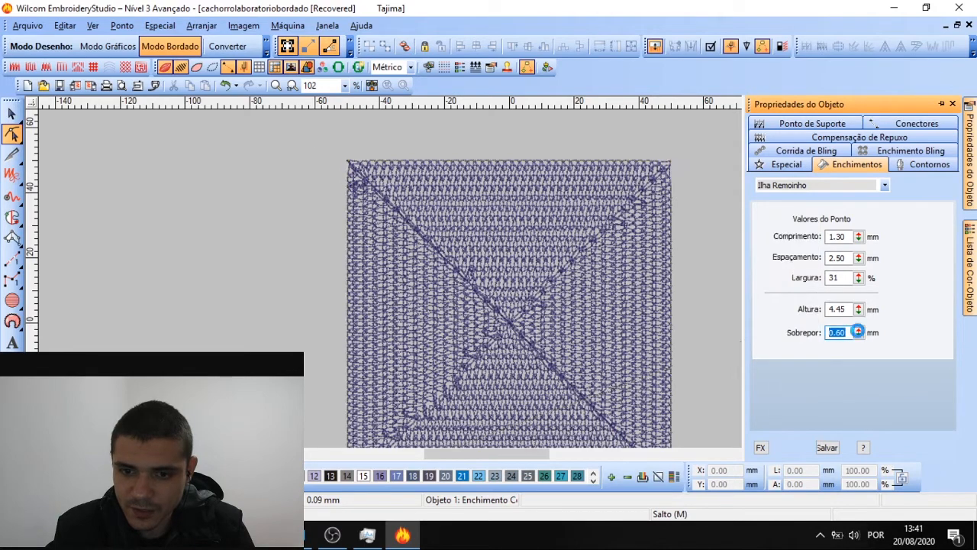
left_click_drag(858, 332, 790, 441)
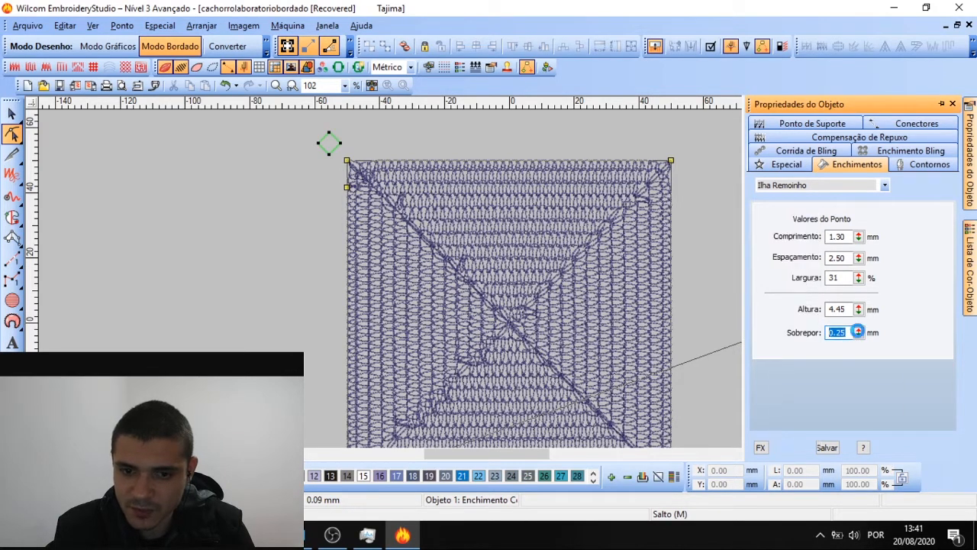
Set the overlap to 2.65 mm, then return to selection and deselect the square
scroll(494, 283, "up", 2)
scroll(493, 283, "up", 1)
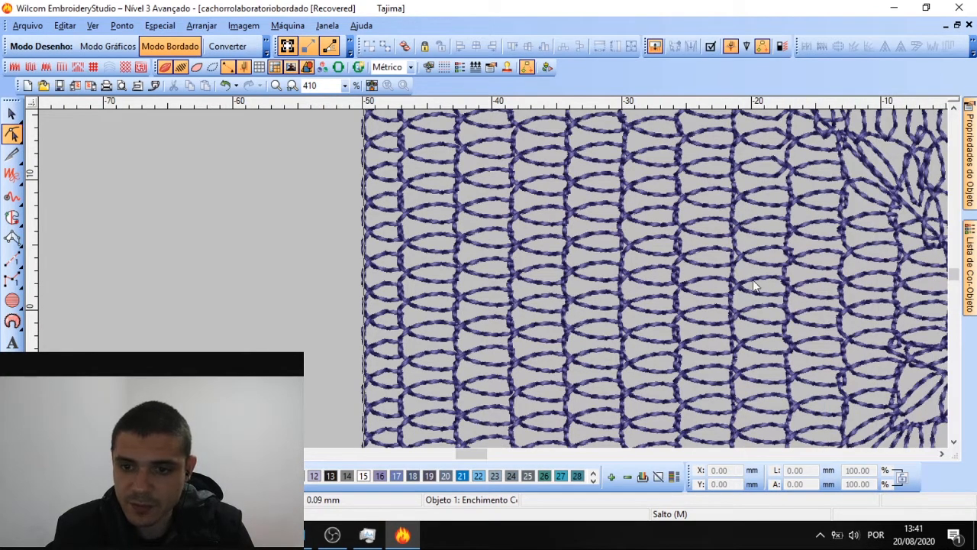
mouse_move(969, 267)
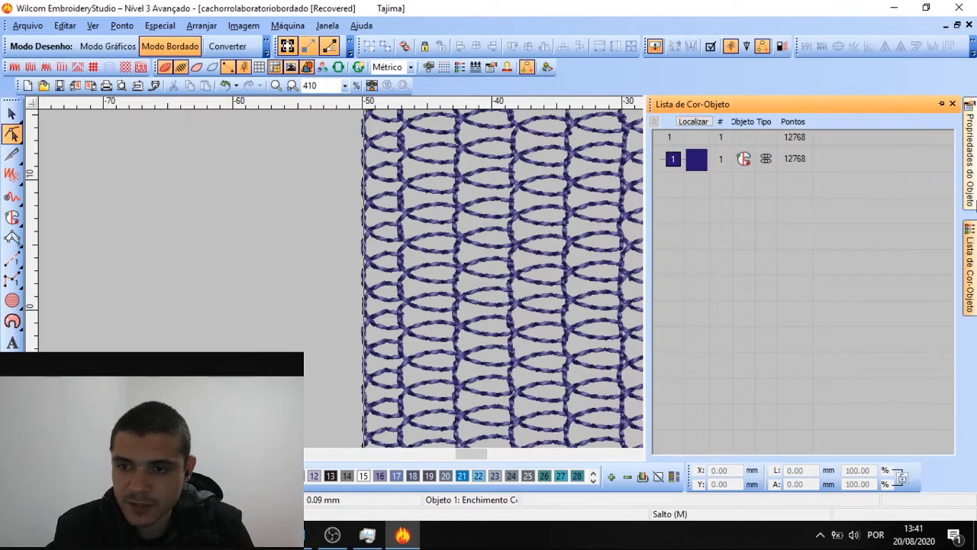
mouse_move(969, 153)
left_click_drag(860, 332, 790, 370)
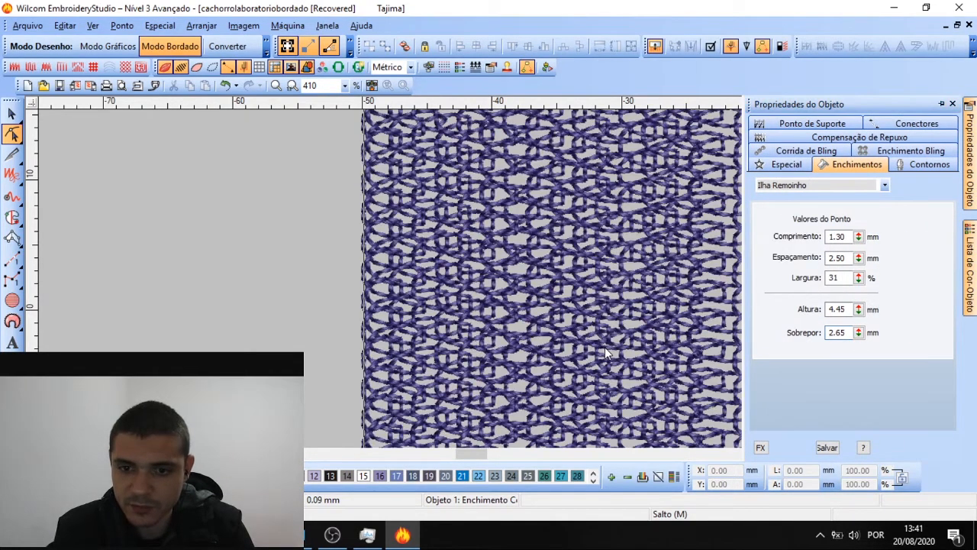
scroll(493, 278, "down", 3)
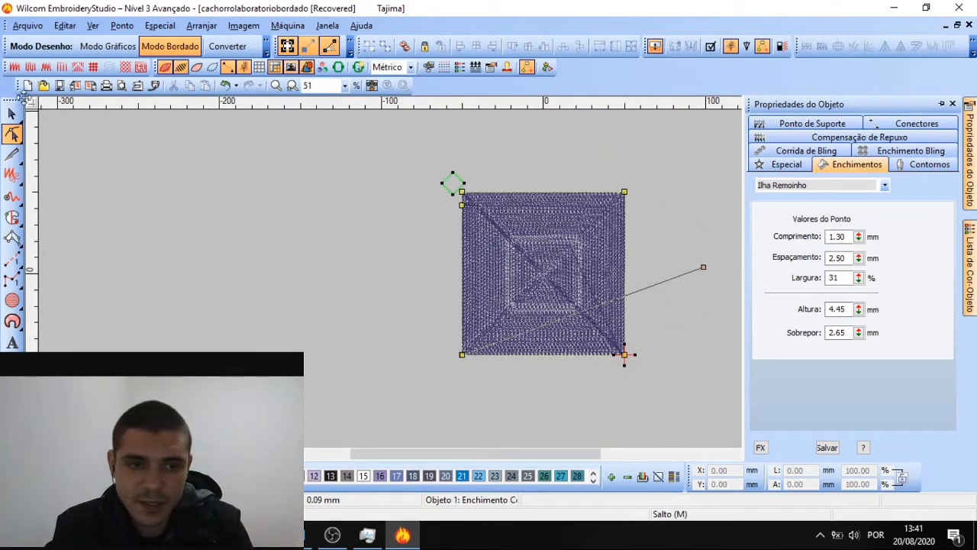
left_click(12, 113)
left_click(644, 143)
scroll(521, 238, "up", 1)
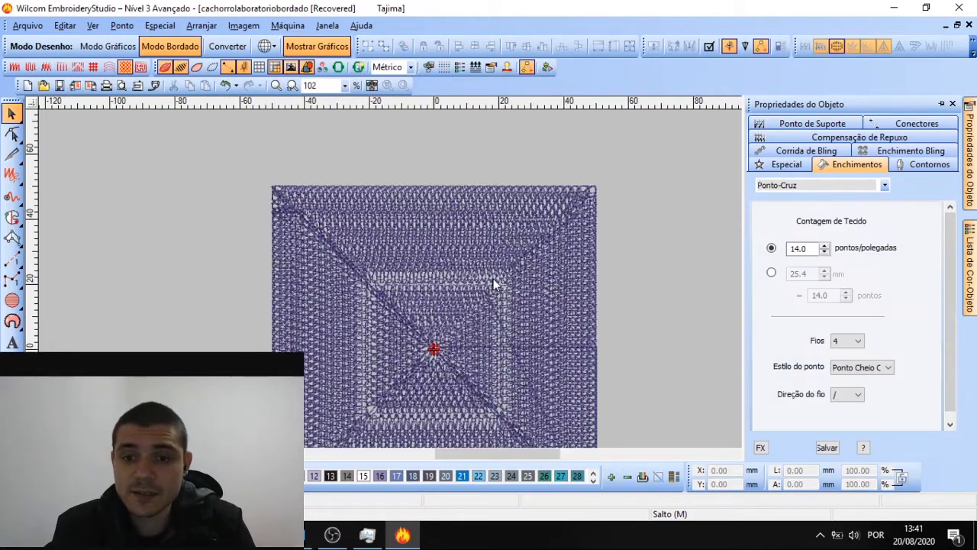
scroll(493, 284, "down", 1)
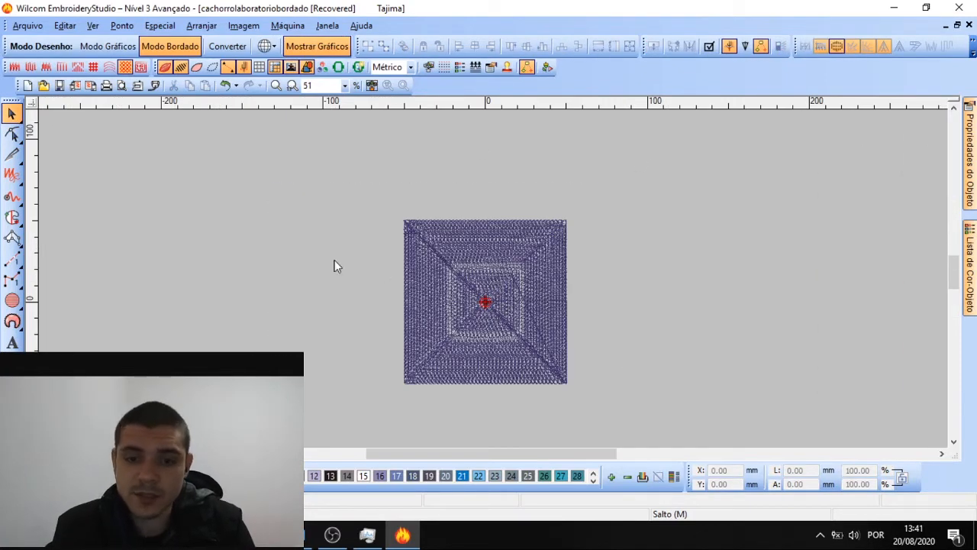
Switch the square's fill to Tatami, moving it aside and back to the centre
left_click_drag(497, 273, 263, 250)
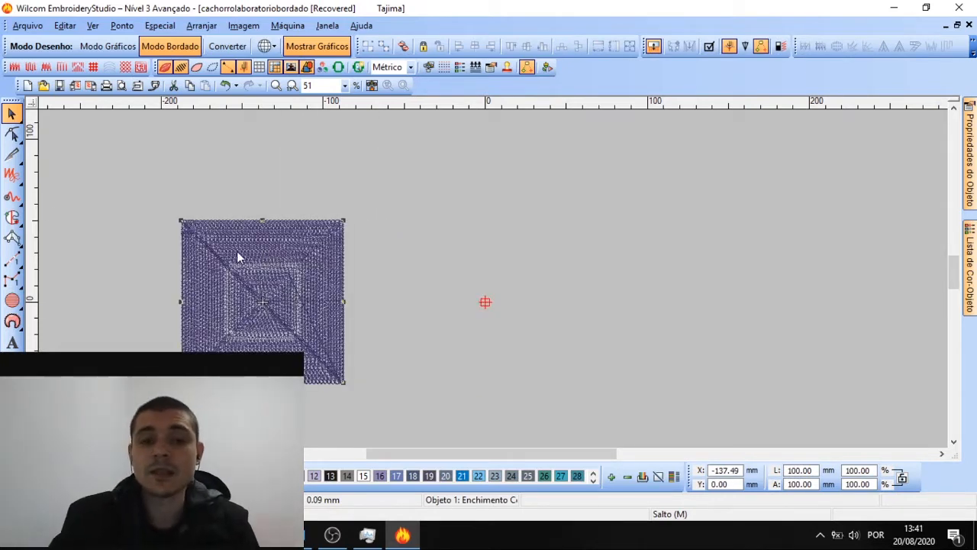
mouse_move(973, 189)
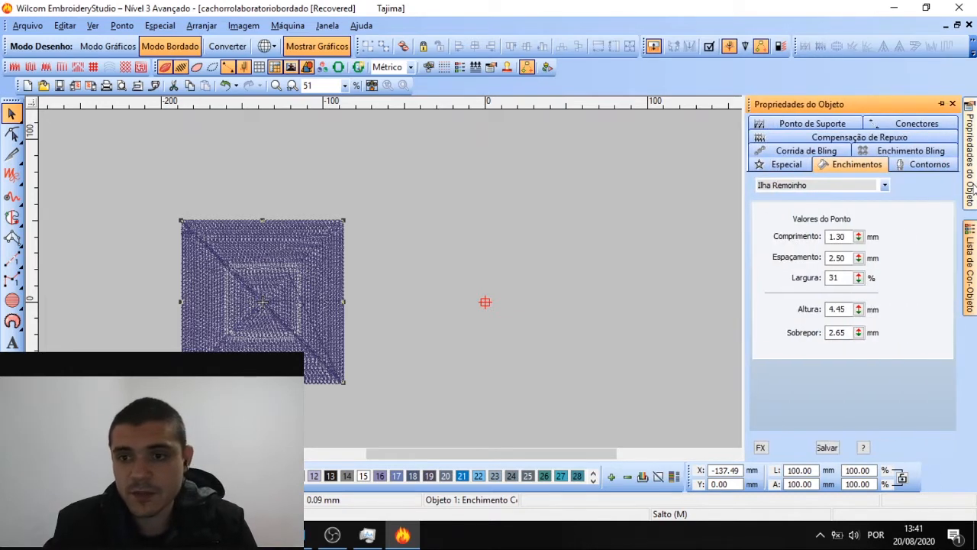
left_click(862, 185)
left_click(793, 207)
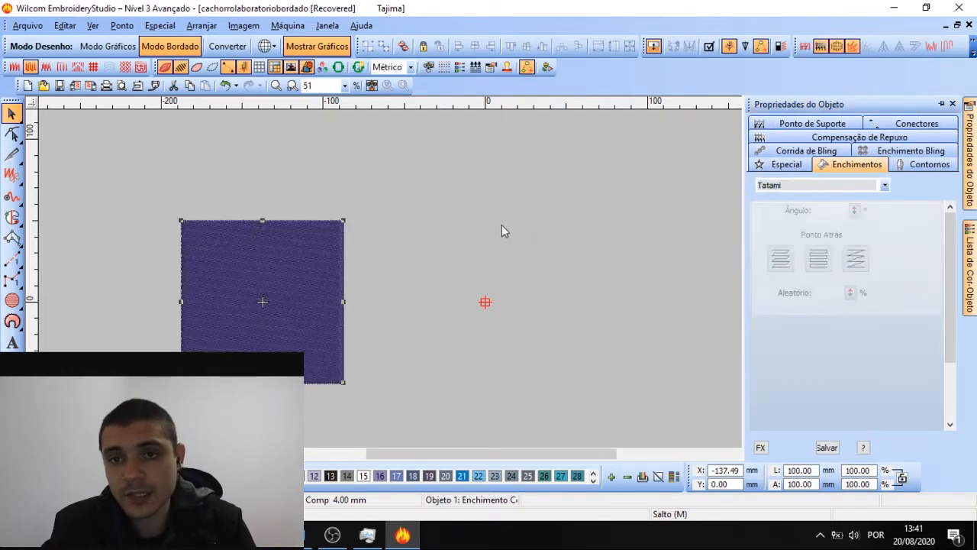
left_click_drag(292, 270, 500, 227)
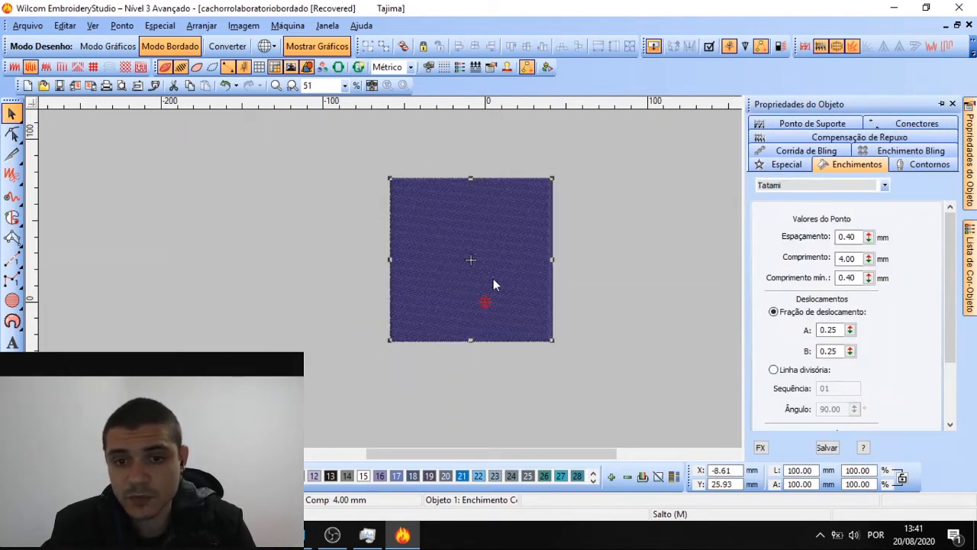
scroll(493, 284, "up", 1)
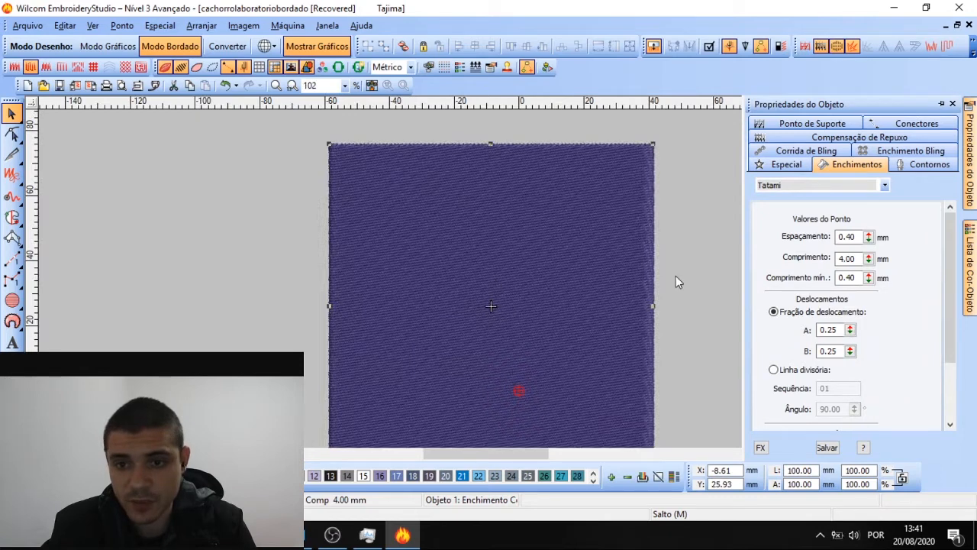
Enable the Sanfona effect on the Tatami fill from the FX settings
left_click(761, 448)
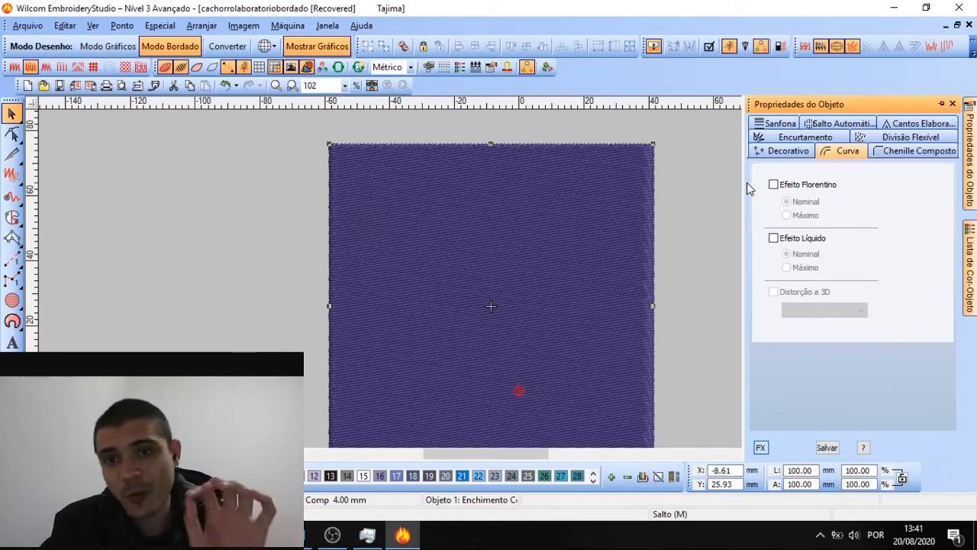
left_click(780, 123)
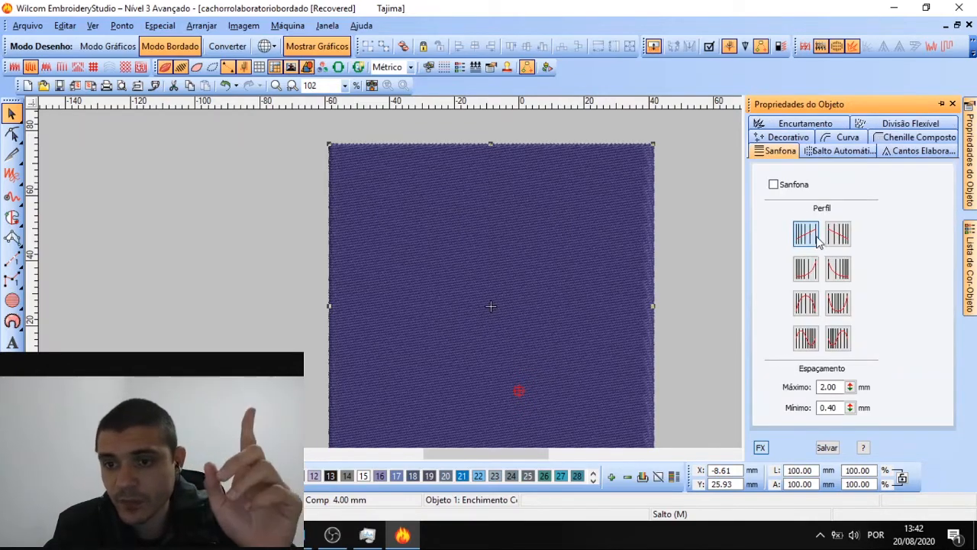
left_click(784, 189)
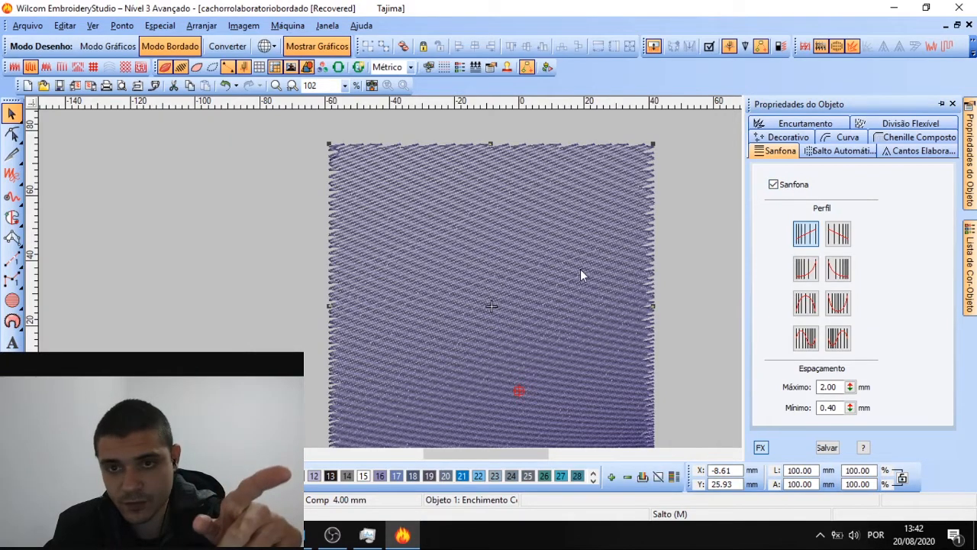
scroll(495, 280, "down", 1)
scroll(493, 279, "up", 1)
scroll(495, 283, "down", 1)
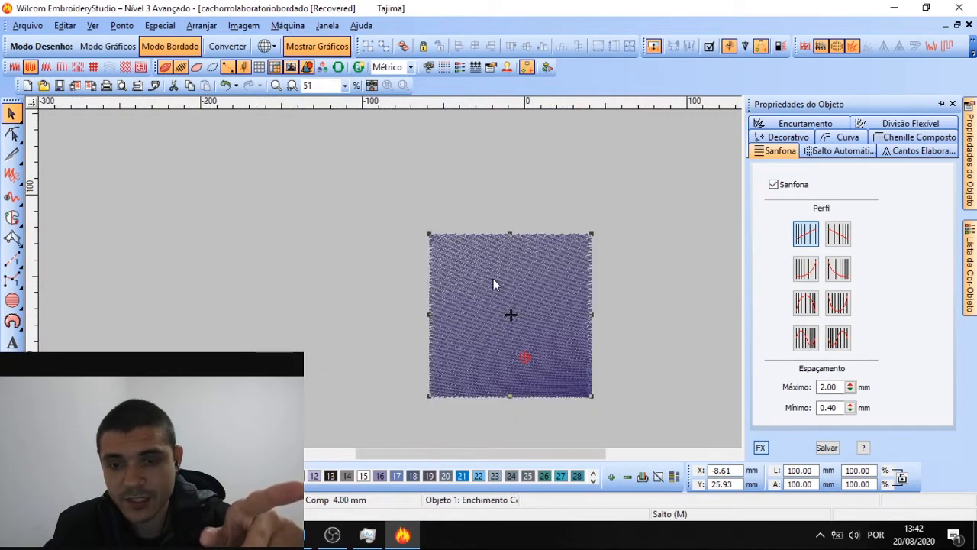
scroll(493, 284, "up", 1)
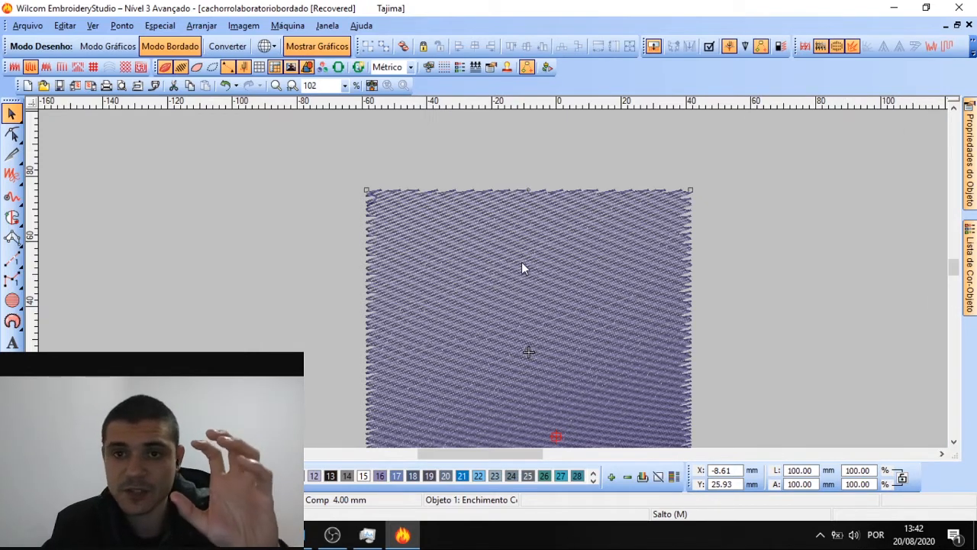
Rotate the Sanfona square's stitch angle to 45° with Reshape, then return to Select
left_click(12, 134)
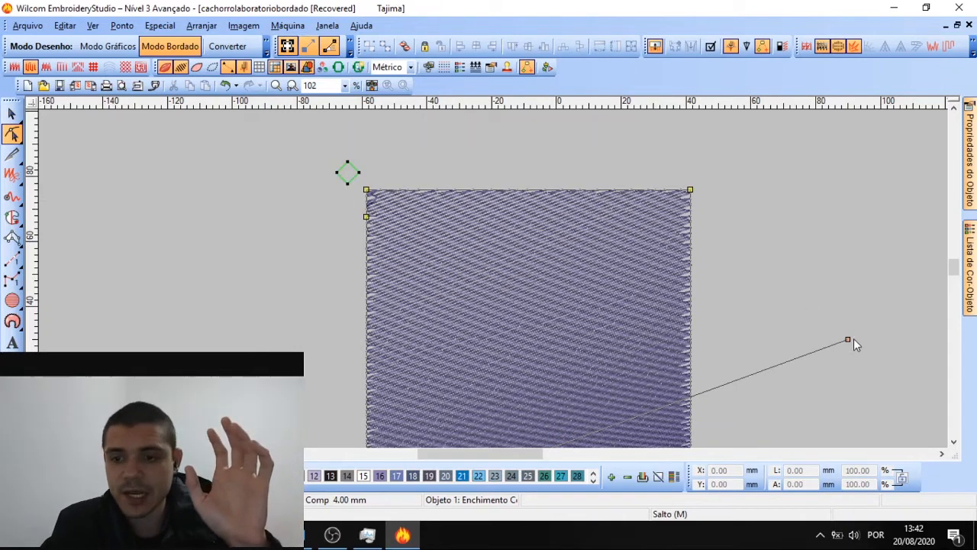
left_click_drag(851, 338, 578, 236)
scroll(537, 362, "down", 1)
scroll(437, 334, "up", 1)
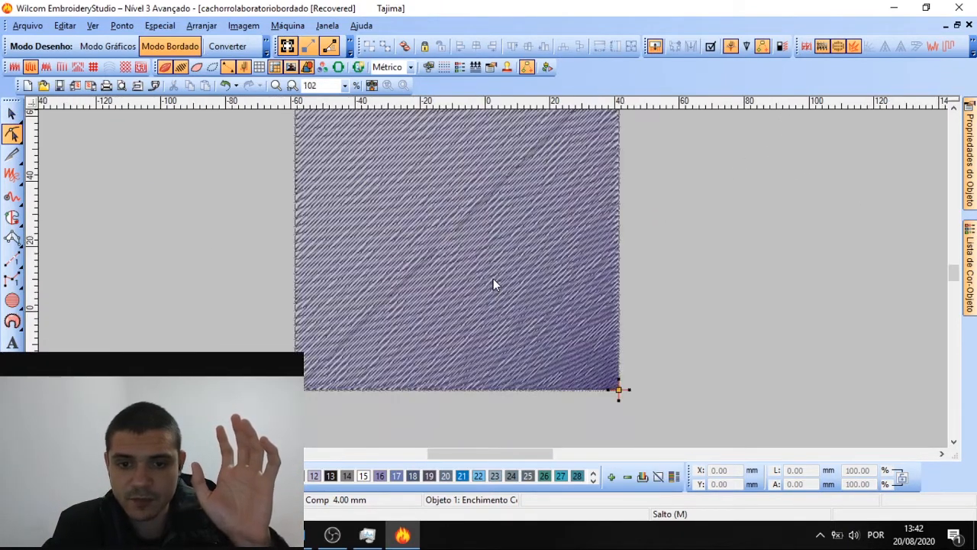
scroll(493, 281, "down", 1)
scroll(449, 242, "down", 1)
key("Escape")
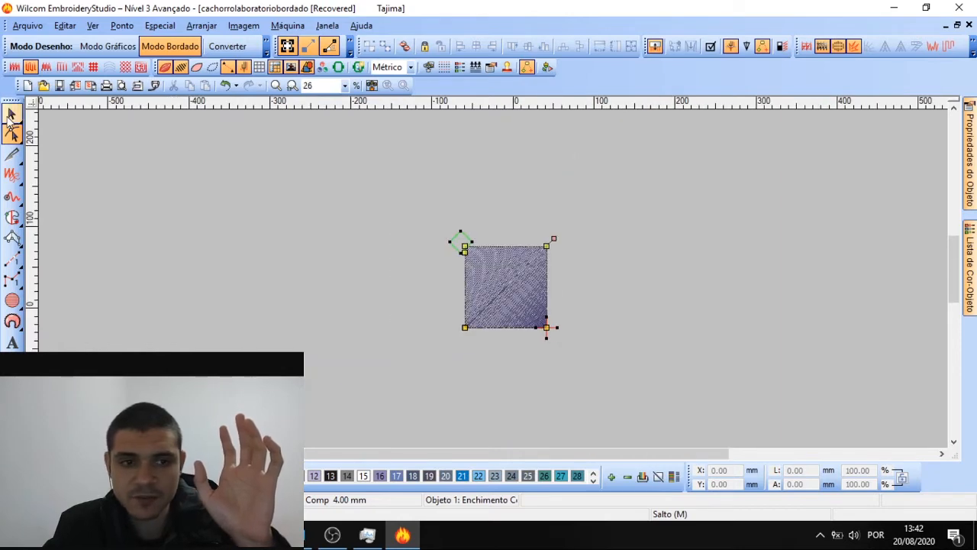
scroll(496, 279, "up", 1)
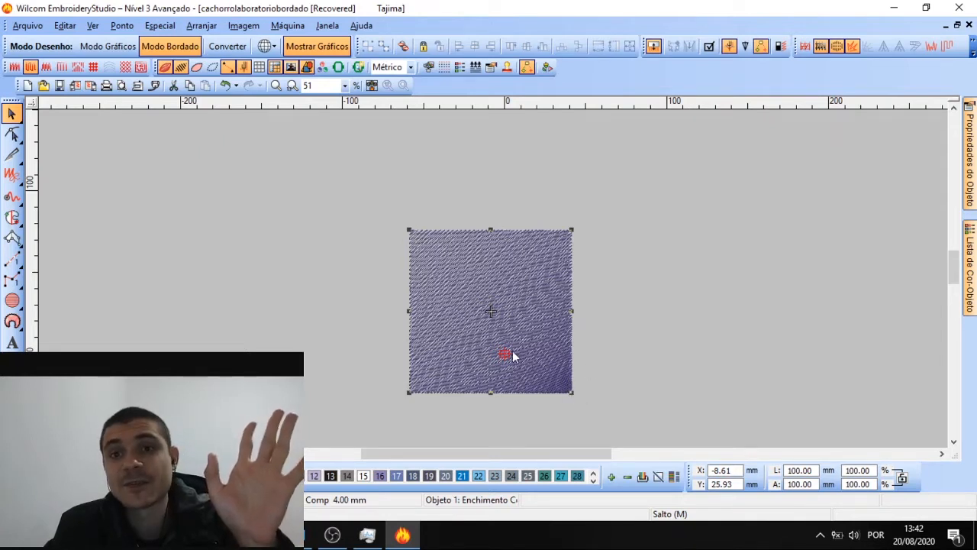
scroll(483, 314, "up", 1)
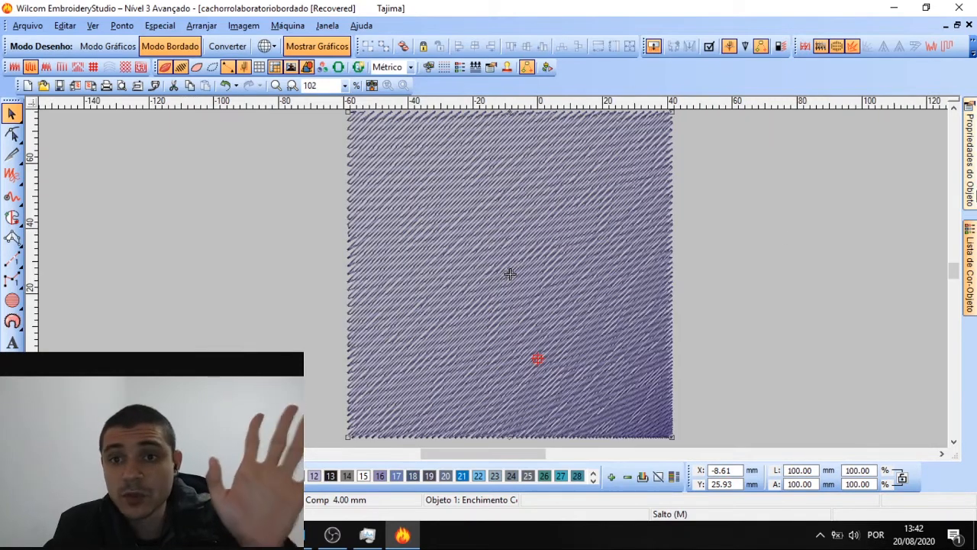
mouse_move(969, 153)
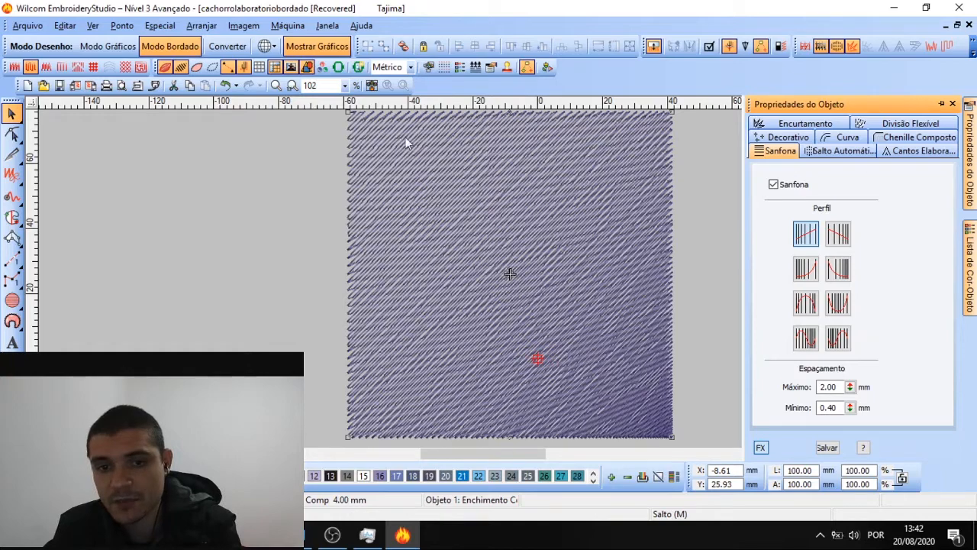
Compare exponential and convex Sanfona profiles, settle on Perfil Côncavo, and zoom out
left_click(842, 239)
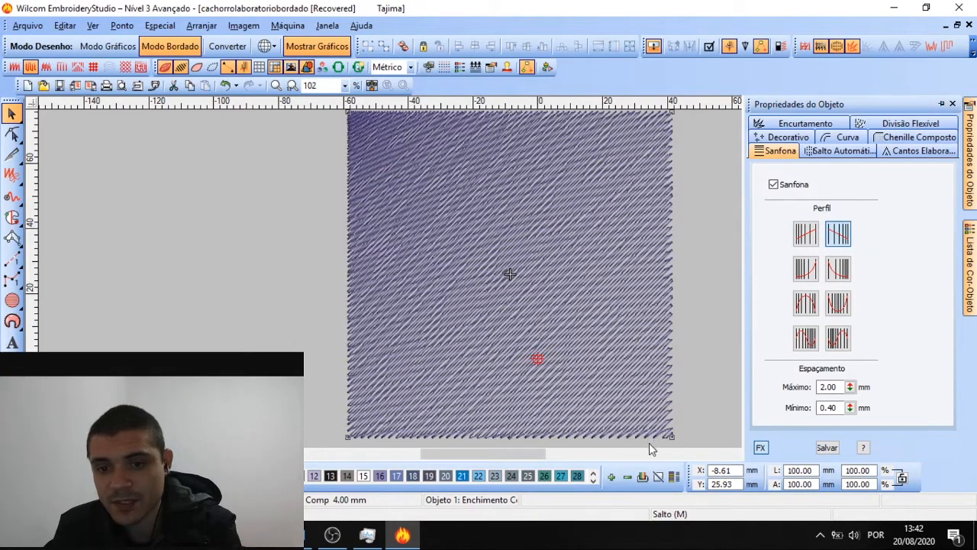
left_click(807, 268)
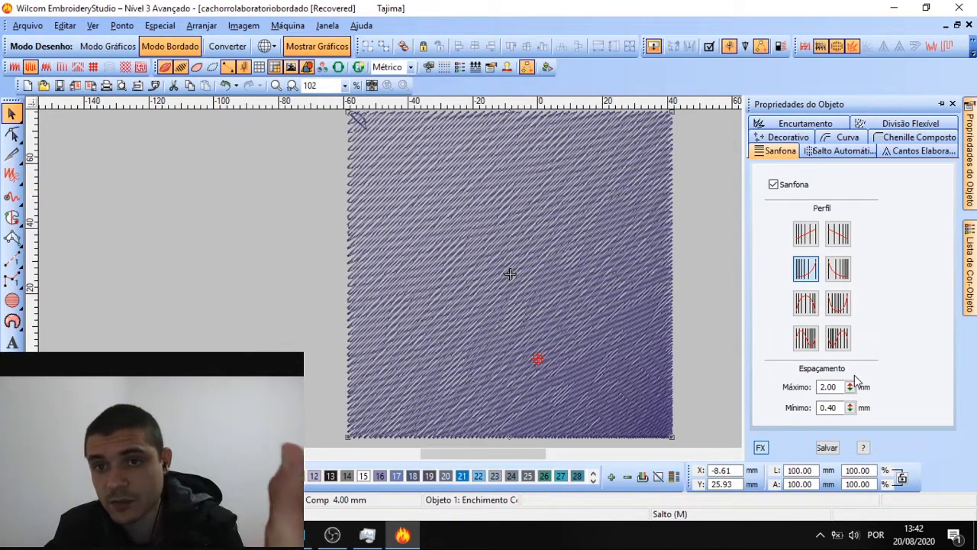
left_click(838, 272)
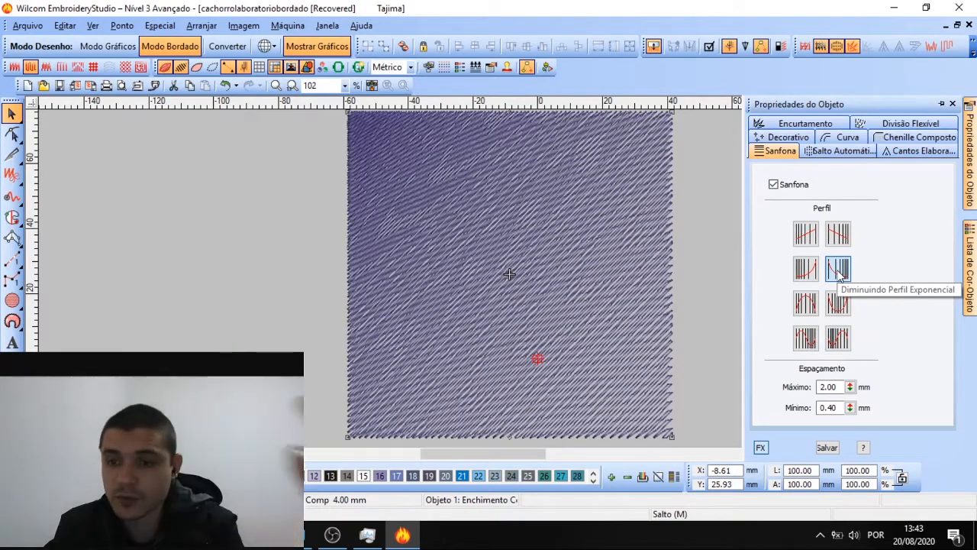
left_click(806, 305)
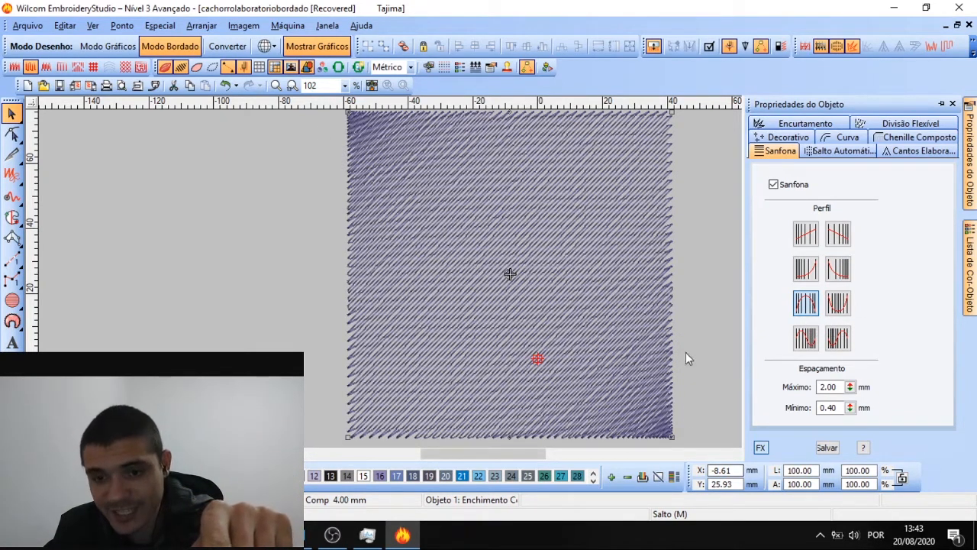
mouse_move(968, 189)
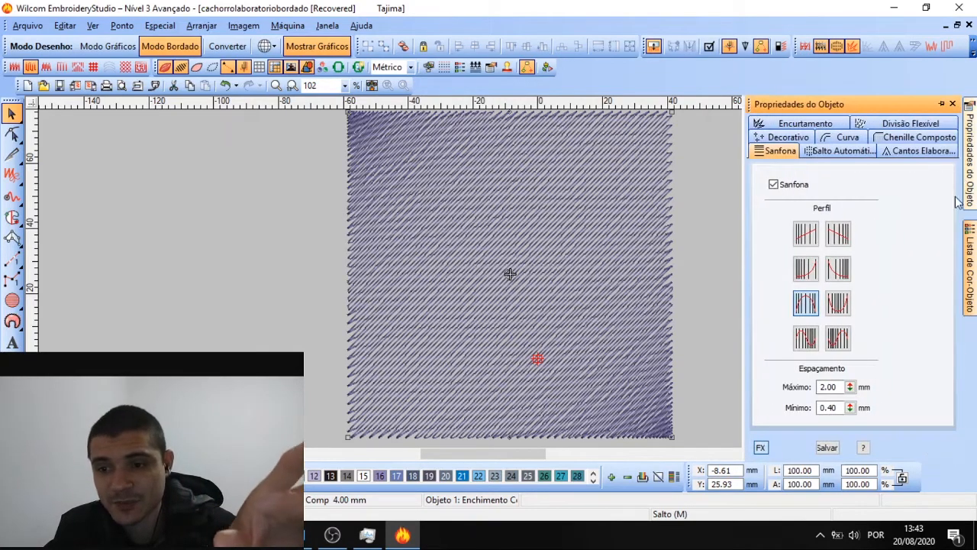
left_click(838, 304)
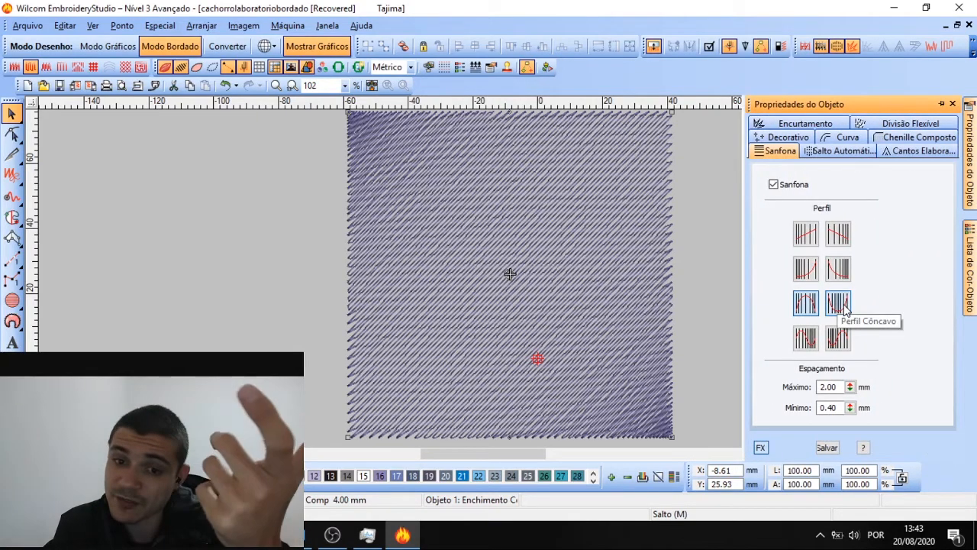
key("shift+z")
left_click(493, 283)
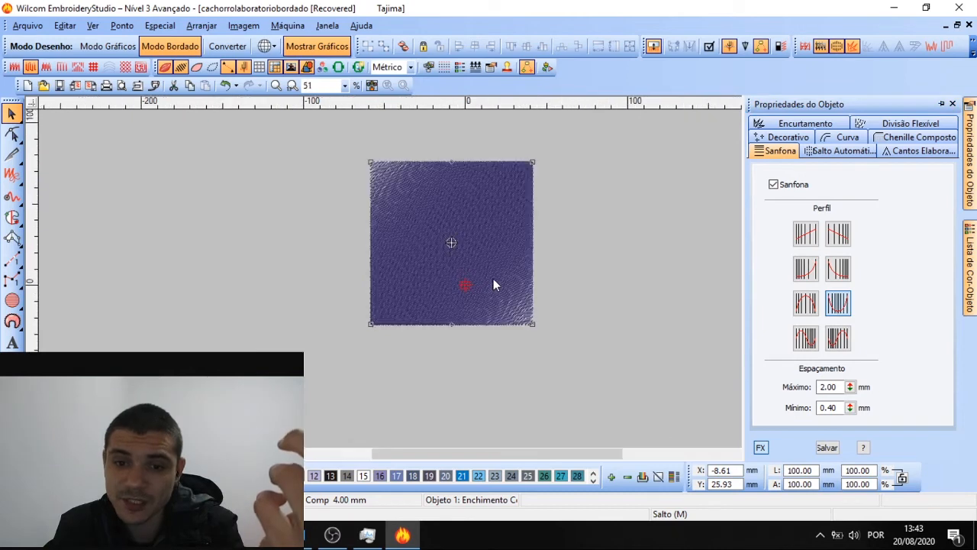
Rotate the square slightly and apply the Perfil Côncavo-Convexo Sanfona profile
left_click_drag(539, 324, 615, 374)
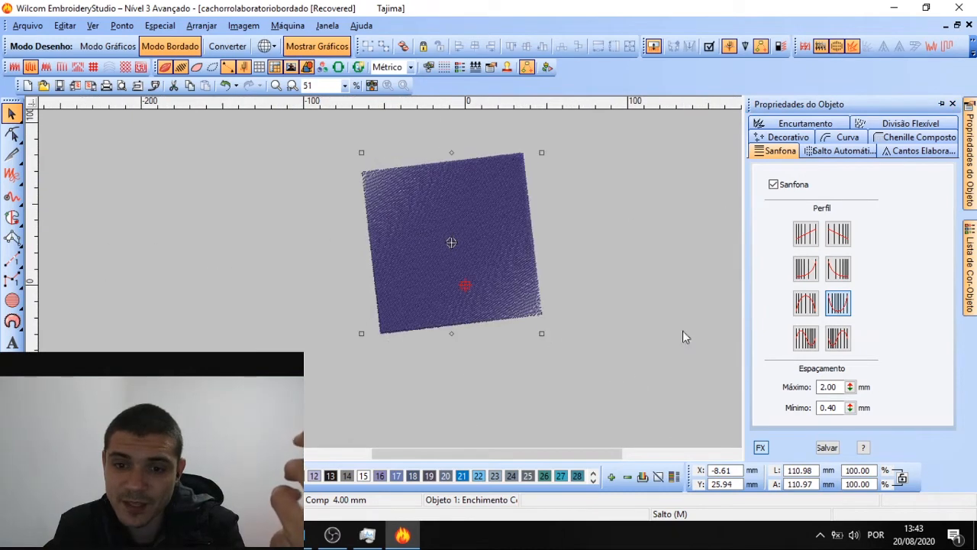
left_click(814, 342)
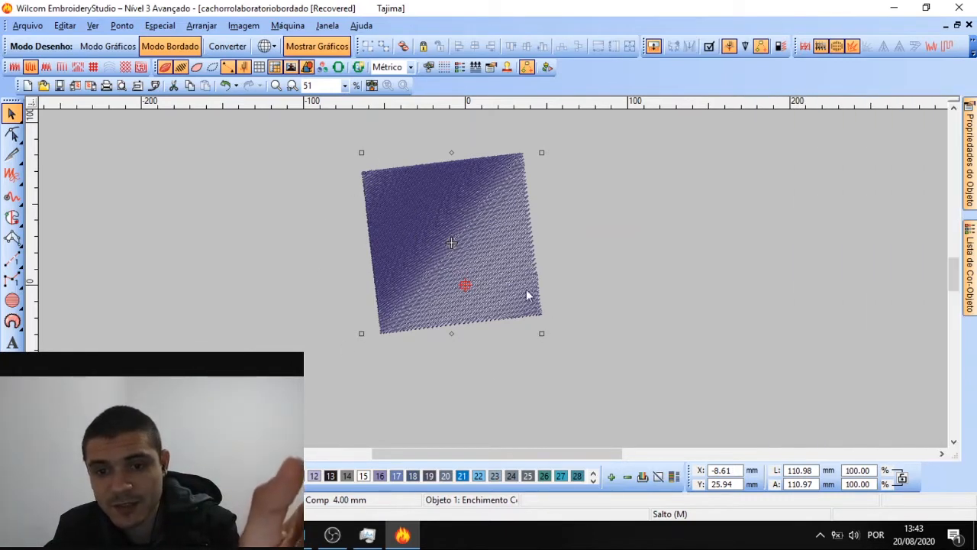
left_click(448, 225)
mouse_move(970, 153)
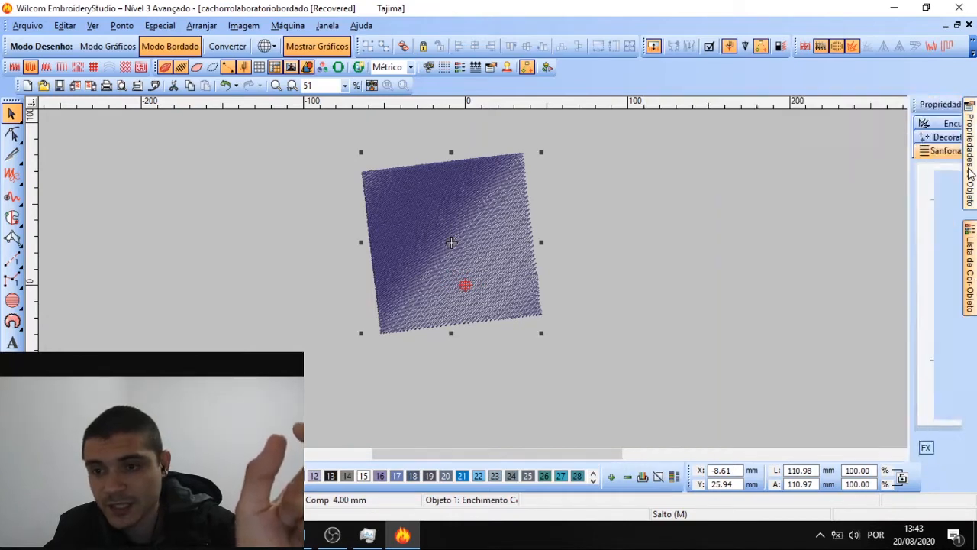
left_click(837, 337)
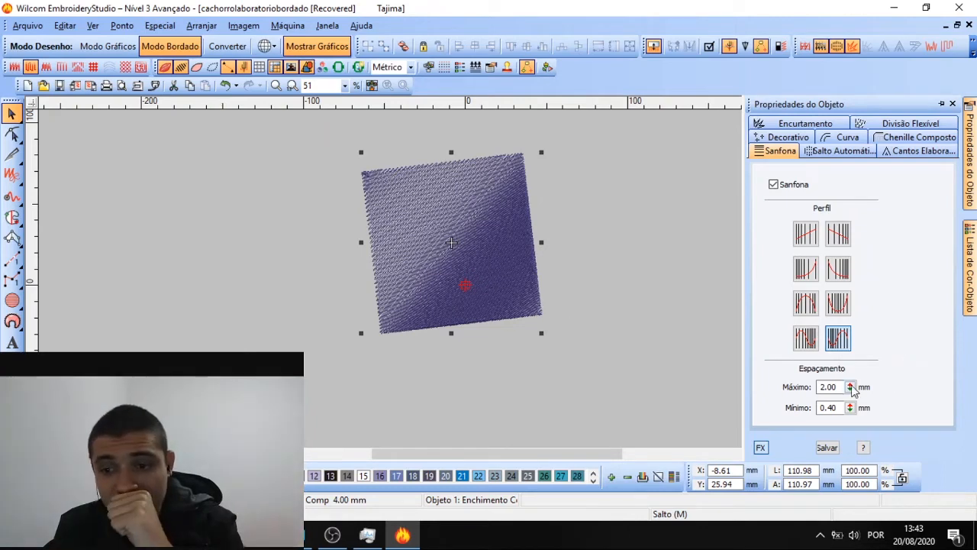
Set Sanfona spacing to 3.31 mm maximum and 0.83 mm minimum, then inspect the square
left_click_drag(849, 387, 794, 288)
left_click_drag(849, 408, 790, 494)
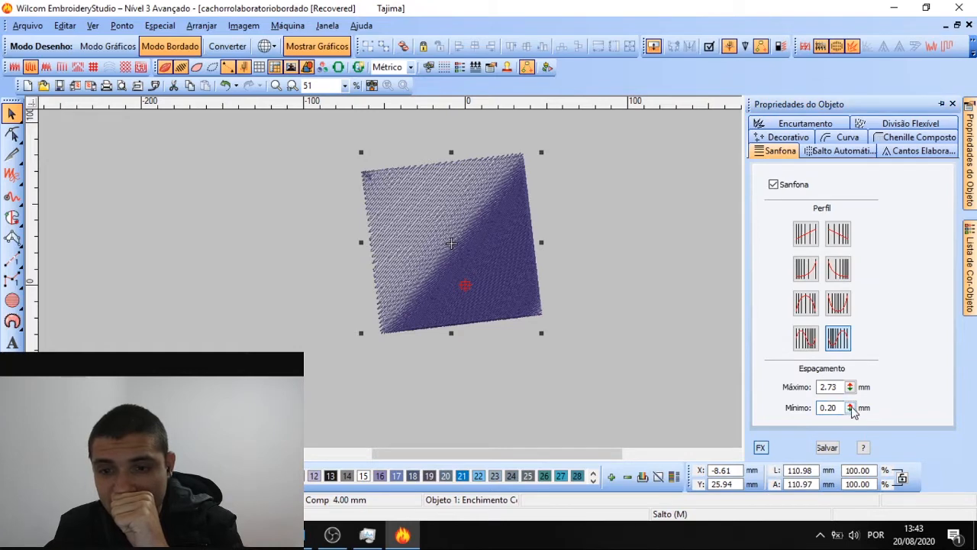
left_click_drag(852, 411, 783, 485)
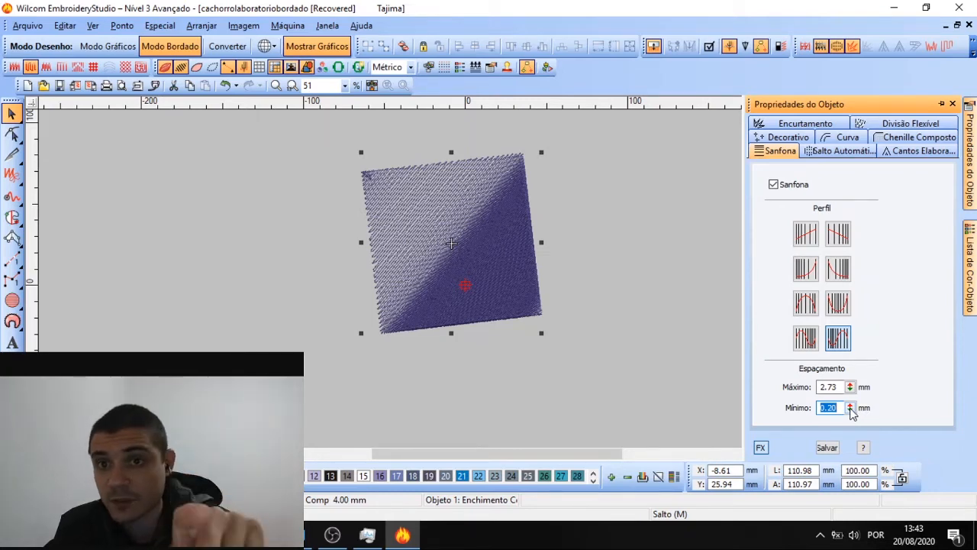
left_click_drag(853, 412, 784, 393)
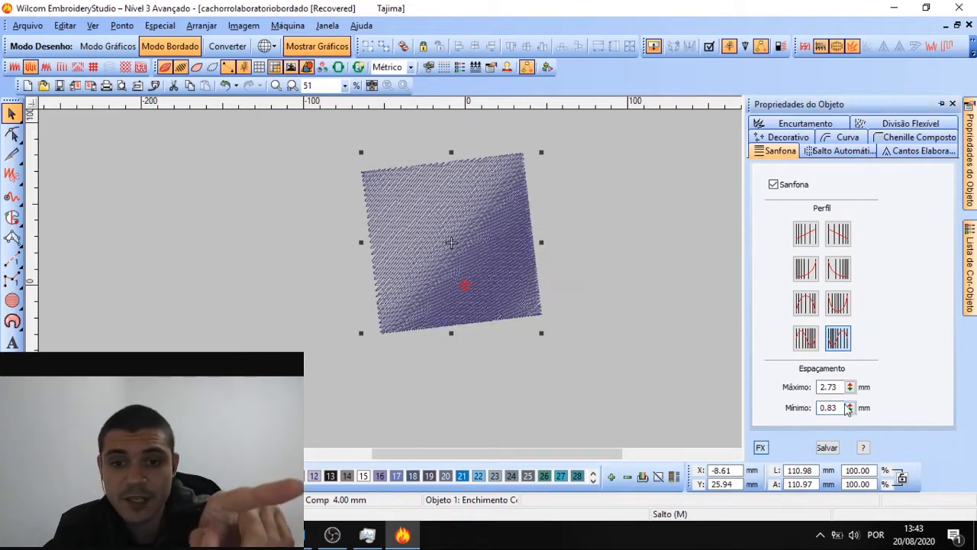
left_click_drag(850, 386, 781, 306)
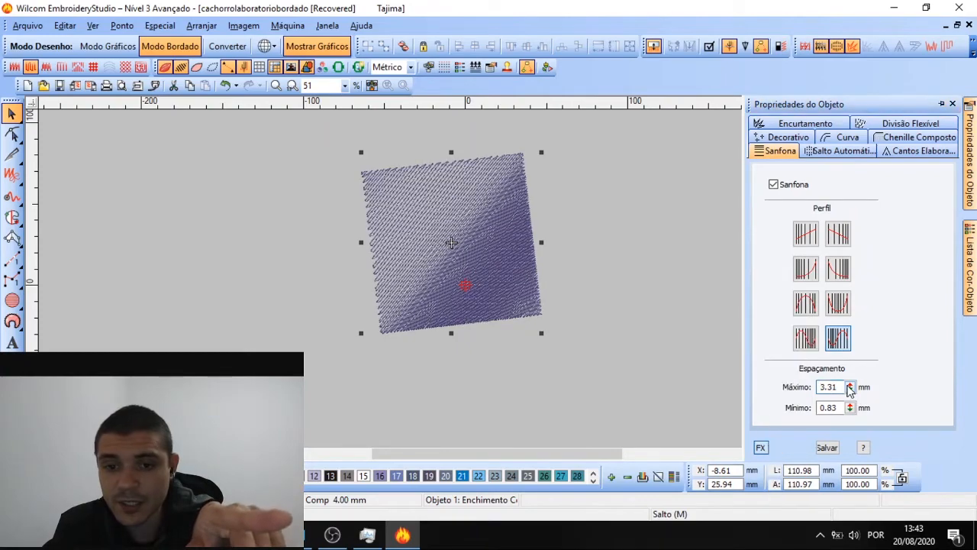
left_click(603, 308)
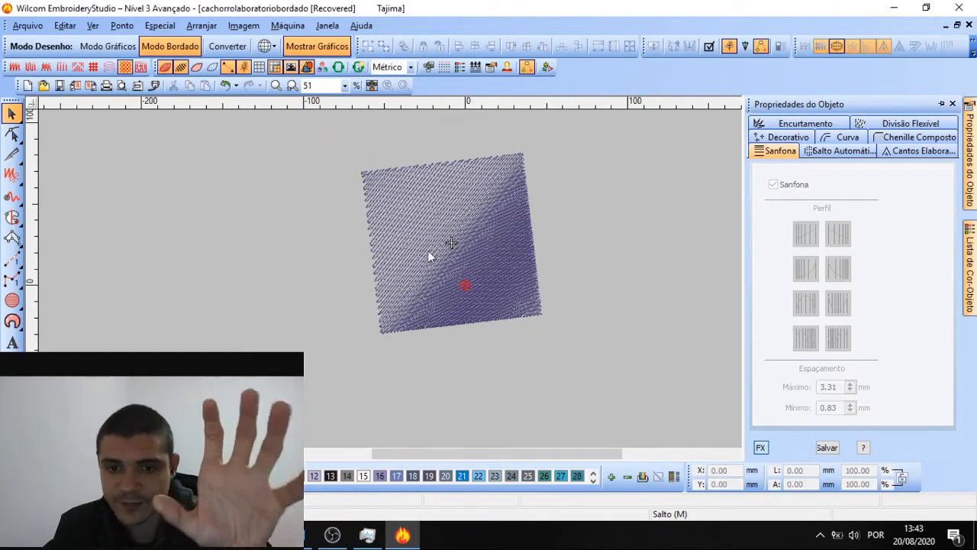
left_click(439, 251)
scroll(493, 278, "up", 2)
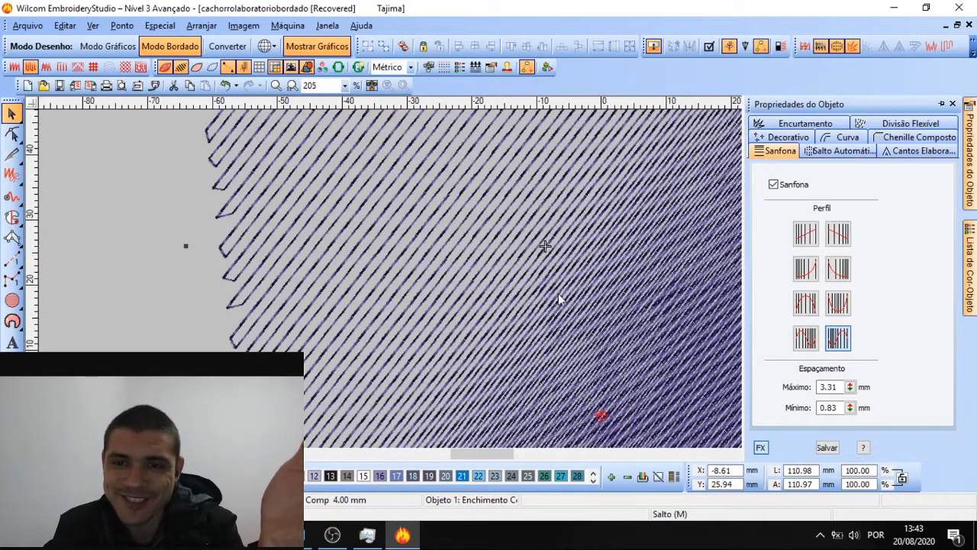
scroll(493, 284, "down", 2)
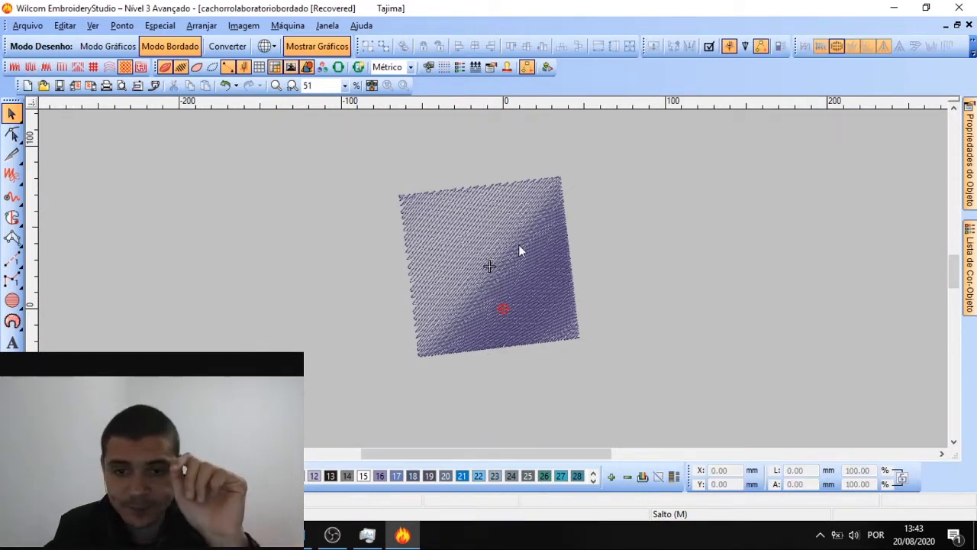
Move the square left and paste a copy beside it on the right
mouse_move(516, 247)
left_mouse_down()
mouse_move(256, 235)
mouse_move(347, 254)
mouse_move(519, 262)
mouse_move(514, 238)
left_mouse_up()
key("ctrl+c")
key("ctrl+v")
left_click(969, 152)
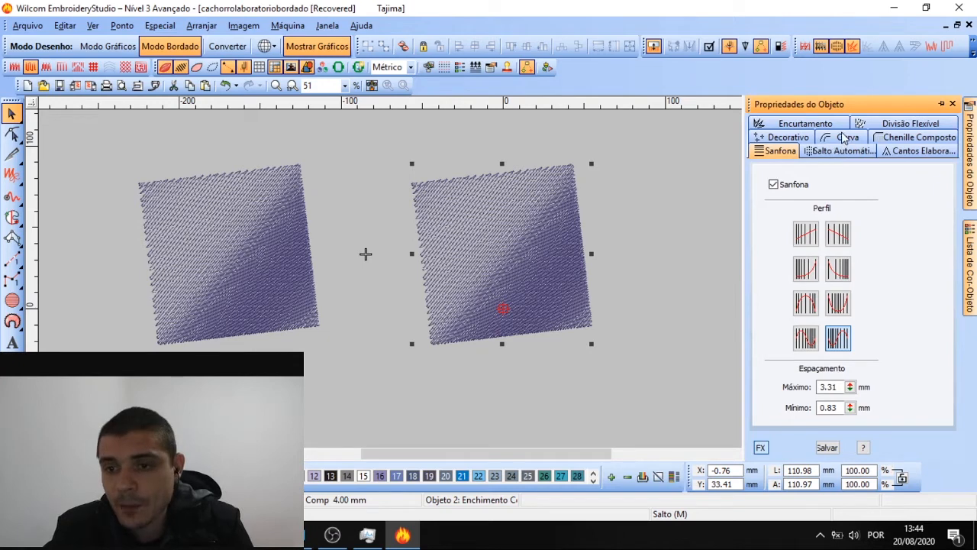
Turn on Encurtamento shortening for the copied square and preview it
left_click(805, 124)
left_click(803, 185)
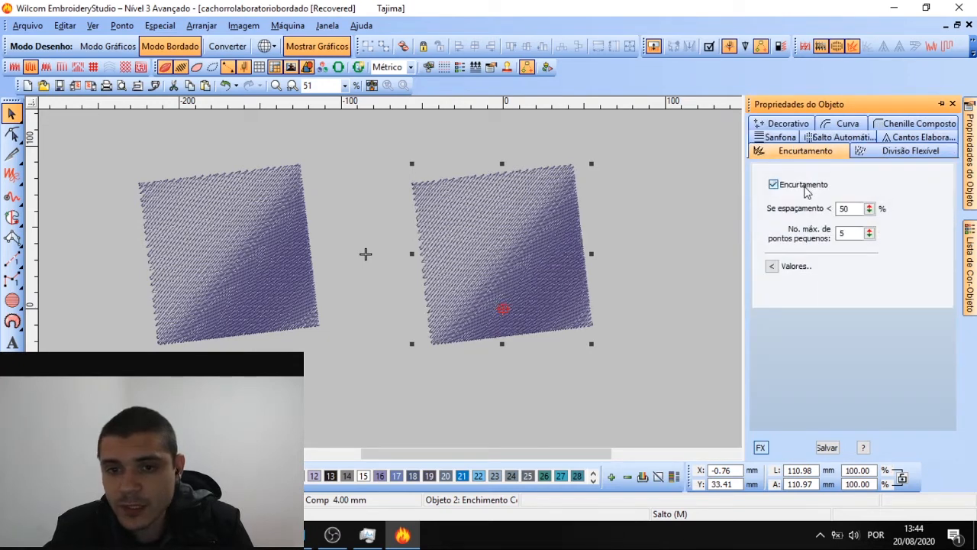
left_click(633, 207)
left_click(542, 234)
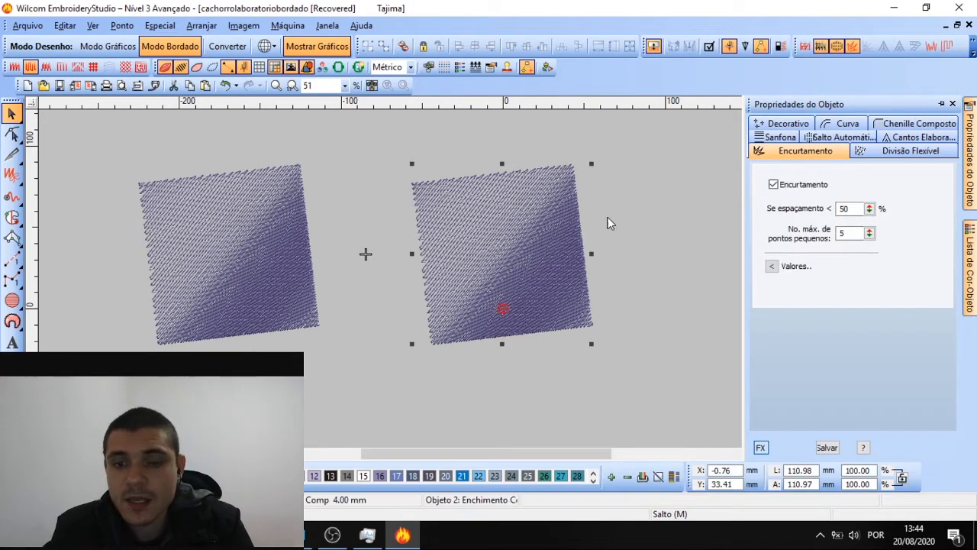
Enable the Dentado jagged-edge effect on the copy in the Decorativo settings
left_click(794, 125)
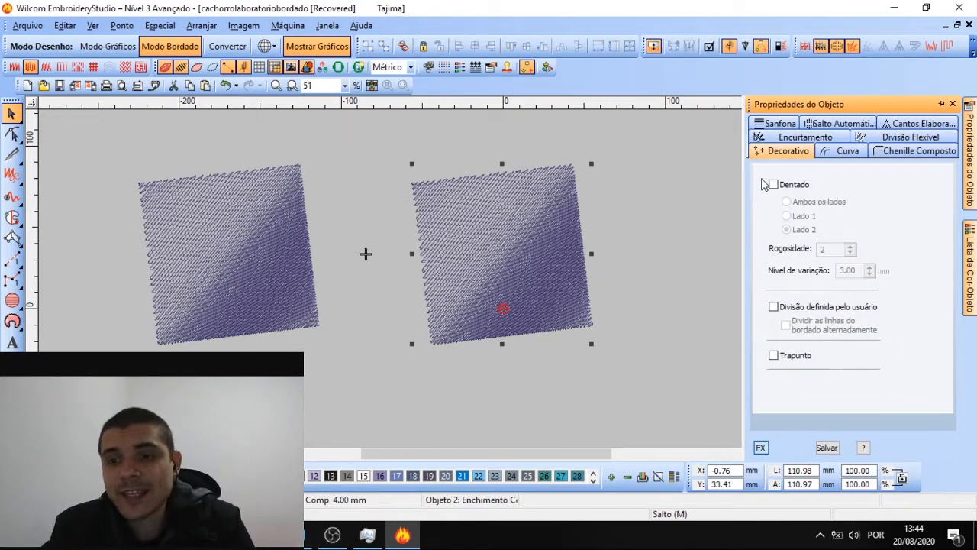
left_click(774, 185)
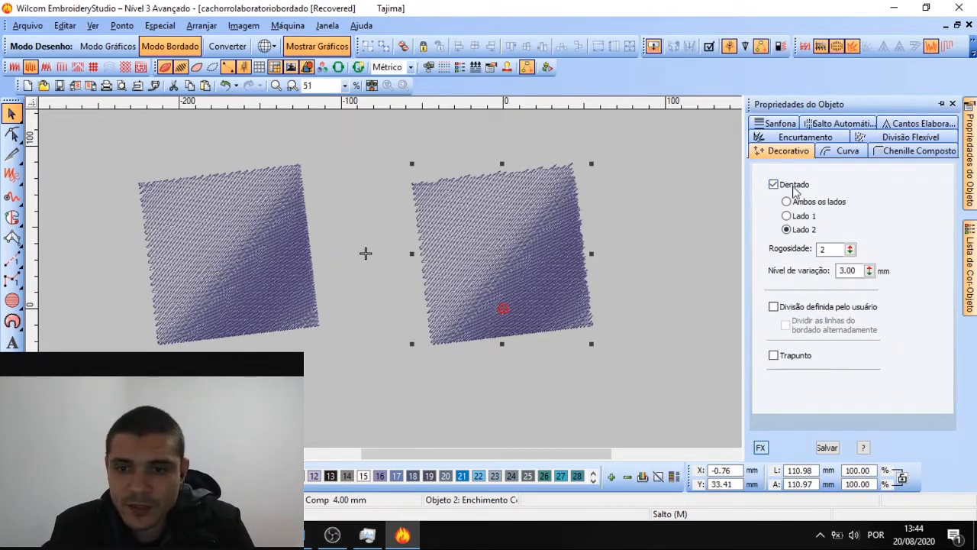
left_click(780, 124)
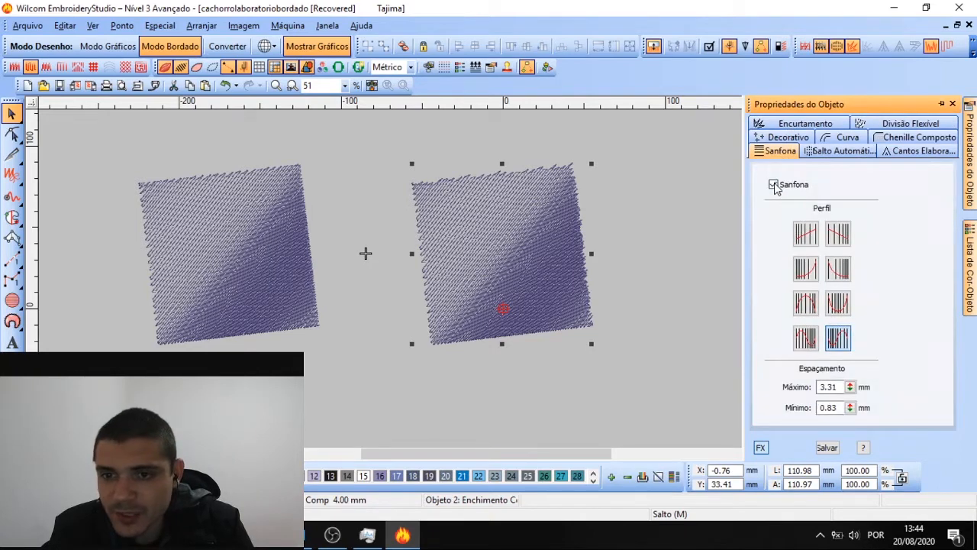
Turn off Sanfona so the copy shows a solid fill, then reselect it
left_click(774, 184)
left_click(659, 197)
scroll(495, 284, "up", 2)
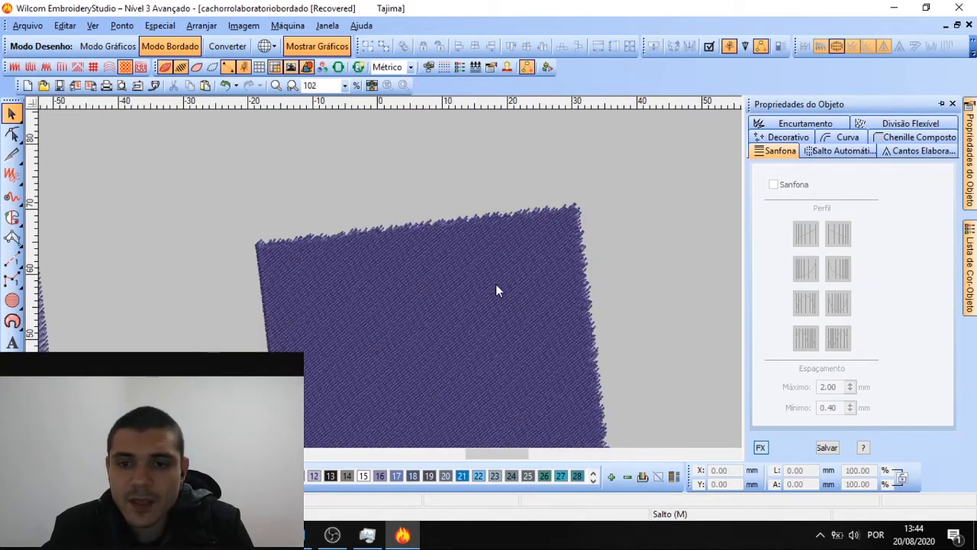
scroll(496, 284, "up", 1)
scroll(495, 283, "down", 1)
left_click(536, 227)
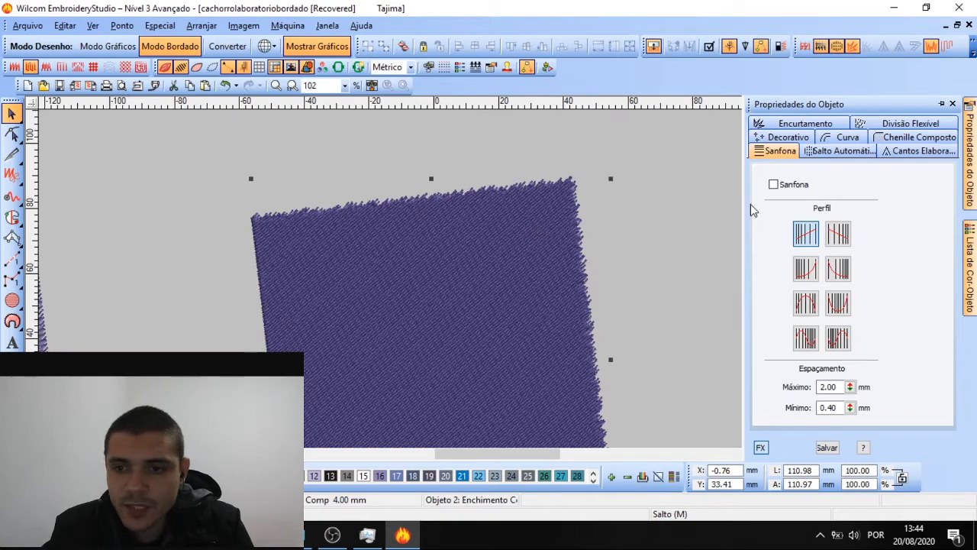
Set the Dentado jagged edge to Ambos os lados after trying each side
left_click(802, 136)
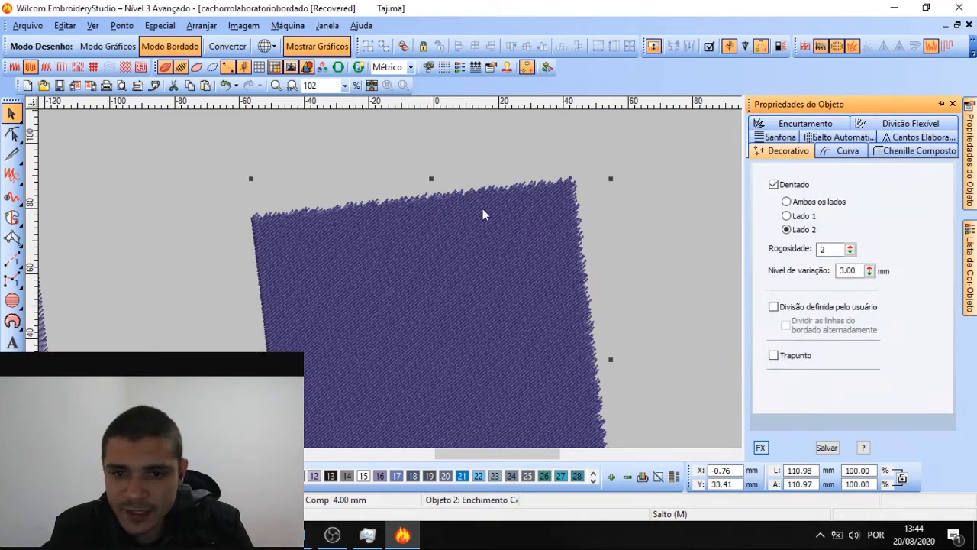
scroll(493, 279, "up", 2)
scroll(493, 279, "down", 3)
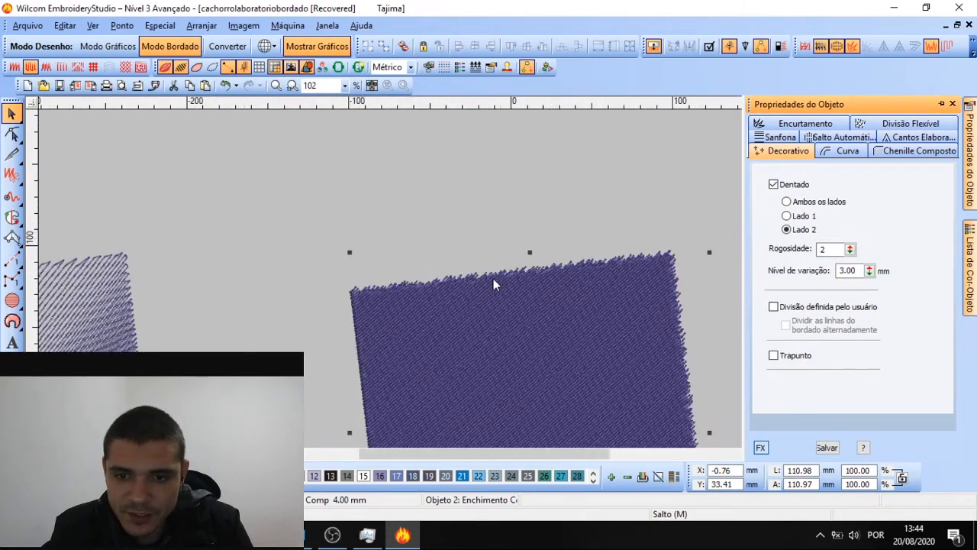
scroll(493, 284, "up", 2)
scroll(497, 285, "down", 2)
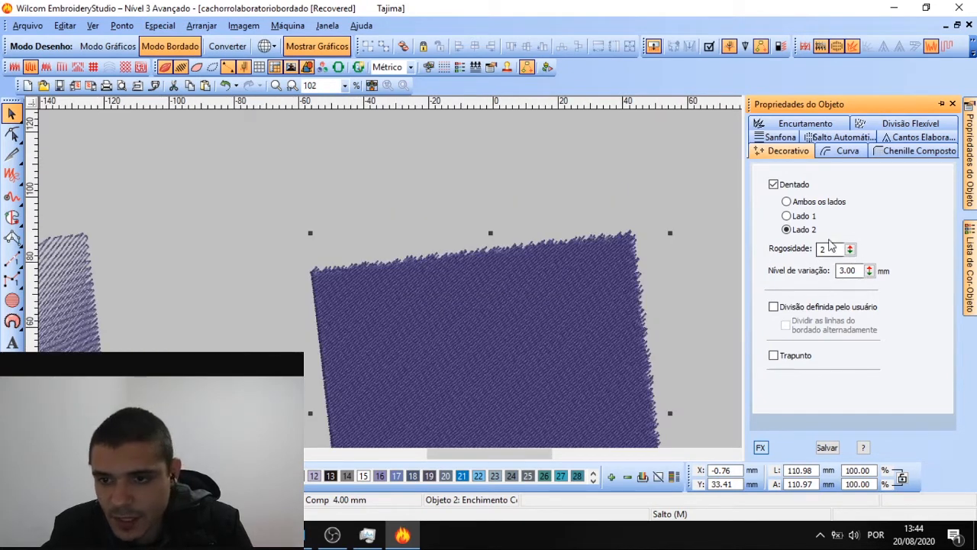
left_click(805, 218)
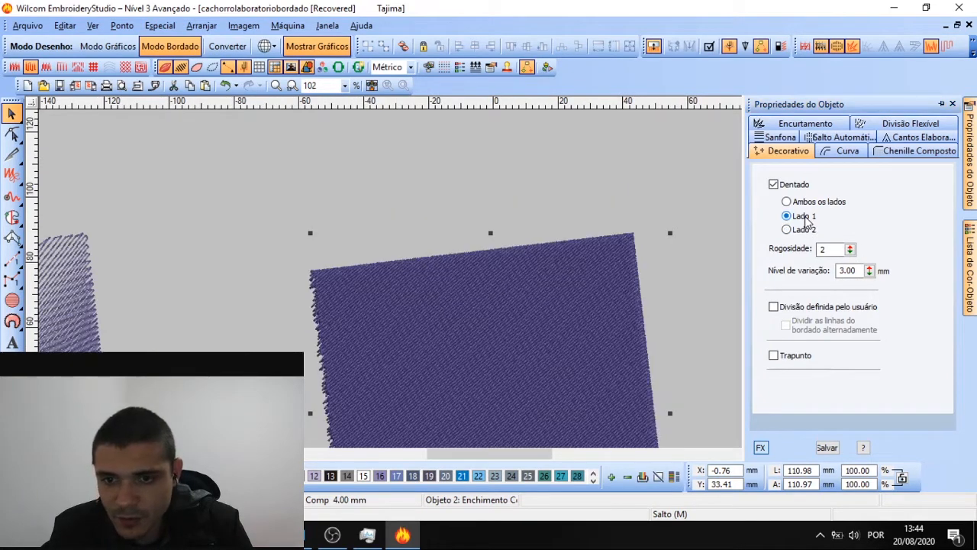
left_click(804, 233)
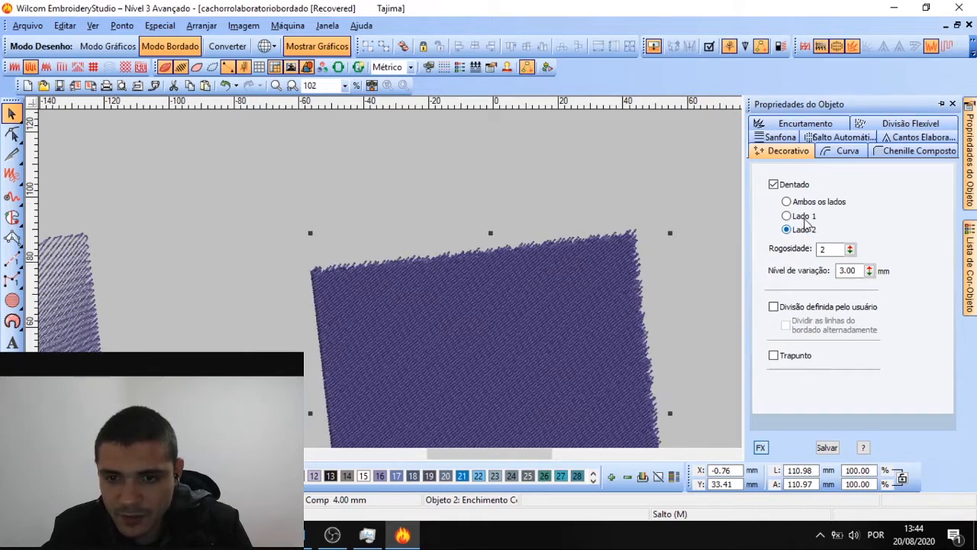
left_click(805, 217)
left_click(804, 231)
left_click(807, 203)
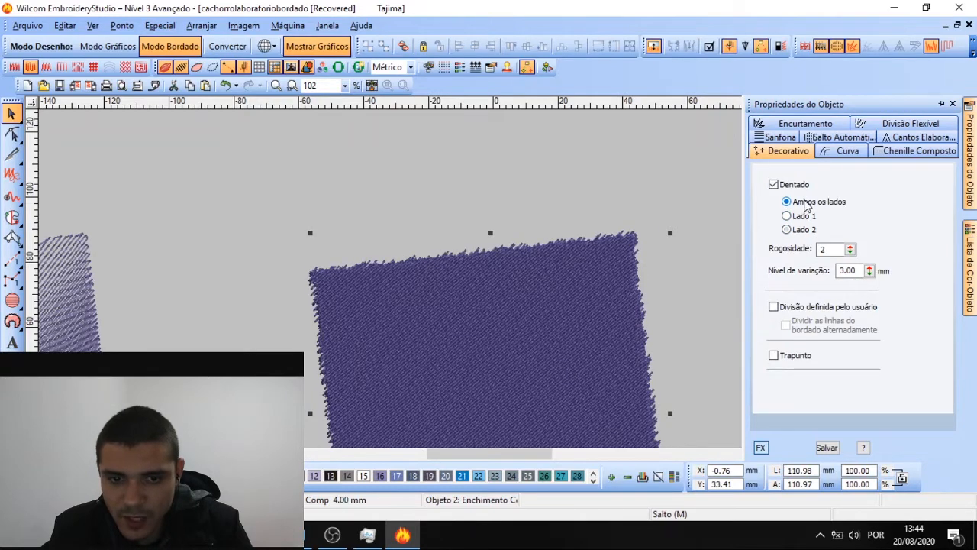
scroll(493, 284, "down", 2)
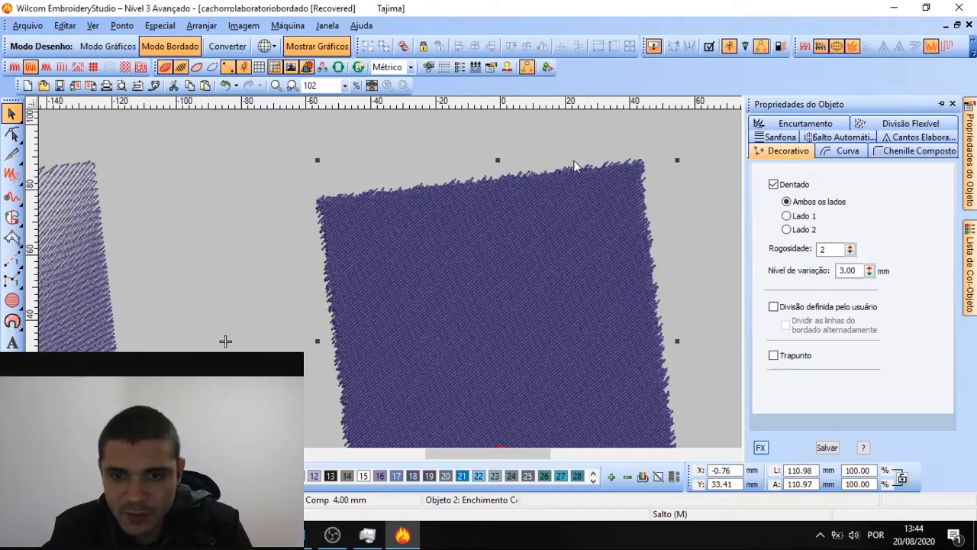
Set Rogosidade to 10 and Nível de variação to 8.50 mm
left_click_drag(850, 250, 797, 229)
left_click_drag(850, 251, 796, 219)
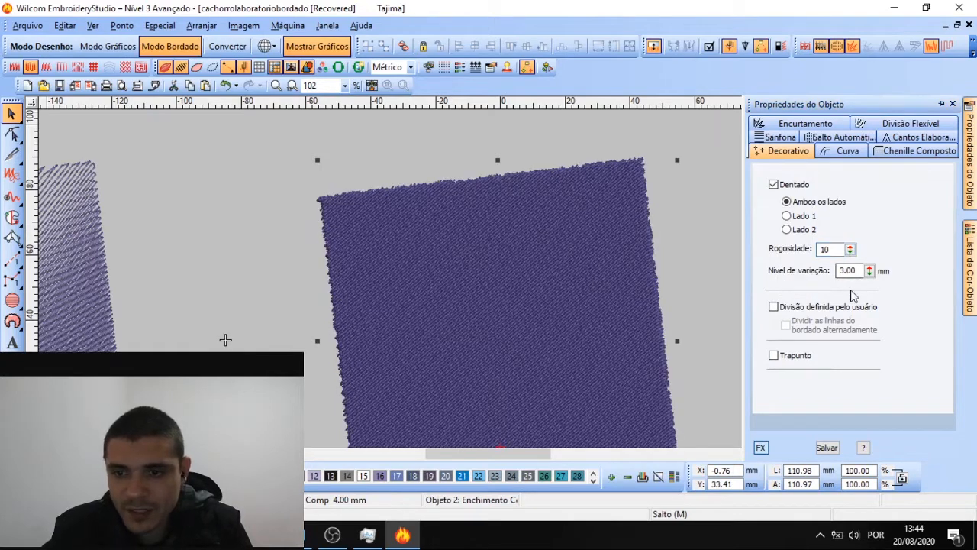
left_click_drag(868, 270, 802, 257)
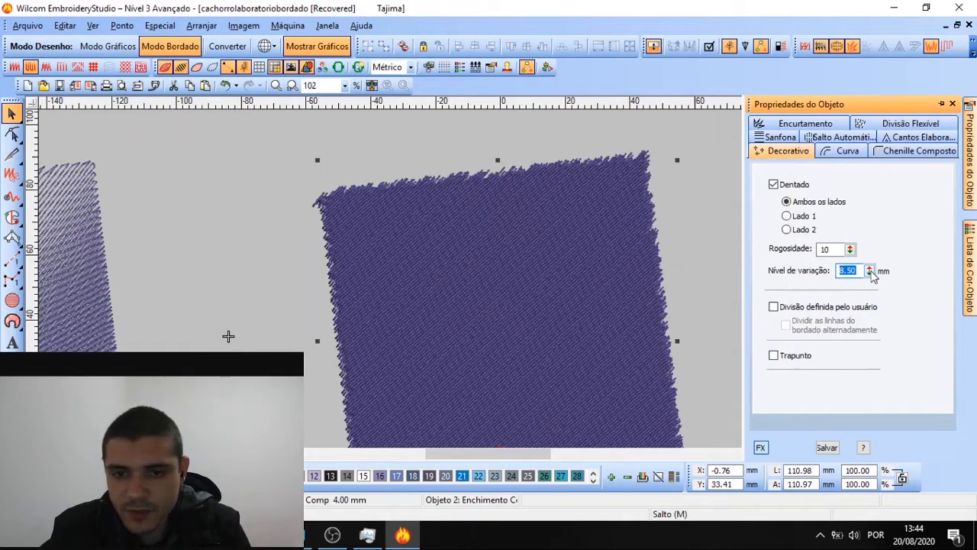
left_click_drag(868, 270, 801, 181)
scroll(493, 279, "down", 1)
scroll(493, 280, "up", 1)
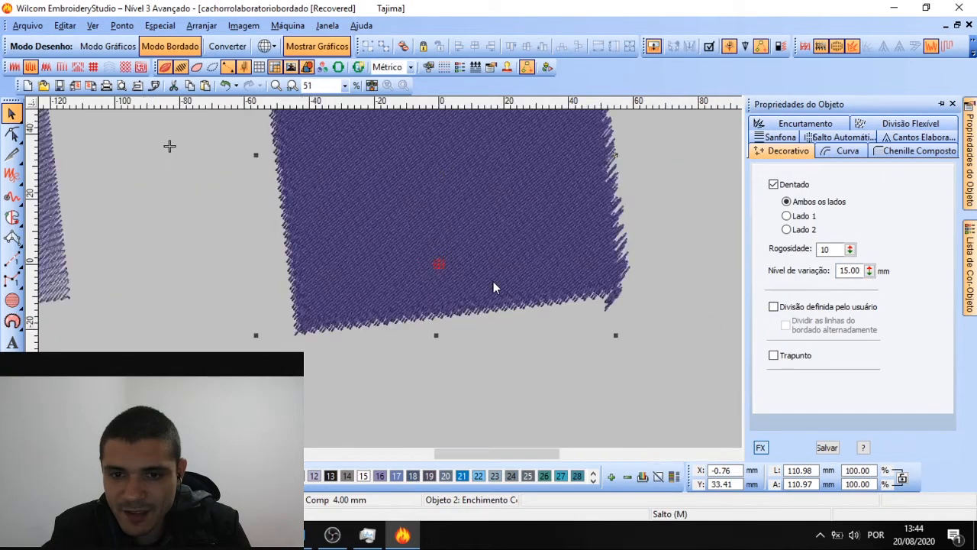
scroll(493, 281, "up", 1)
scroll(493, 280, "down", 2)
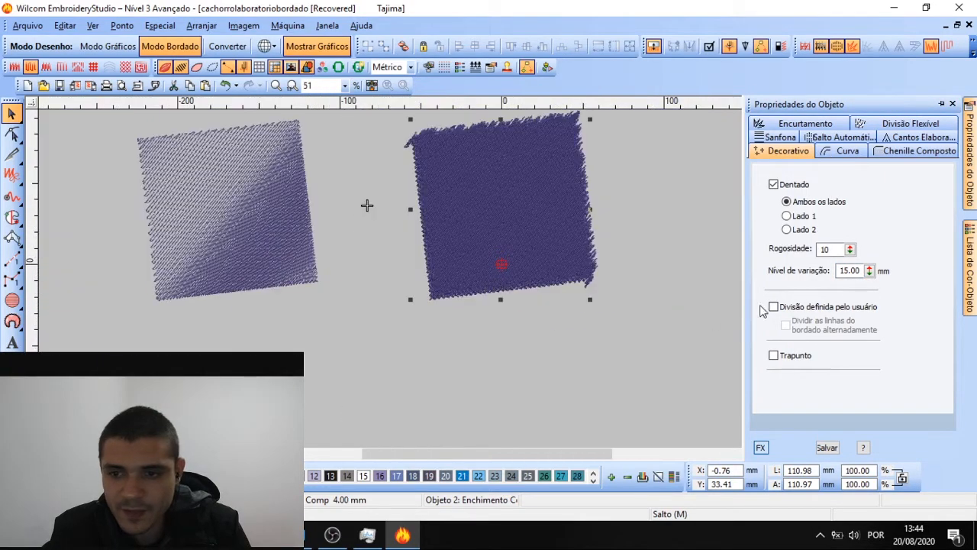
left_click_drag(868, 270, 803, 372)
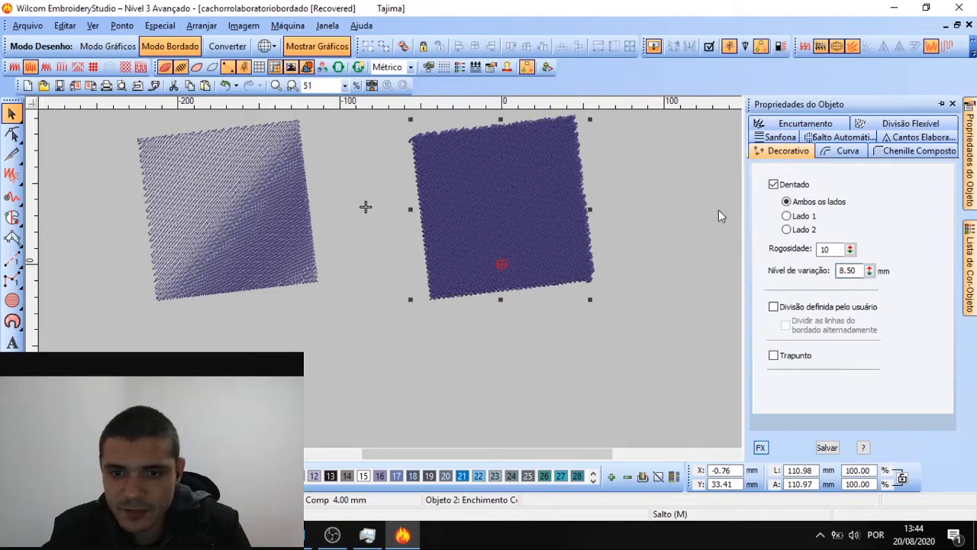
scroll(493, 281, "up", 2)
scroll(540, 249, "down", 1)
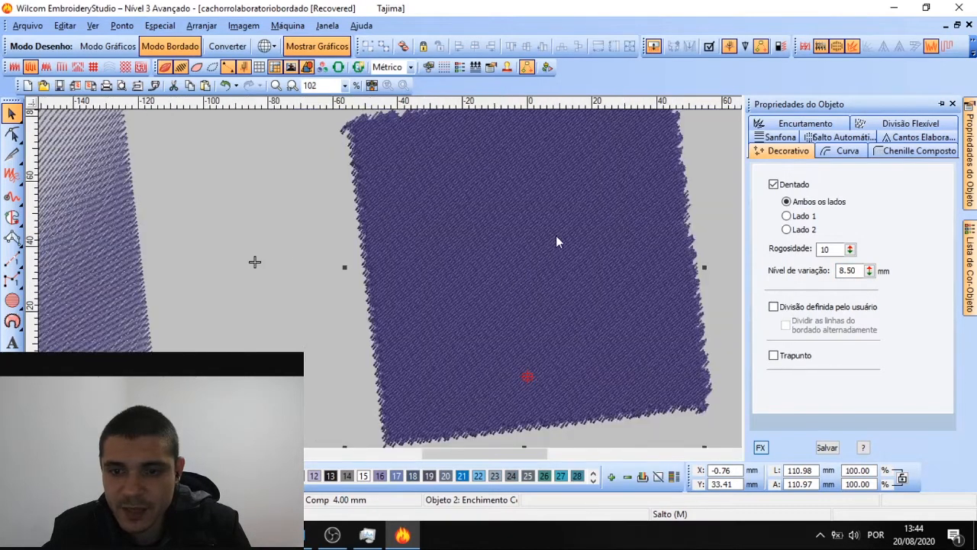
scroll(493, 284, "up", 1)
scroll(493, 284, "down", 2)
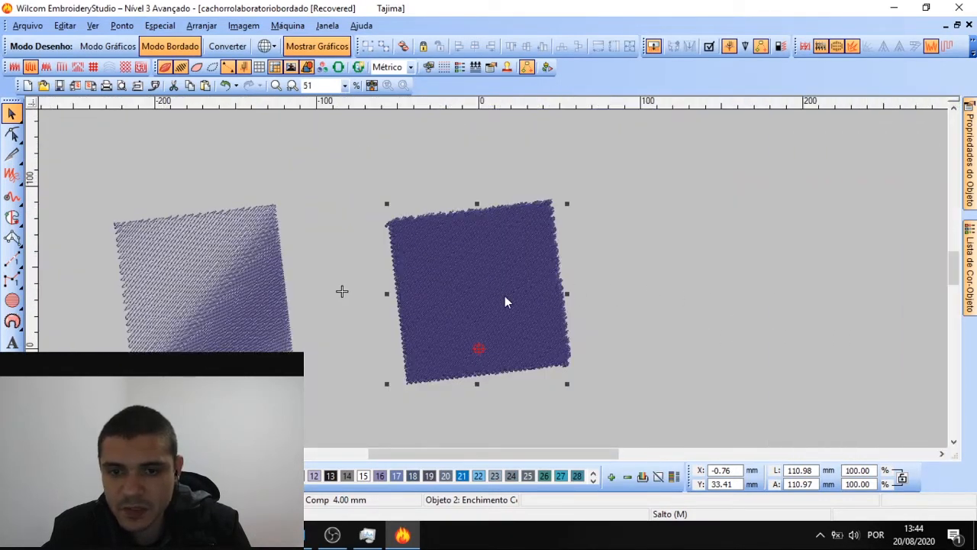
scroll(505, 284, "up", 1)
Enable Divisão definida pelo usuário with alternating stitch-line splits
mouse_move(970, 153)
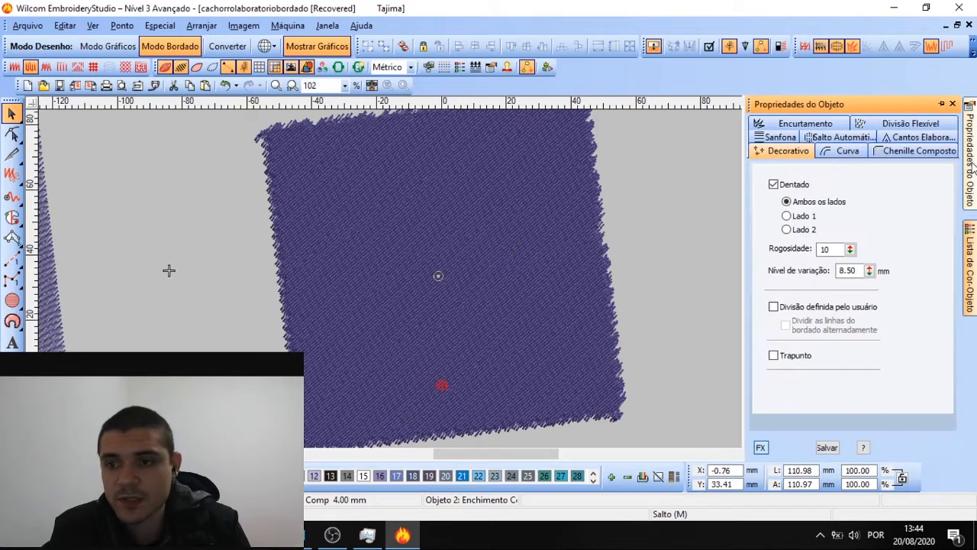
left_click(774, 307)
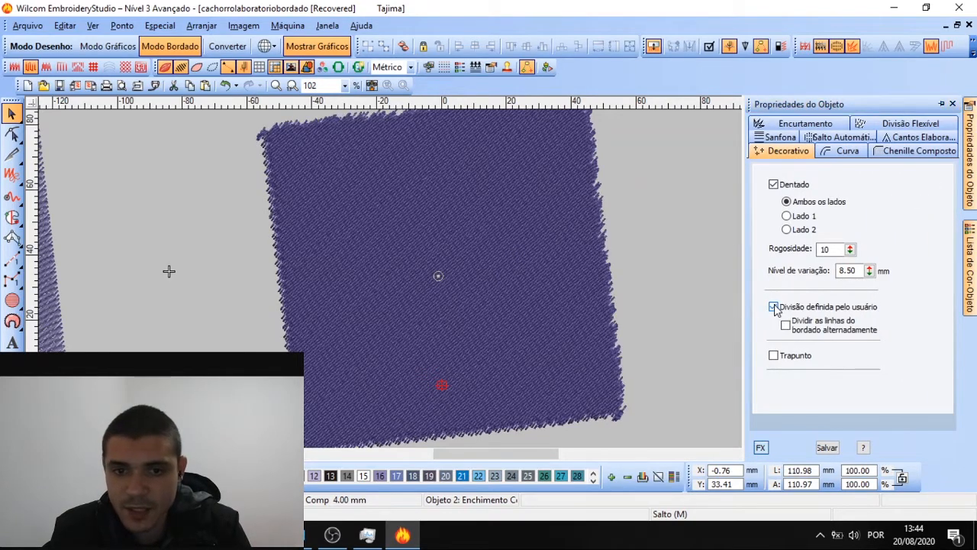
left_click(786, 325)
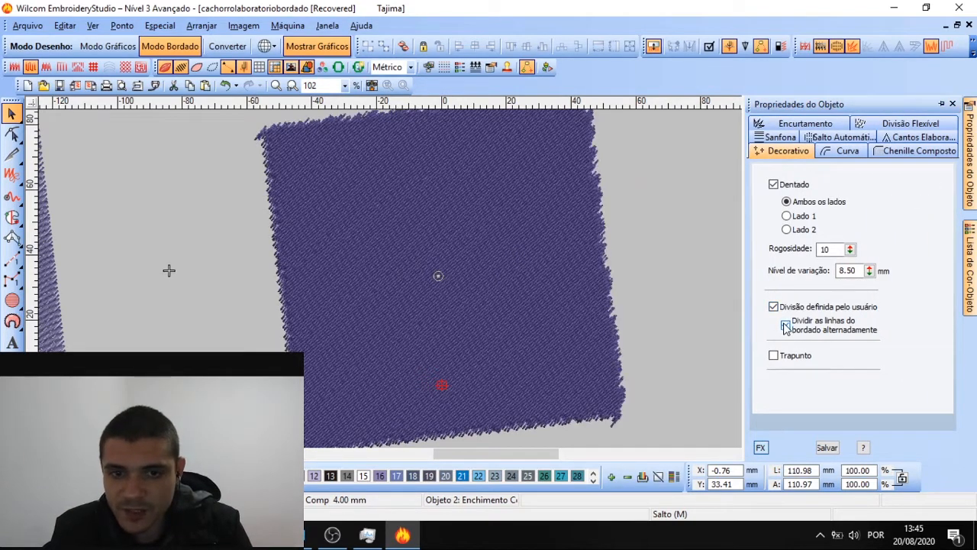
left_click(786, 326)
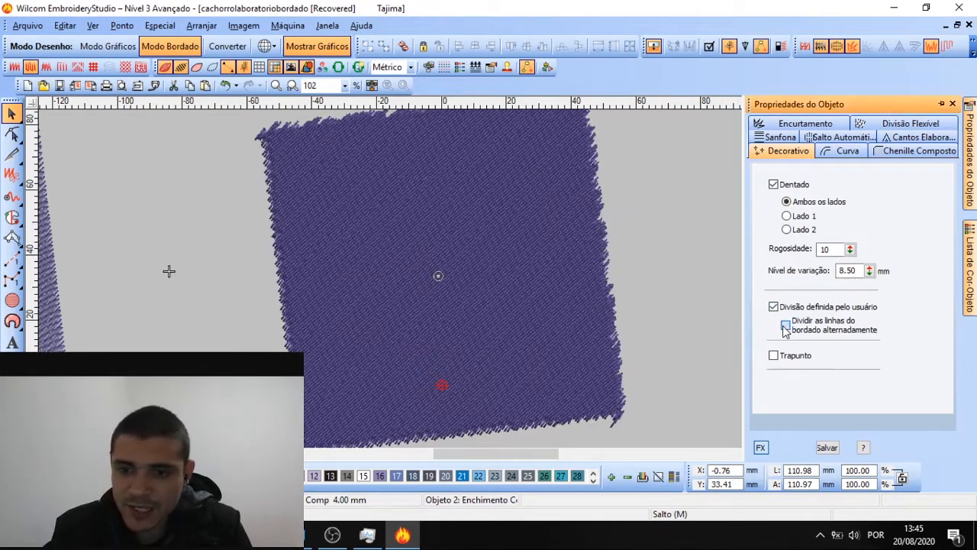
left_click(773, 306)
left_click(773, 306)
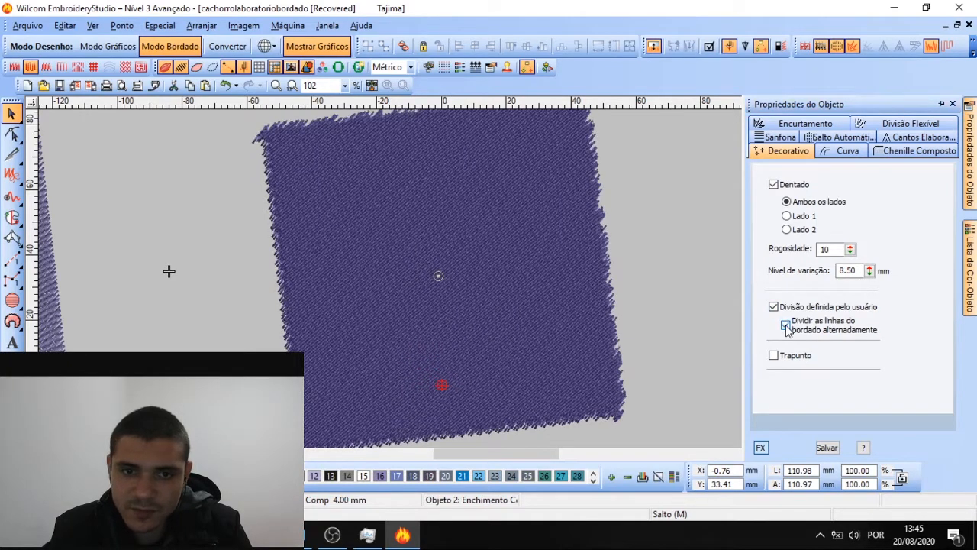
left_click(785, 325)
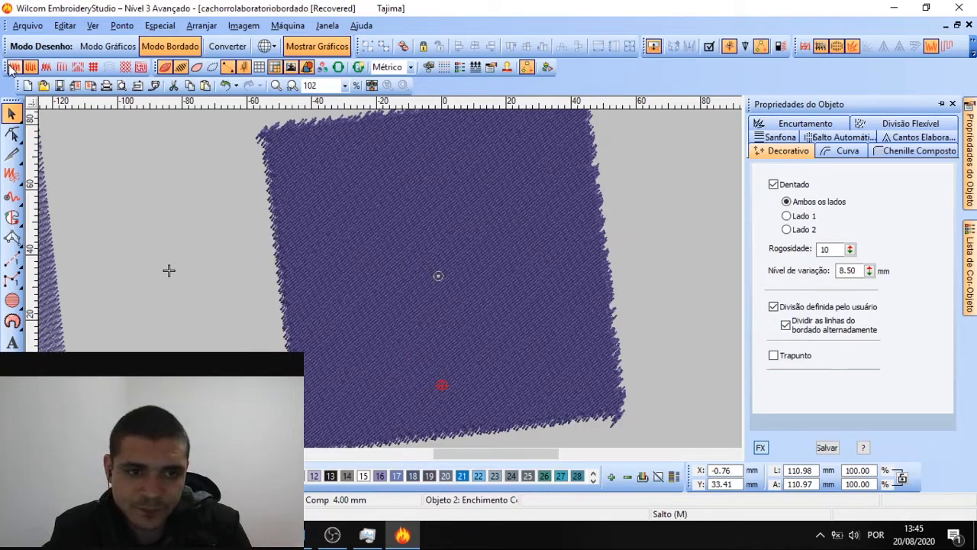
Add the Trapunto effect, checking it with TrueView off and back on
left_click(167, 69)
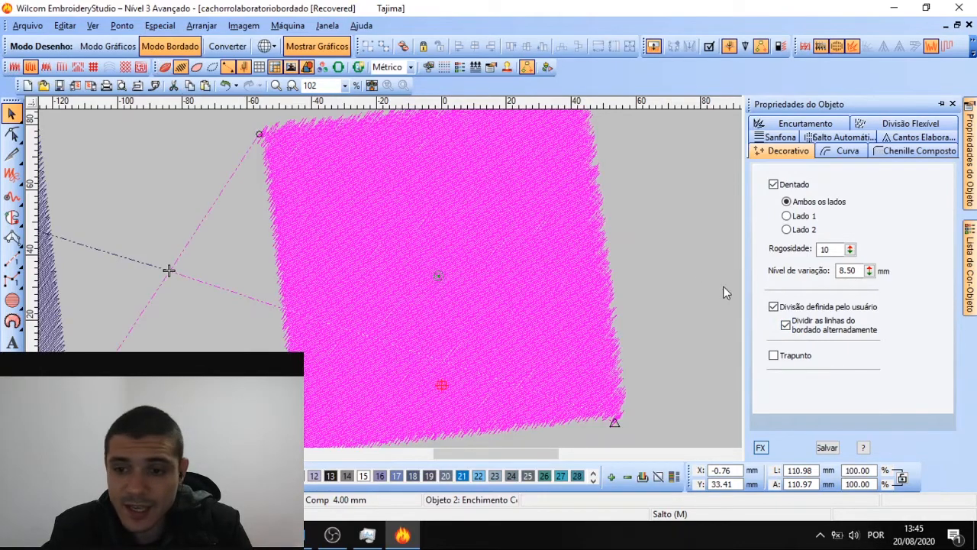
left_click(774, 356)
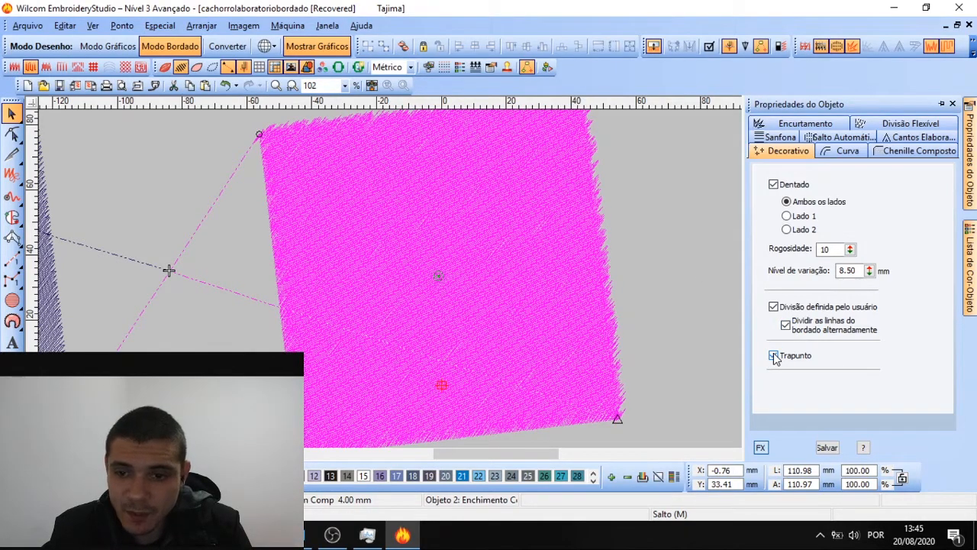
left_click(165, 67)
scroll(493, 284, "up", 2)
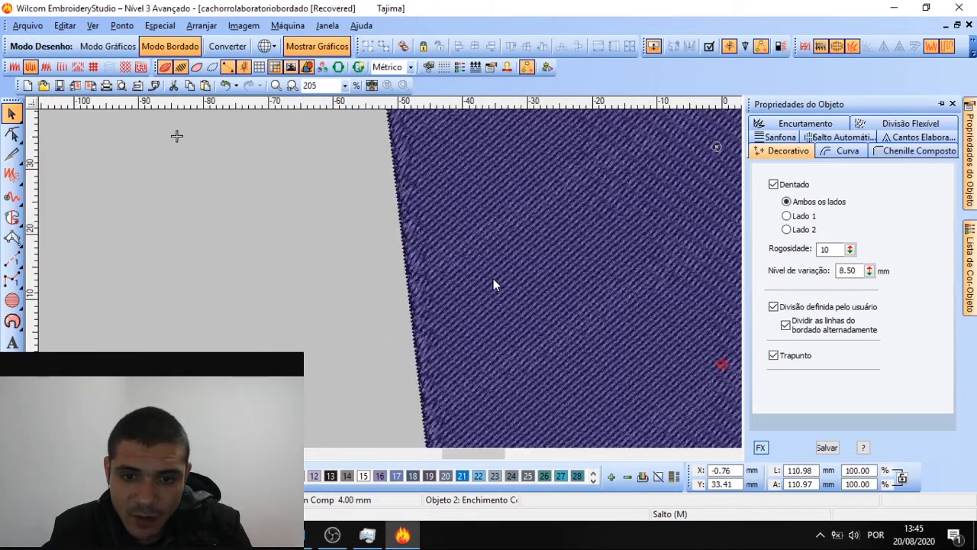
scroll(493, 284, "down", 4)
scroll(493, 284, "down", 2)
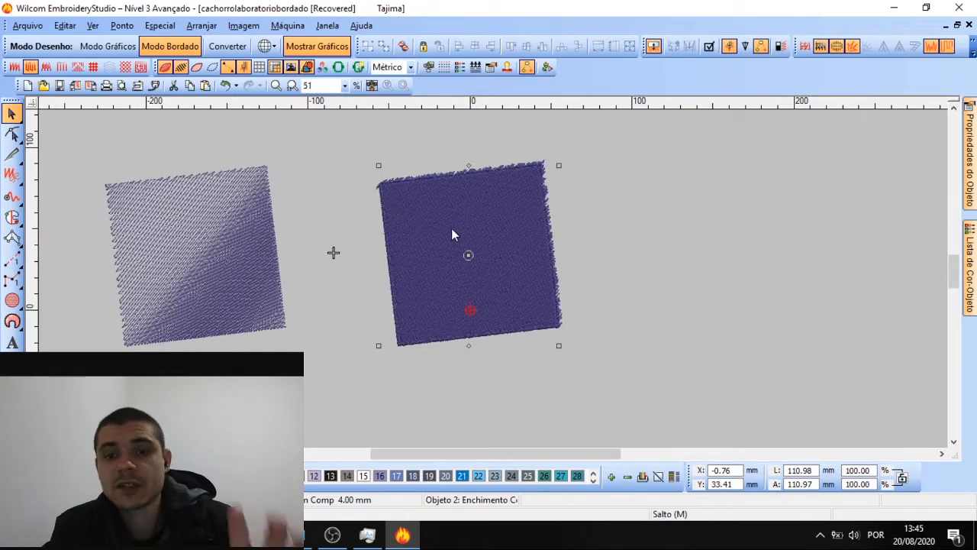
scroll(493, 283, "up", 1)
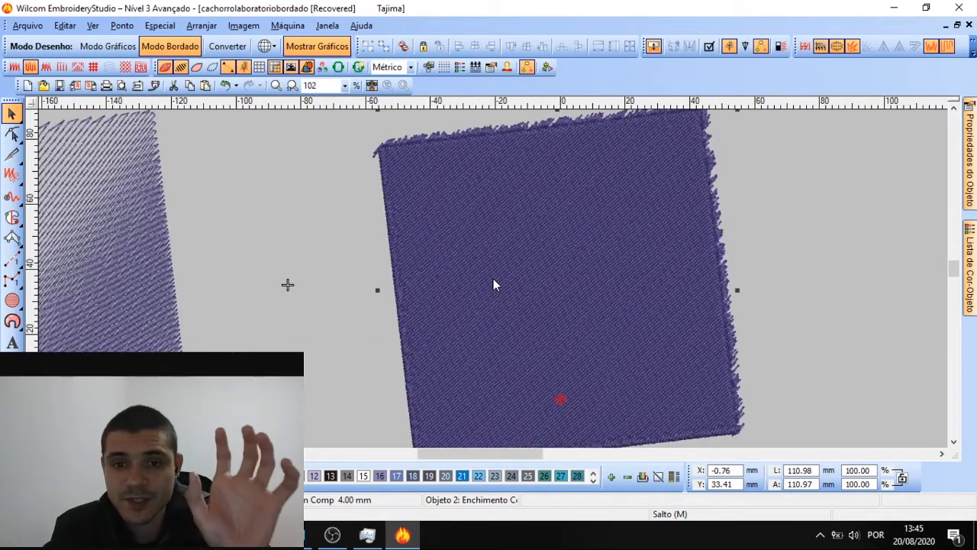
Review the Enchimentos Tatami and Ponto de Suporte settings, then return to Decorativo
mouse_move(963, 140)
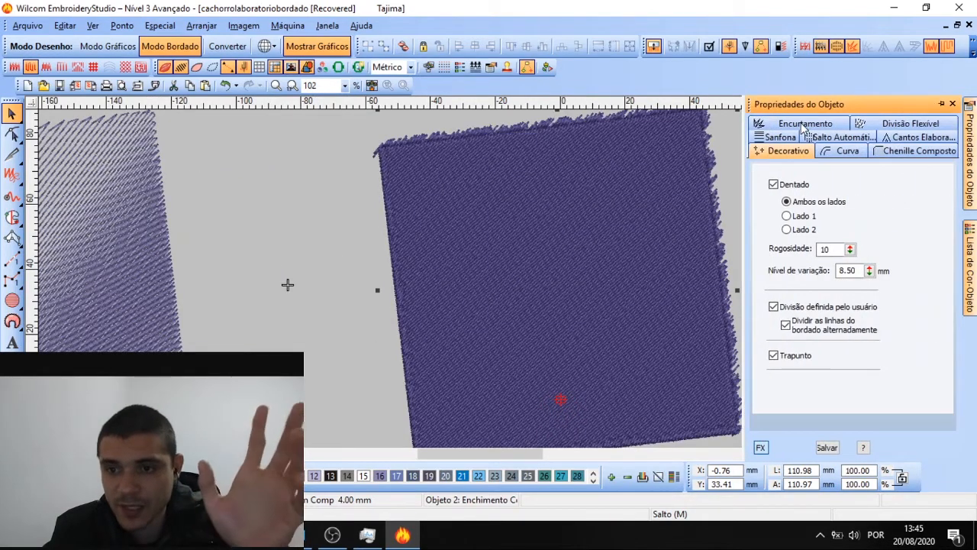
left_click(763, 447)
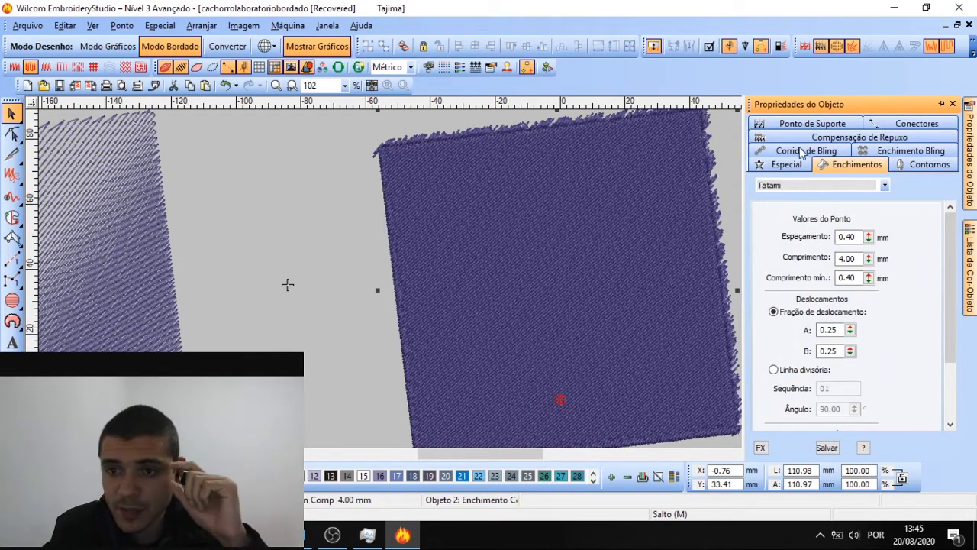
left_click(570, 202)
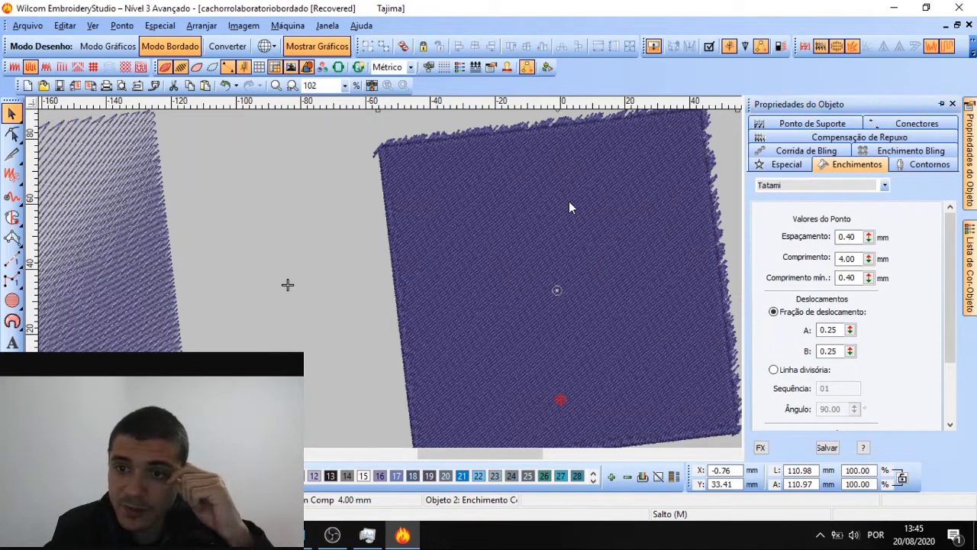
left_click(839, 124)
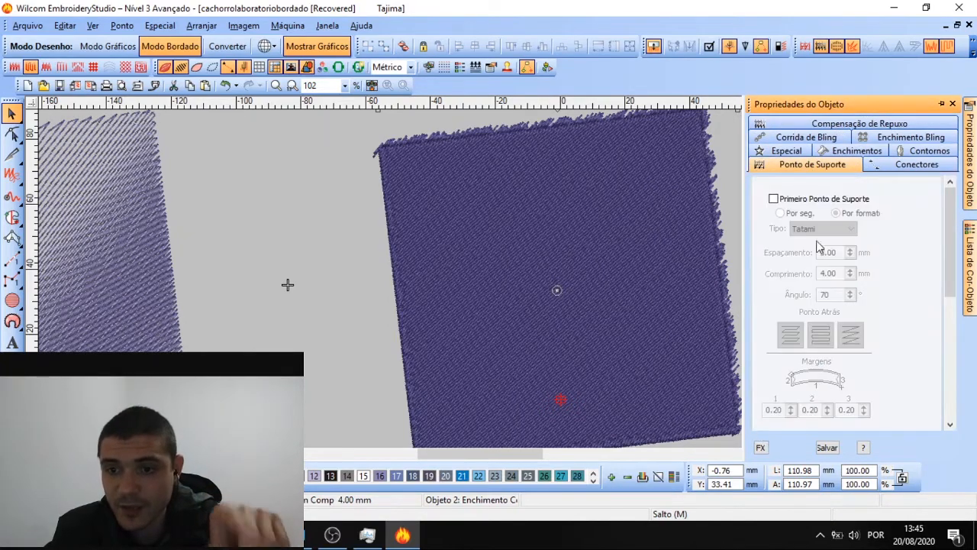
left_click(761, 448)
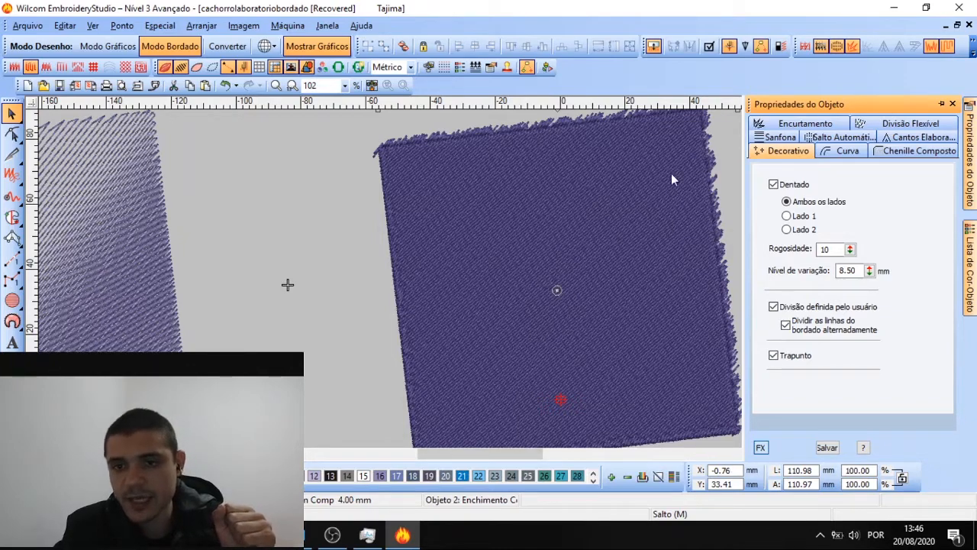
Untick Trapunto on the jagged copy, zoom out and select the left square
left_click(774, 356)
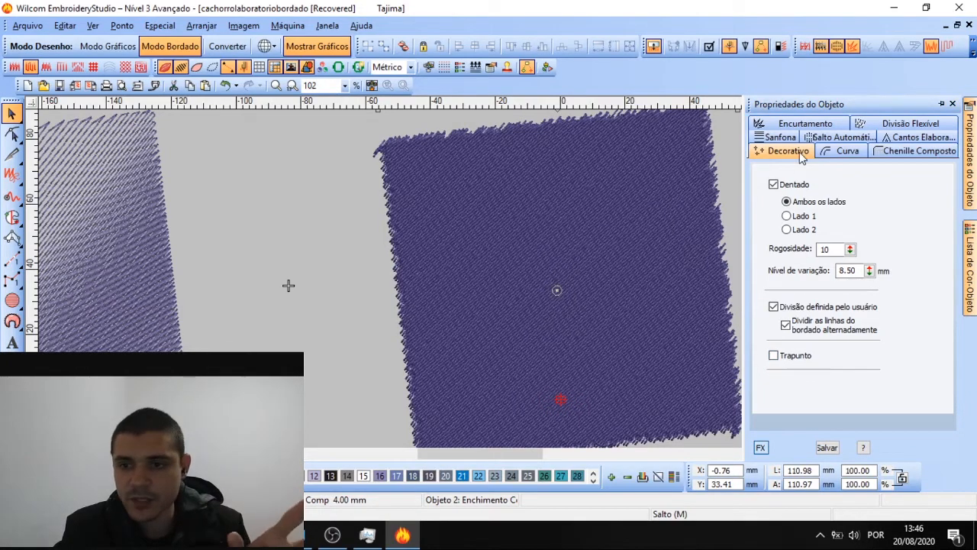
left_click(552, 173)
scroll(493, 281, "down", 2)
scroll(493, 280, "down", 3)
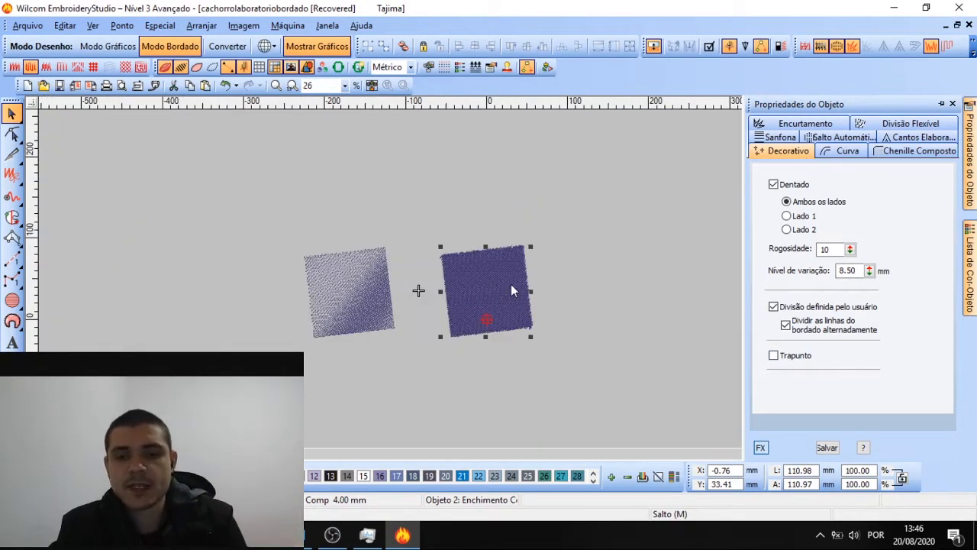
left_click(367, 279)
Place a copy of the left square further right and apply a nominal Florentine effect
left_click_drag(367, 279, 604, 264)
mouse_move(970, 153)
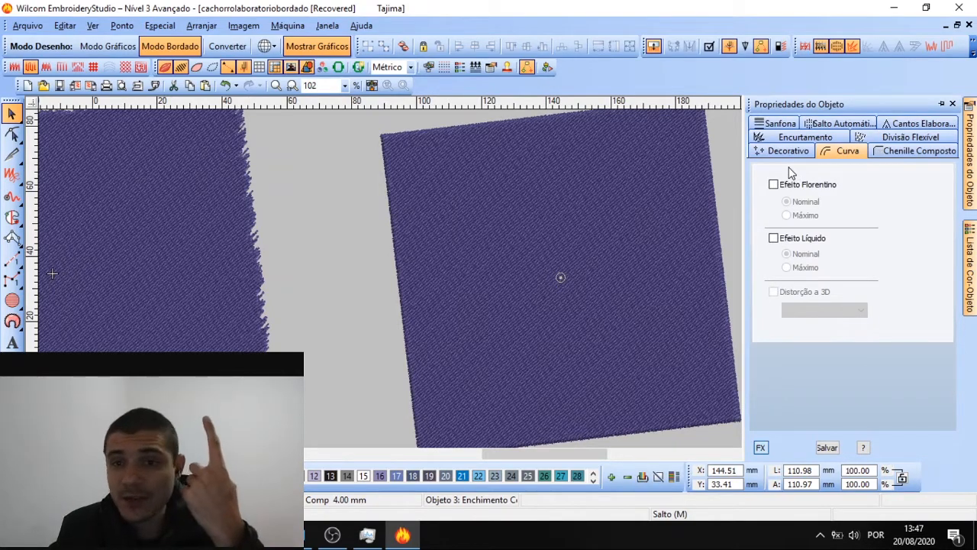
left_click(651, 229)
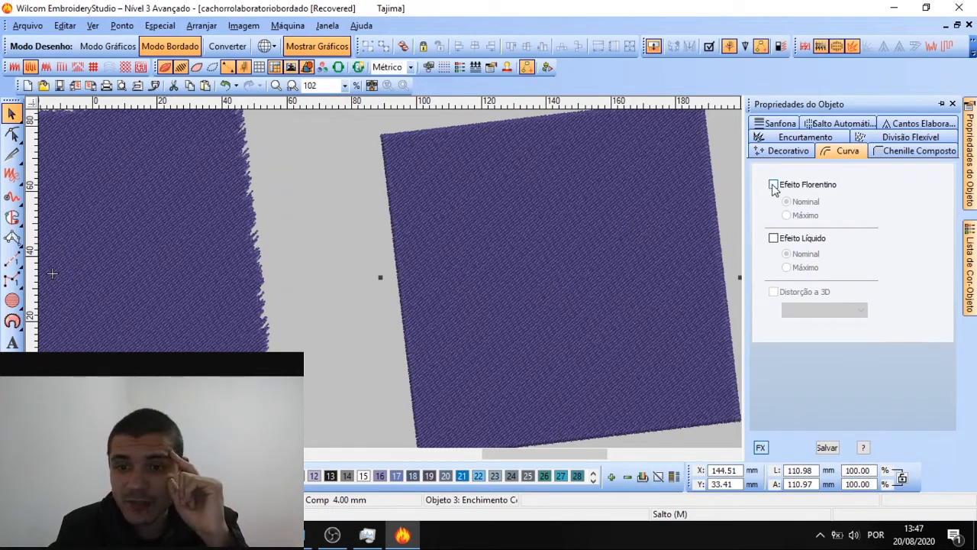
left_click(773, 185)
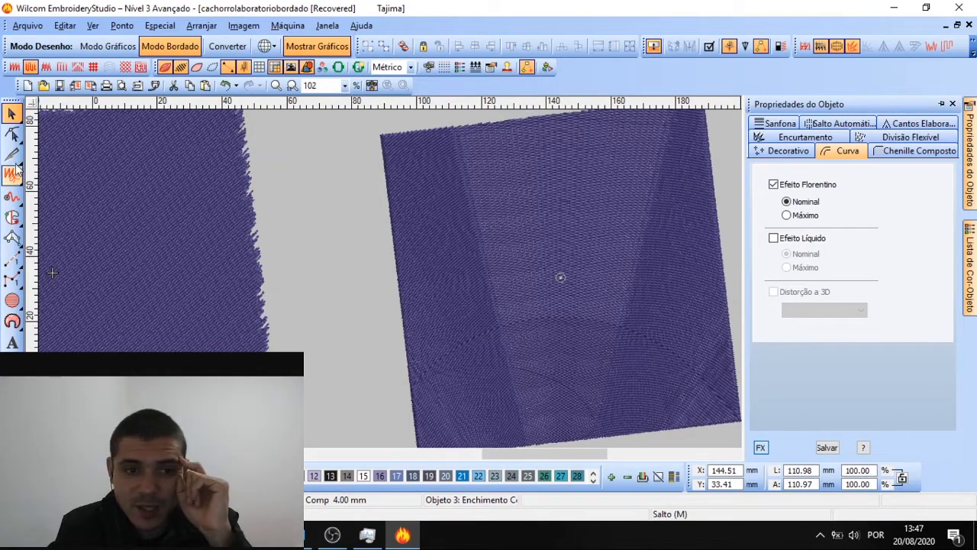
left_click(787, 217)
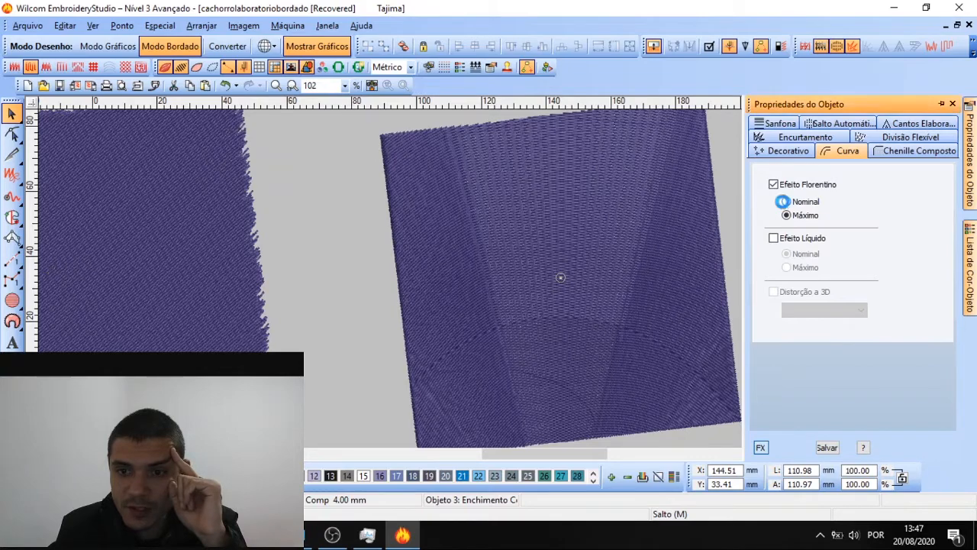
left_click(782, 201)
Reshape the fill's guide curve into a downward arc
left_click(12, 134)
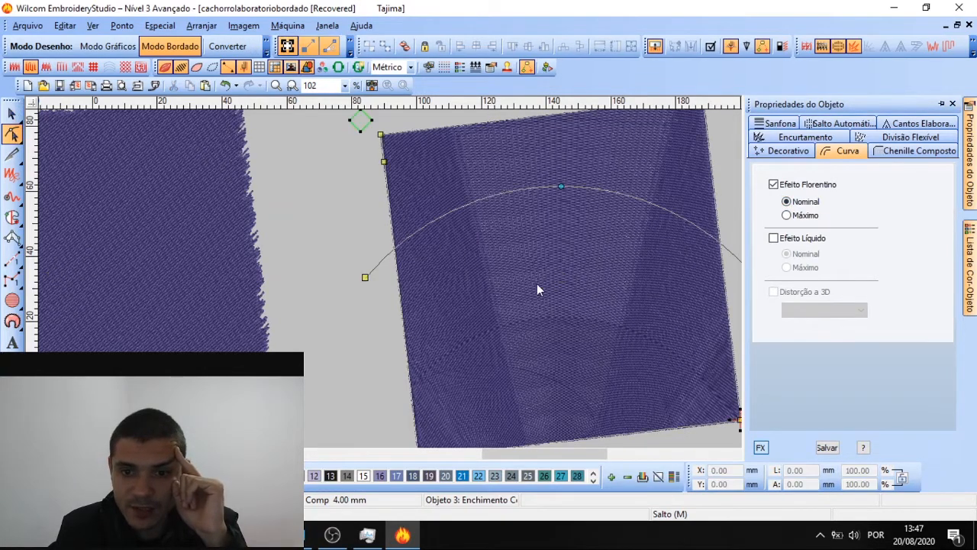
scroll(537, 285, "down", 1)
scroll(532, 292, "up", 1)
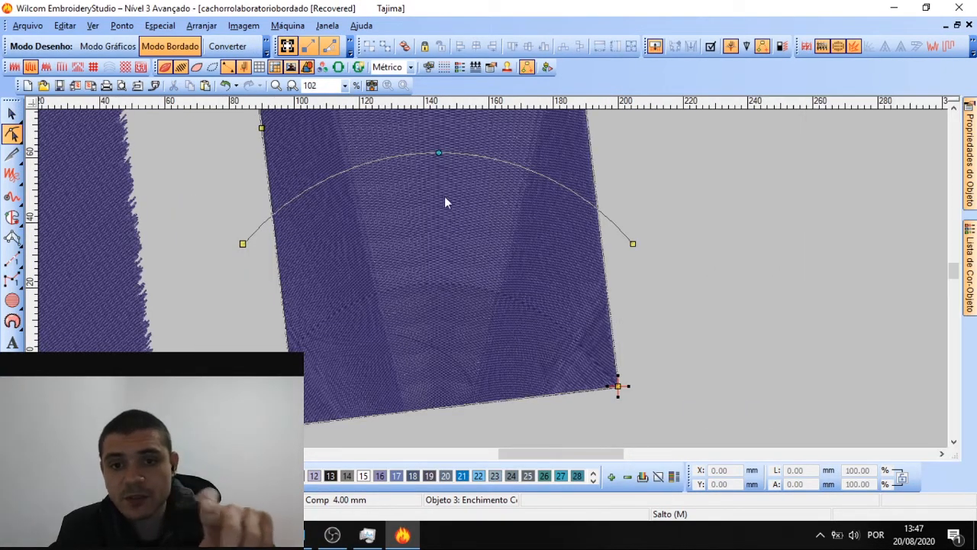
left_click_drag(438, 153, 486, 206)
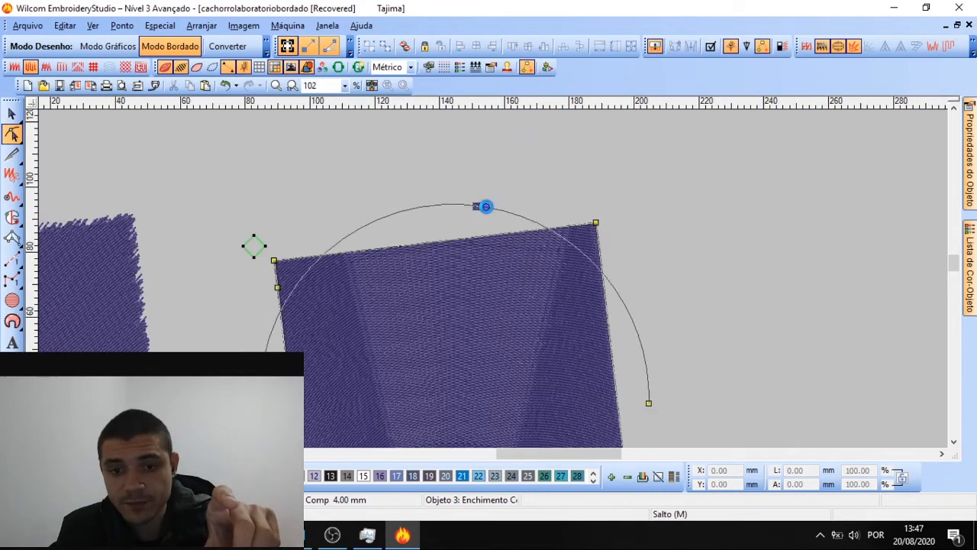
scroll(487, 316, "down", 1)
scroll(493, 260, "up", 1)
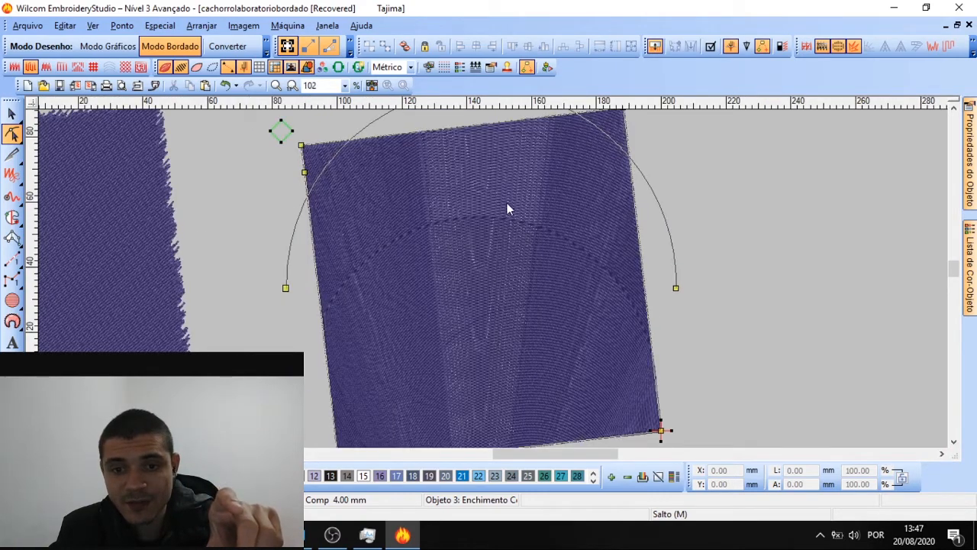
left_click_drag(286, 288, 452, 377)
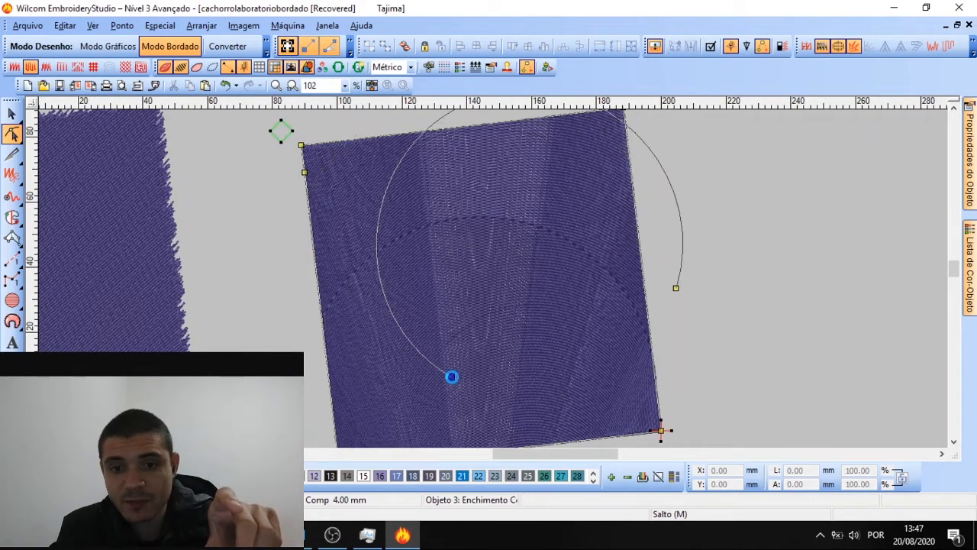
left_click_drag(676, 288, 670, 146)
left_click_drag(481, 199, 482, 316)
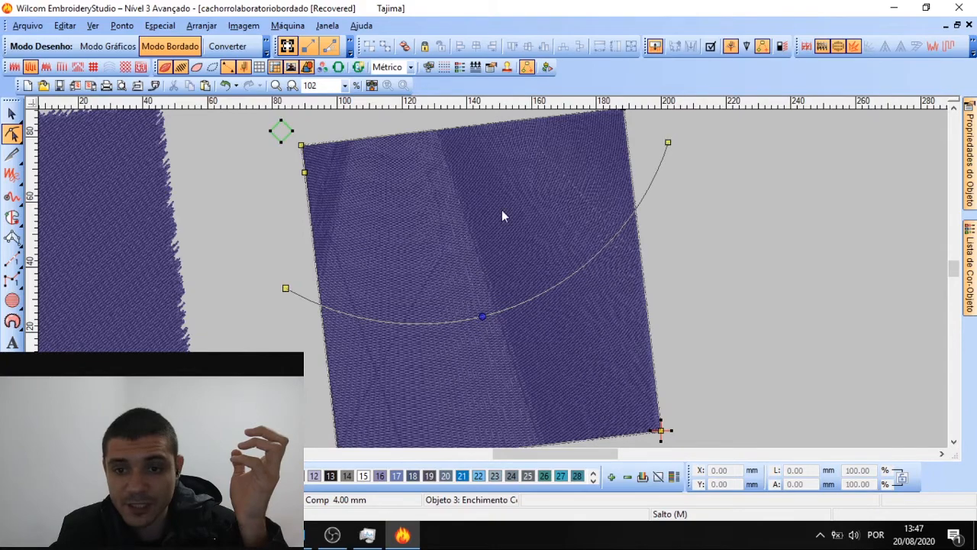
scroll(493, 220, "up", 1)
scroll(493, 279, "down", 1)
Set the Tatami stitch spacing to 1.00 mm and turn off the first underlay
left_click(971, 176)
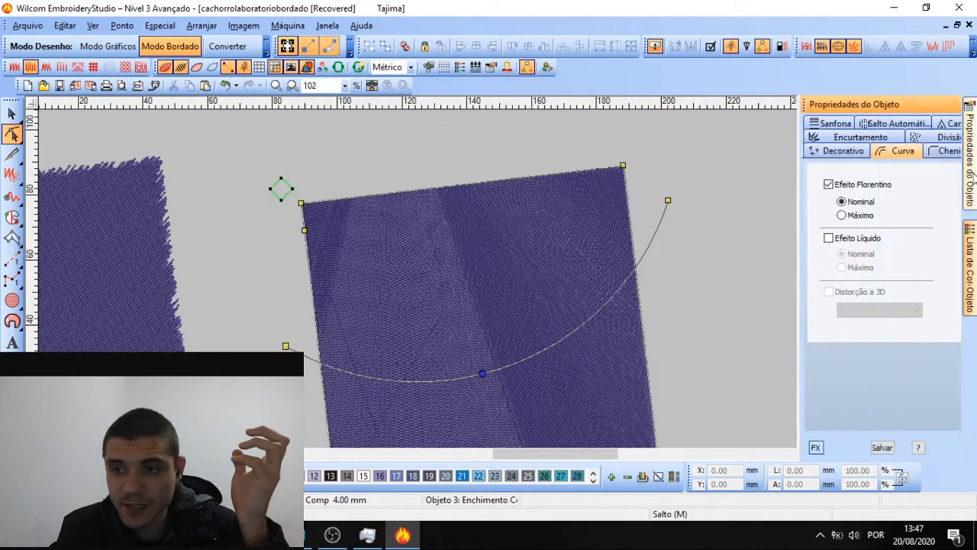
left_click(760, 447)
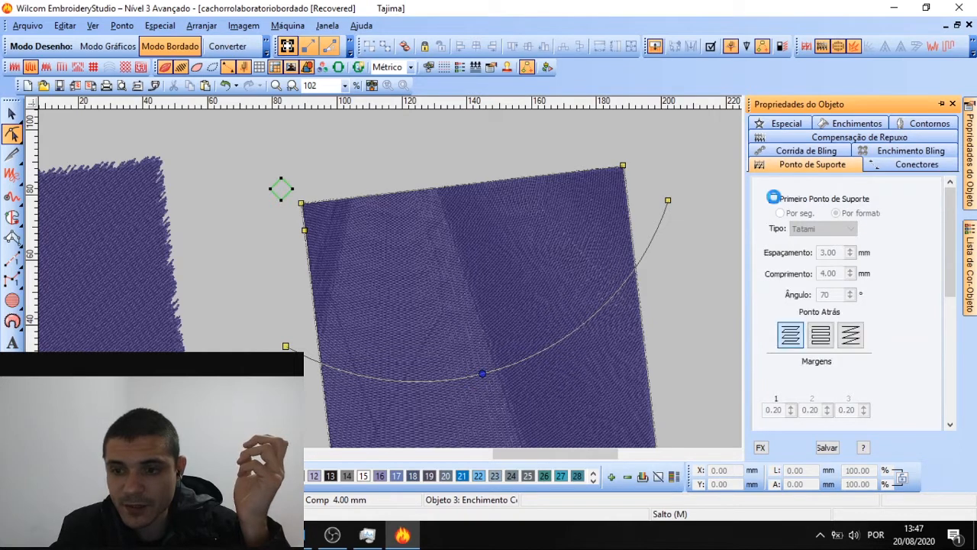
left_click(773, 197)
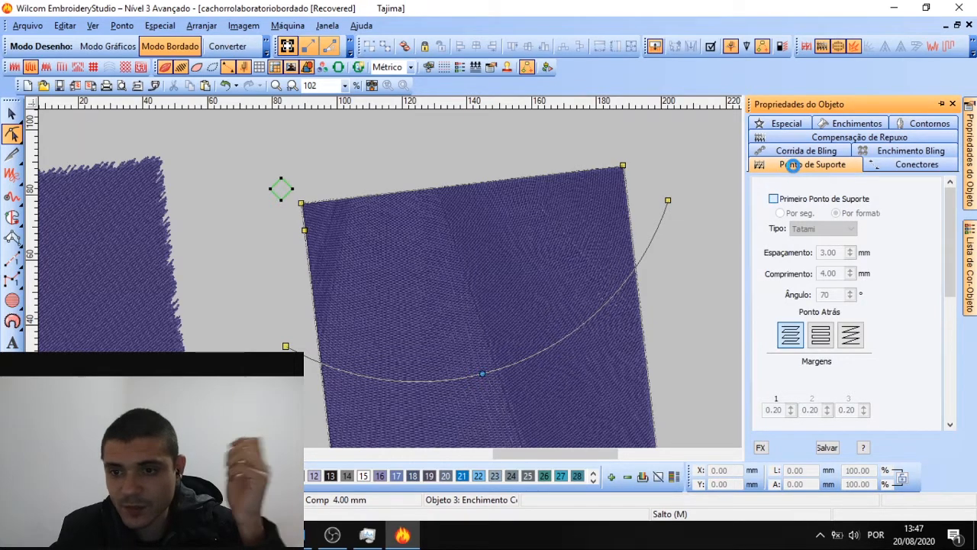
left_click(821, 124)
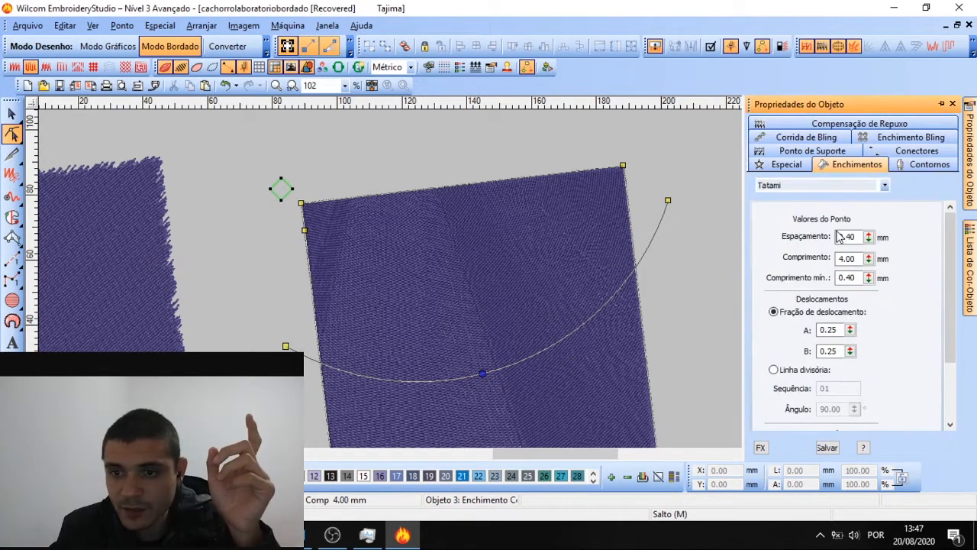
left_click_drag(858, 237, 809, 243)
type("1.00")
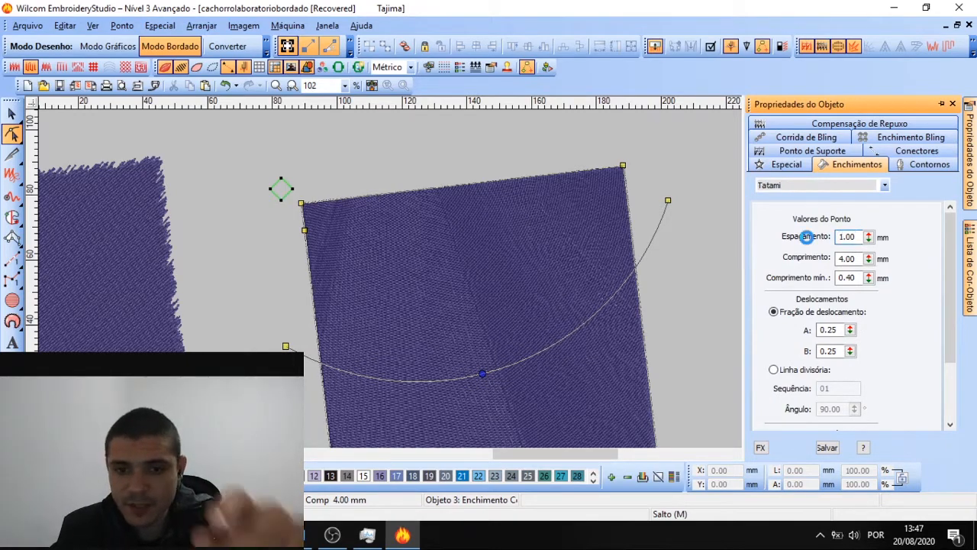
key("Return")
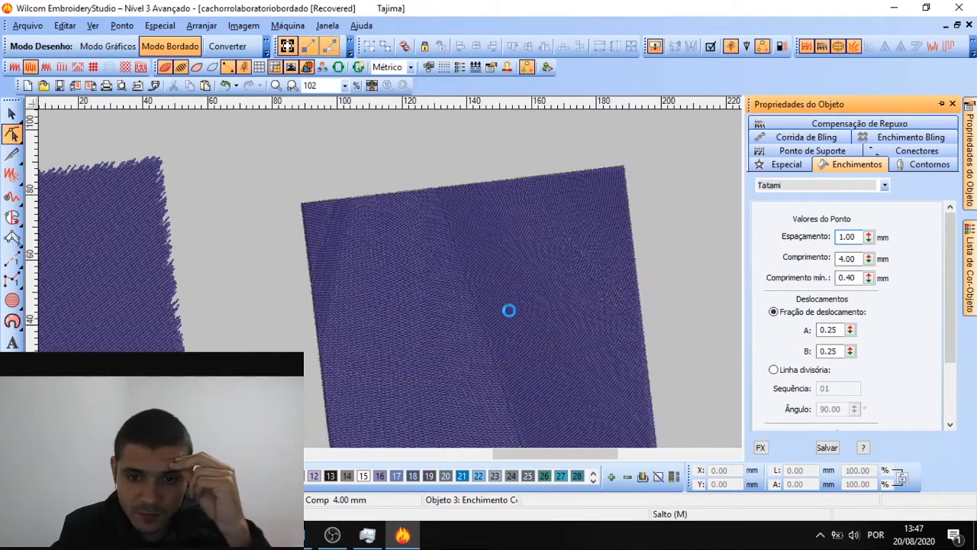
scroll(493, 279, "up", 2)
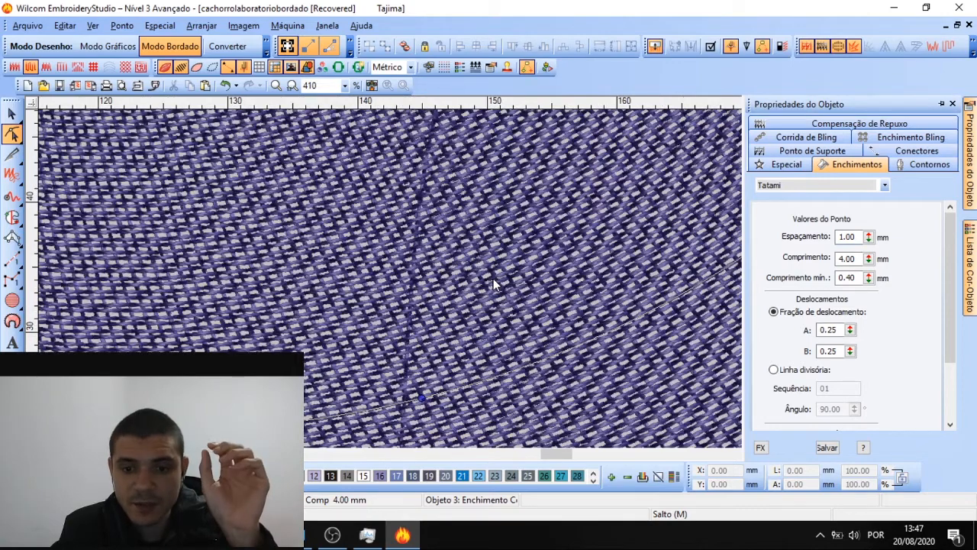
scroll(493, 278, "down", 2)
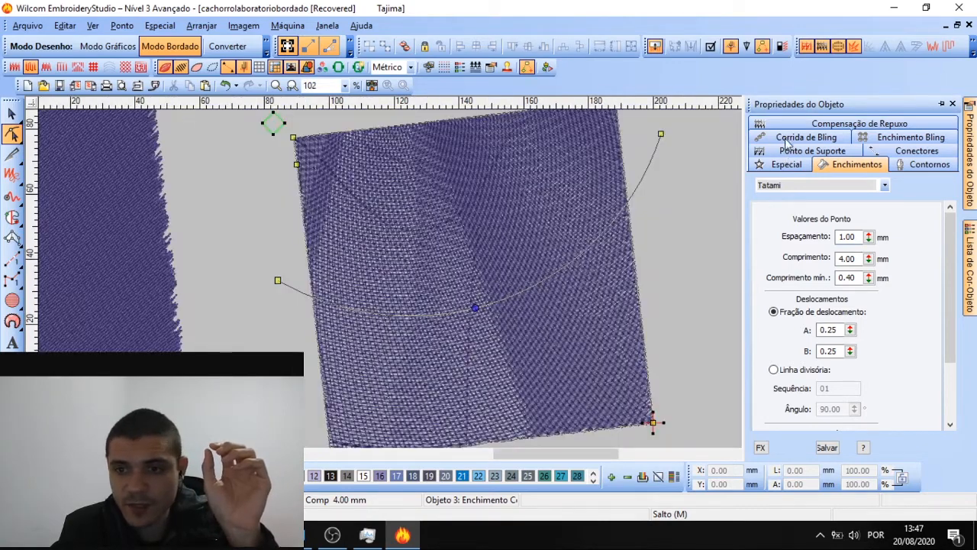
left_click(786, 153)
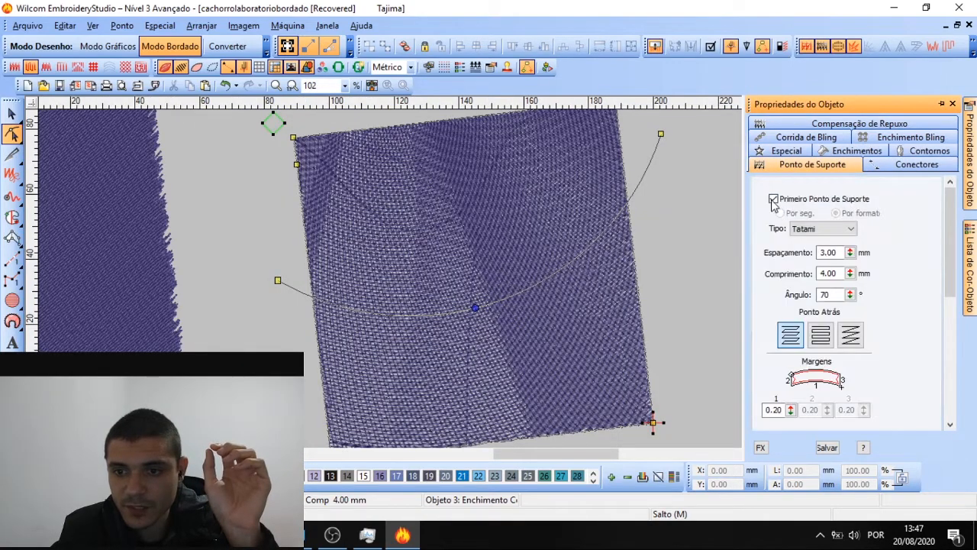
left_click(774, 199)
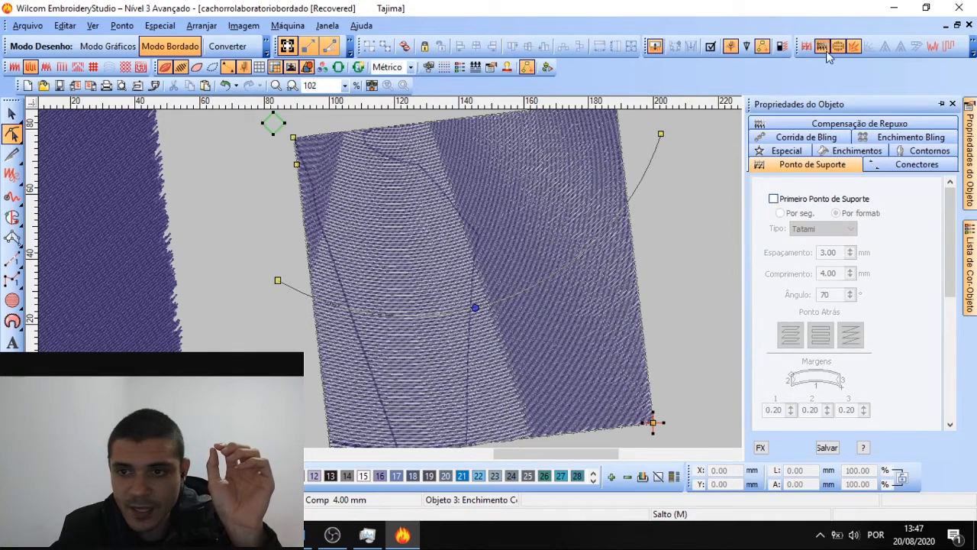
Change the stitch display, pull the curve's middle lower, then deselect the square
left_click(948, 47)
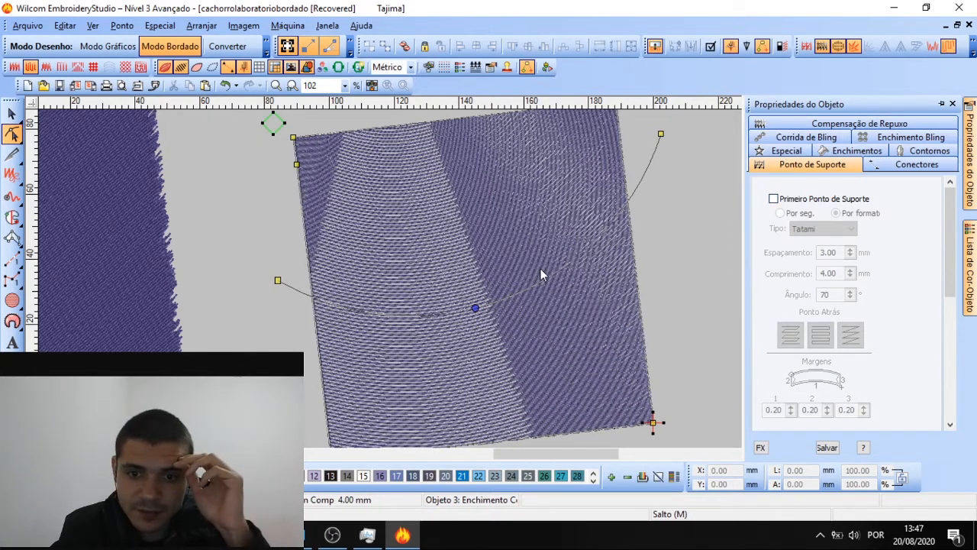
scroll(540, 269, "up", 2)
scroll(493, 281, "down", 3)
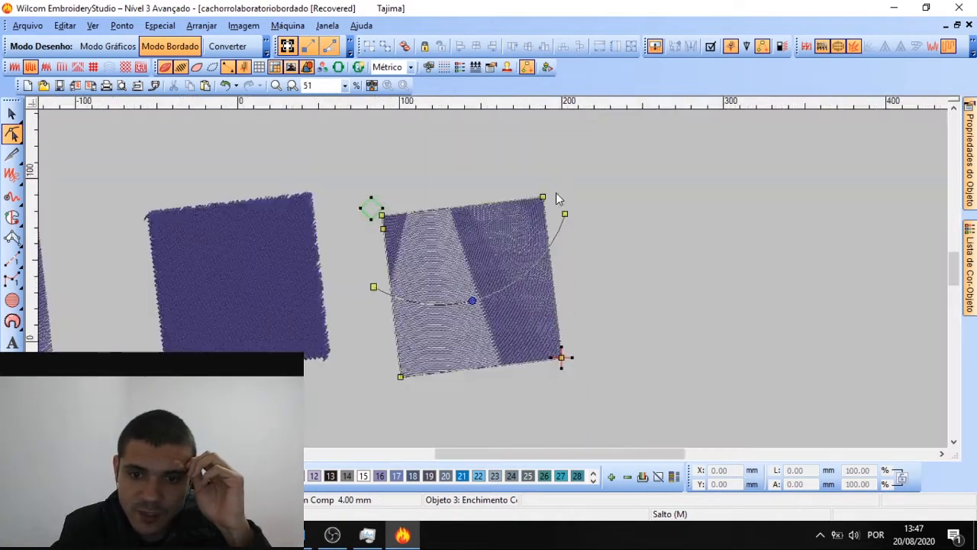
scroll(493, 283, "up", 2)
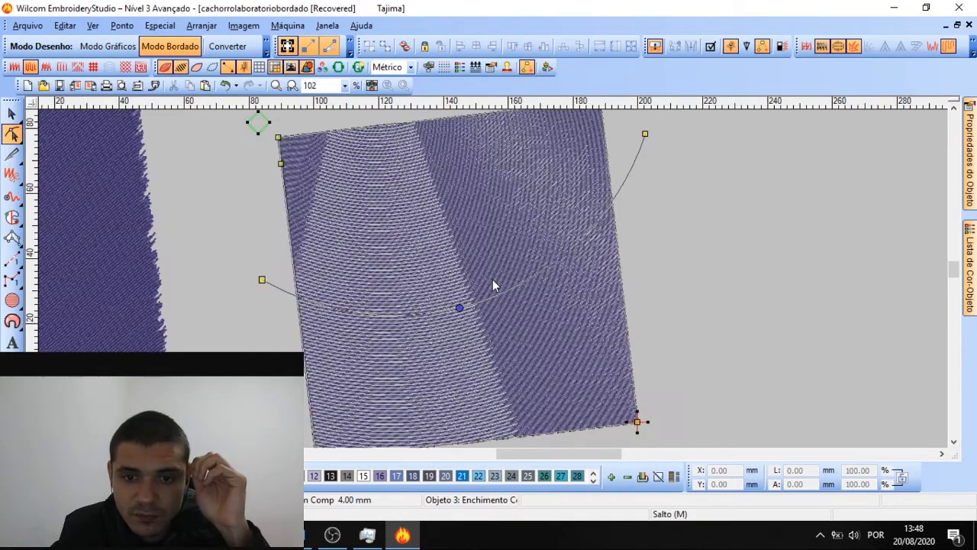
scroll(493, 282, "down", 1)
left_click_drag(460, 306, 495, 355)
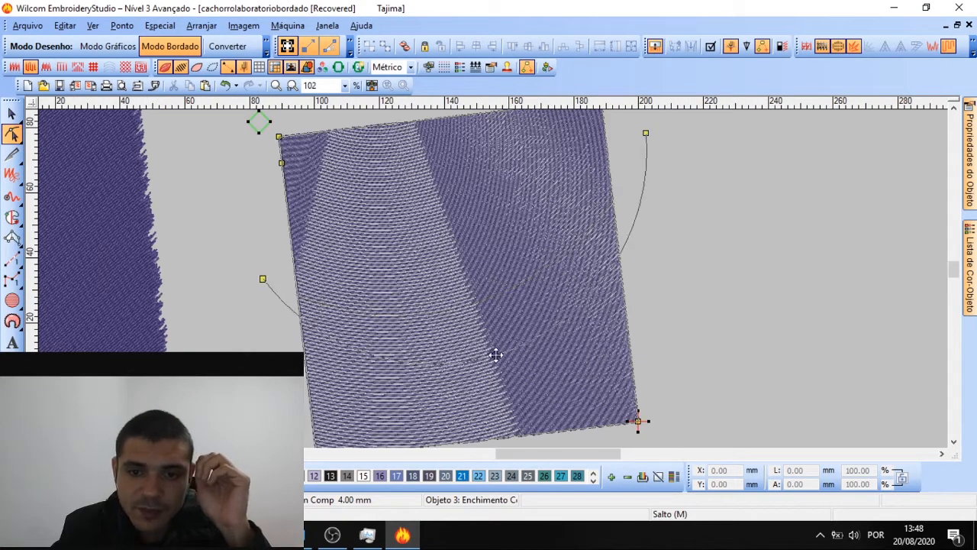
scroll(493, 279, "down", 1)
scroll(493, 279, "up", 1)
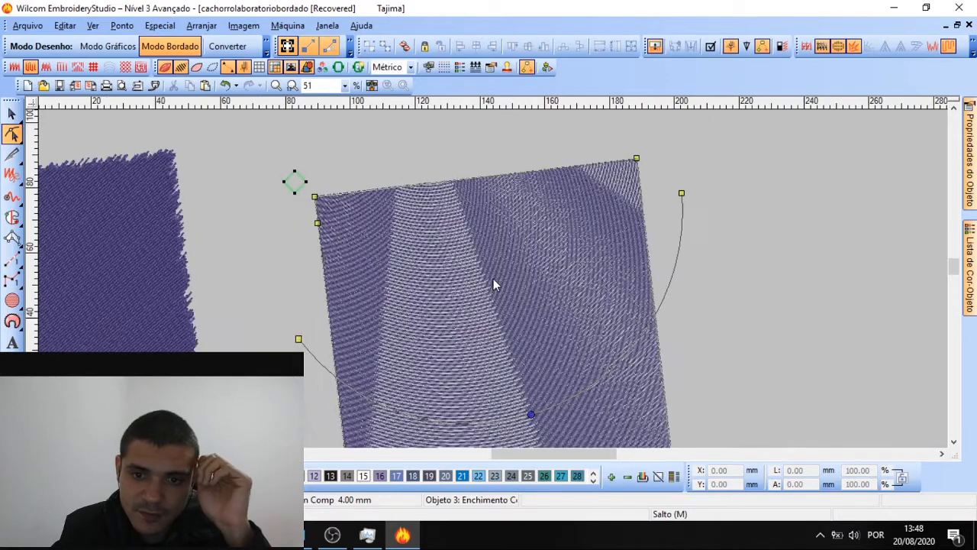
left_click(12, 114)
left_click(261, 140)
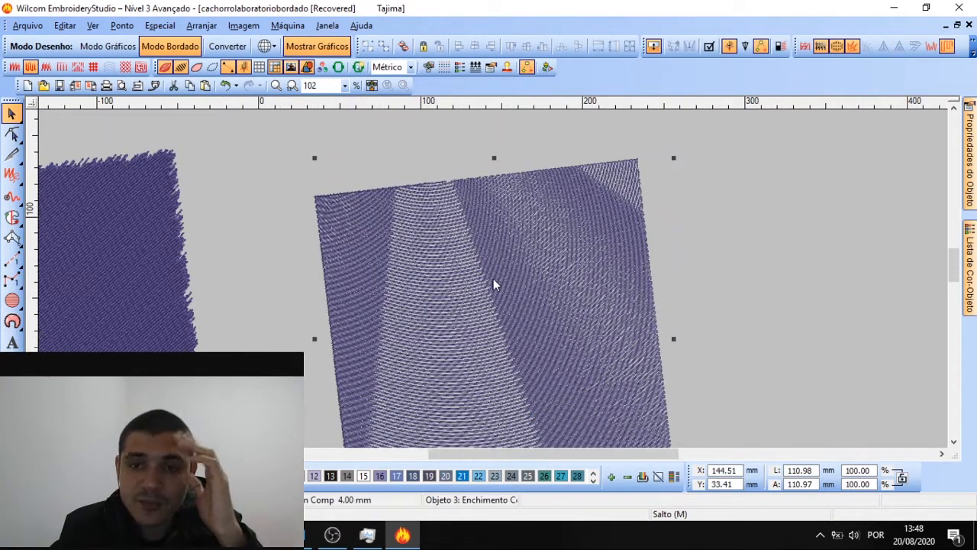
Draw a new filled rectangle above the row with the rectangle tool
scroll(493, 281, "down", 2)
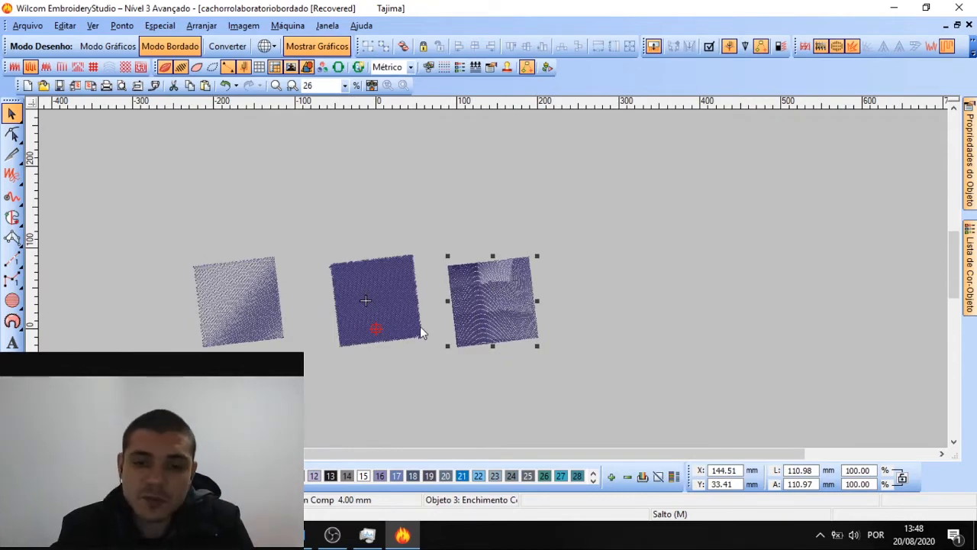
scroll(419, 329, "up", 1)
scroll(493, 279, "up", 1)
scroll(493, 279, "down", 2)
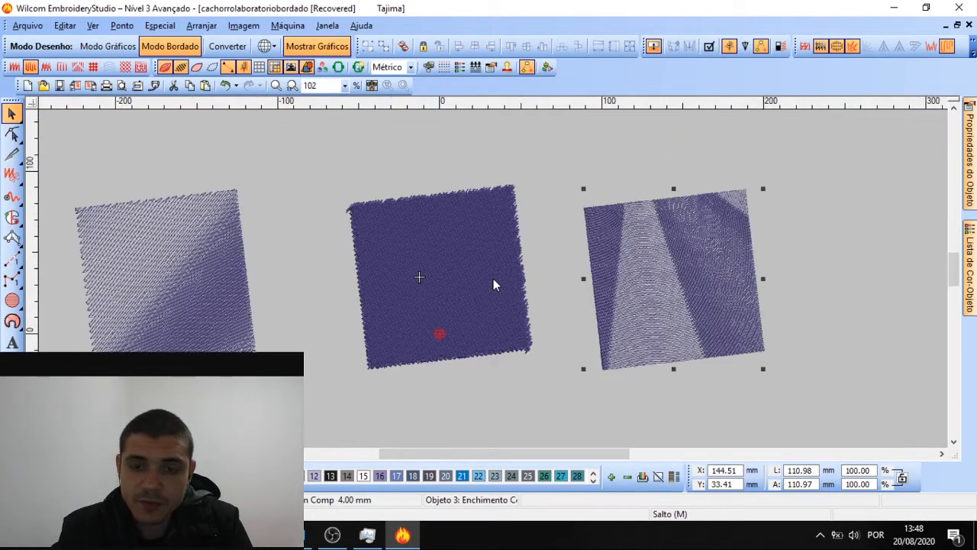
key("Escape")
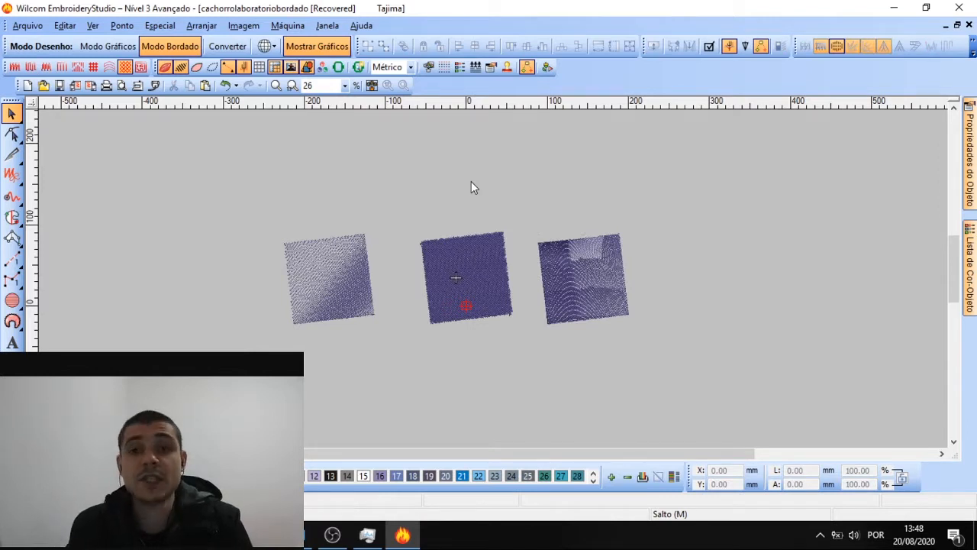
scroll(493, 281, "down", 1)
scroll(473, 272, "up", 1)
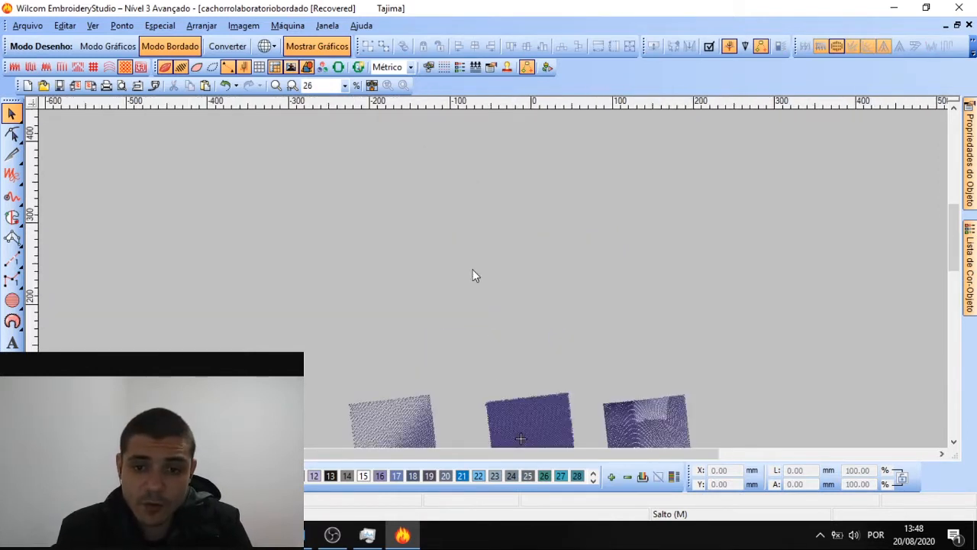
left_click(13, 218)
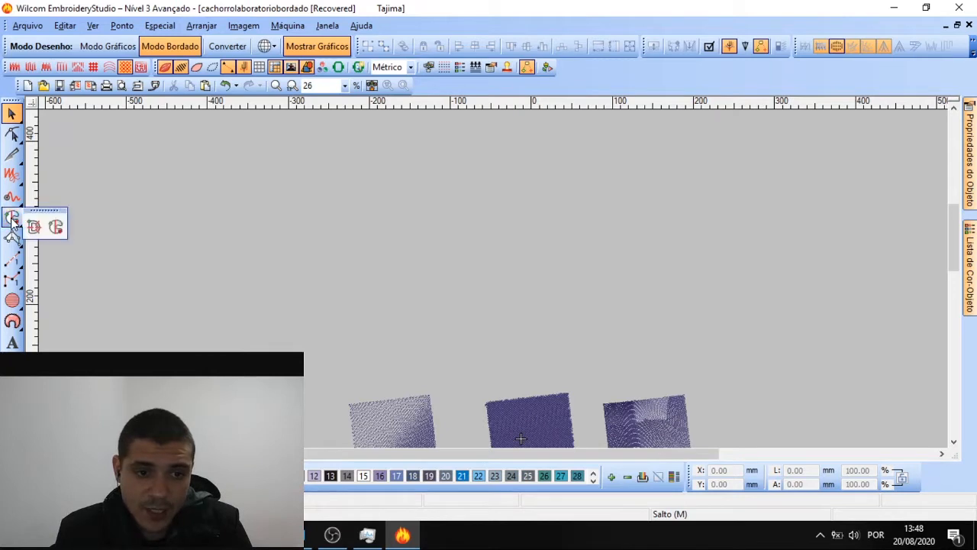
left_click(55, 228)
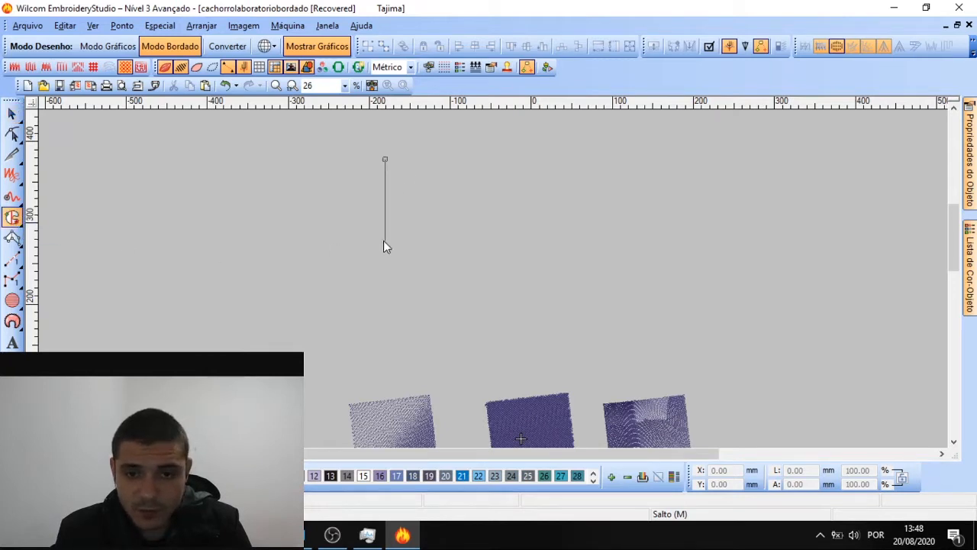
left_click(454, 240)
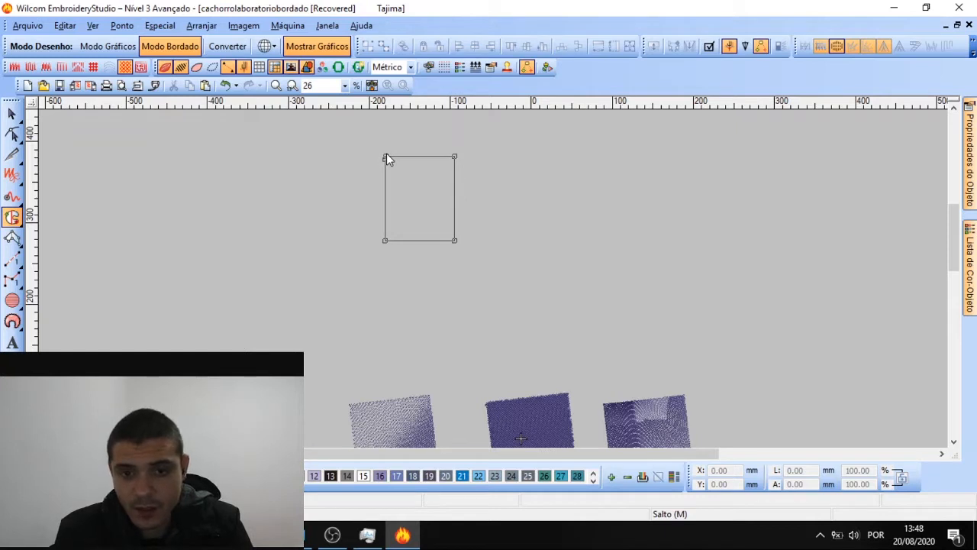
key("Return")
key("Escape")
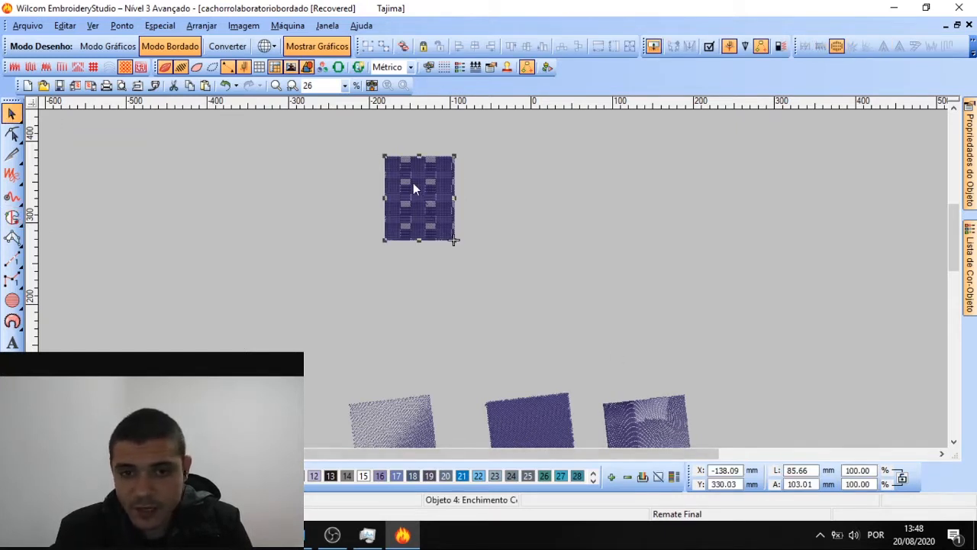
Resize the new woven-fill rectangle from 85.66 to 100 × 100 mm
left_click(413, 183)
left_click_drag(816, 471, 576, 435)
type("1")
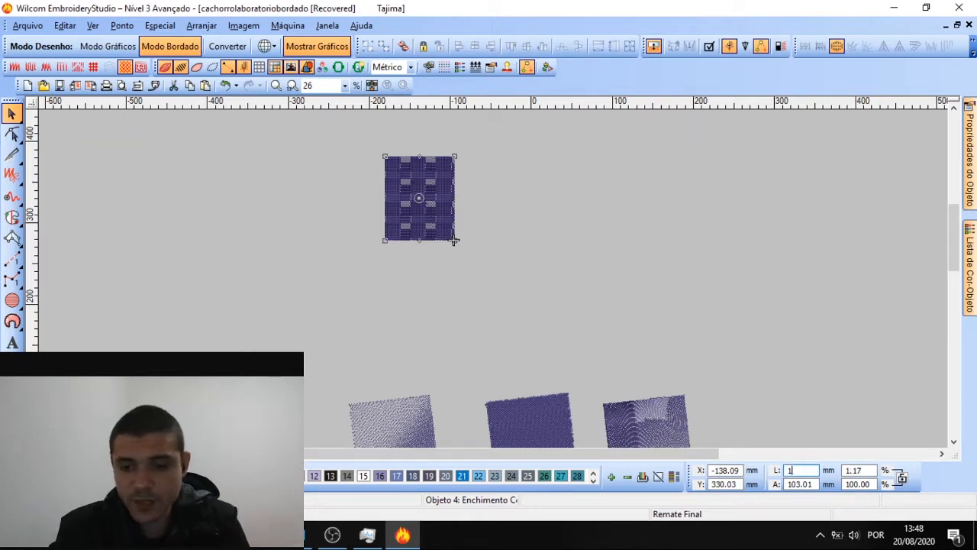
type("00")
key("Tab")
type("100")
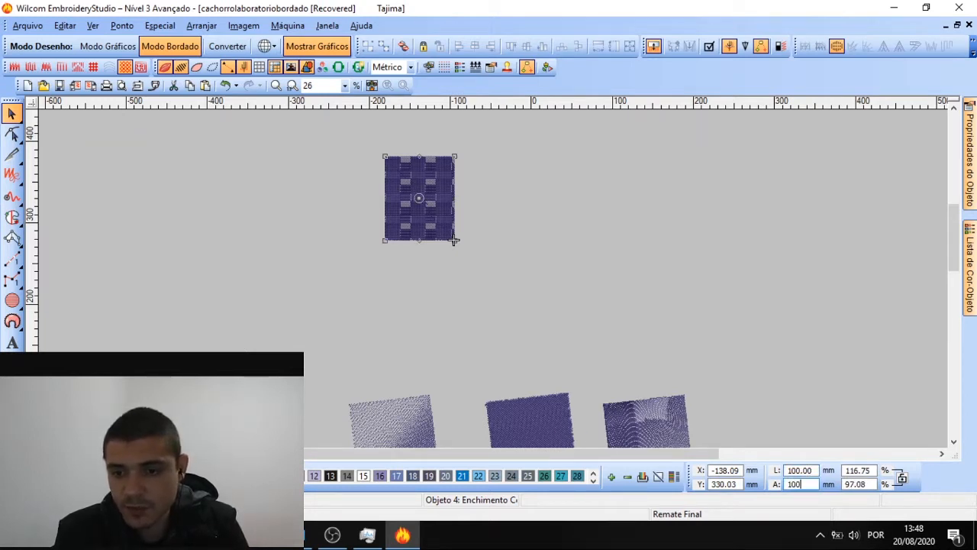
key("Return")
left_click(503, 188)
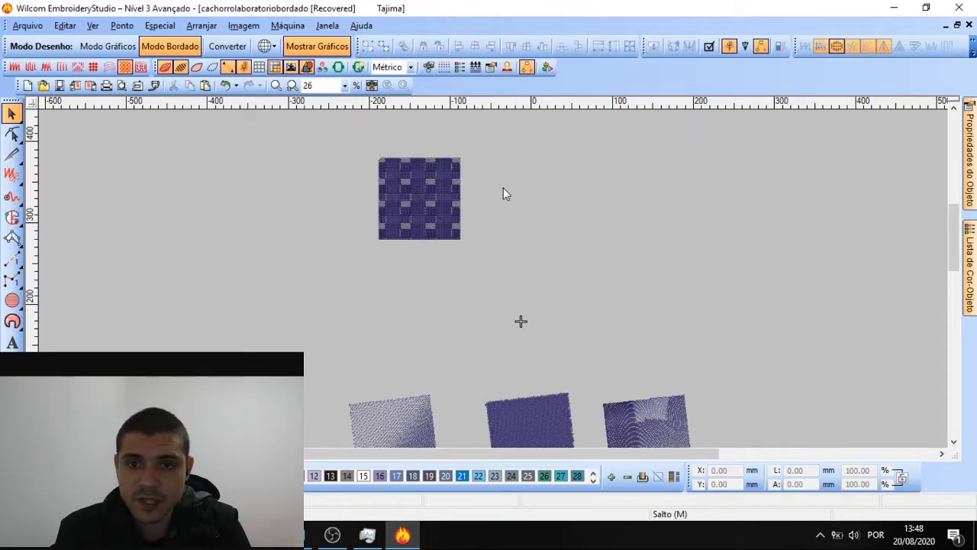
scroll(422, 212, "up", 2)
scroll(493, 279, "down", 1)
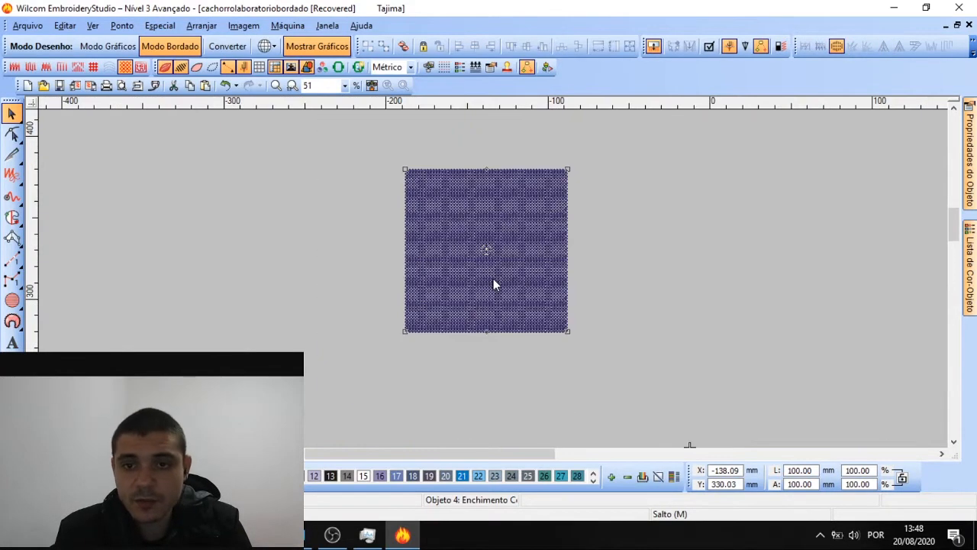
mouse_move(965, 198)
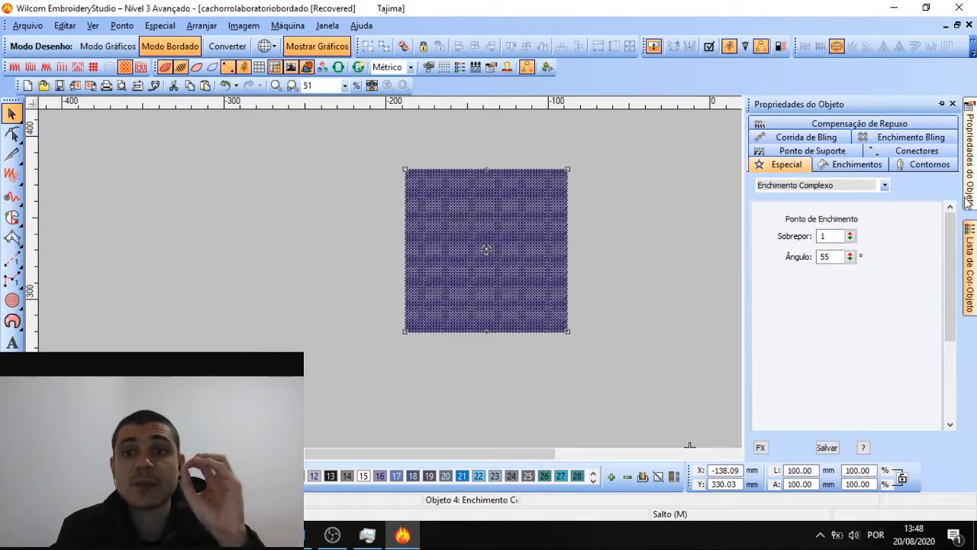
left_click(884, 184)
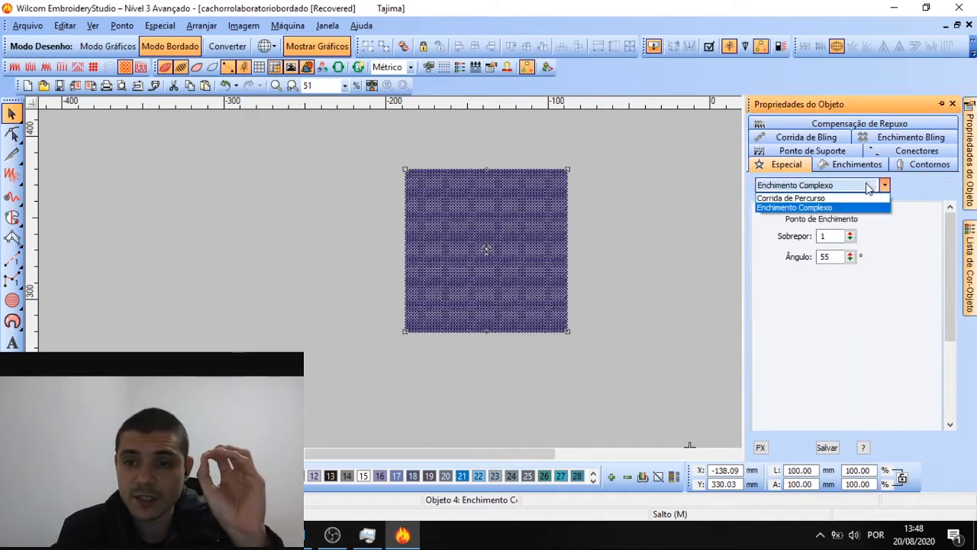
left_click(884, 185)
left_click(857, 165)
left_click(807, 187)
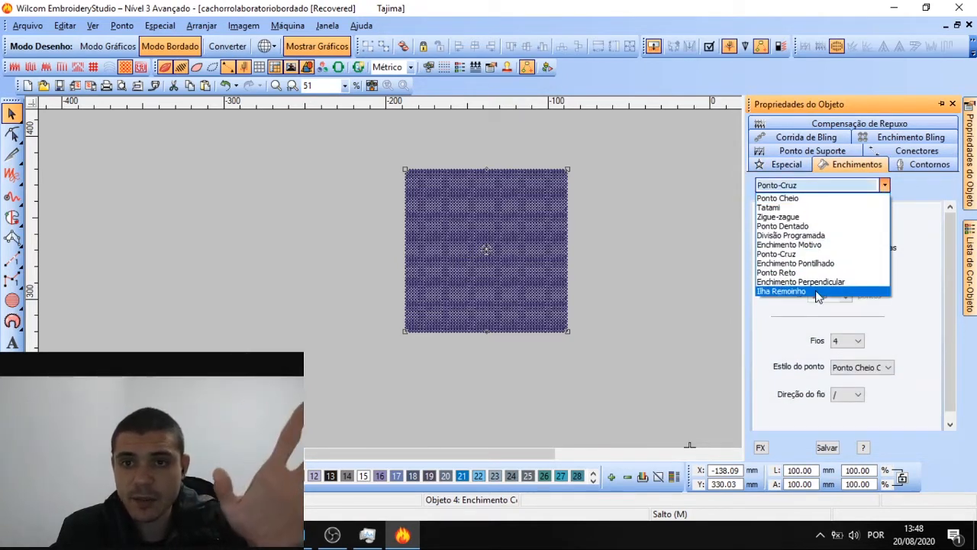
left_click(517, 214)
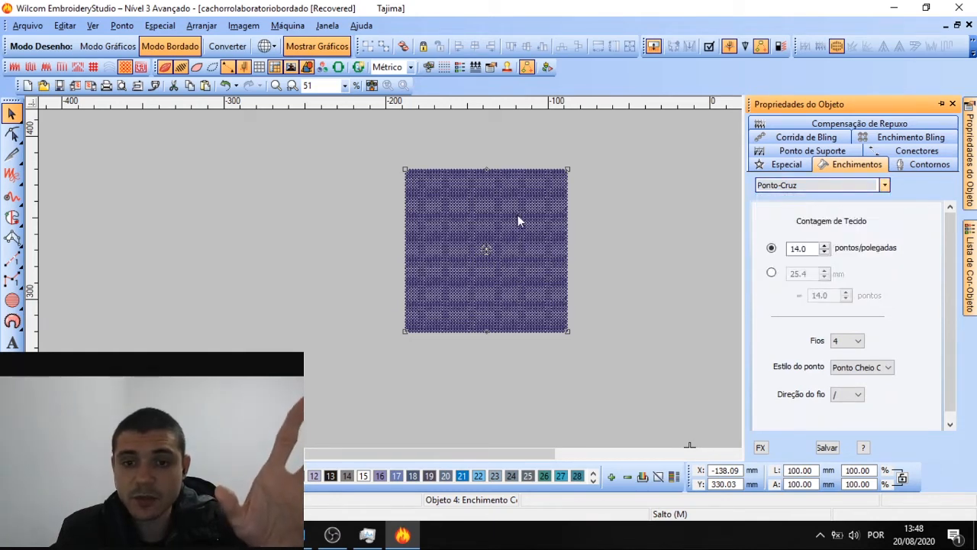
left_click_drag(516, 215, 332, 203)
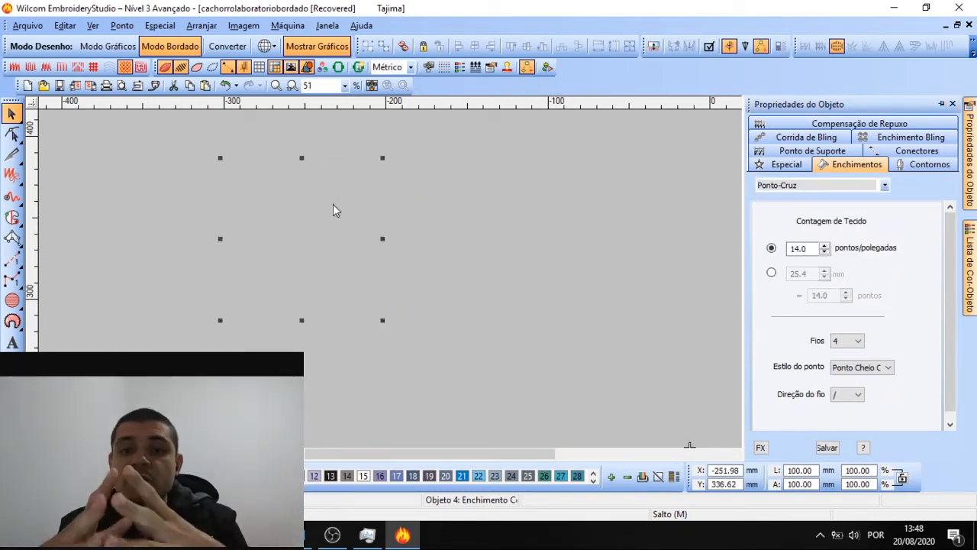
key("ctrl+z")
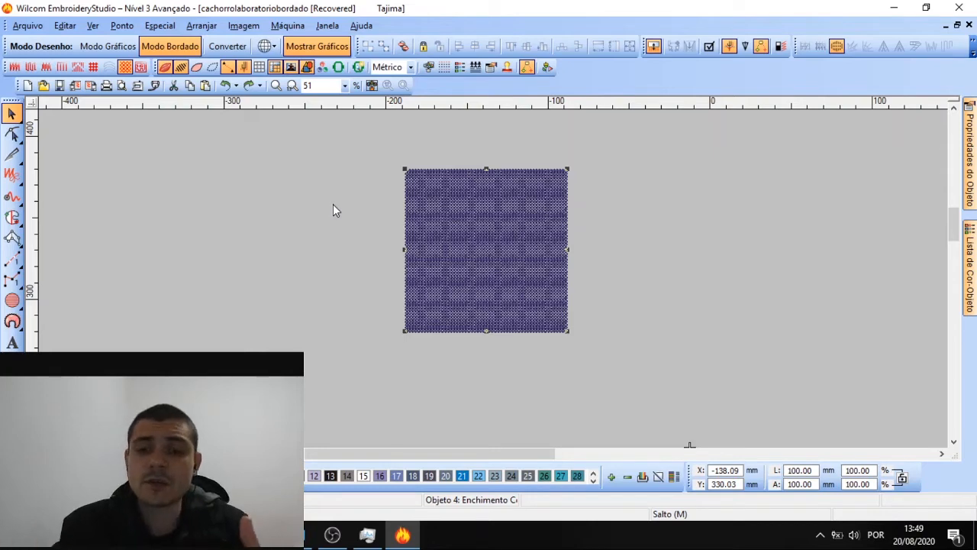
Nudge the complex-fill square and paste a copy to its right, completing a row of three
left_click(578, 195)
left_click(526, 191)
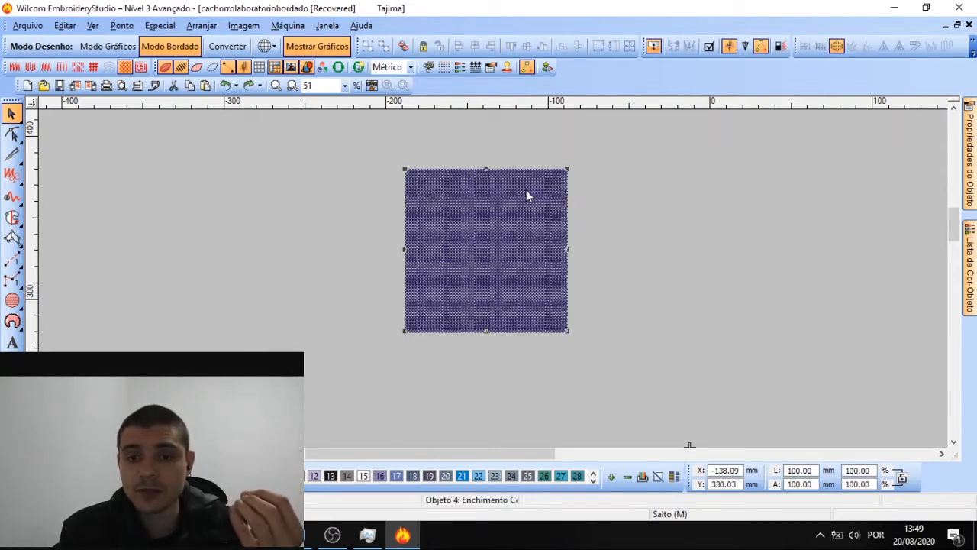
left_click_drag(503, 241, 494, 285)
scroll(494, 285, "down", 3)
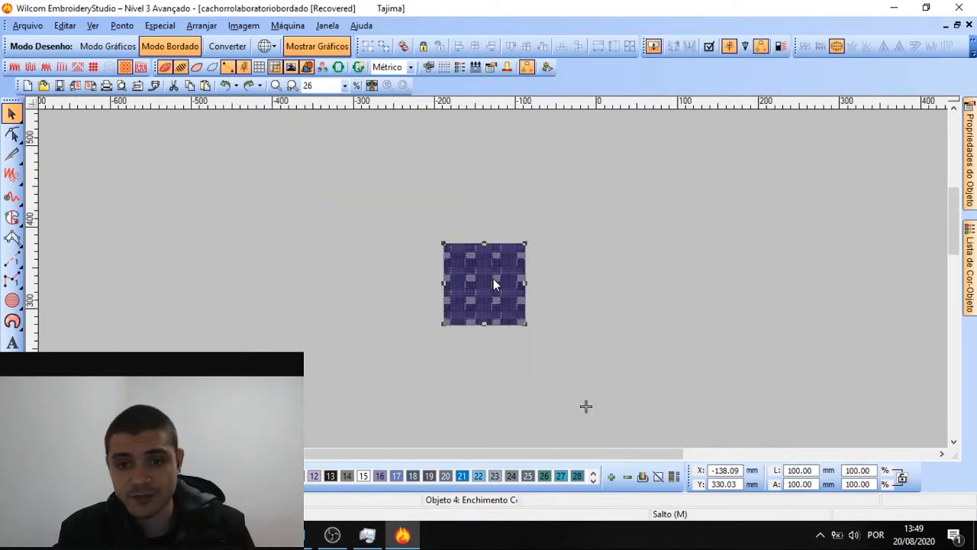
key("ctrl+v")
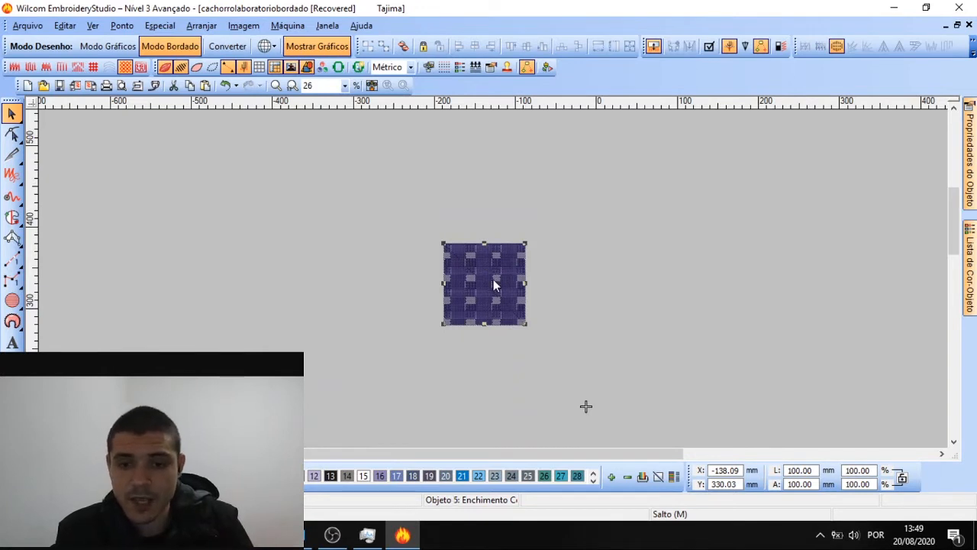
left_click_drag(493, 285, 669, 294)
Copy the row of three squares down into a second row
left_click_drag(407, 213, 754, 353)
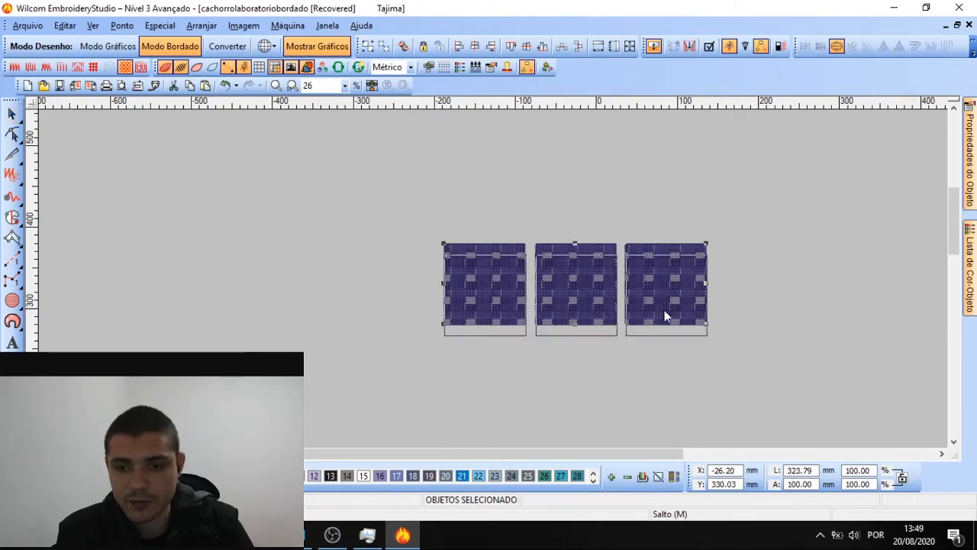
left_click_drag(665, 316, 649, 374)
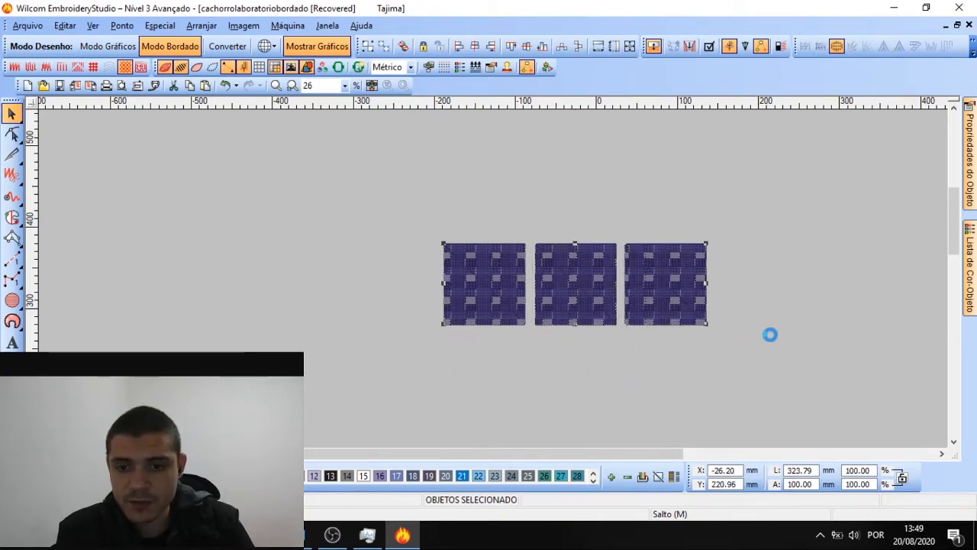
scroll(652, 339, "down", 1)
scroll(493, 279, "up", 1)
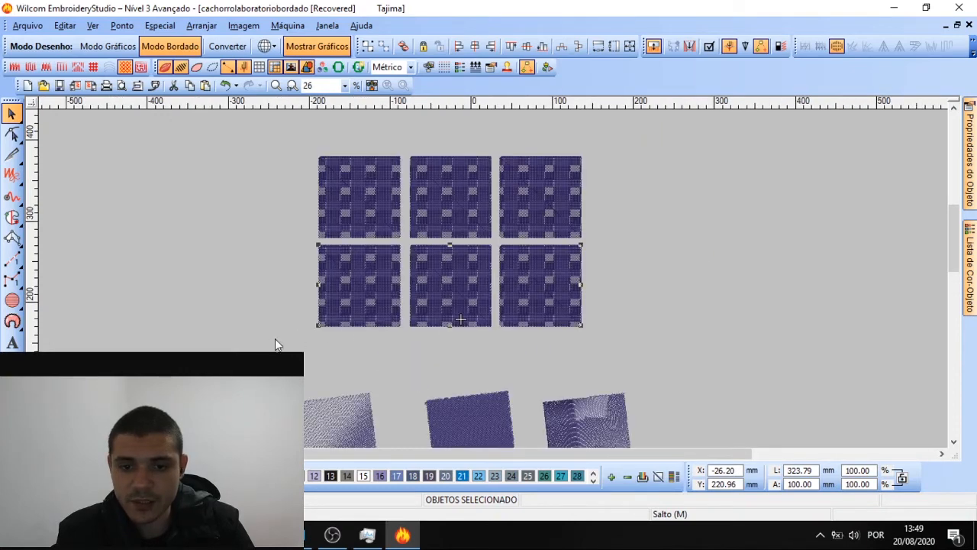
Delete the three tilted test blocks and select all six grid squares
left_click_drag(265, 342, 600, 370)
key("Delete")
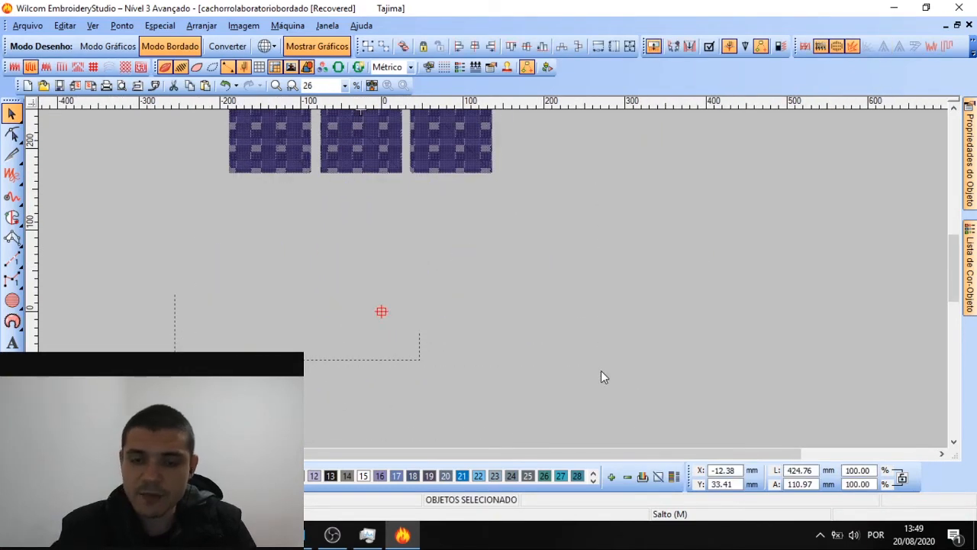
left_click_drag(202, 205, 618, 132)
Change the fill type of the six selected squares to Ponto Cheio satin
mouse_move(971, 161)
left_click(884, 185)
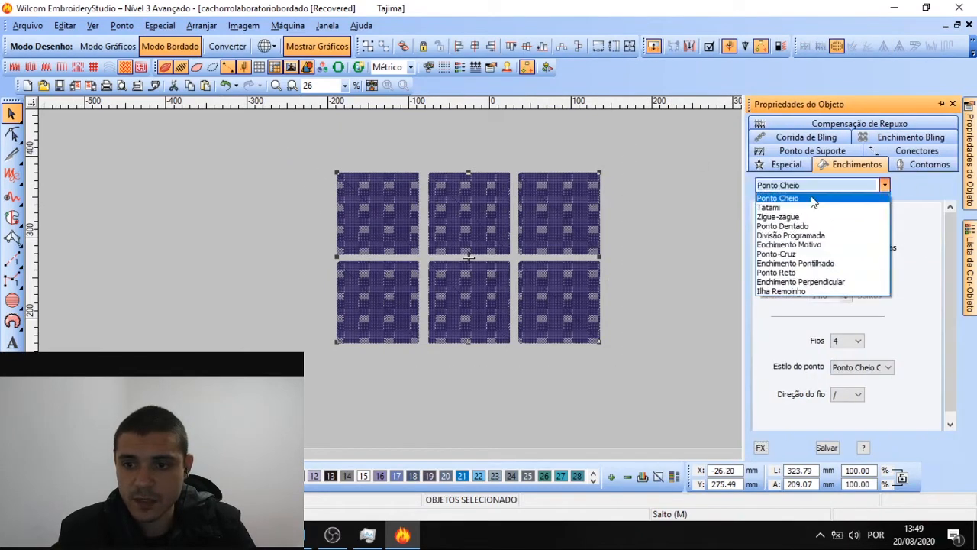
left_click(794, 195)
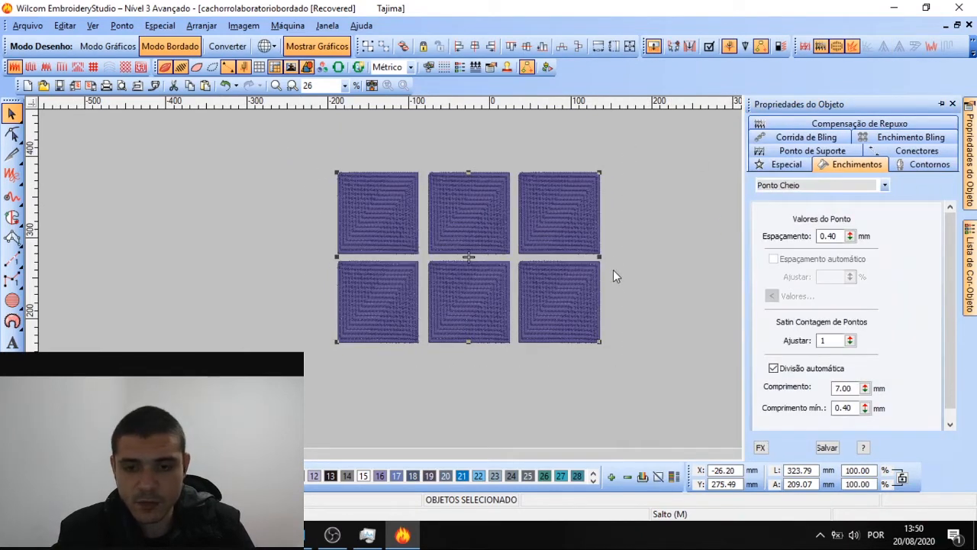
Copy the bottom row of three squares downward to form a third row
left_click_drag(645, 365, 269, 255)
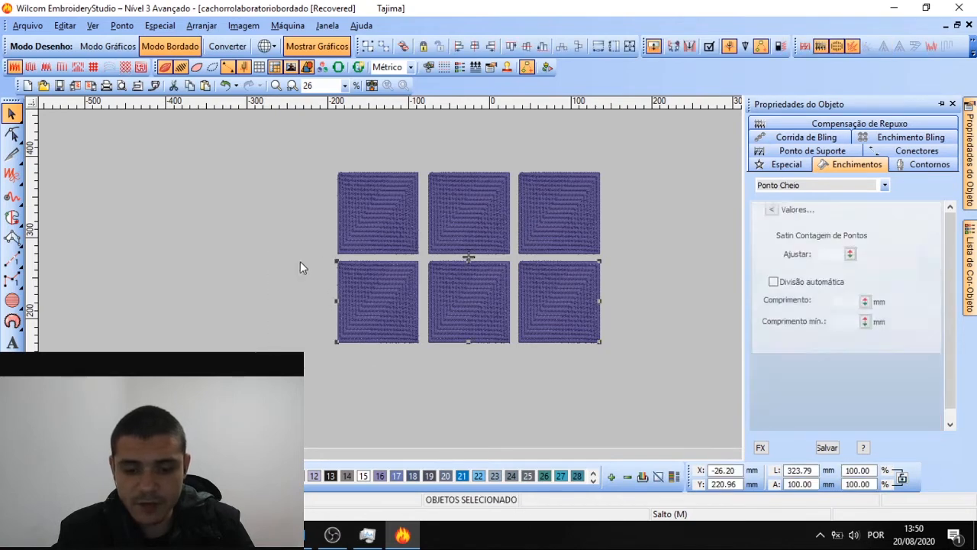
left_click_drag(480, 369, 464, 390)
key("Escape")
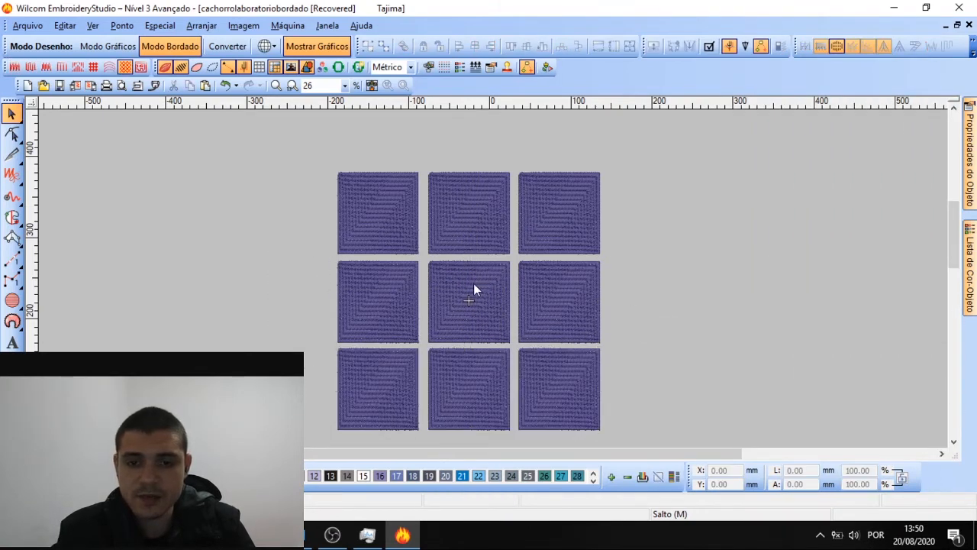
Check the fill settings of the top-row squares, starting with the top-left one
scroll(473, 283, "up", 1)
scroll(504, 208, "up", 1)
scroll(493, 284, "down", 2)
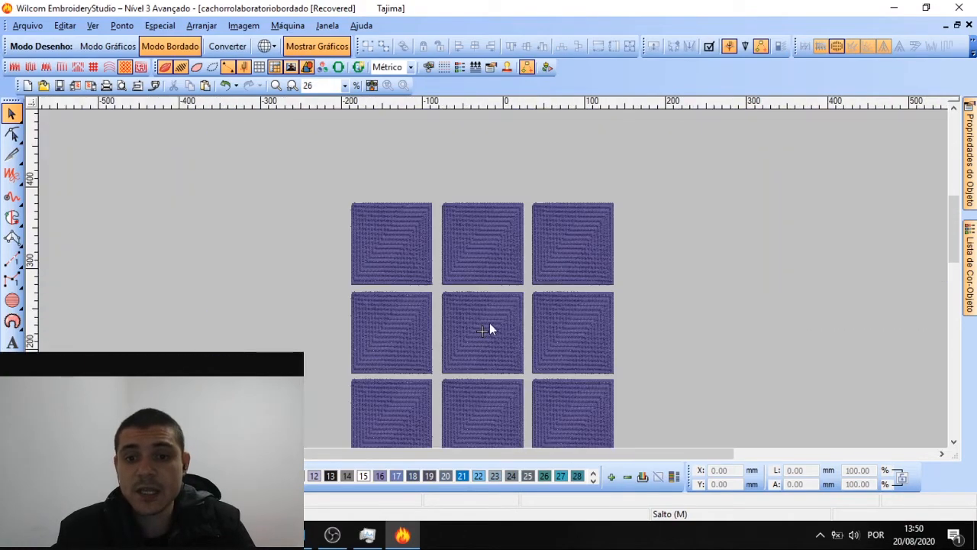
scroll(491, 328, "up", 1)
left_click(362, 133)
left_click(970, 180)
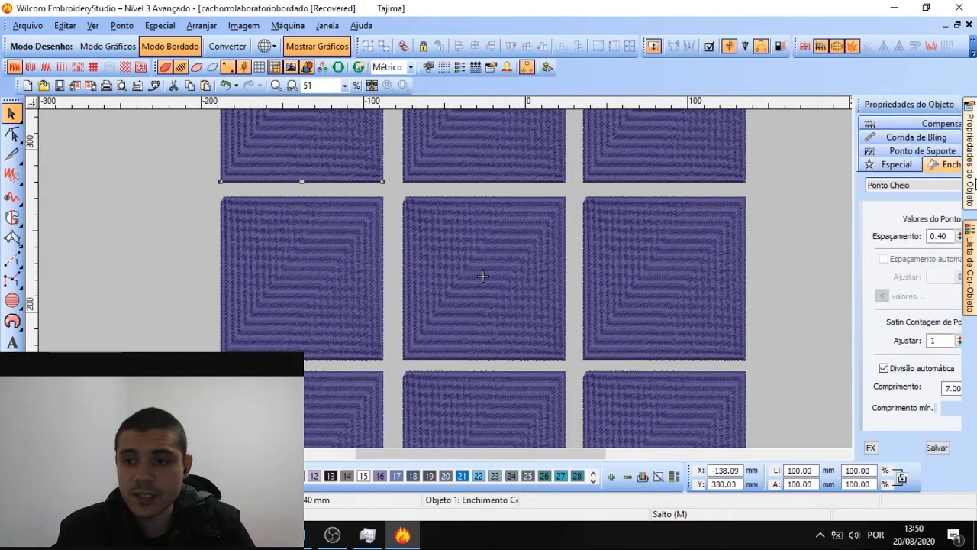
left_click(828, 185)
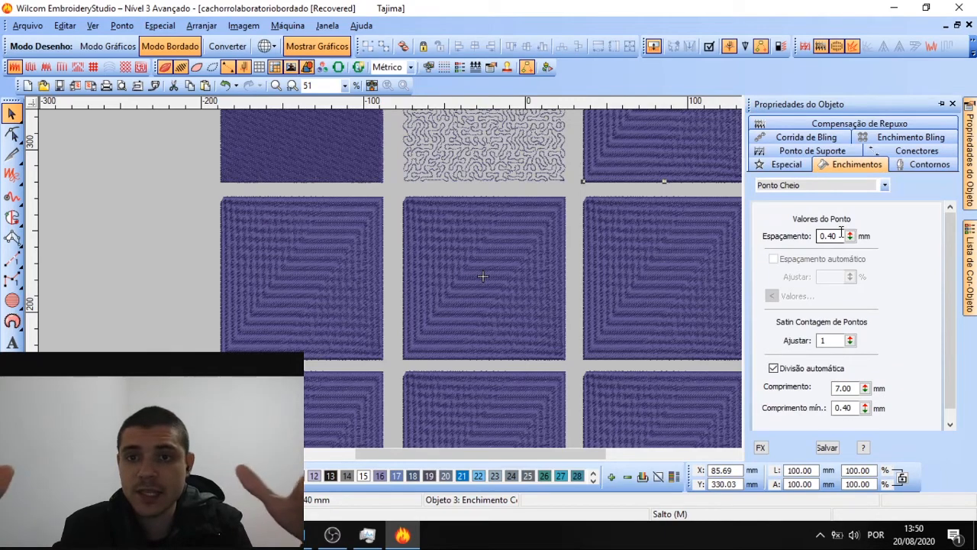